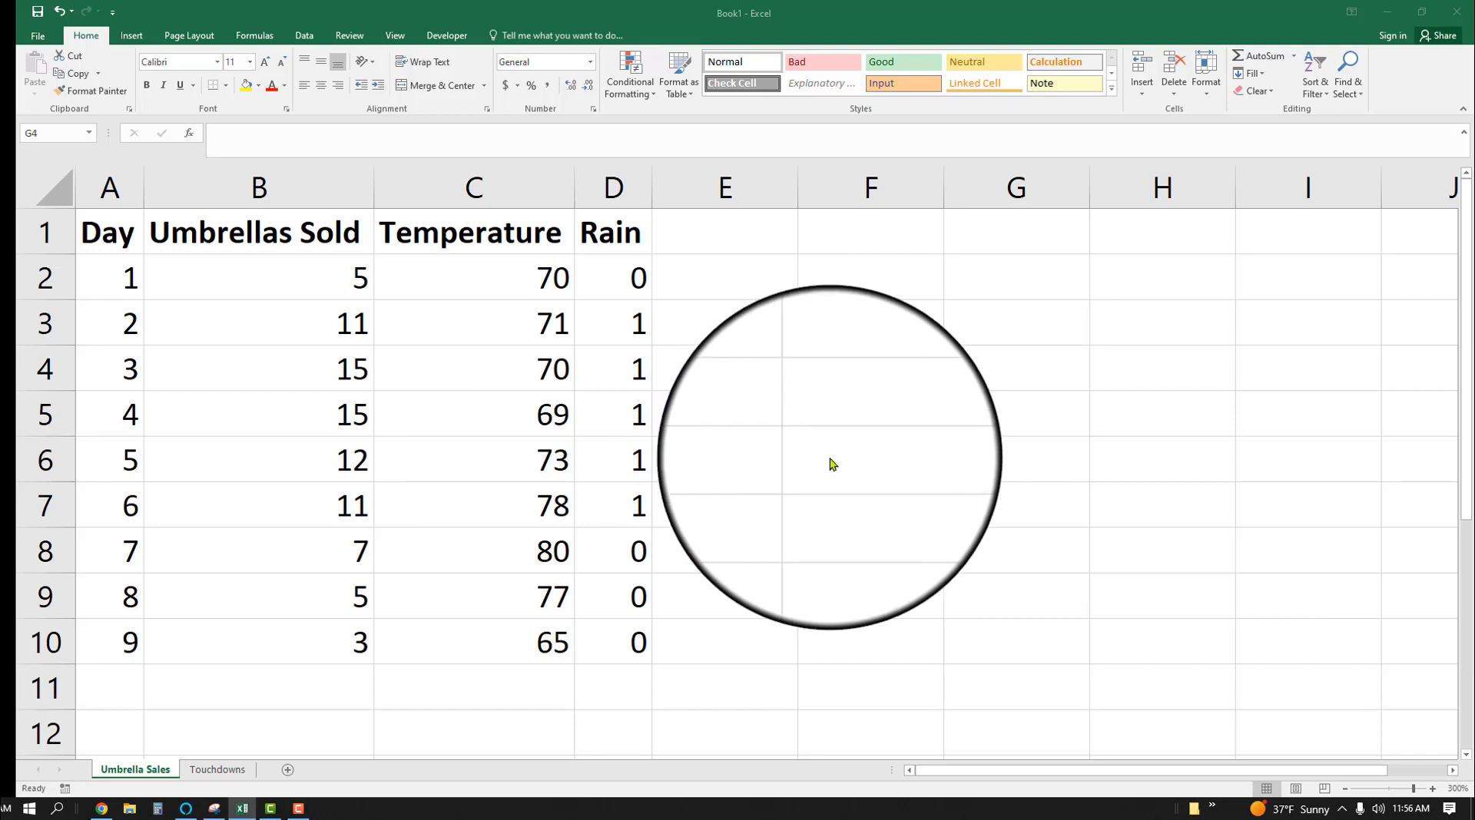
Look over the data in the Umbrella Sales and Touchdowns worksheets, ending on the Umbrella Sales sheet.
click(882, 464)
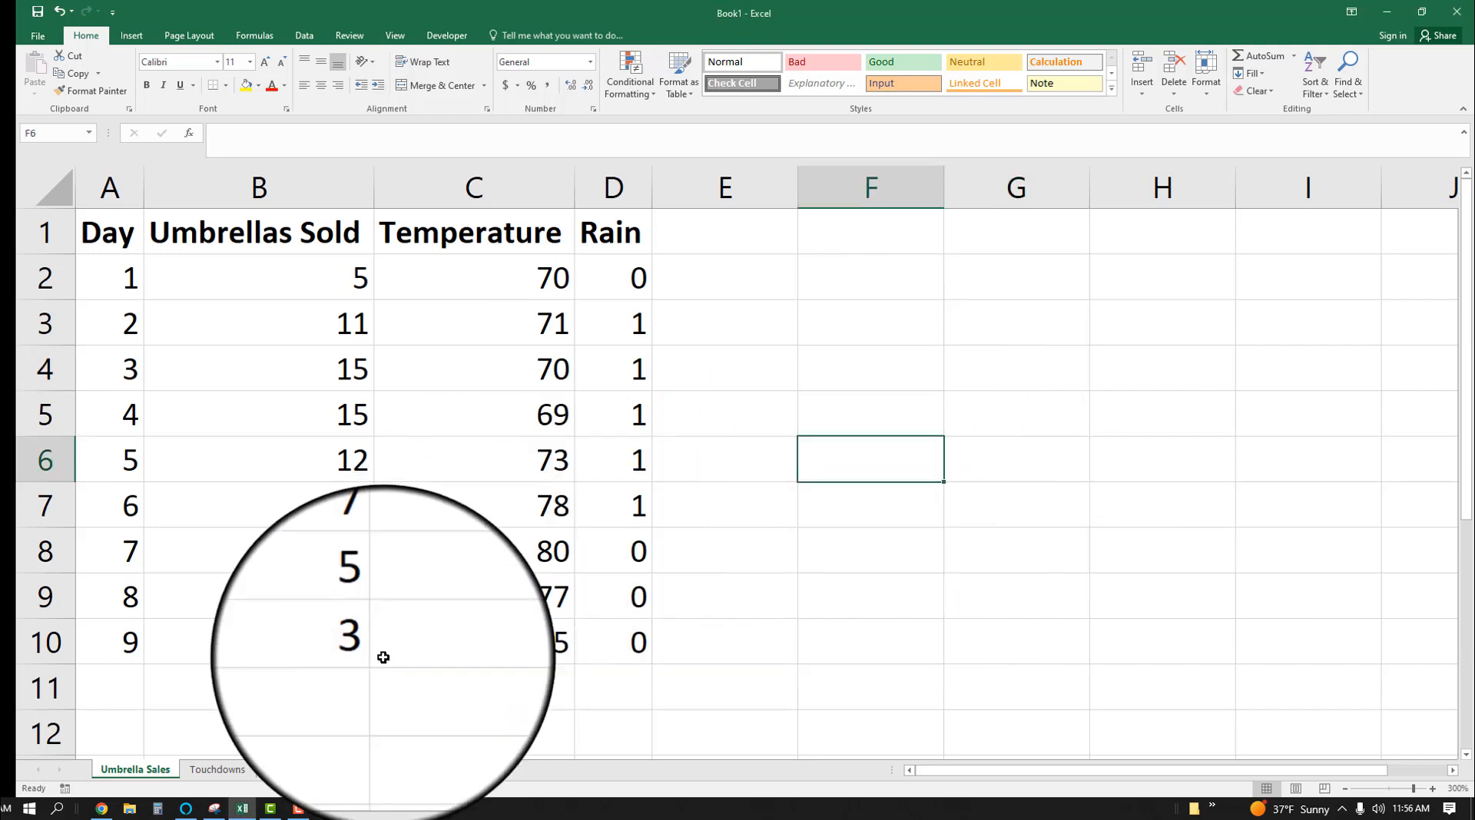
click(204, 771)
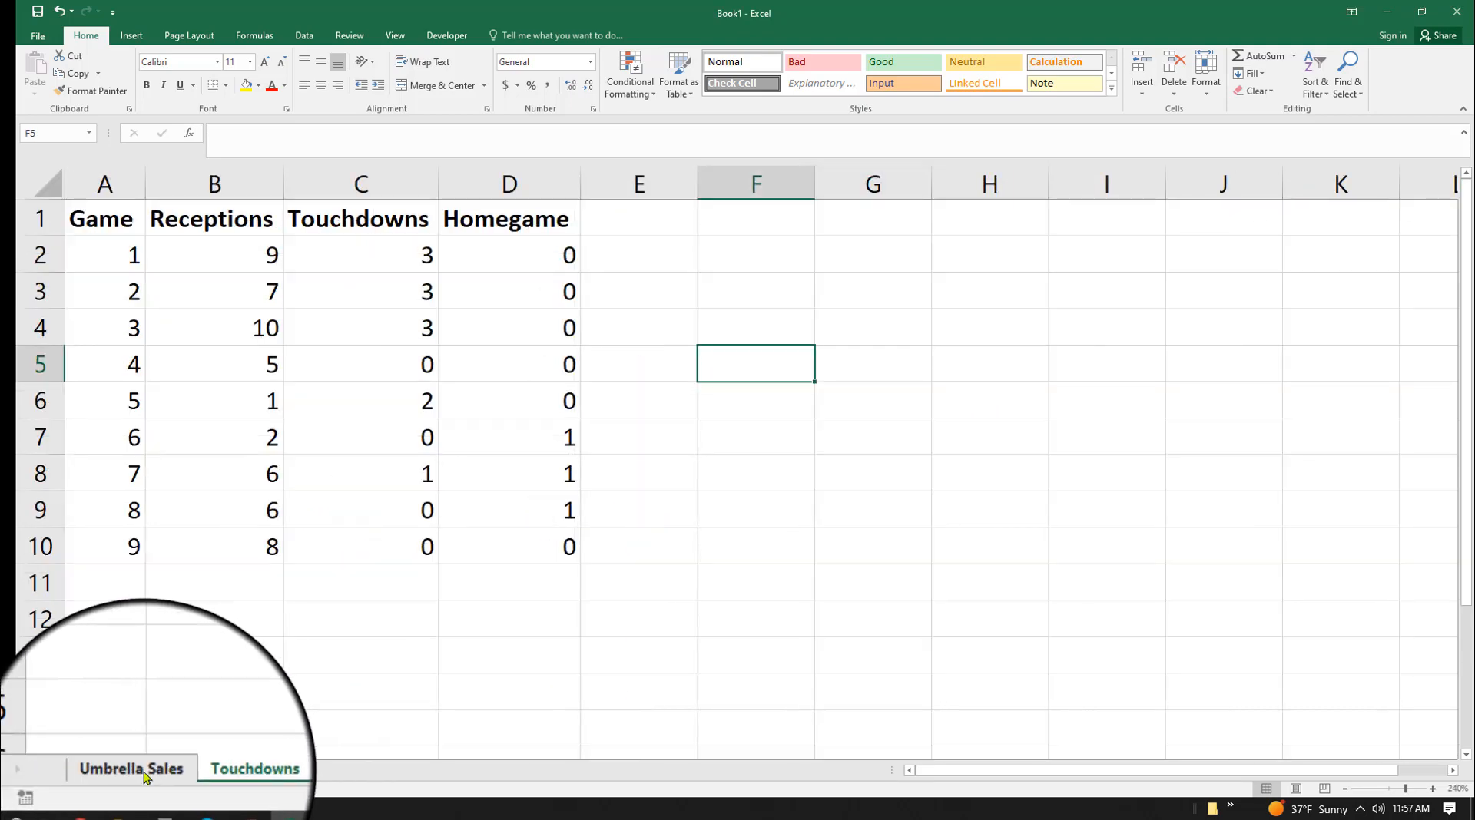
click(135, 771)
drag(282, 278, 237, 658)
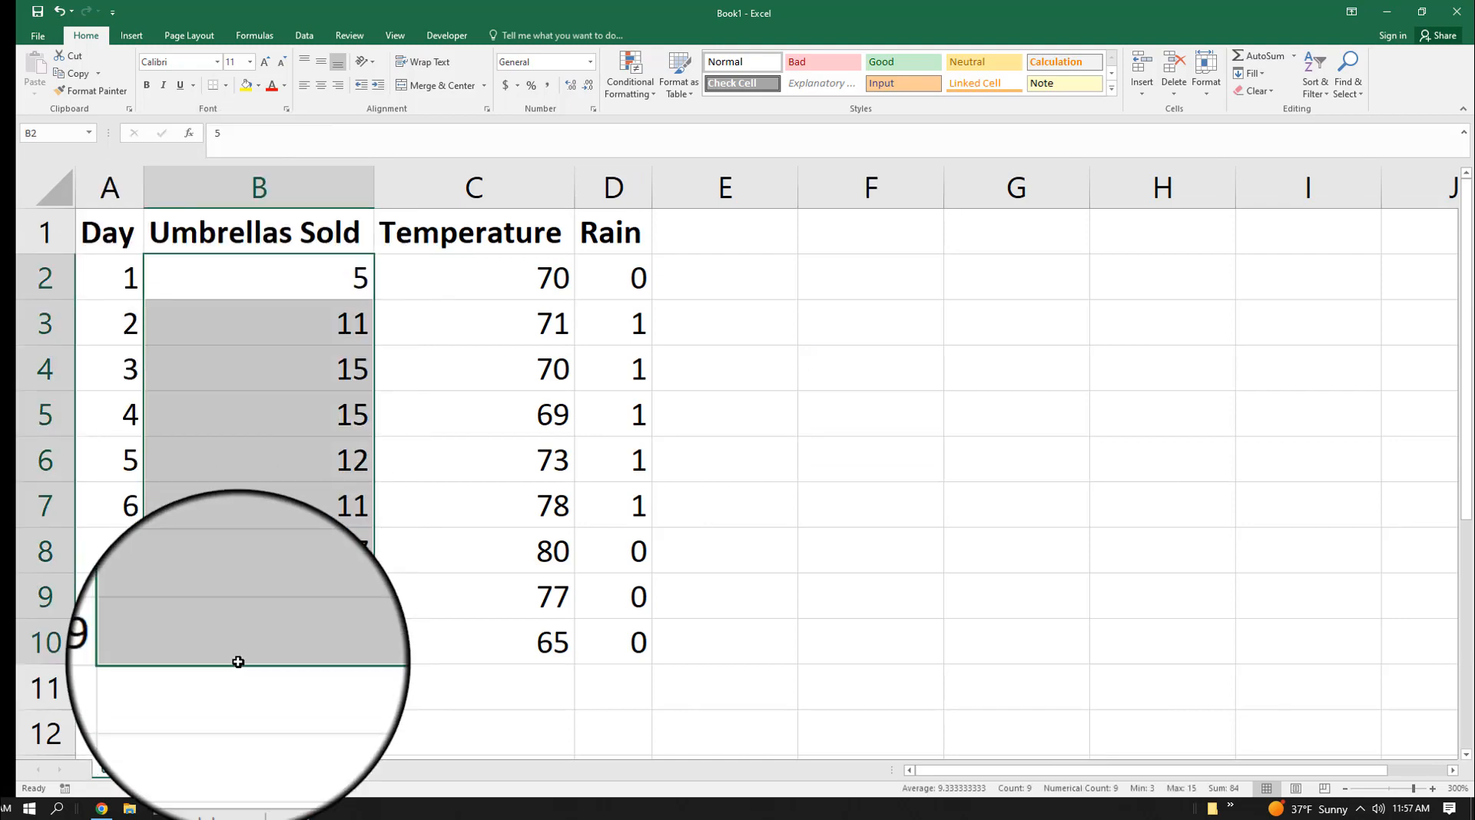
click(207, 770)
click(135, 769)
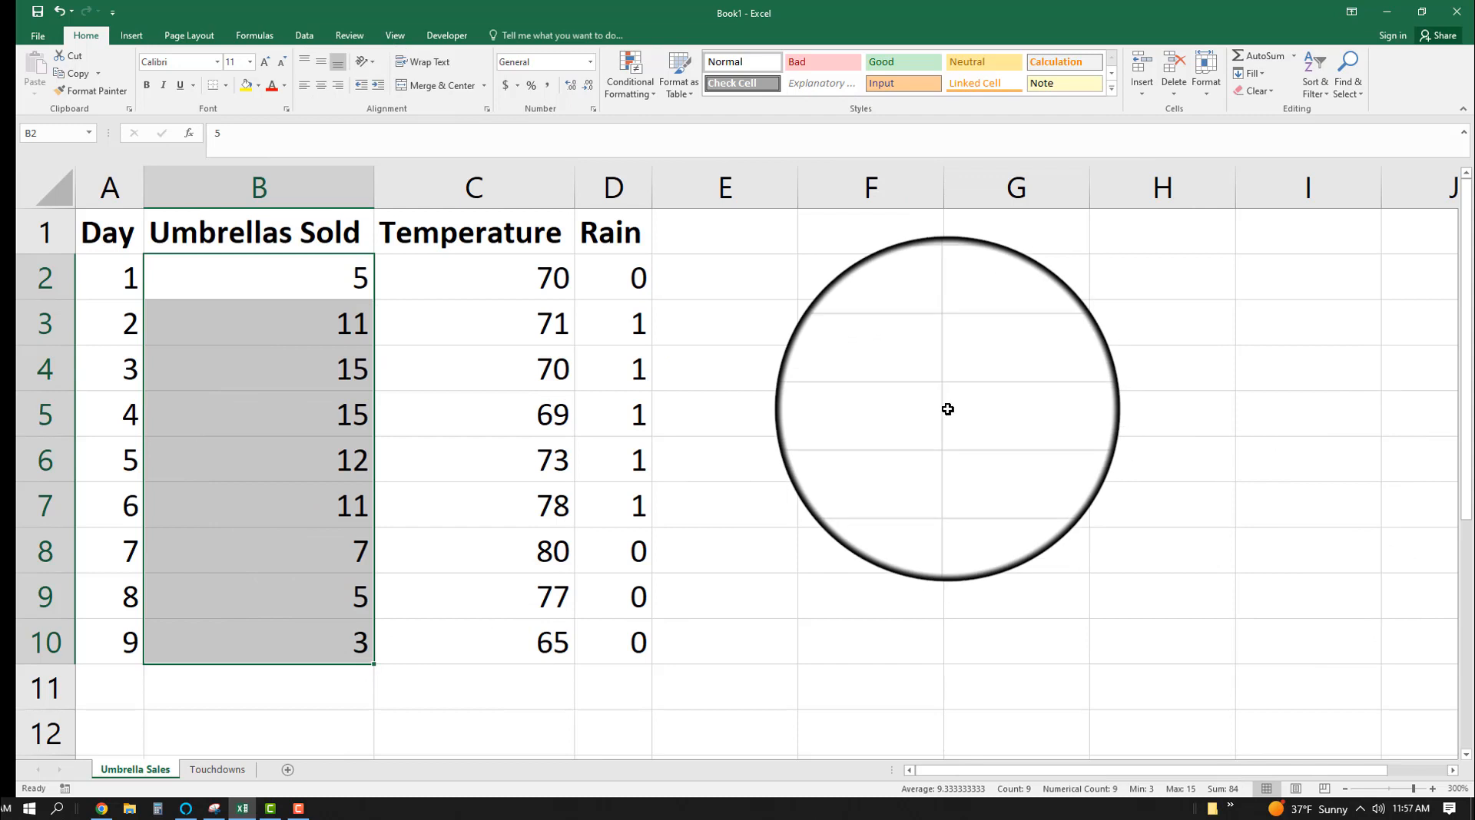
click(924, 263)
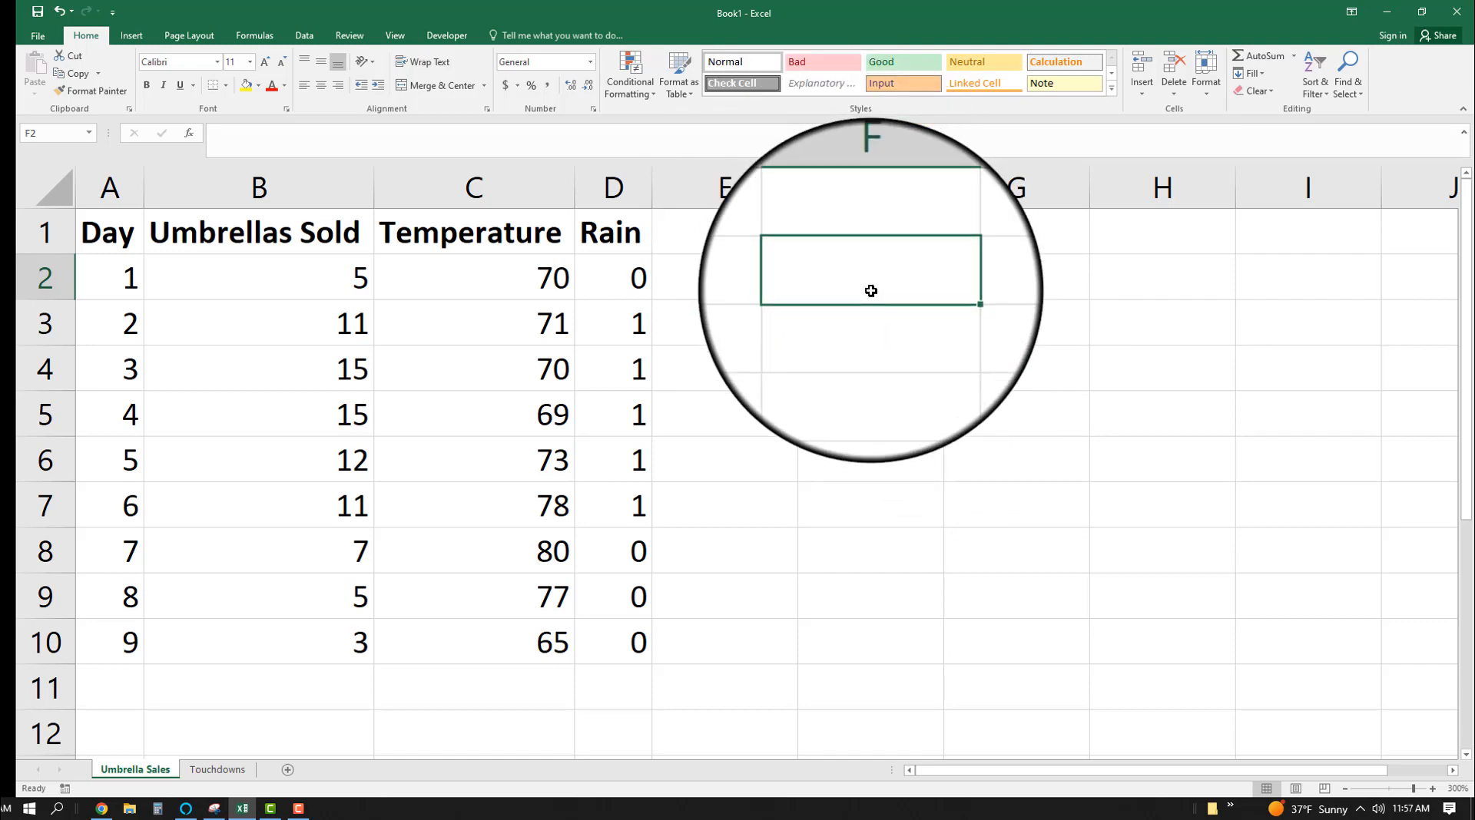
Make sure the Analysis ToolPak is enabled among the Excel add-ins and confirm the add-in selection.
click(42, 45)
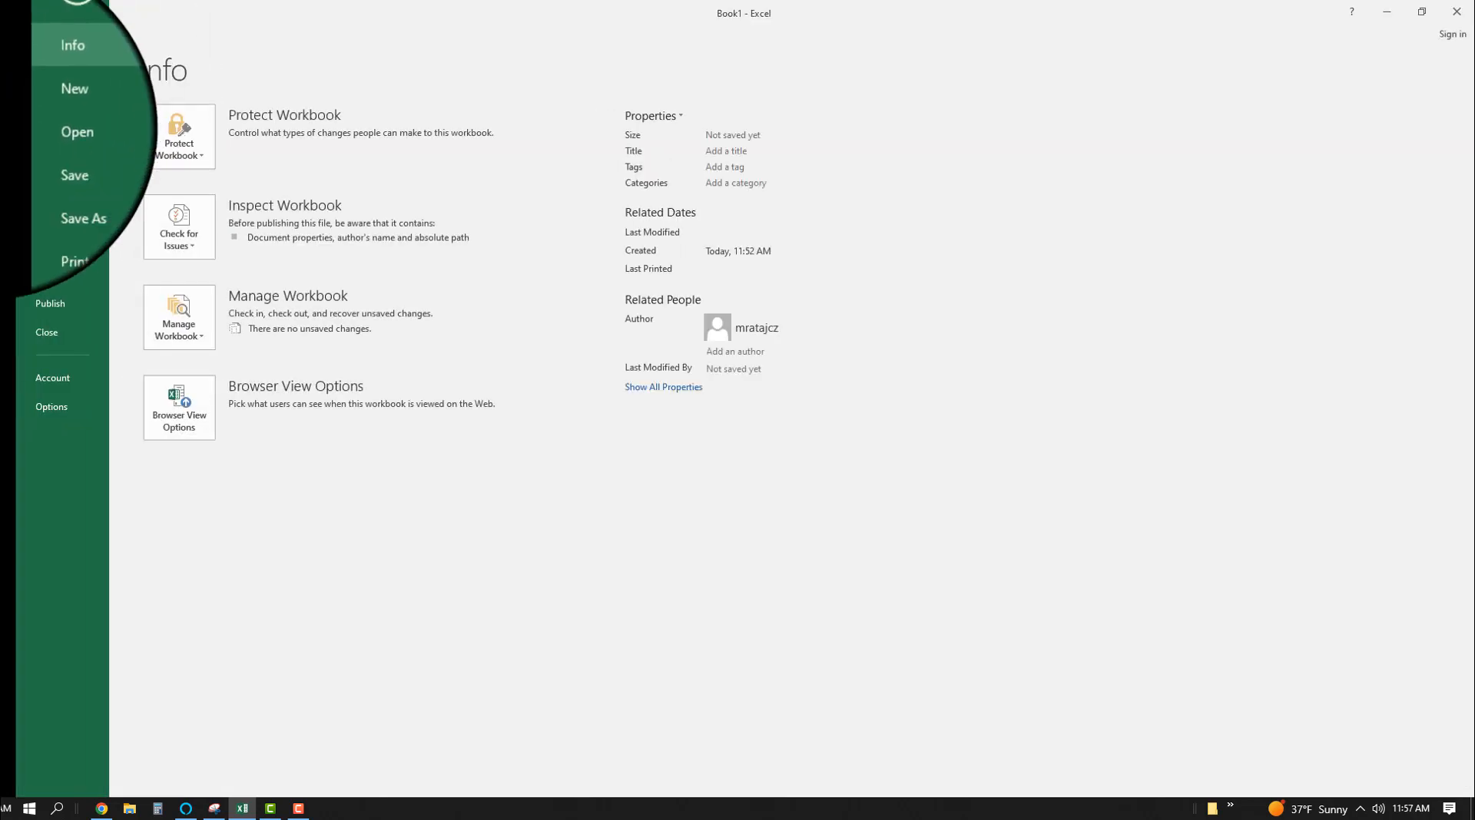
click(89, 410)
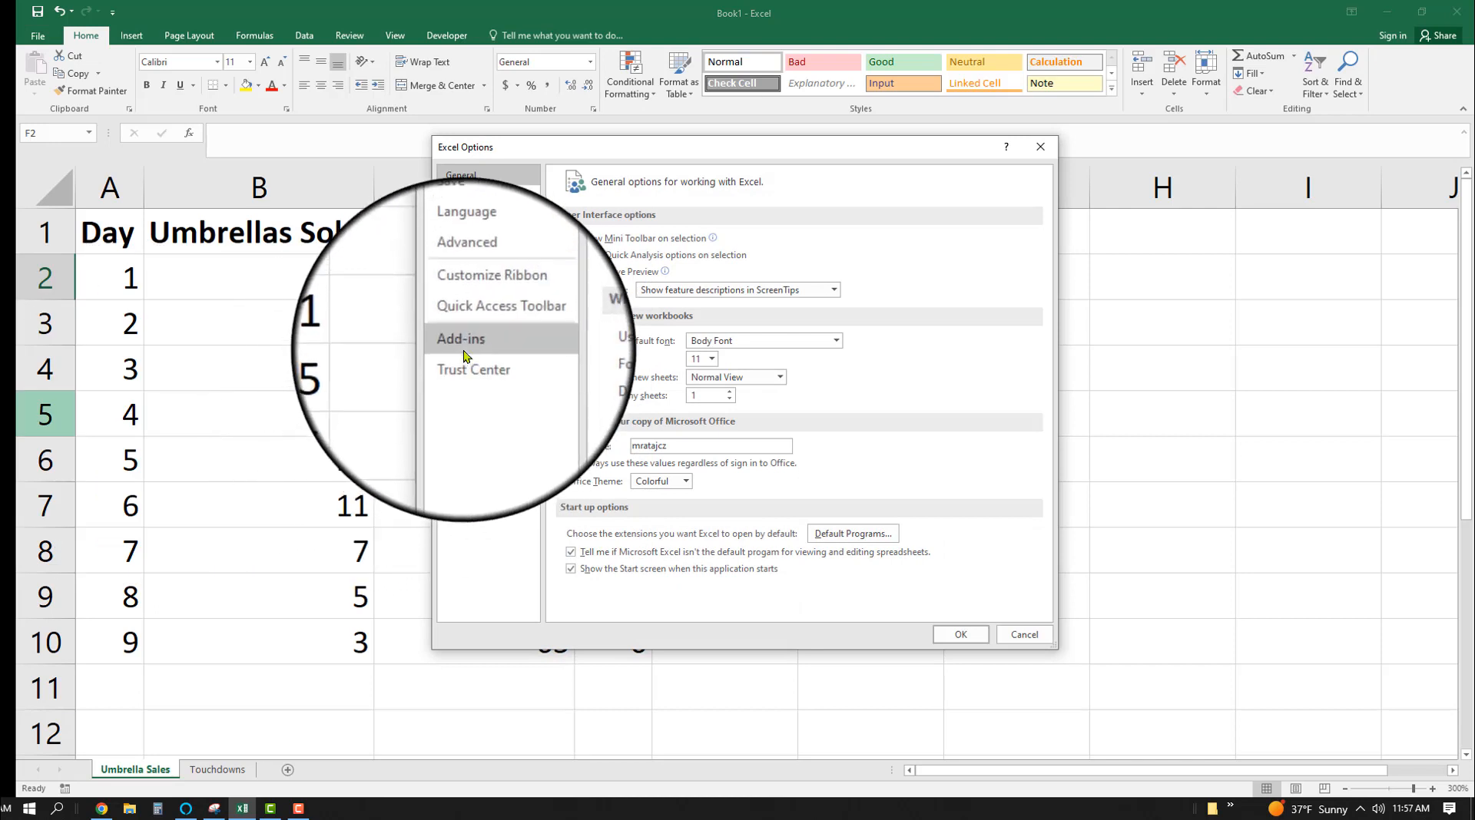
click(464, 349)
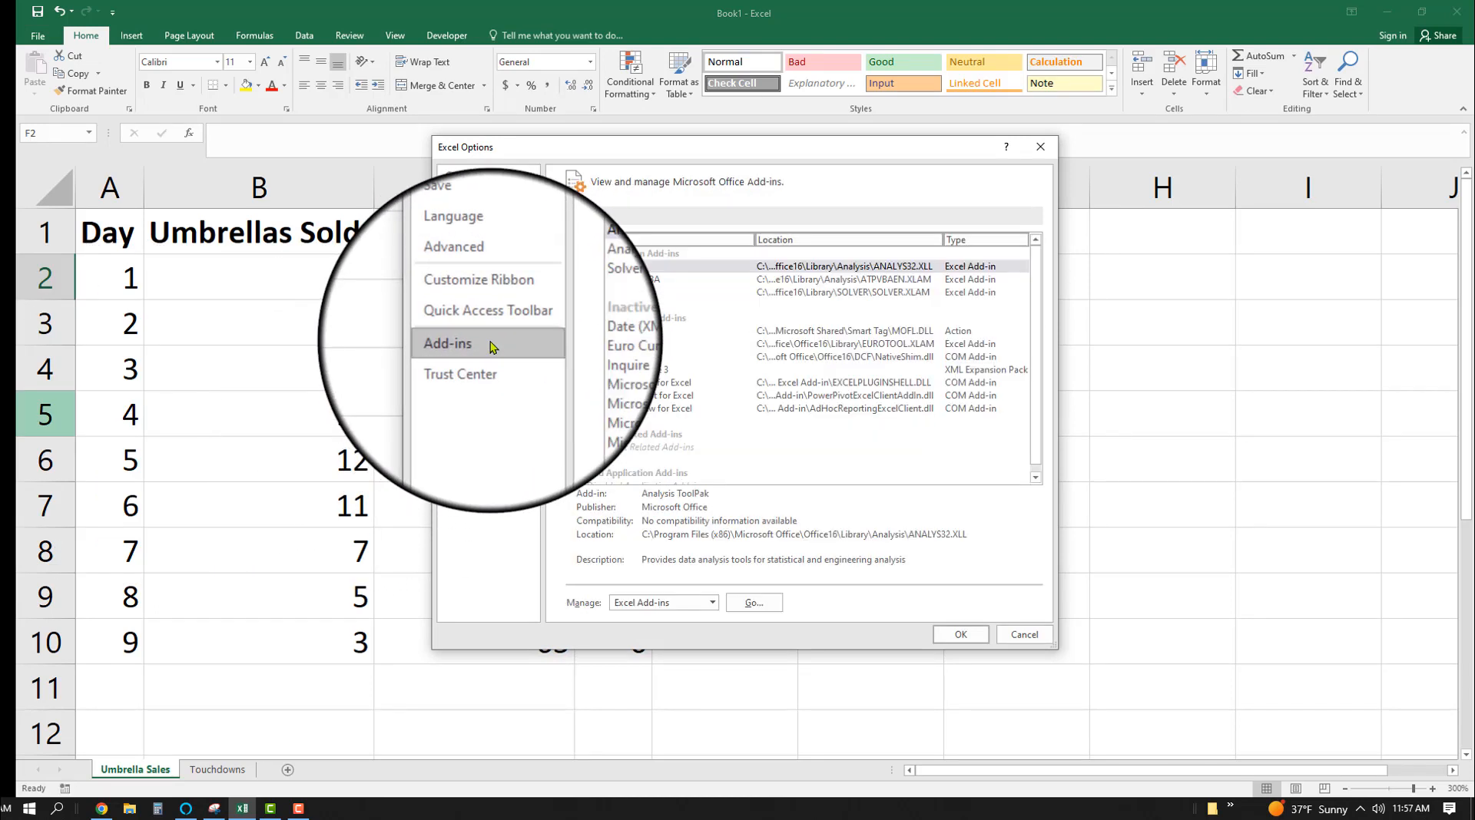
click(628, 269)
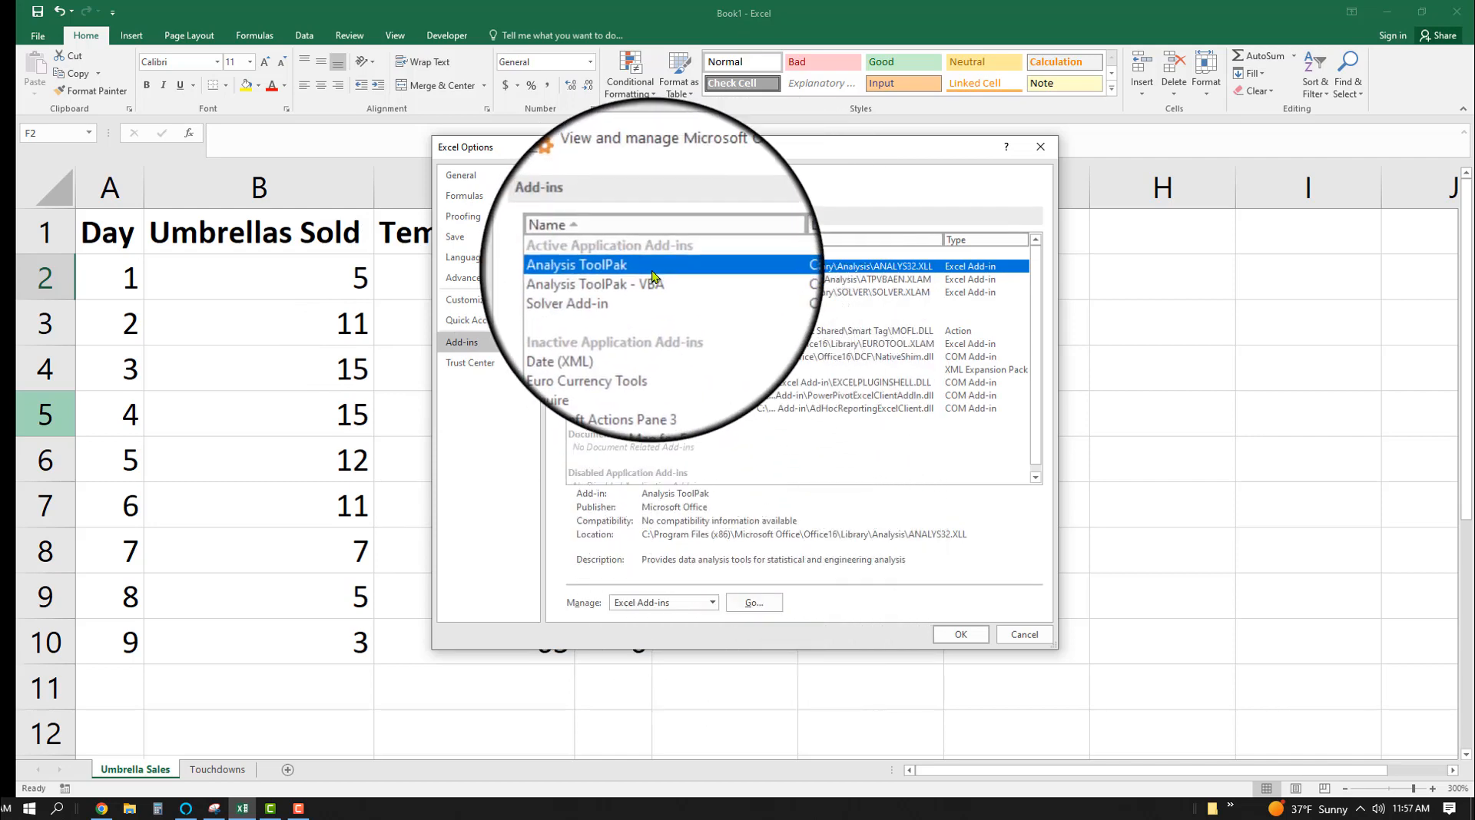
click(752, 602)
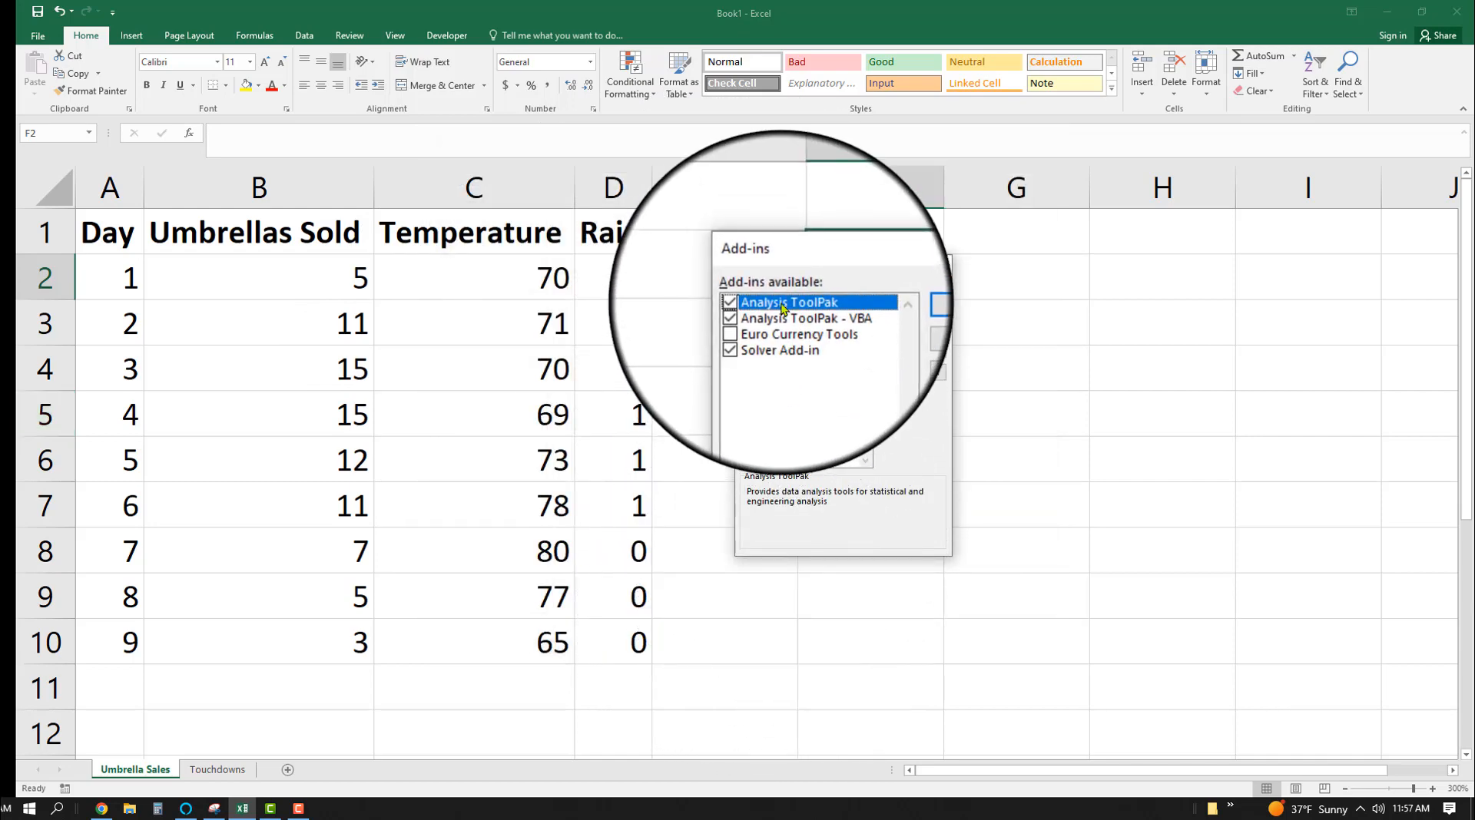
drag(796, 269, 408, 251)
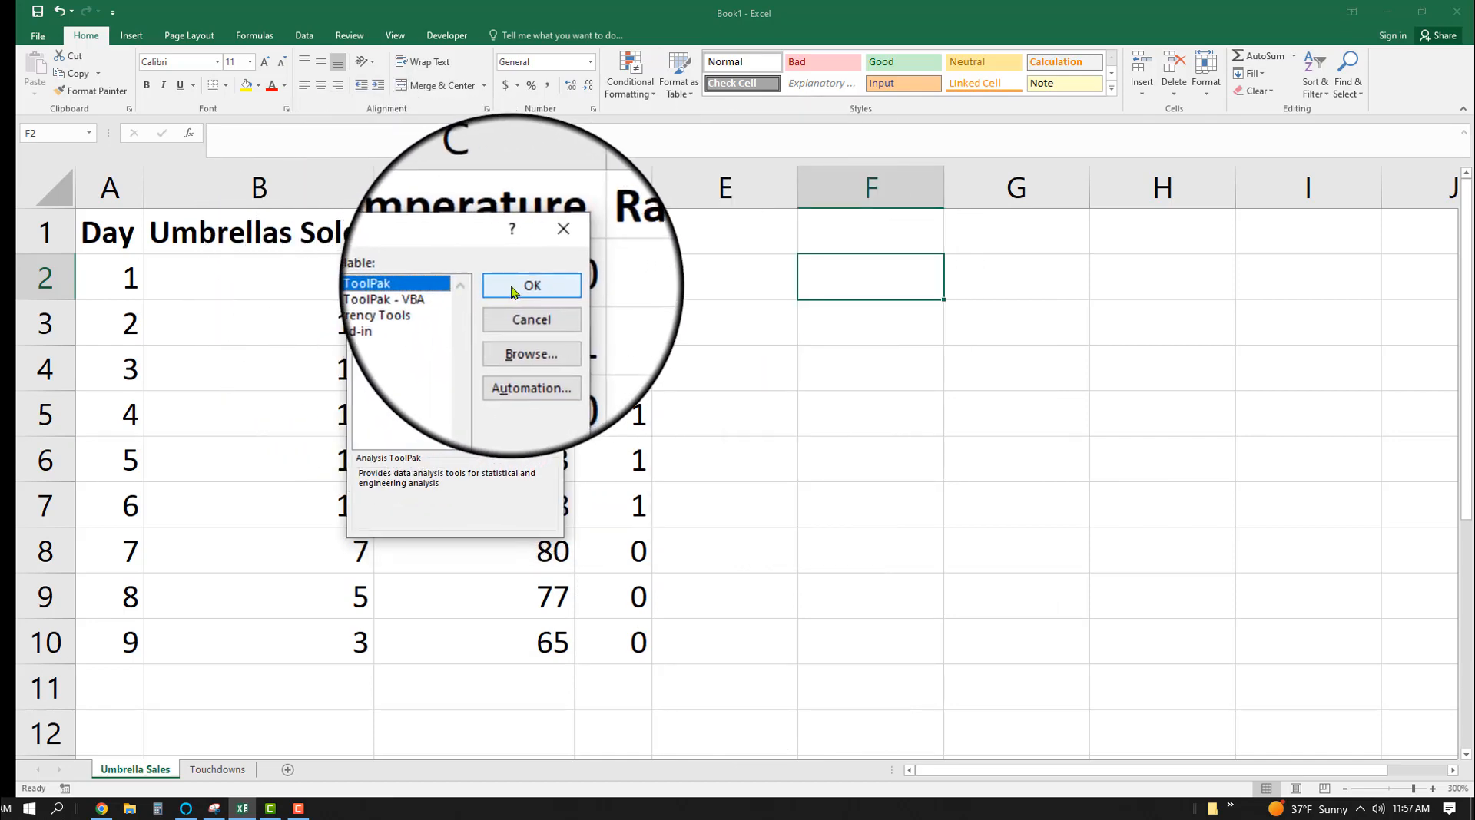
click(544, 248)
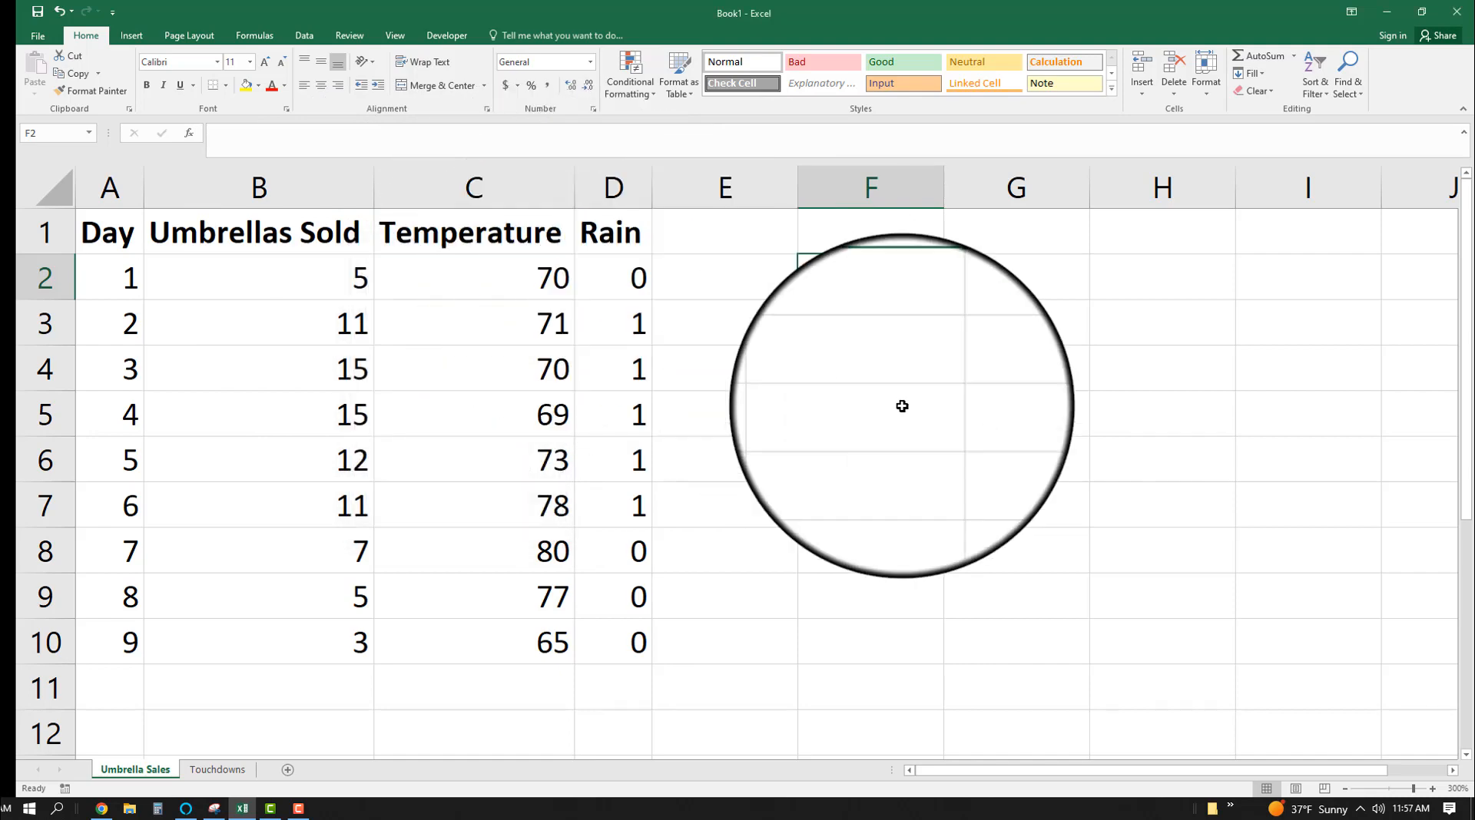
click(895, 410)
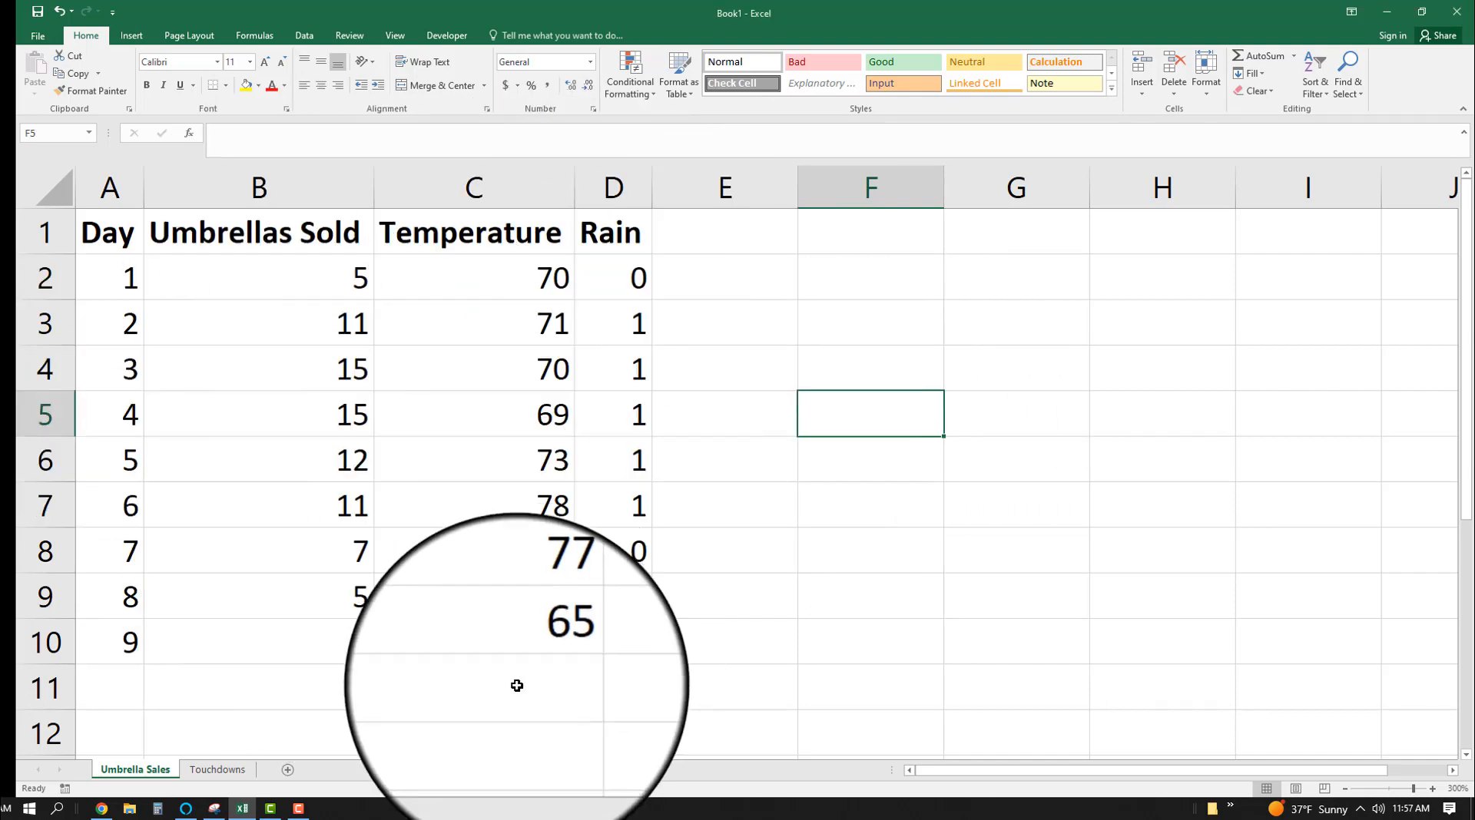
Start a Regression data analysis with B1:B10 as the input Y range and C1:D10 as the input X range.
click(304, 35)
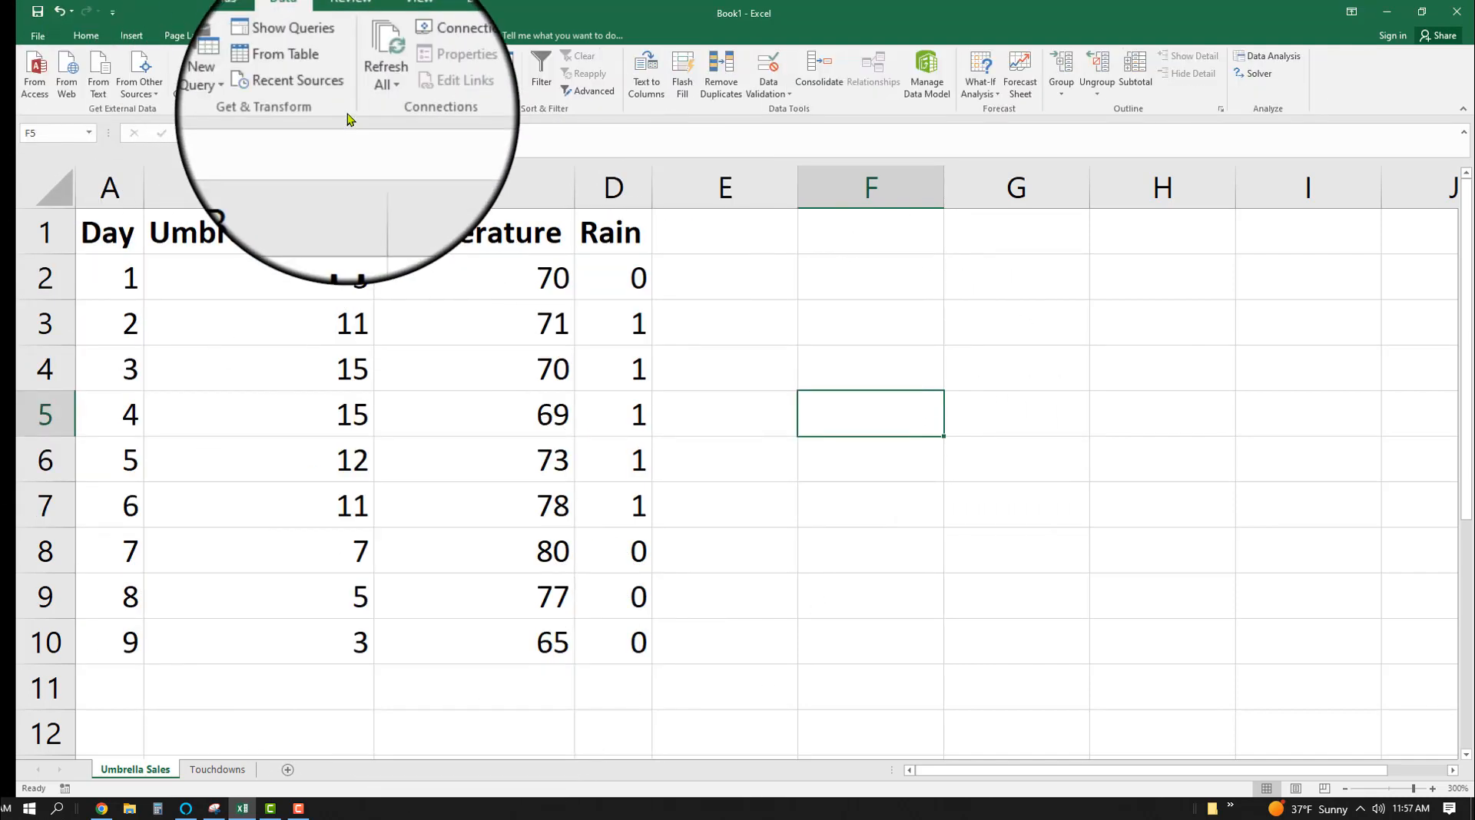
click(1256, 60)
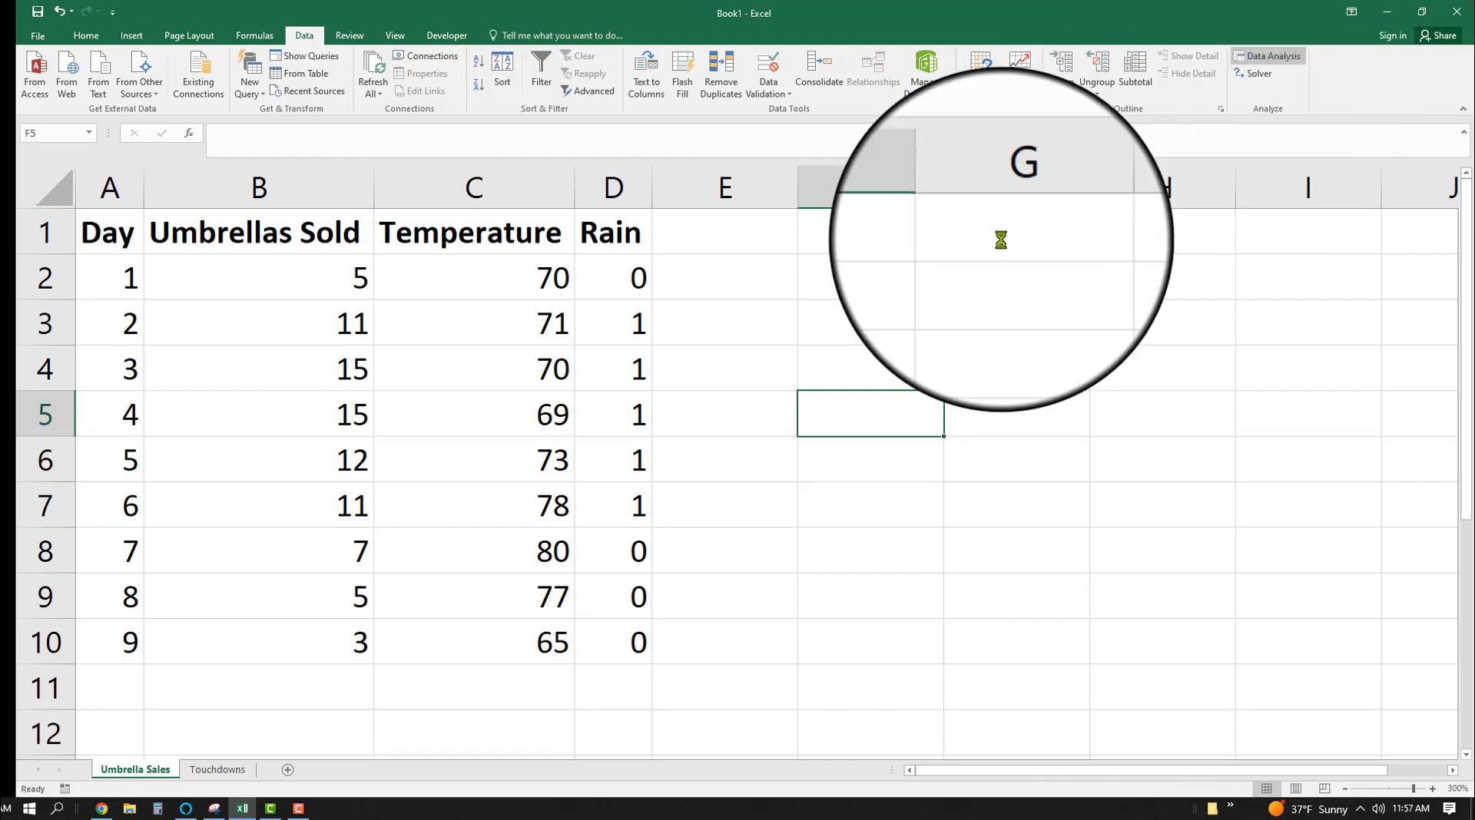
scroll(390, 395, down, 2)
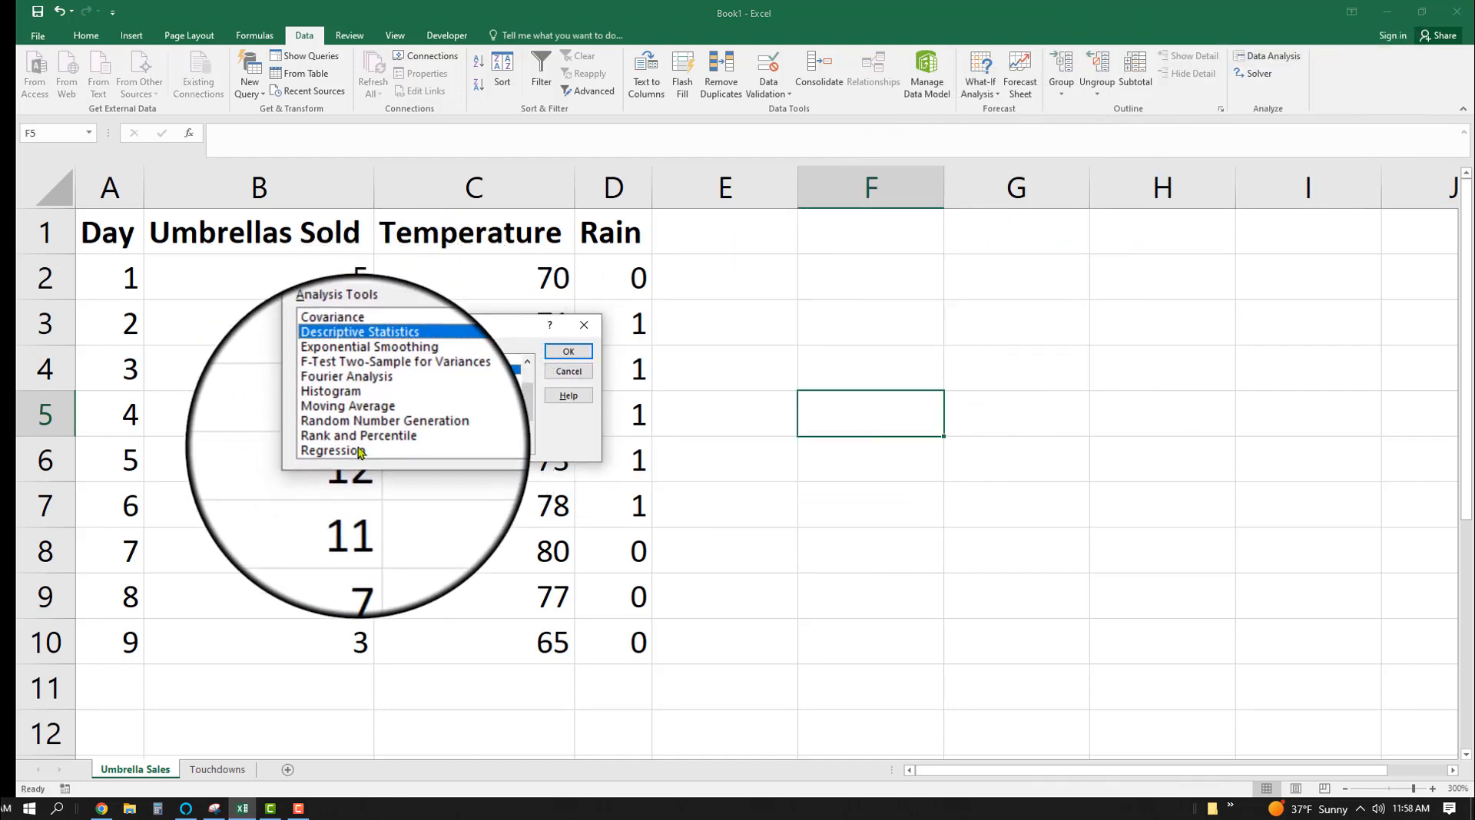
double_click(361, 458)
drag(464, 276, 848, 293)
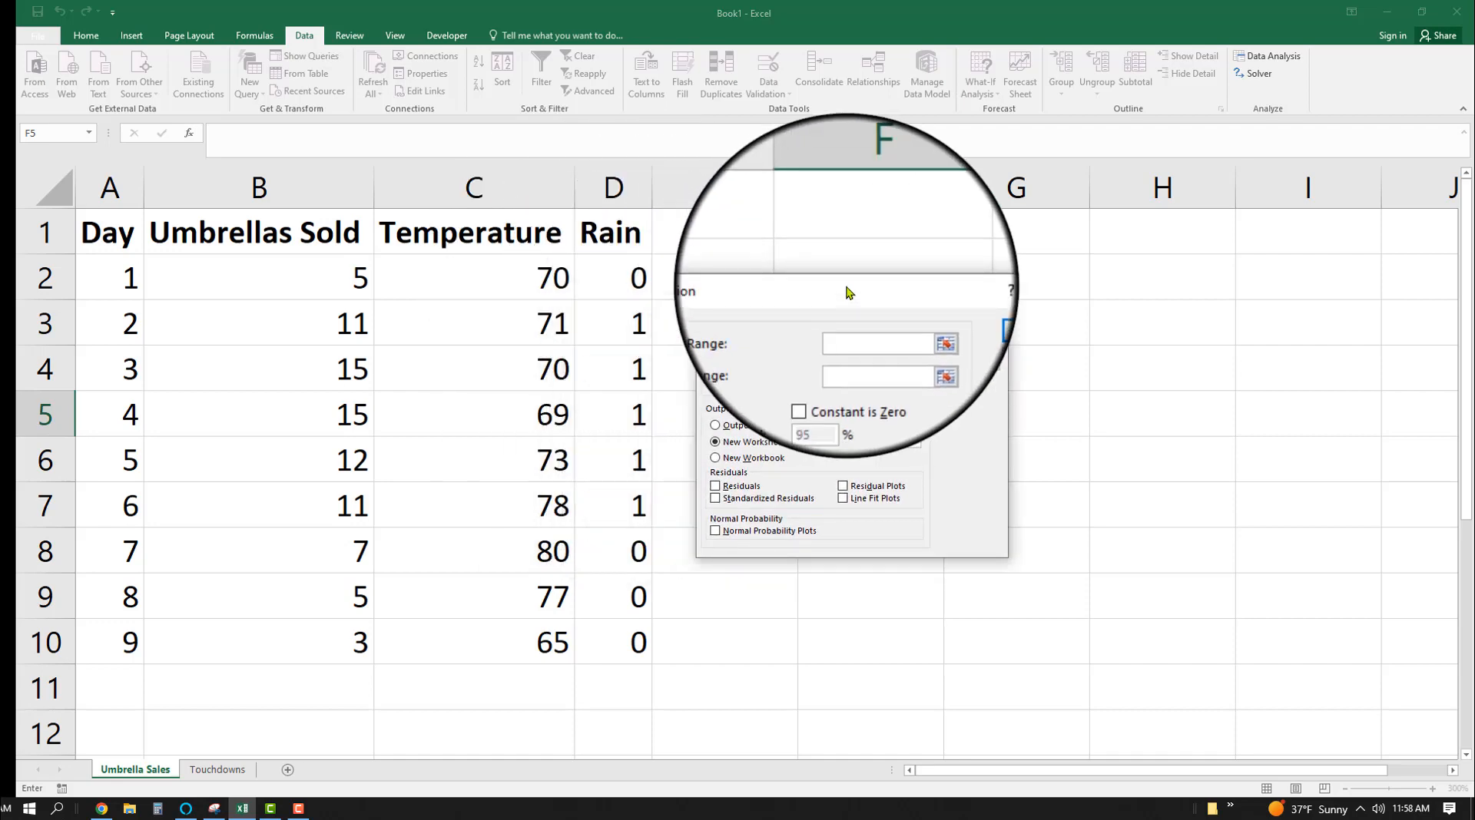
drag(289, 254, 289, 638)
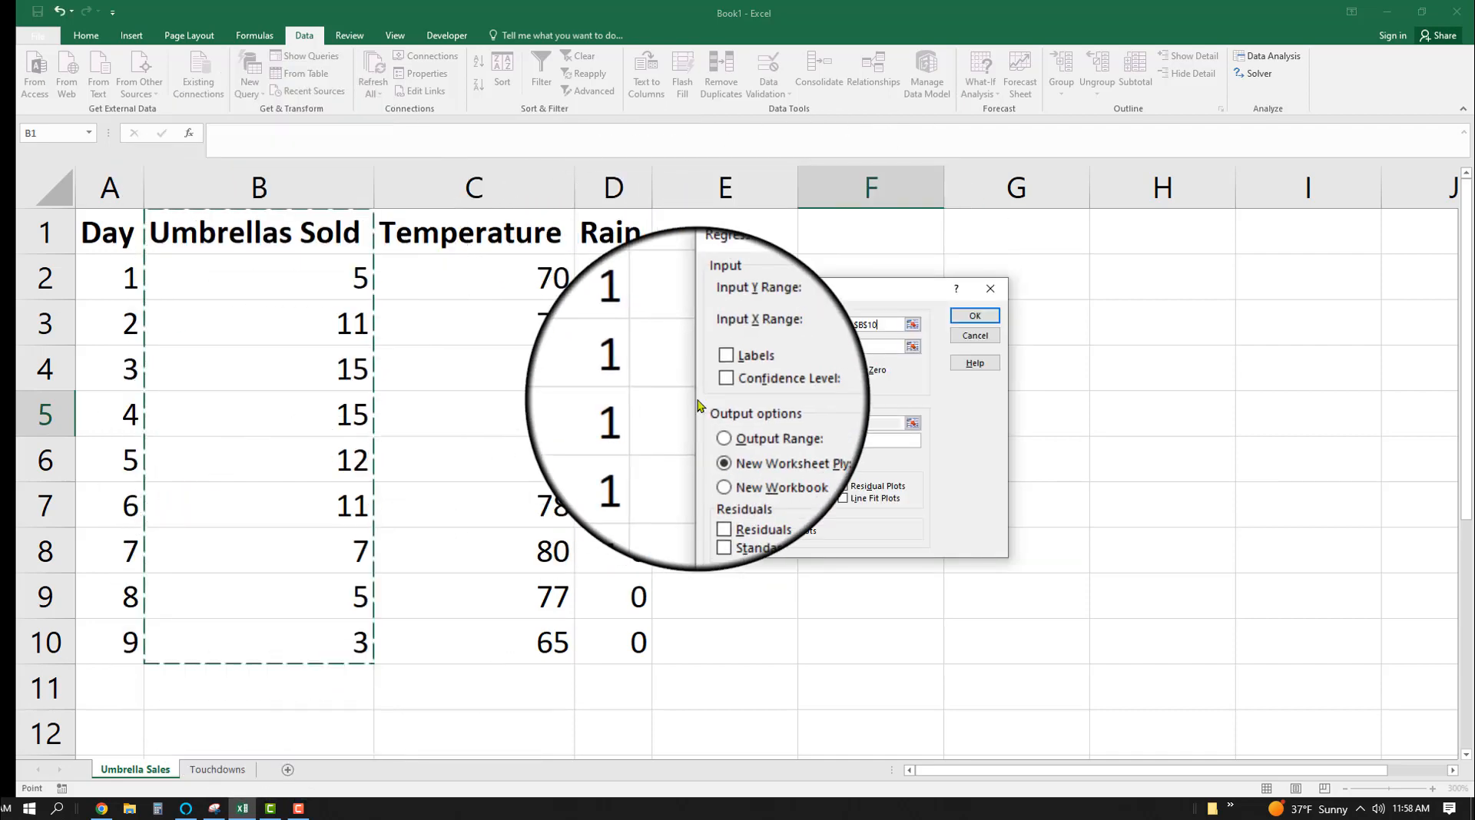
click(868, 346)
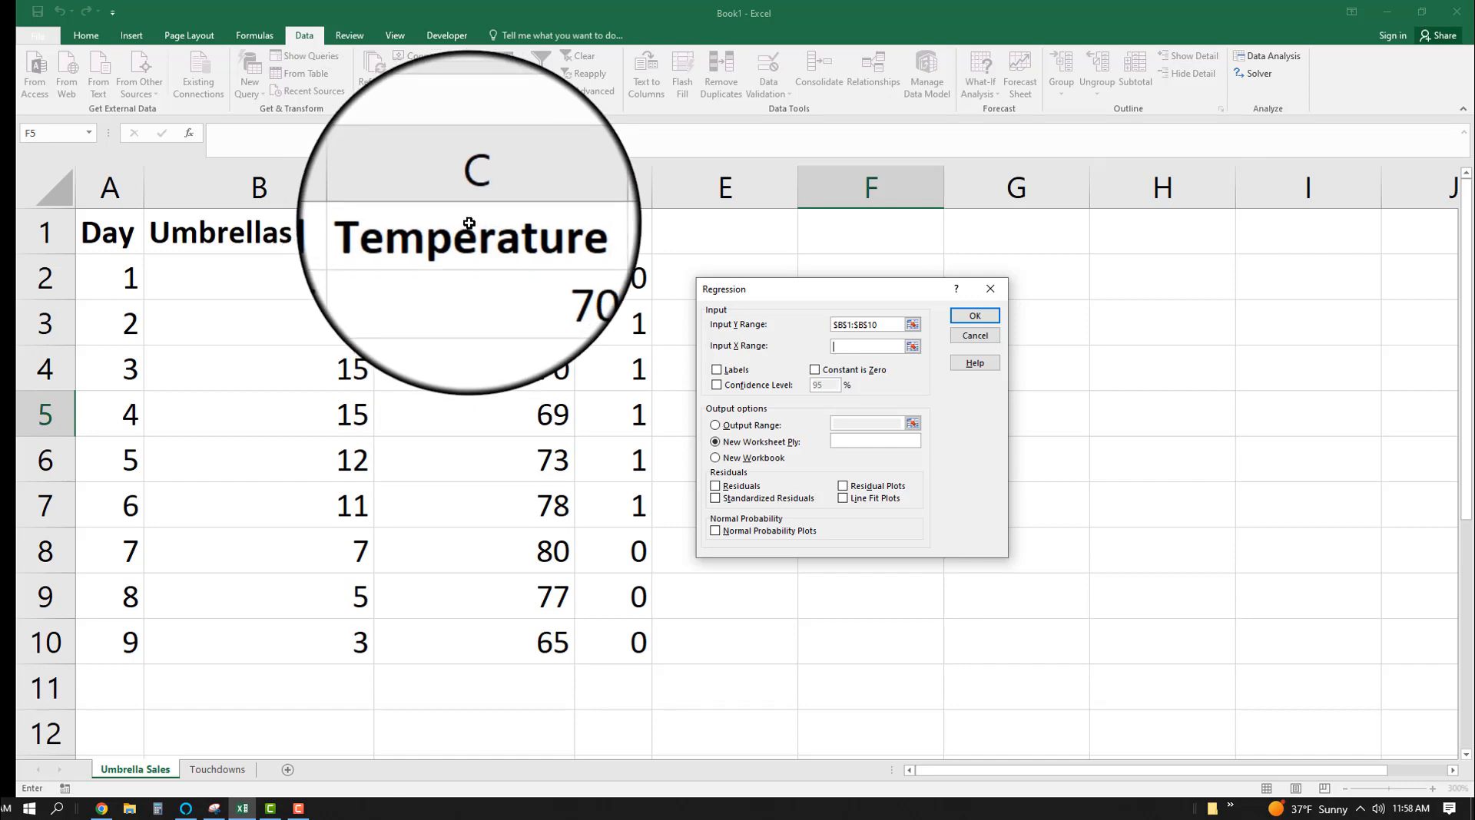
drag(468, 223, 566, 638)
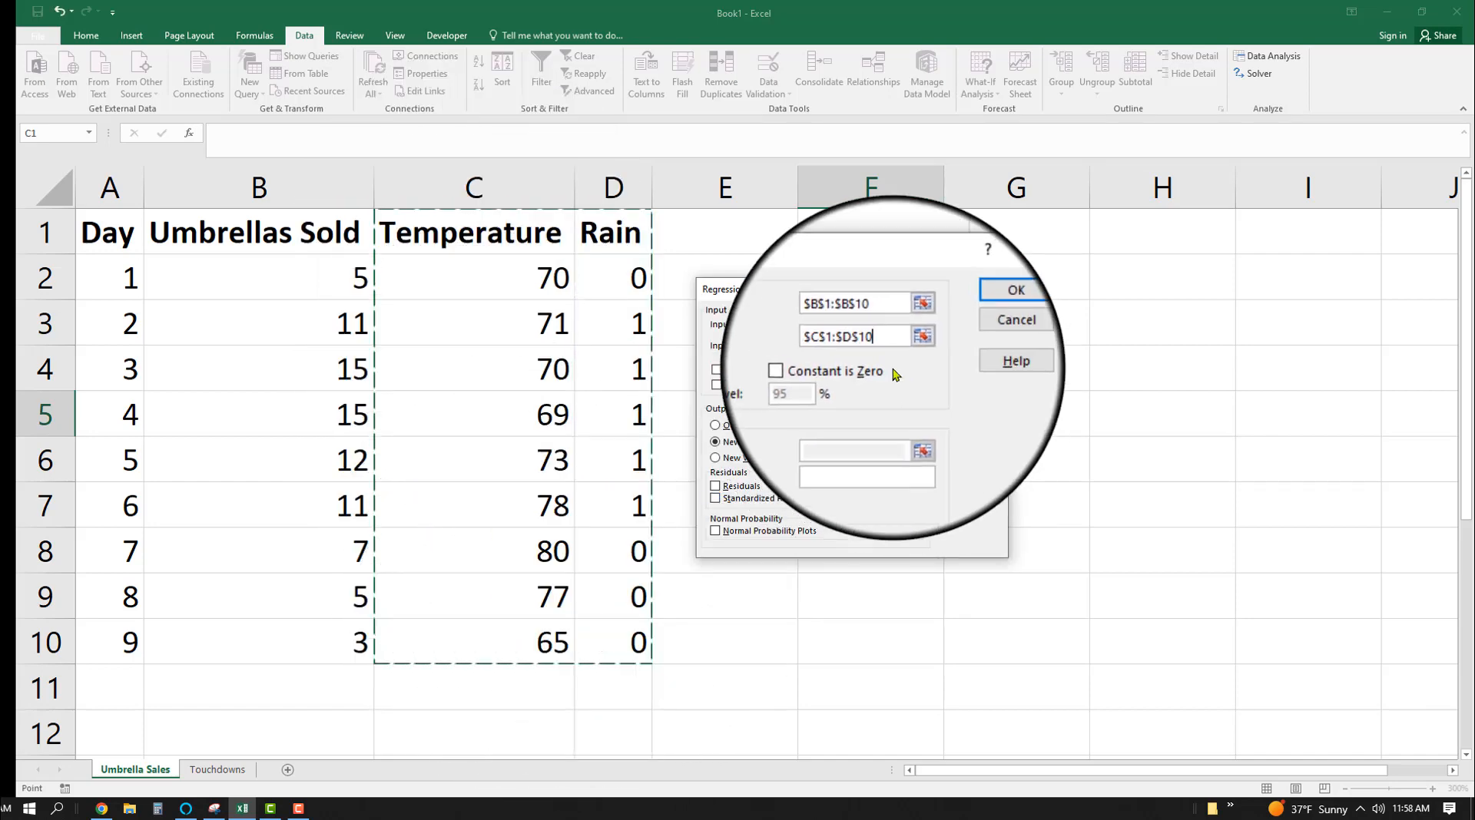
Mark the regression inputs as having labels, send the output to cell F1, and run the analysis.
click(728, 369)
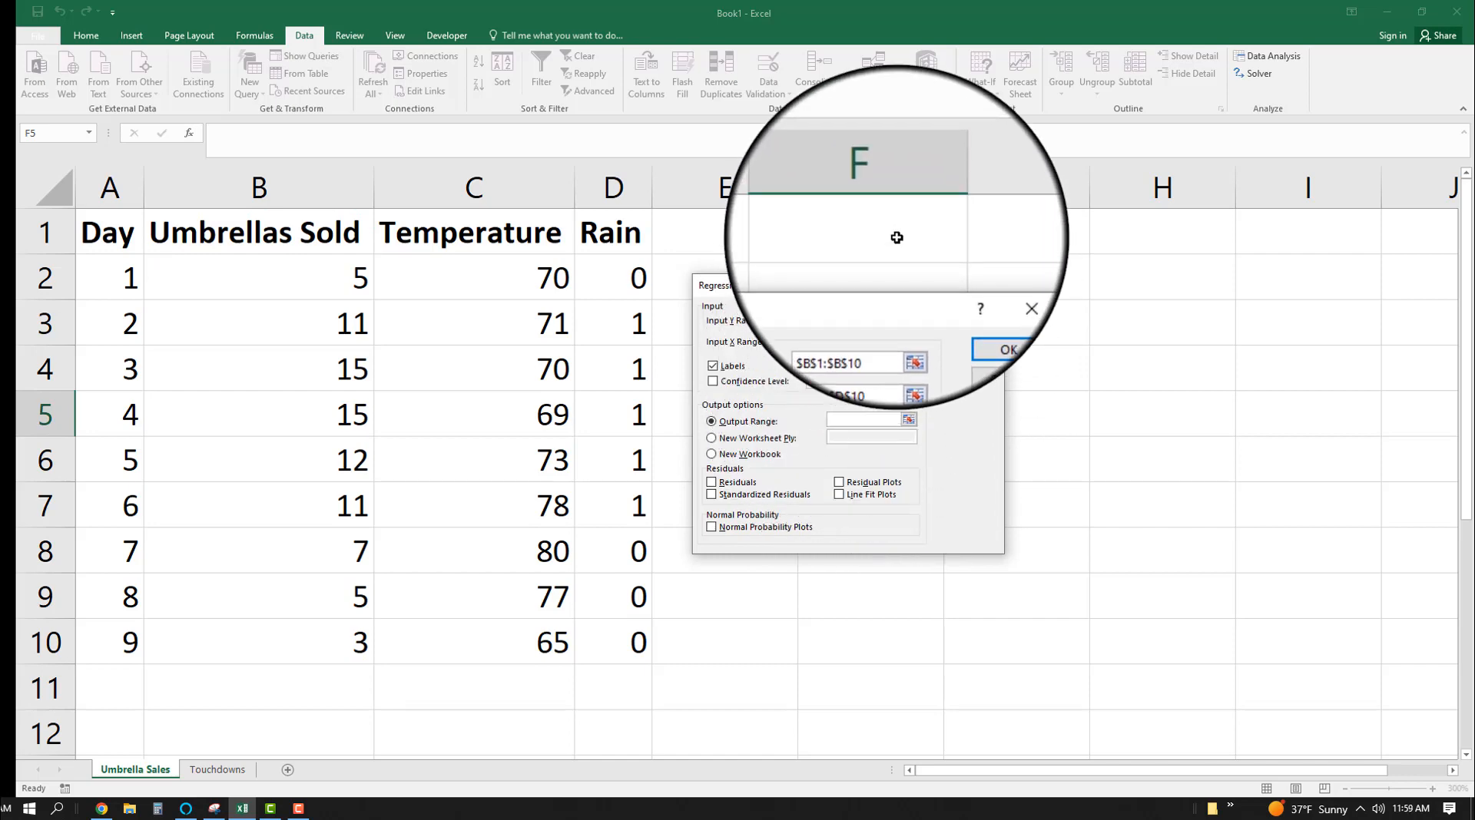
click(897, 236)
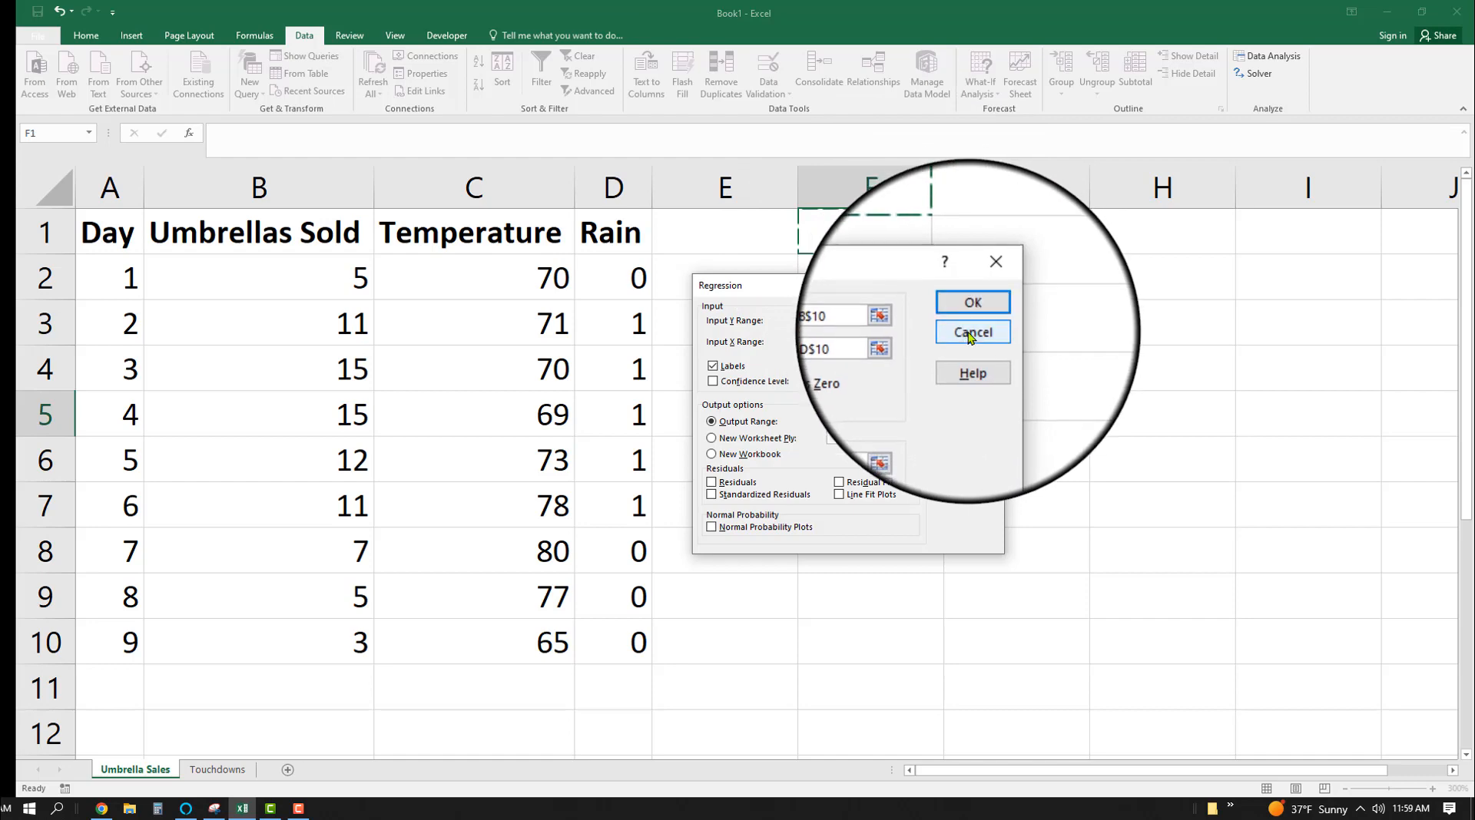
click(966, 324)
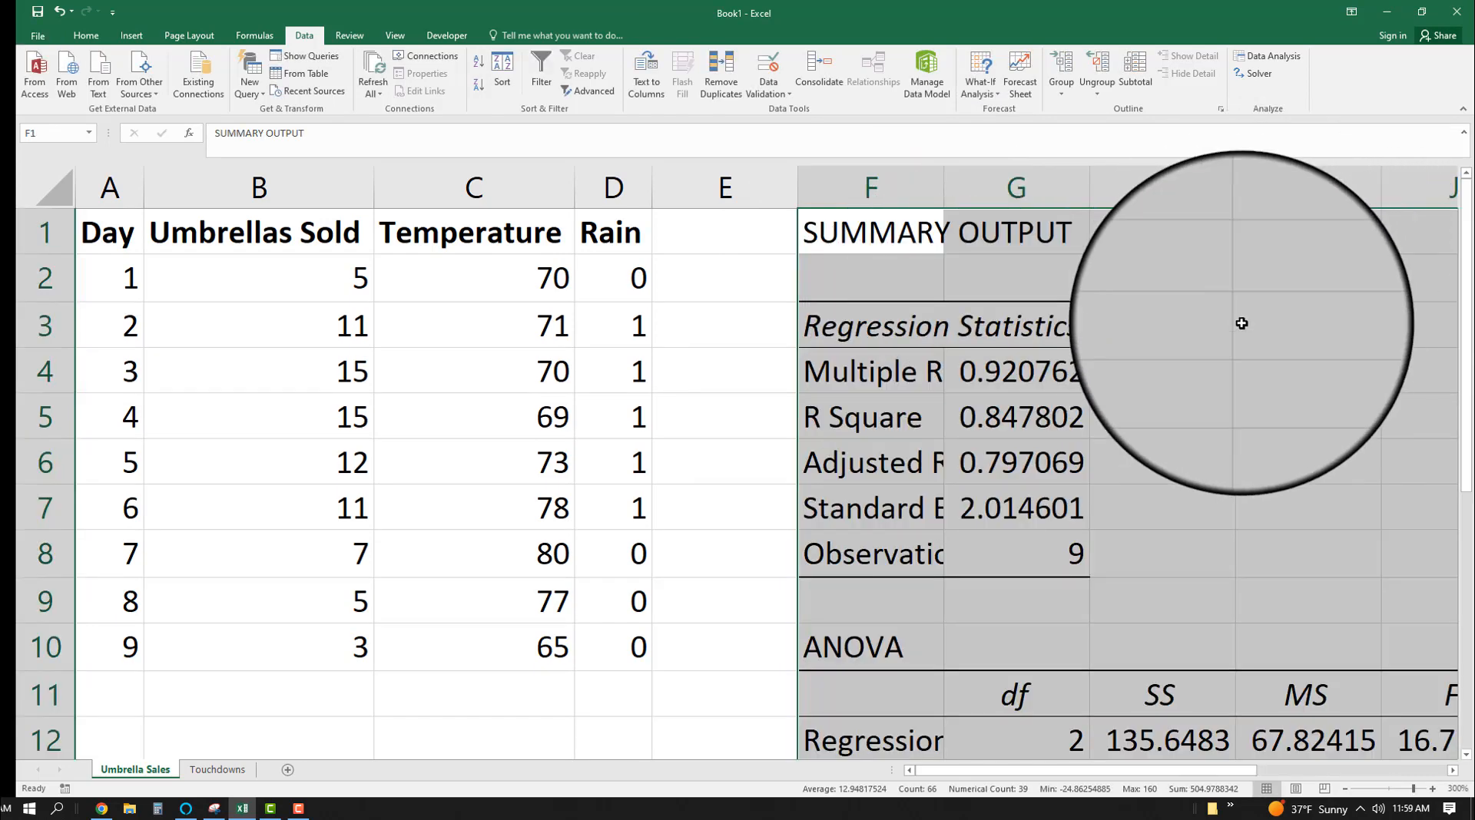
Fill the R Square, Significance F, P-value and Coefficients result cells of the regression output with yellow.
scroll(1242, 323, down, 4)
drag(1033, 771, 877, 768)
click(841, 432)
scroll(881, 392, down, 3)
scroll(881, 392, down, 1)
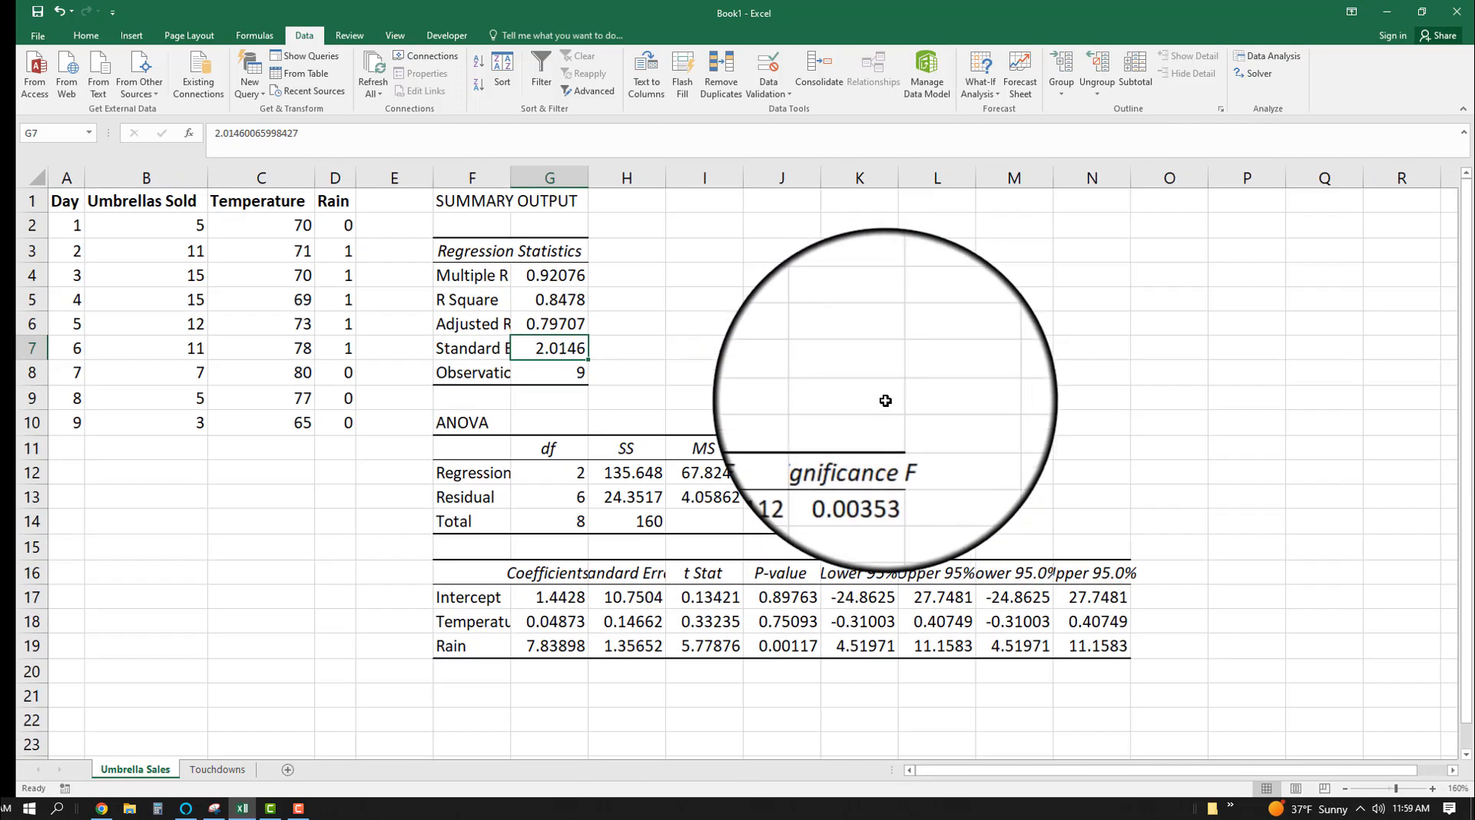
click(606, 321)
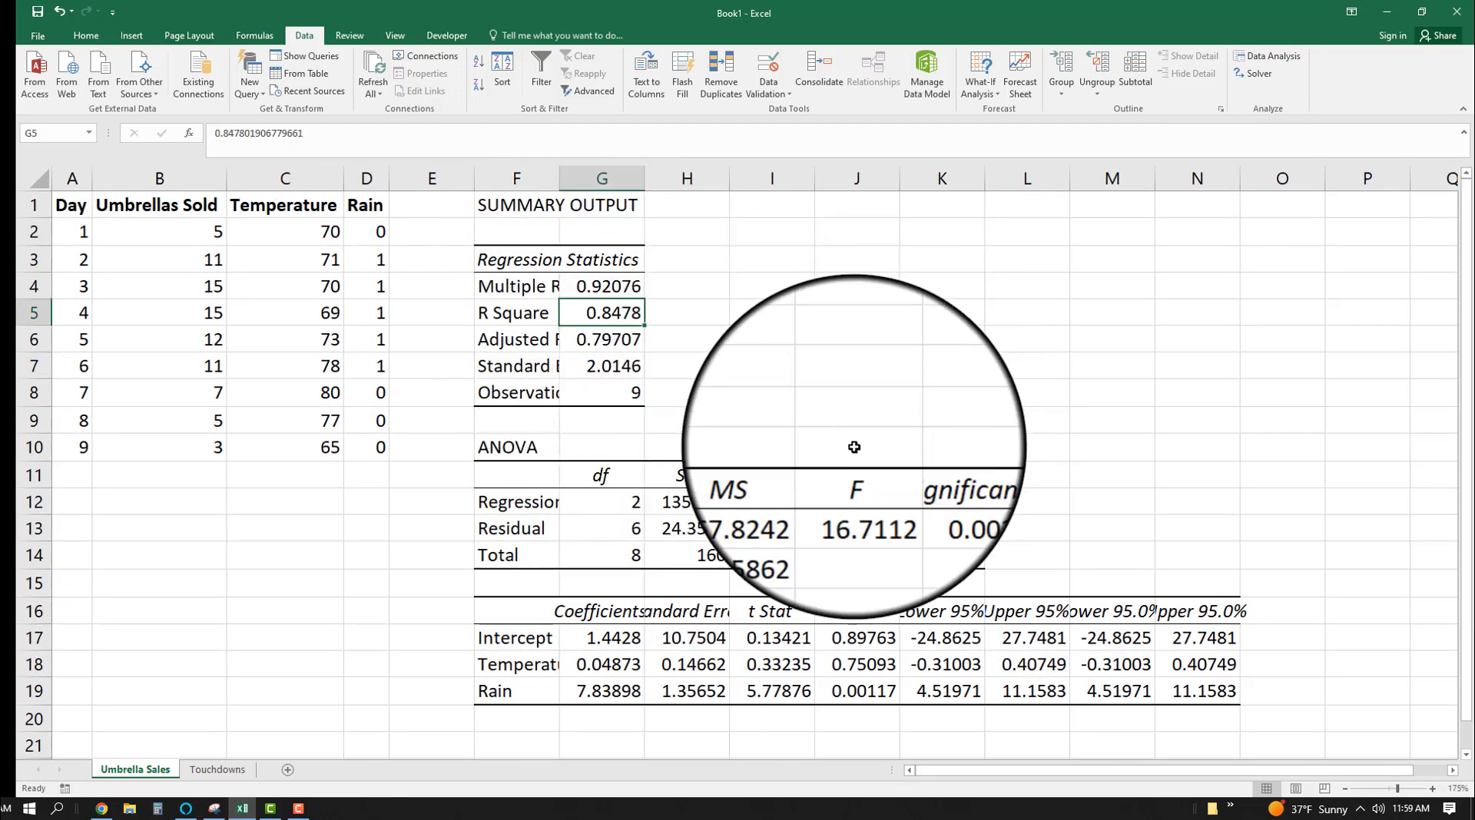
ctrl+click(942, 502)
drag(859, 637, 852, 686)
drag(607, 638, 607, 691)
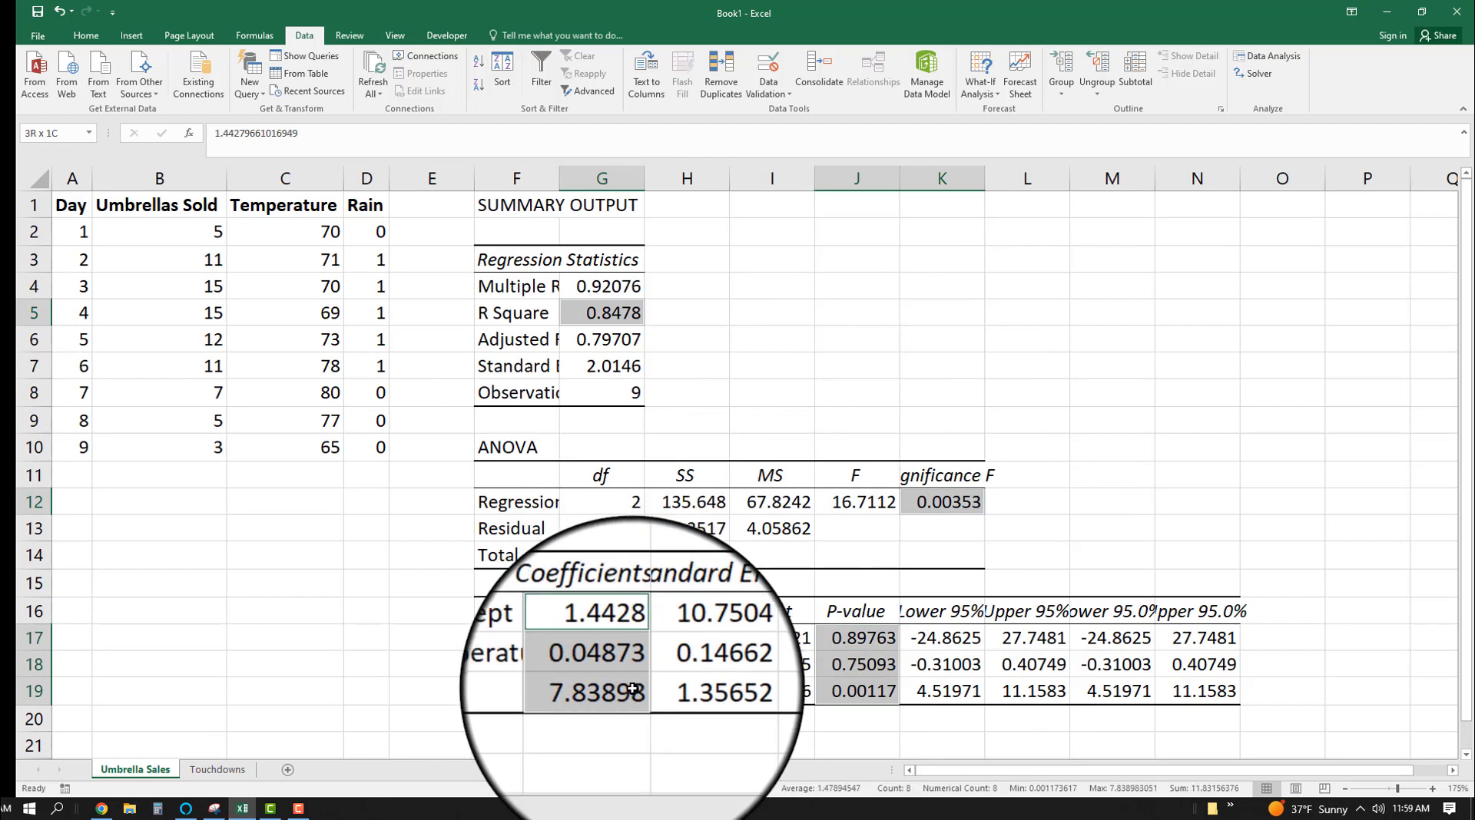
click(86, 36)
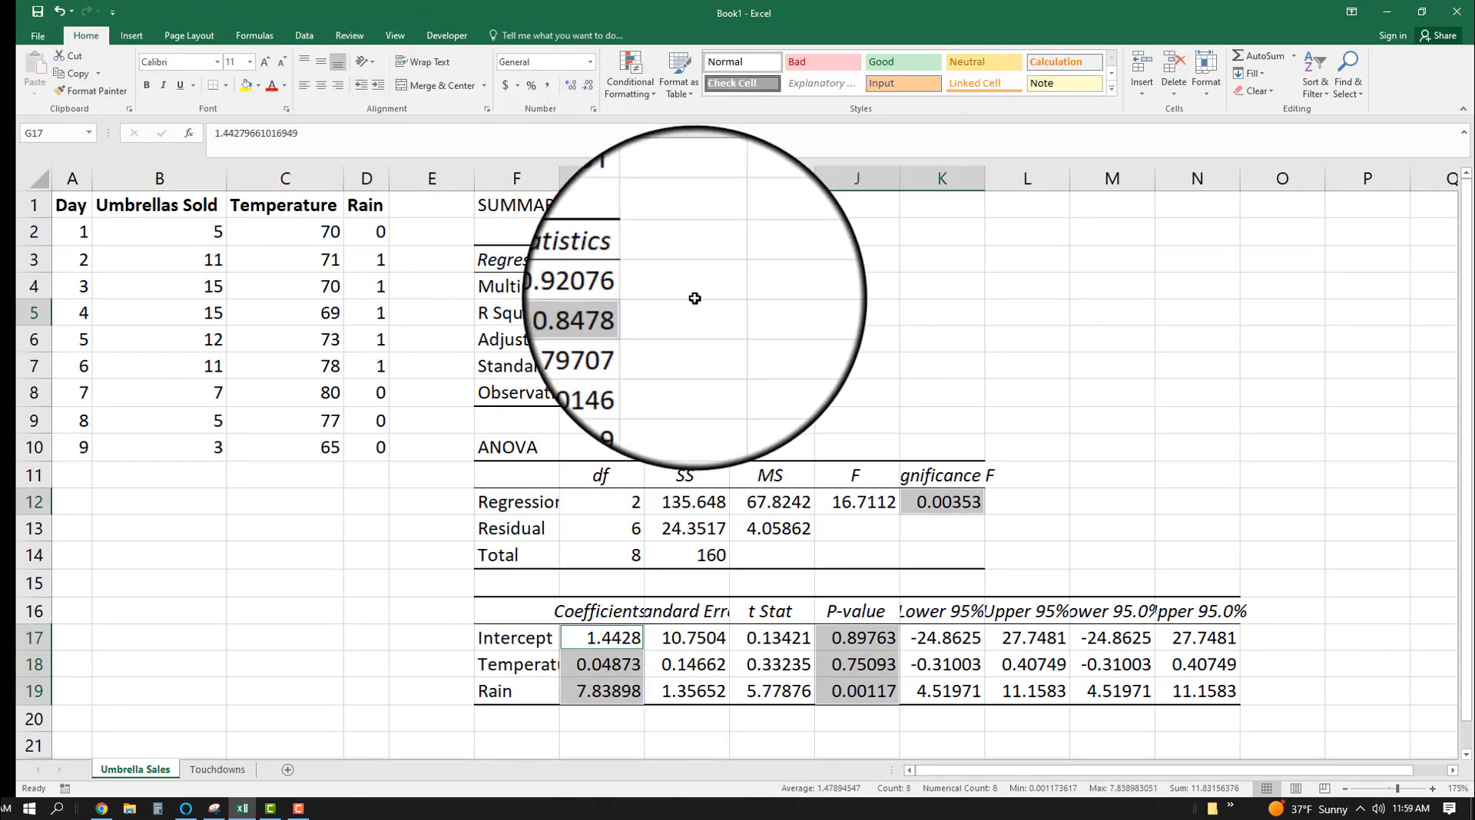
click(246, 85)
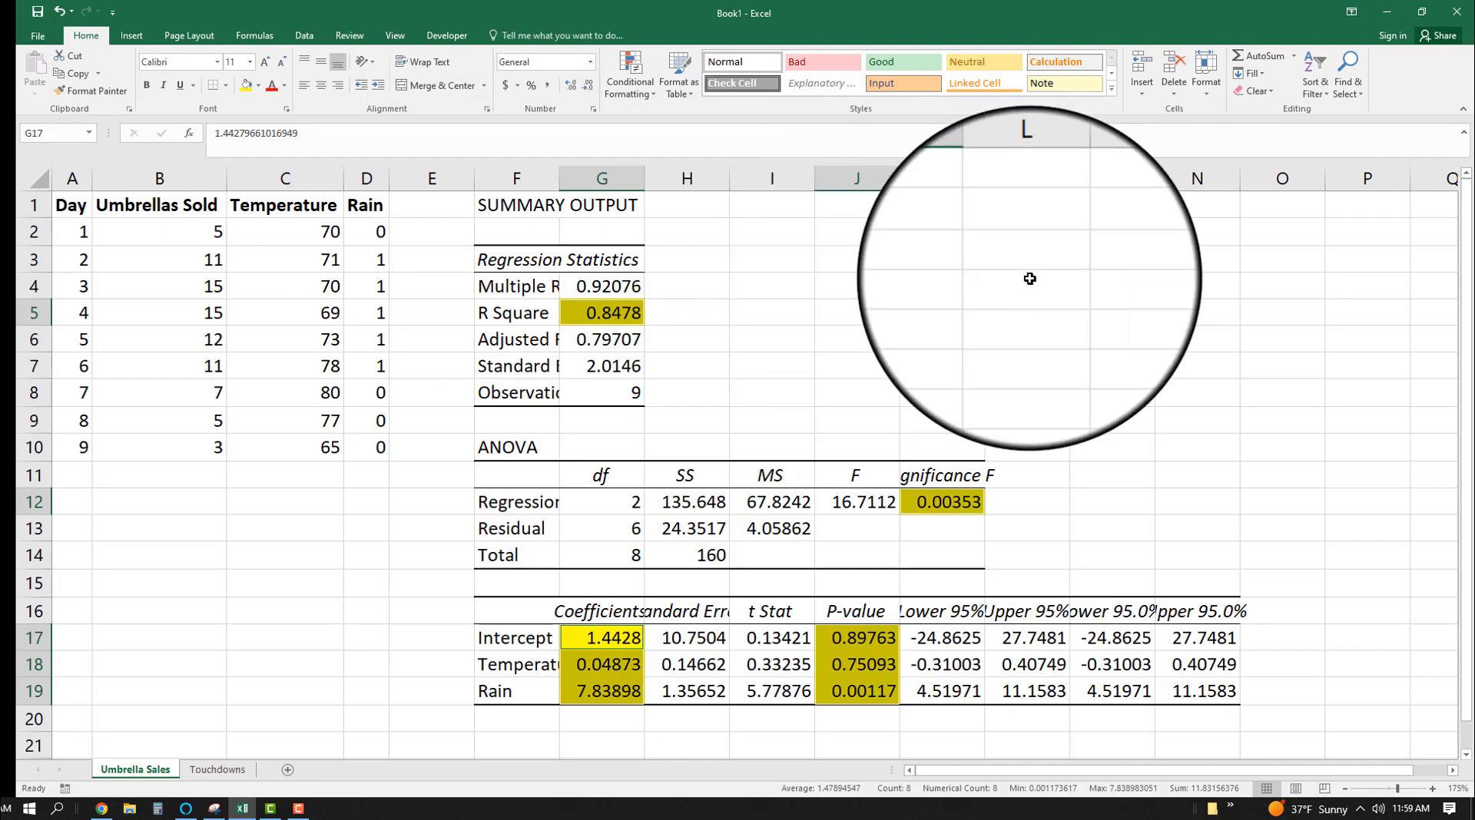
Auto-fit the widths of columns K and G to their contents.
click(979, 176)
double_click(984, 178)
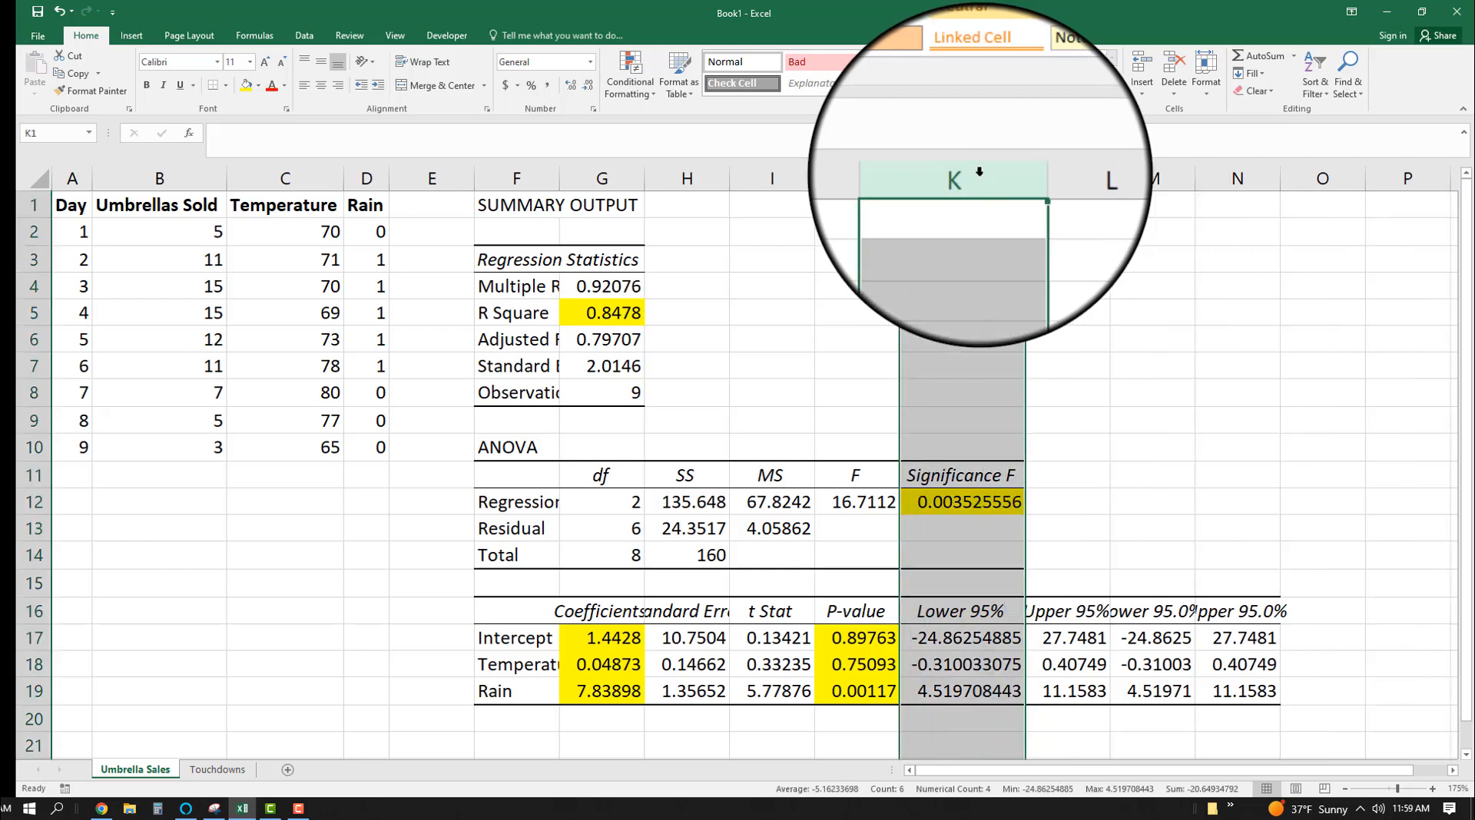
click(686, 475)
double_click(644, 178)
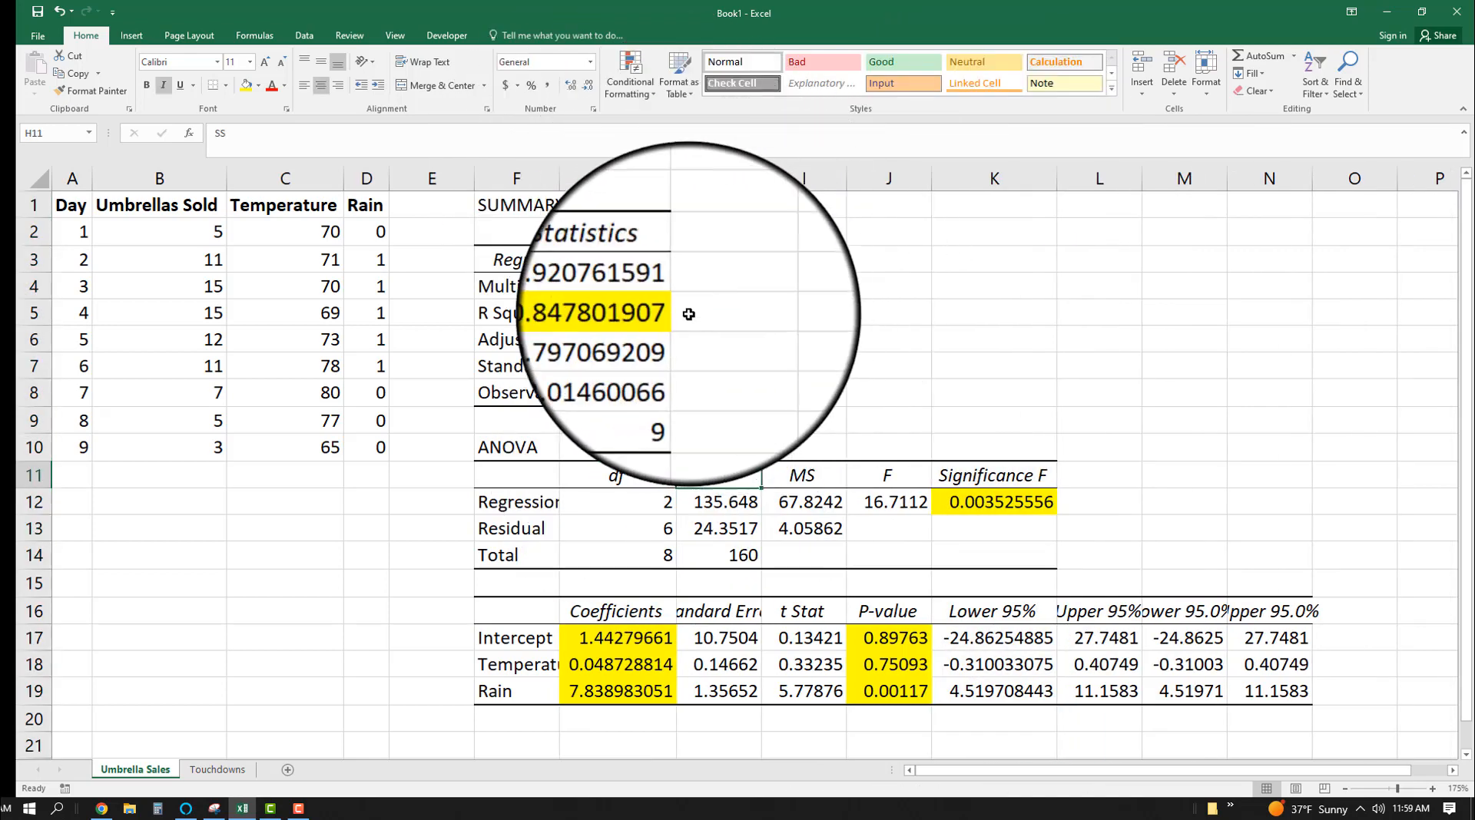
Enter the threshold note ">=0.70" in H5, beside the R Square value.
click(730, 316)
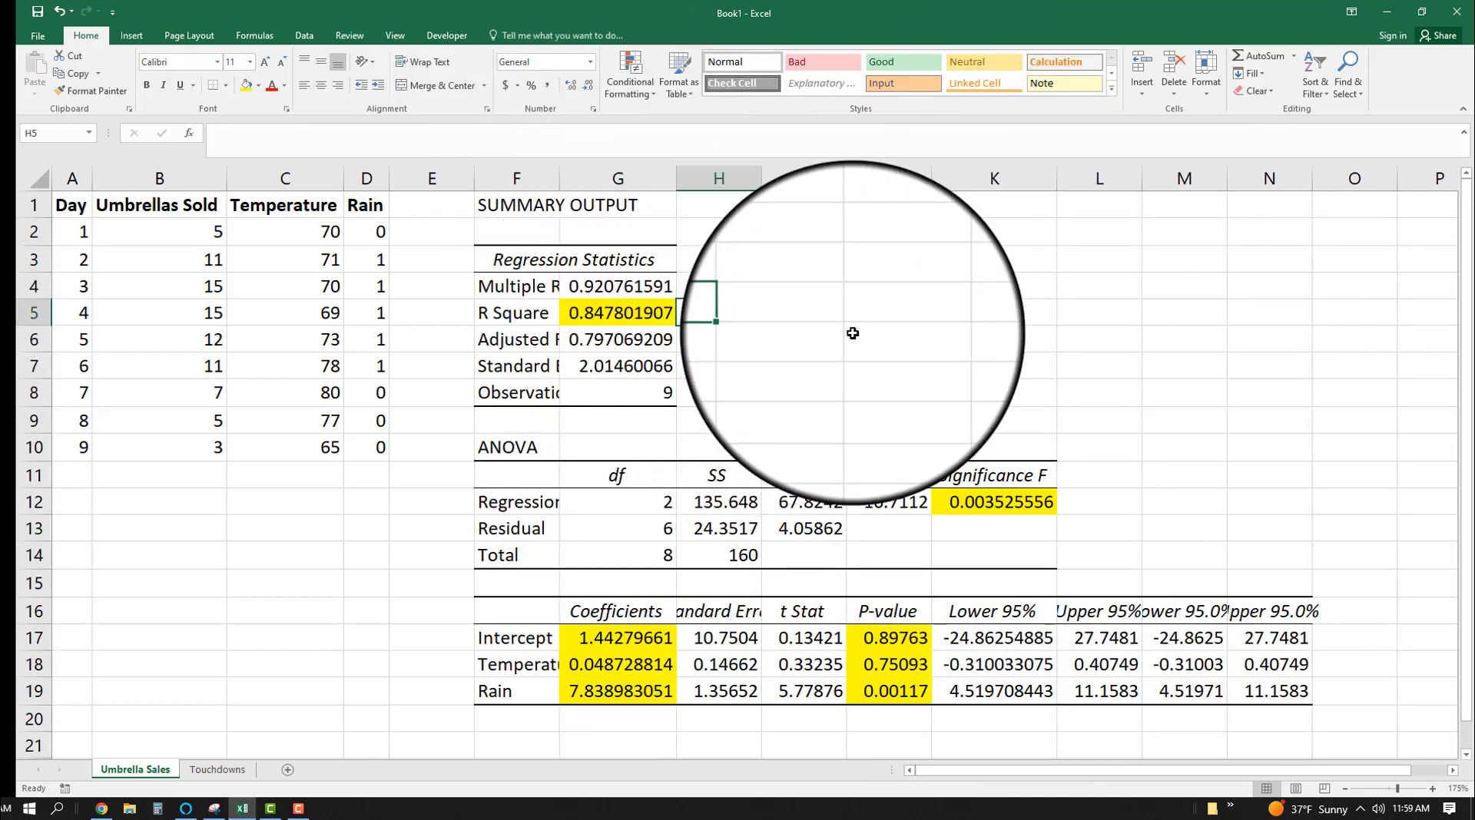
text(=)
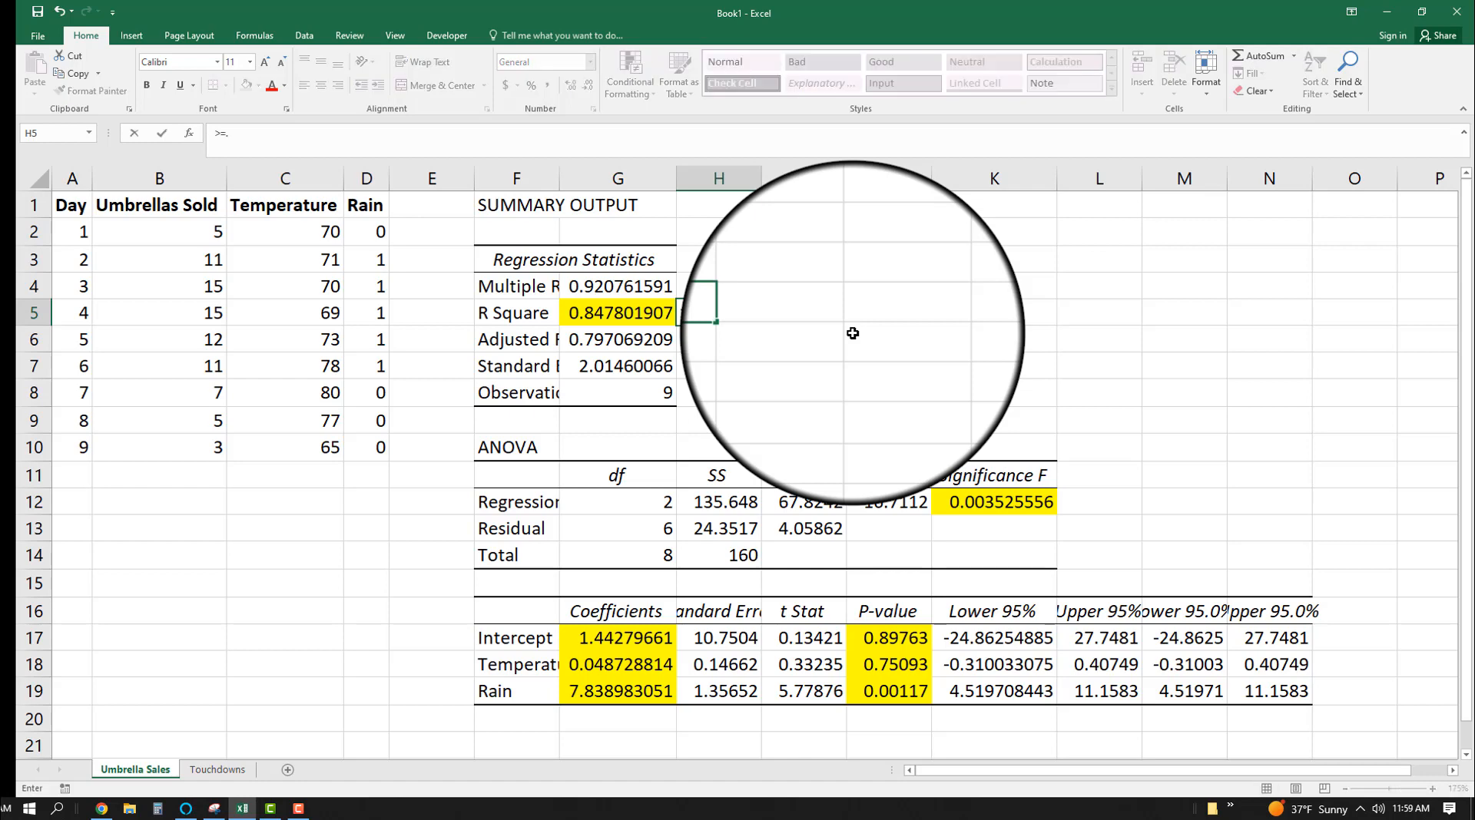
text(0.70)
key(Return)
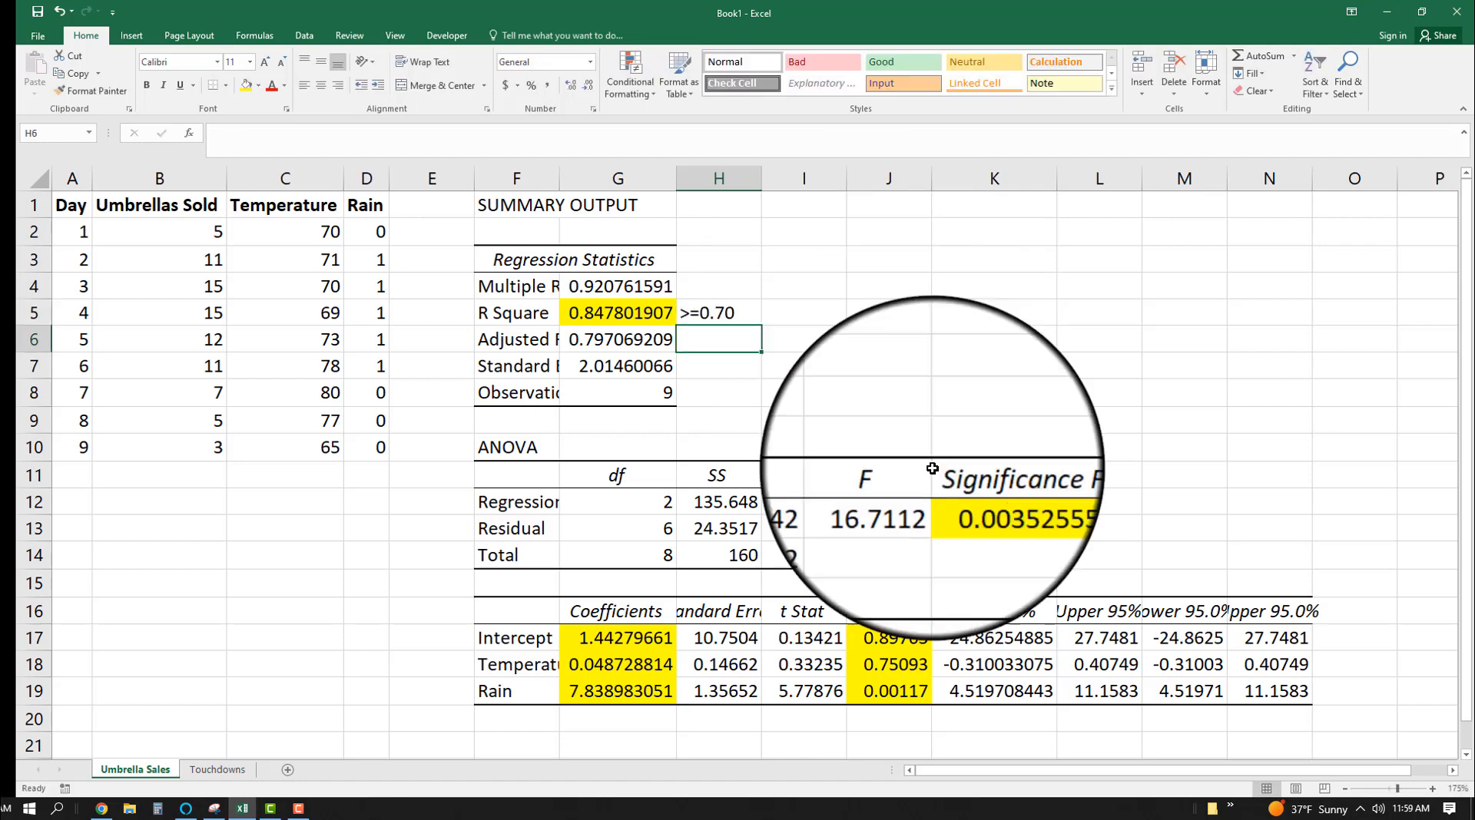
Enter the threshold note "<=0.05" in L12, beside the Significance F value.
click(1100, 503)
text(<)
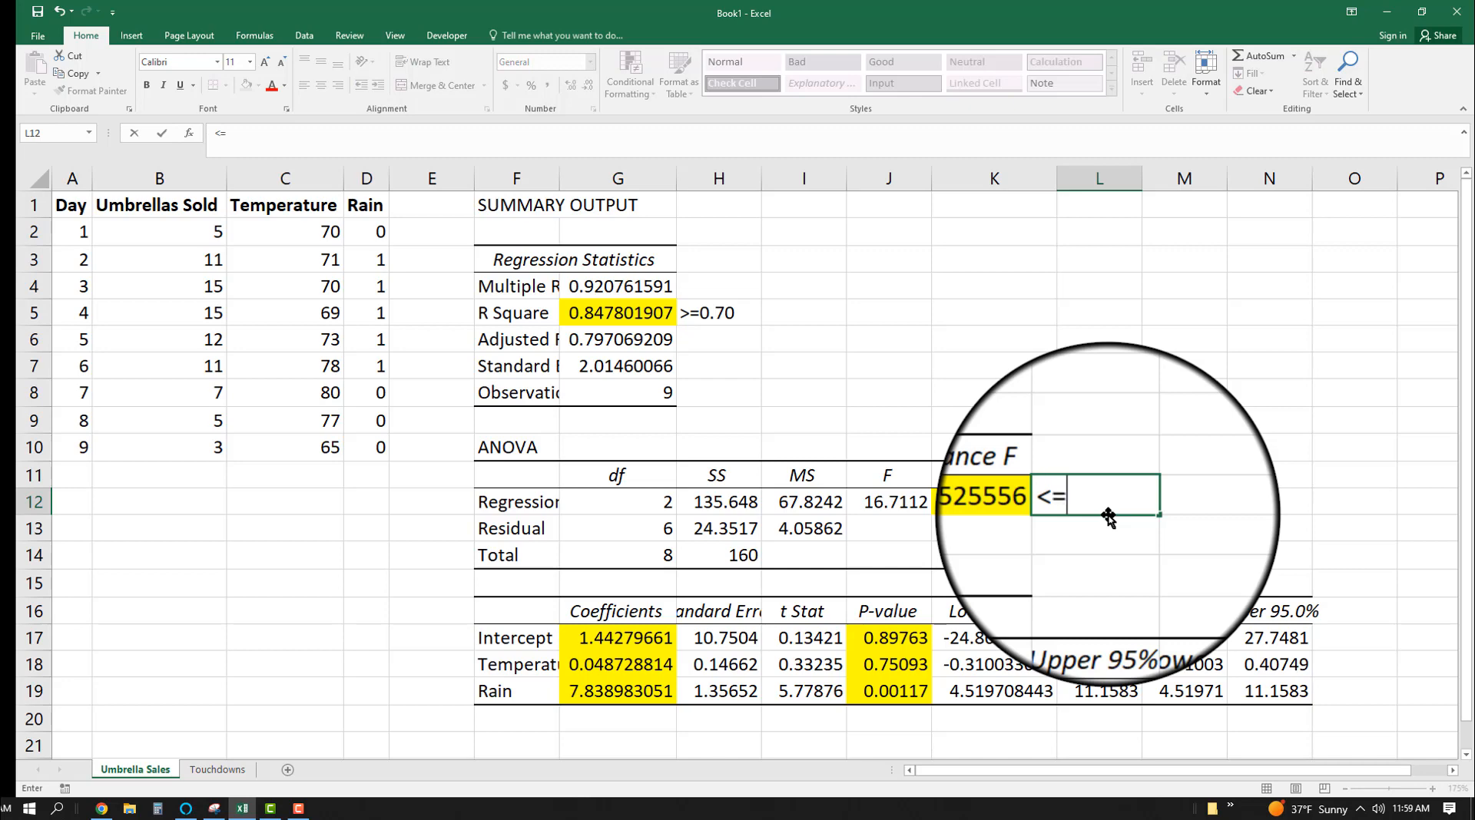
text(=0.05)
key(Return)
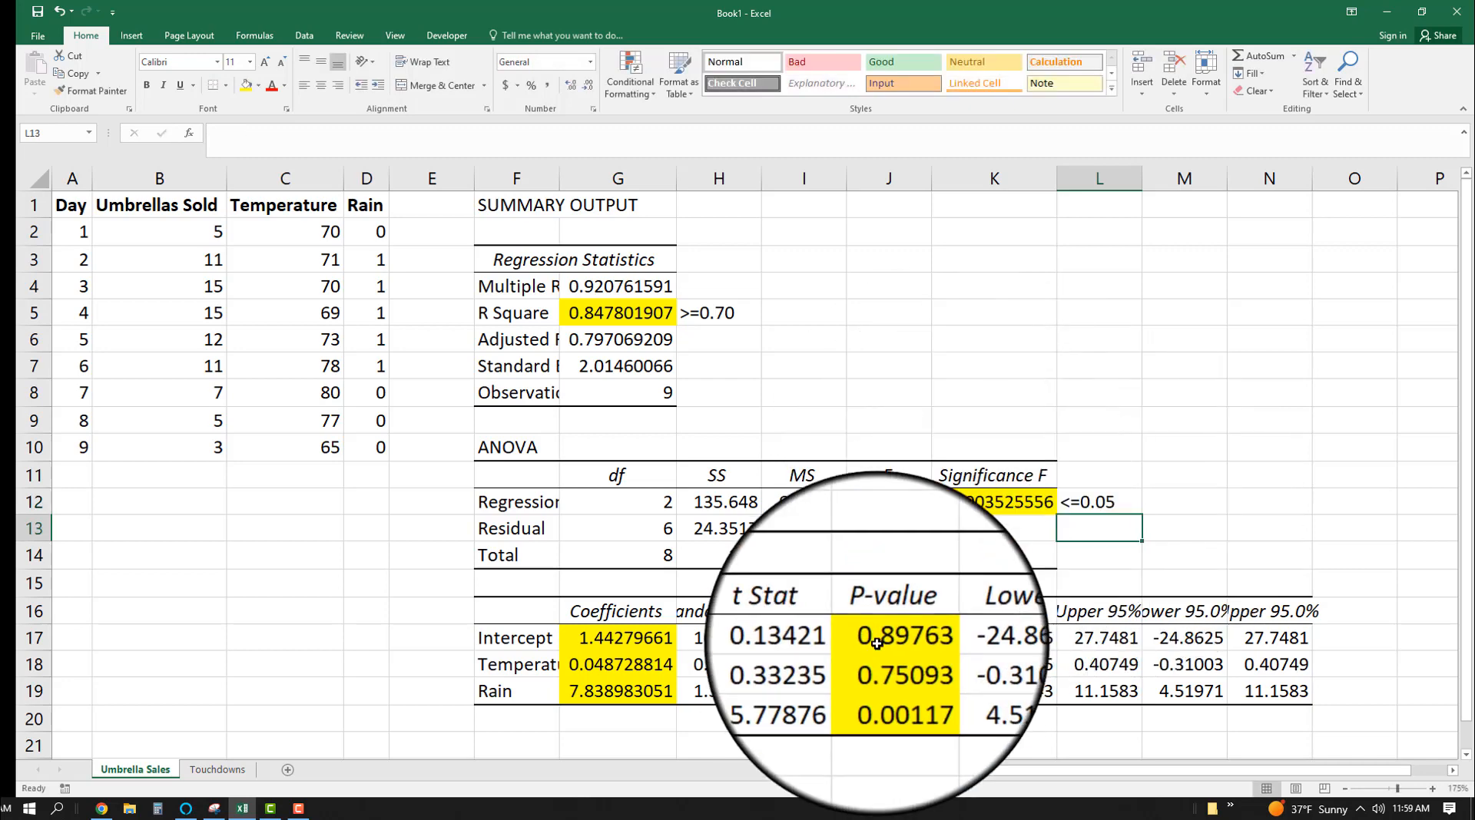
Examine the Intercept and Temperature P-values and the three coefficients in the regression output.
drag(889, 638, 901, 674)
click(1085, 509)
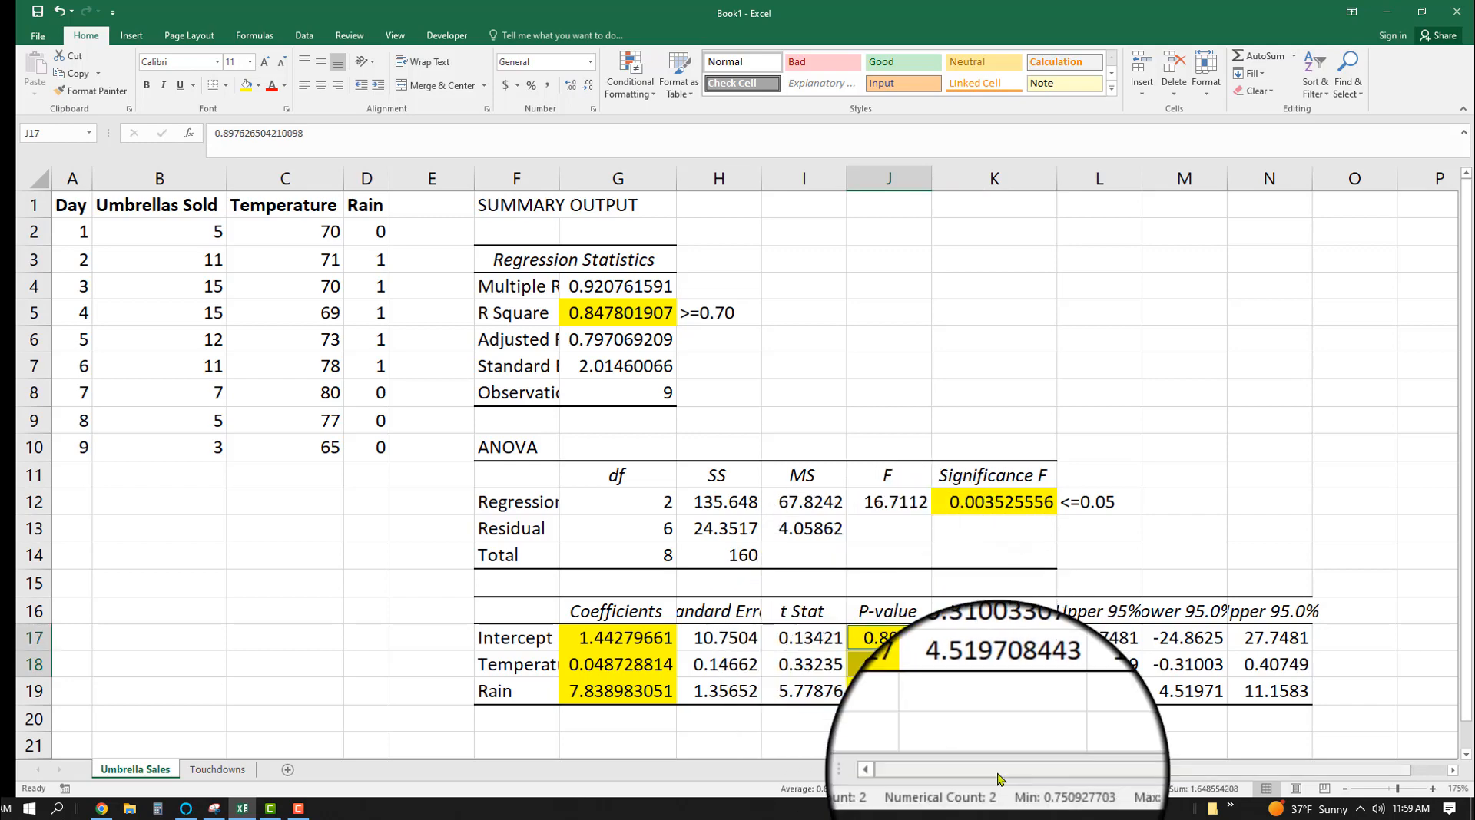
drag(617, 639, 621, 688)
click(291, 507)
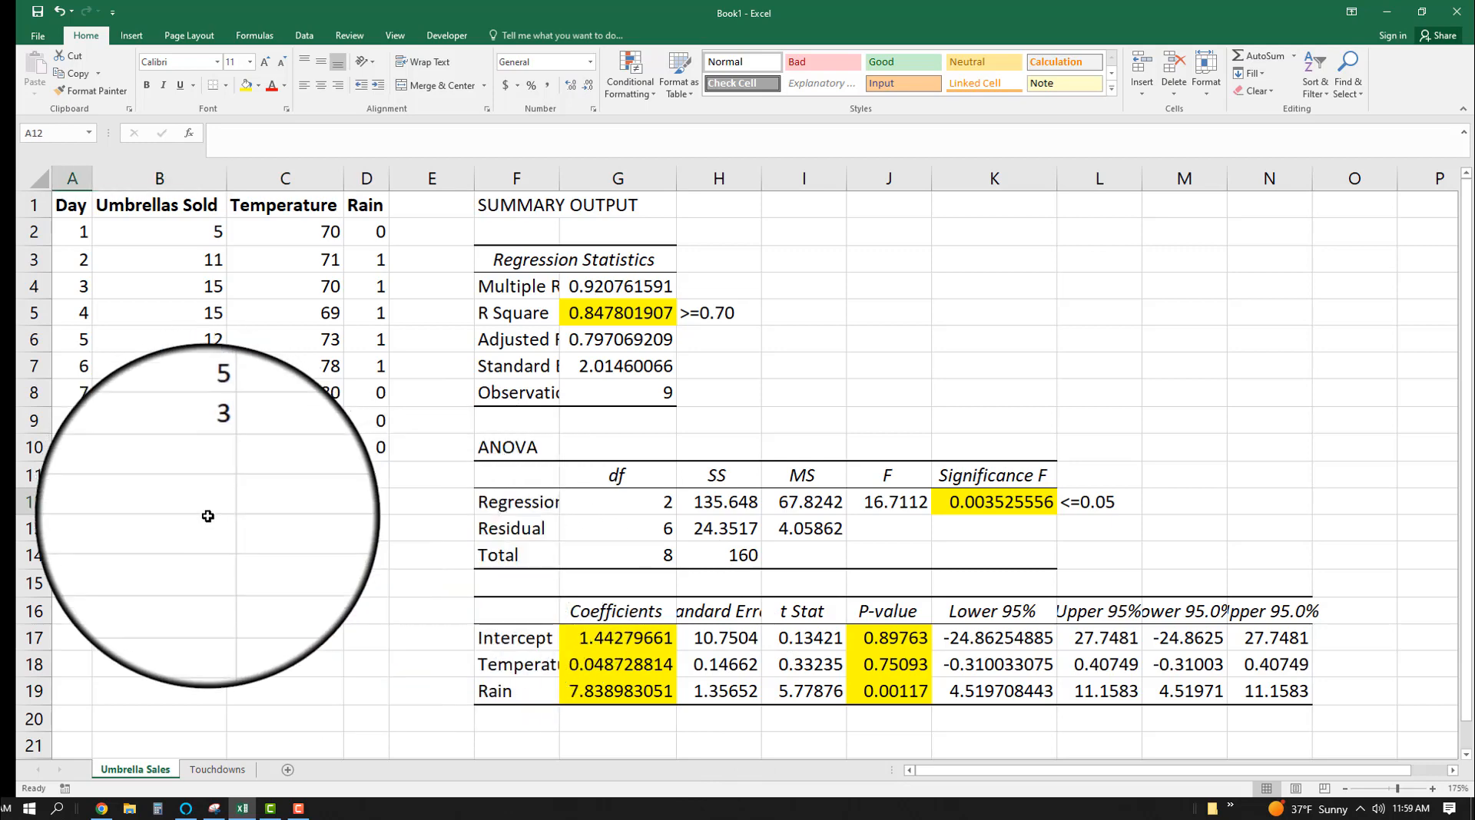
Add a prediction row below the data by entering day 10 in A12.
click(115, 480)
click(81, 505)
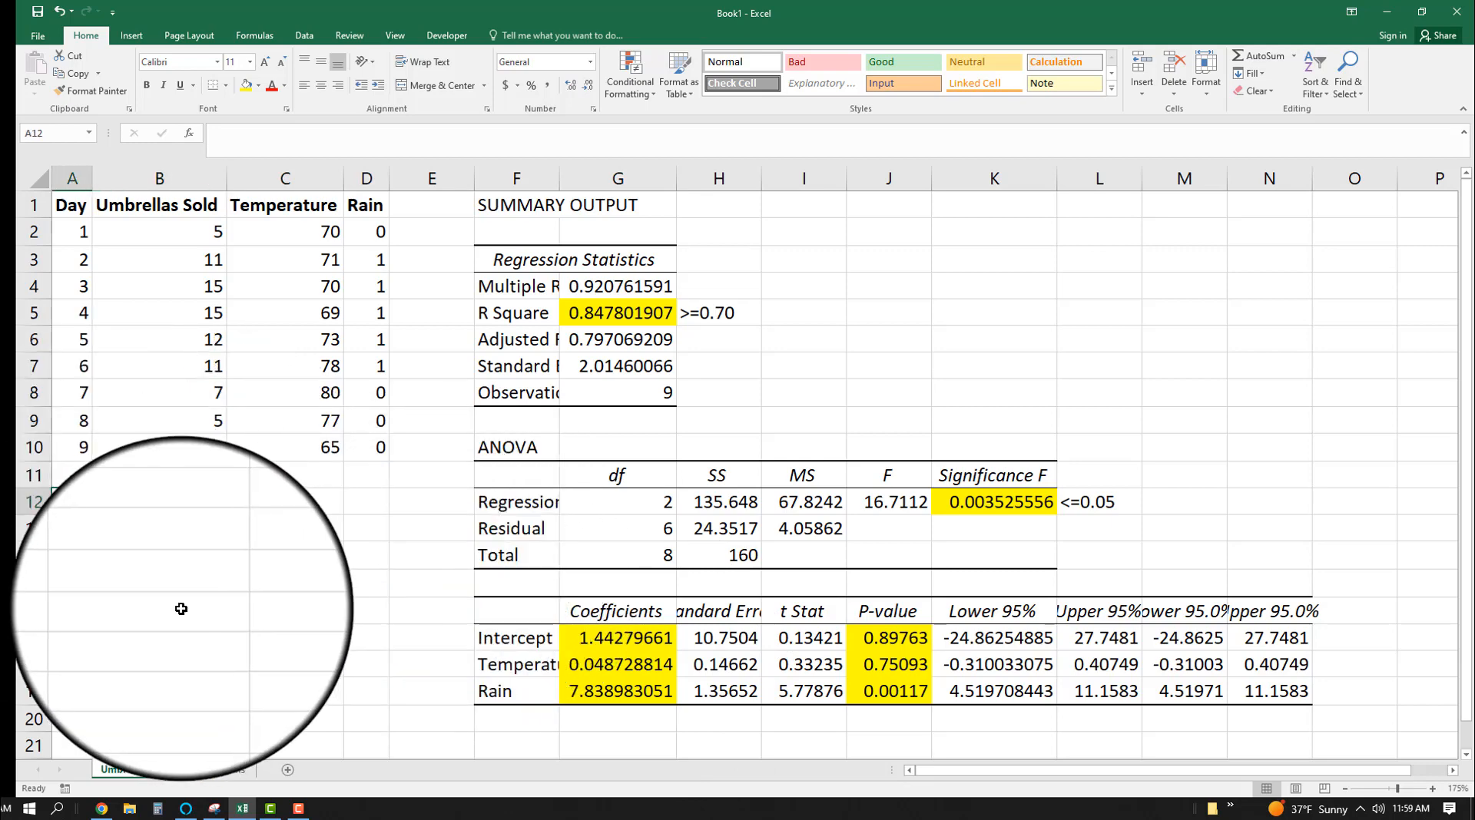
text(10)
key(Tab)
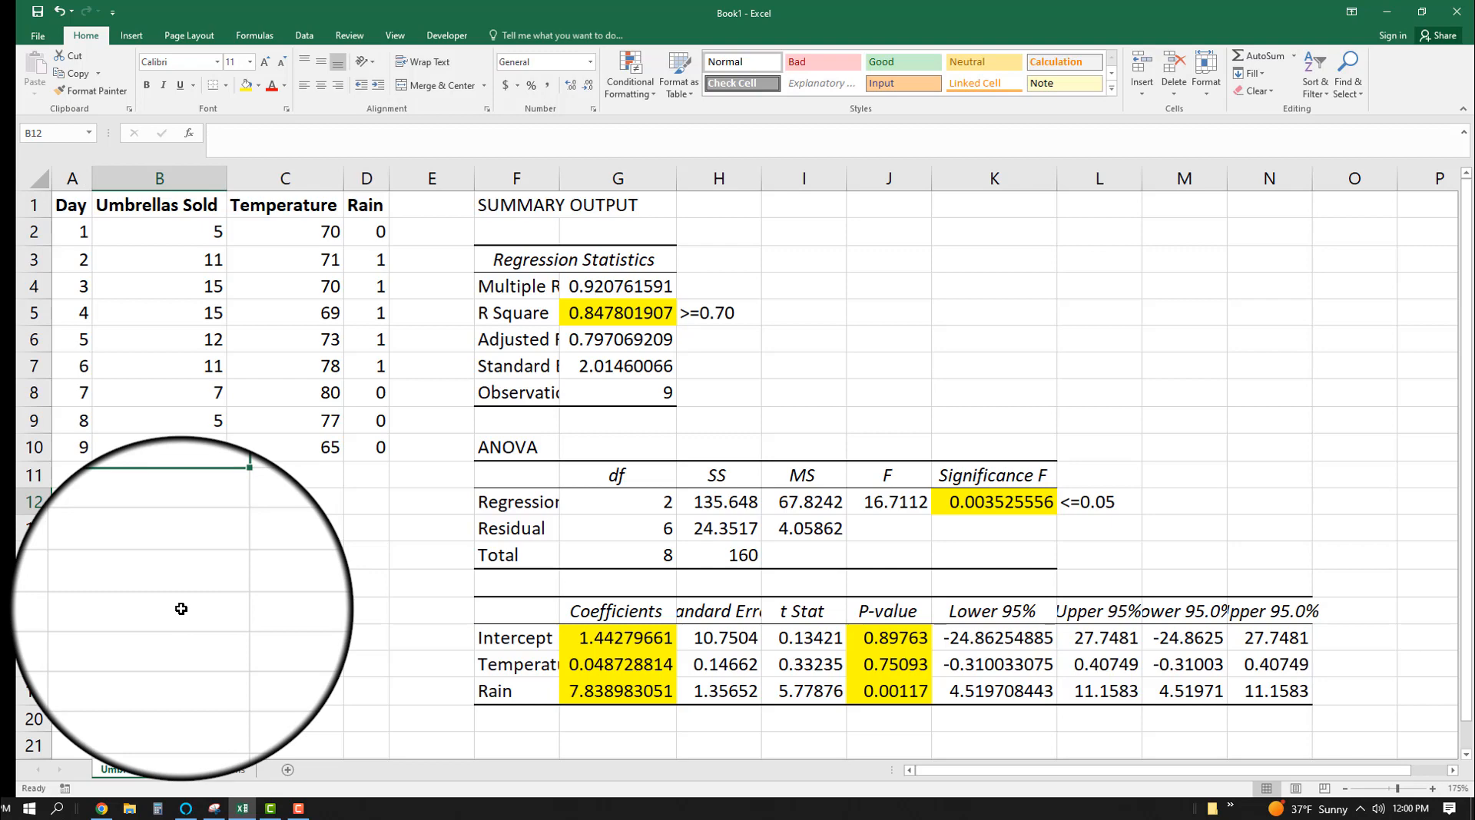
Enter the prediction formula =C12*G18+D12*G19+G17 in B12 and compare its result with the Intercept coefficient.
text(=)
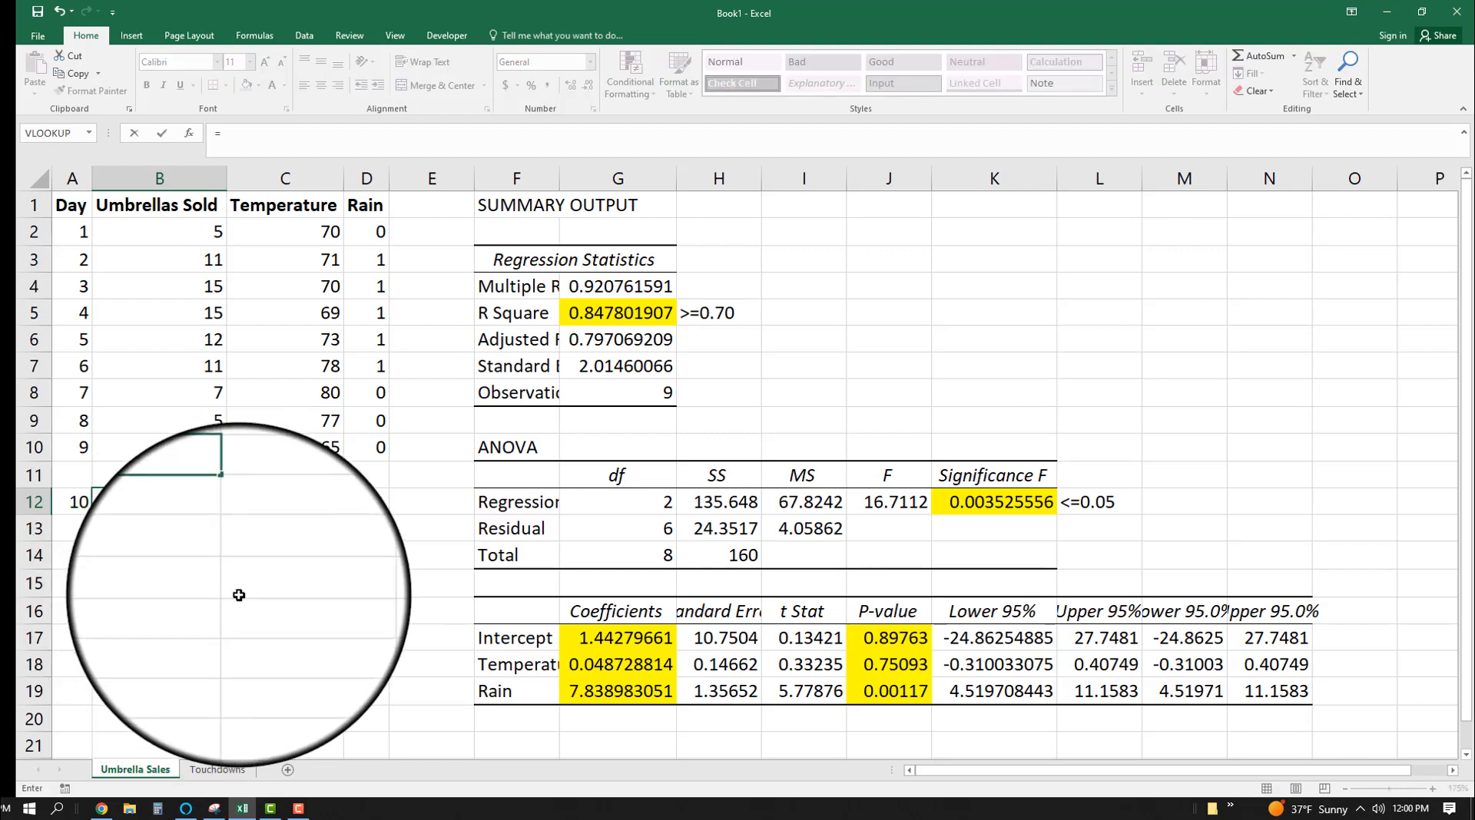
click(272, 500)
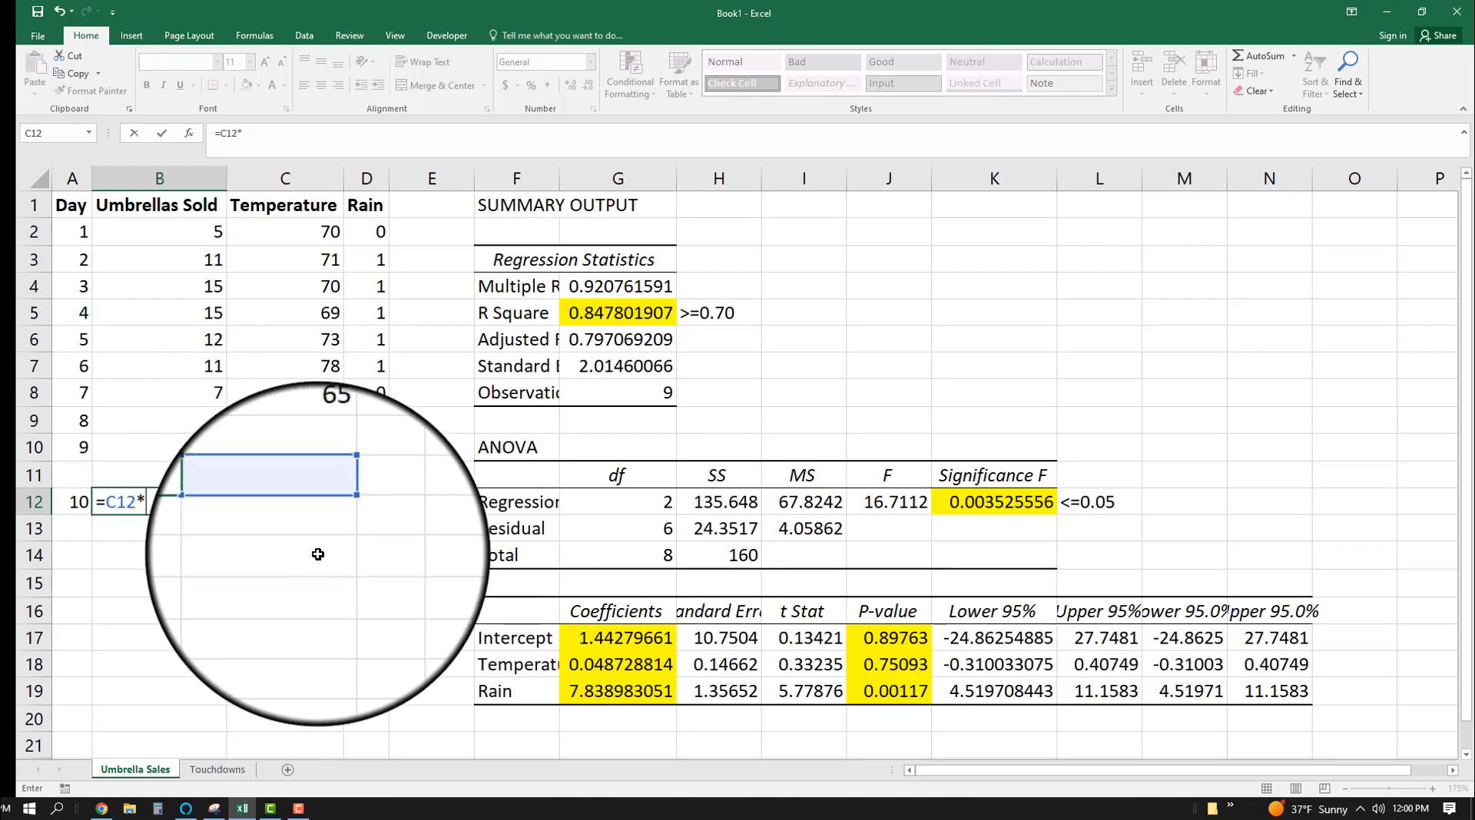
click(605, 661)
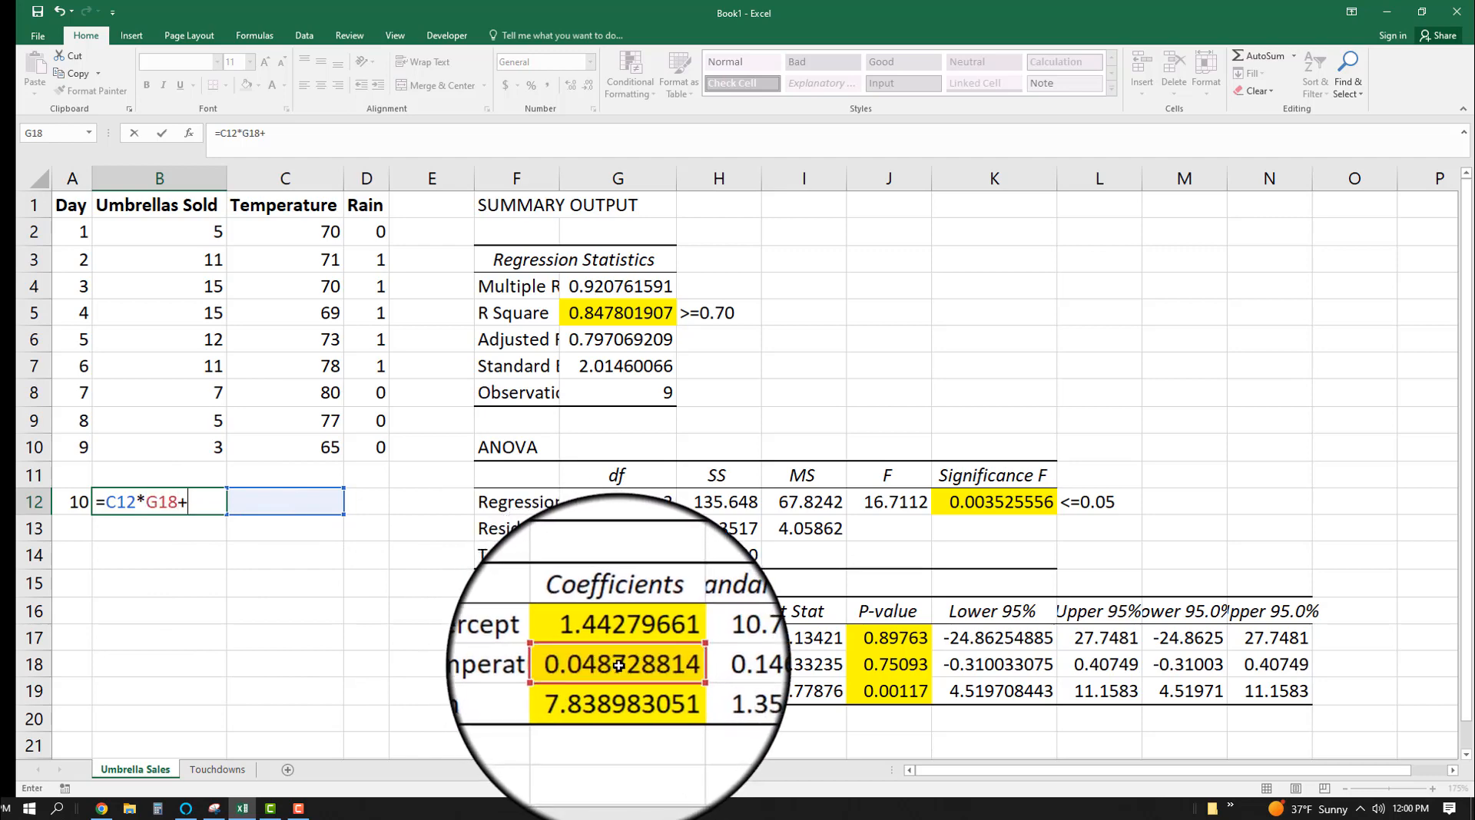
click(366, 503)
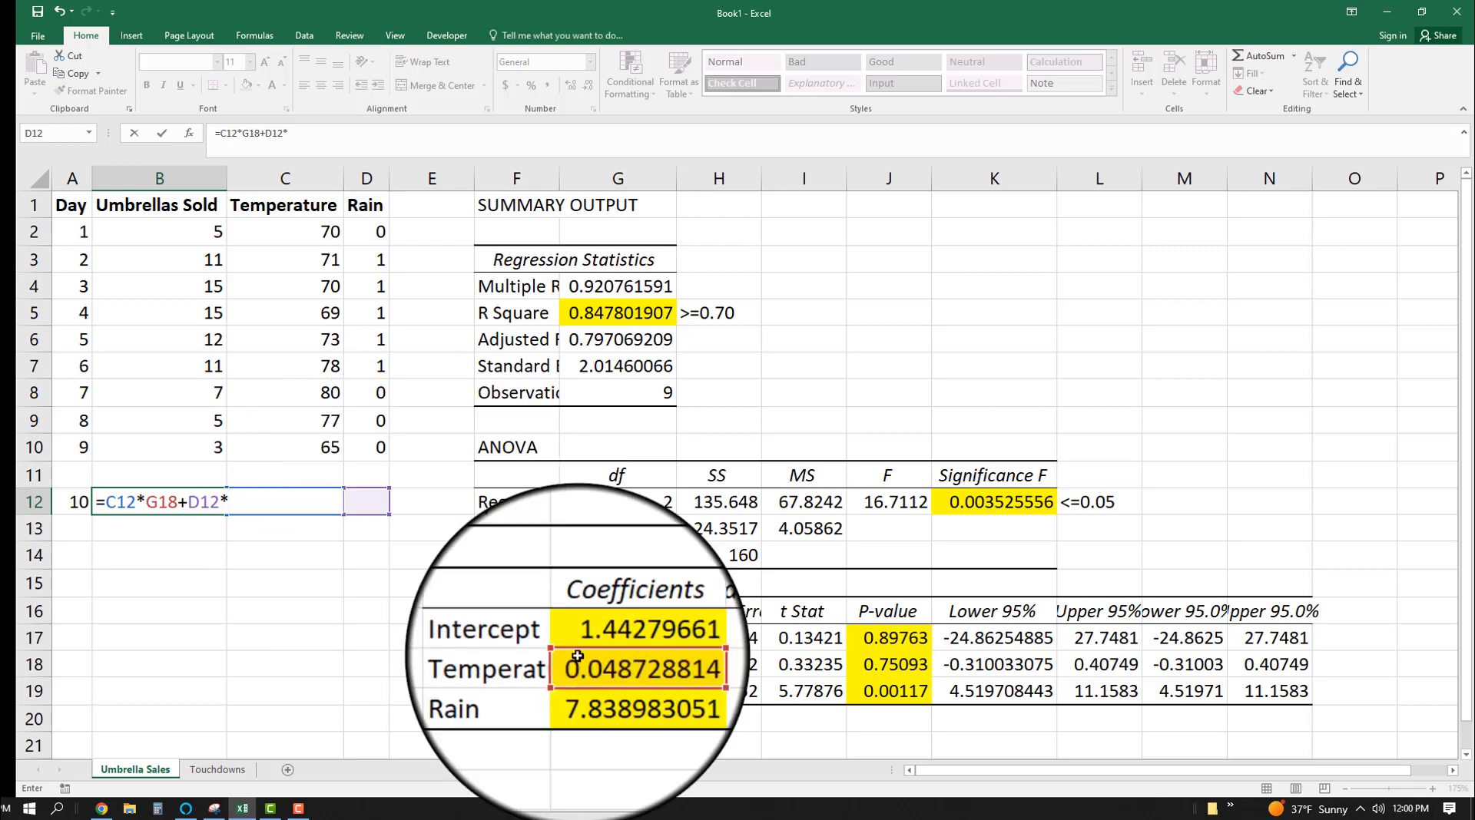
click(631, 695)
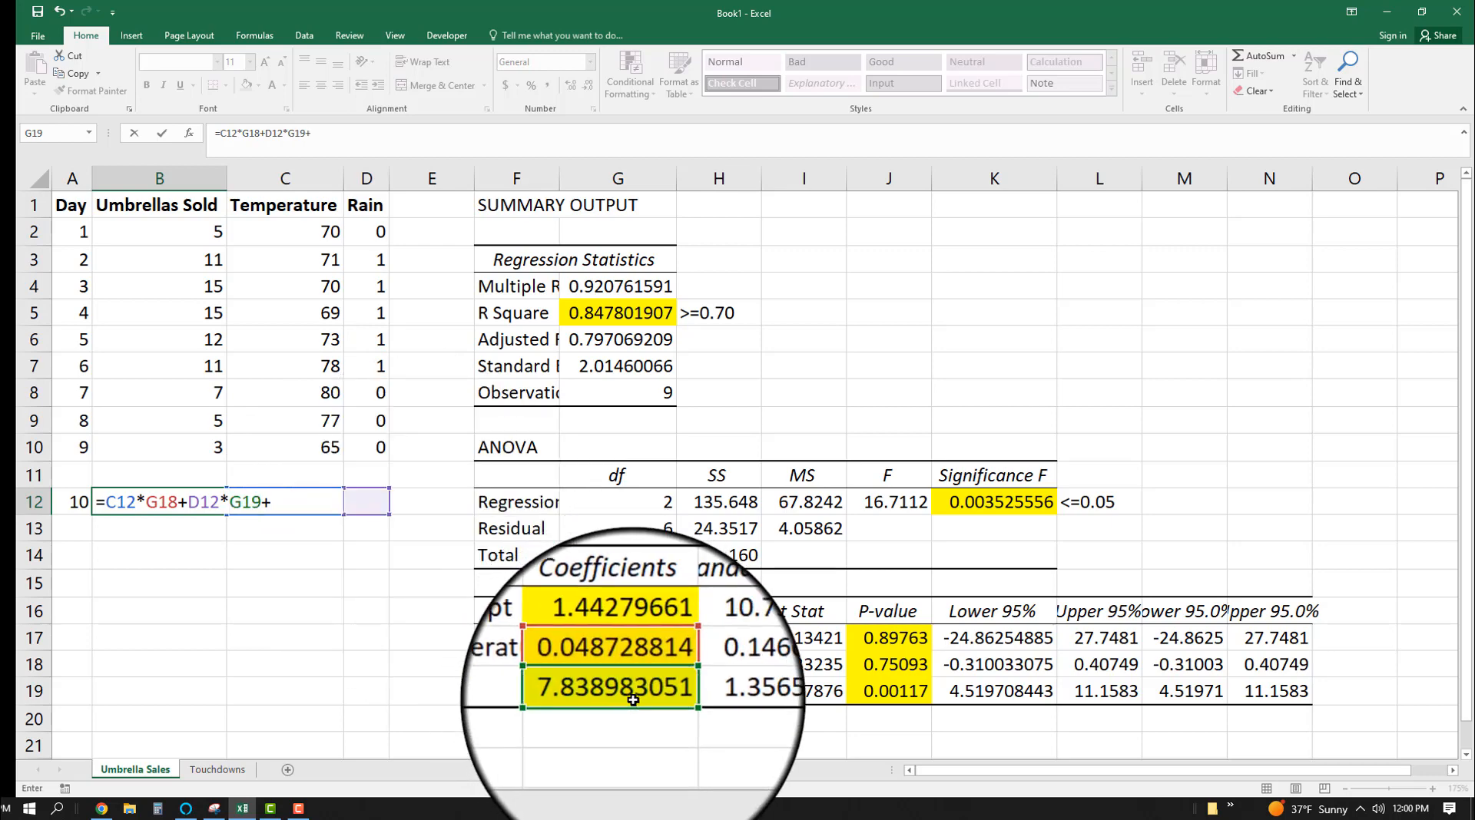
text(+)
click(646, 636)
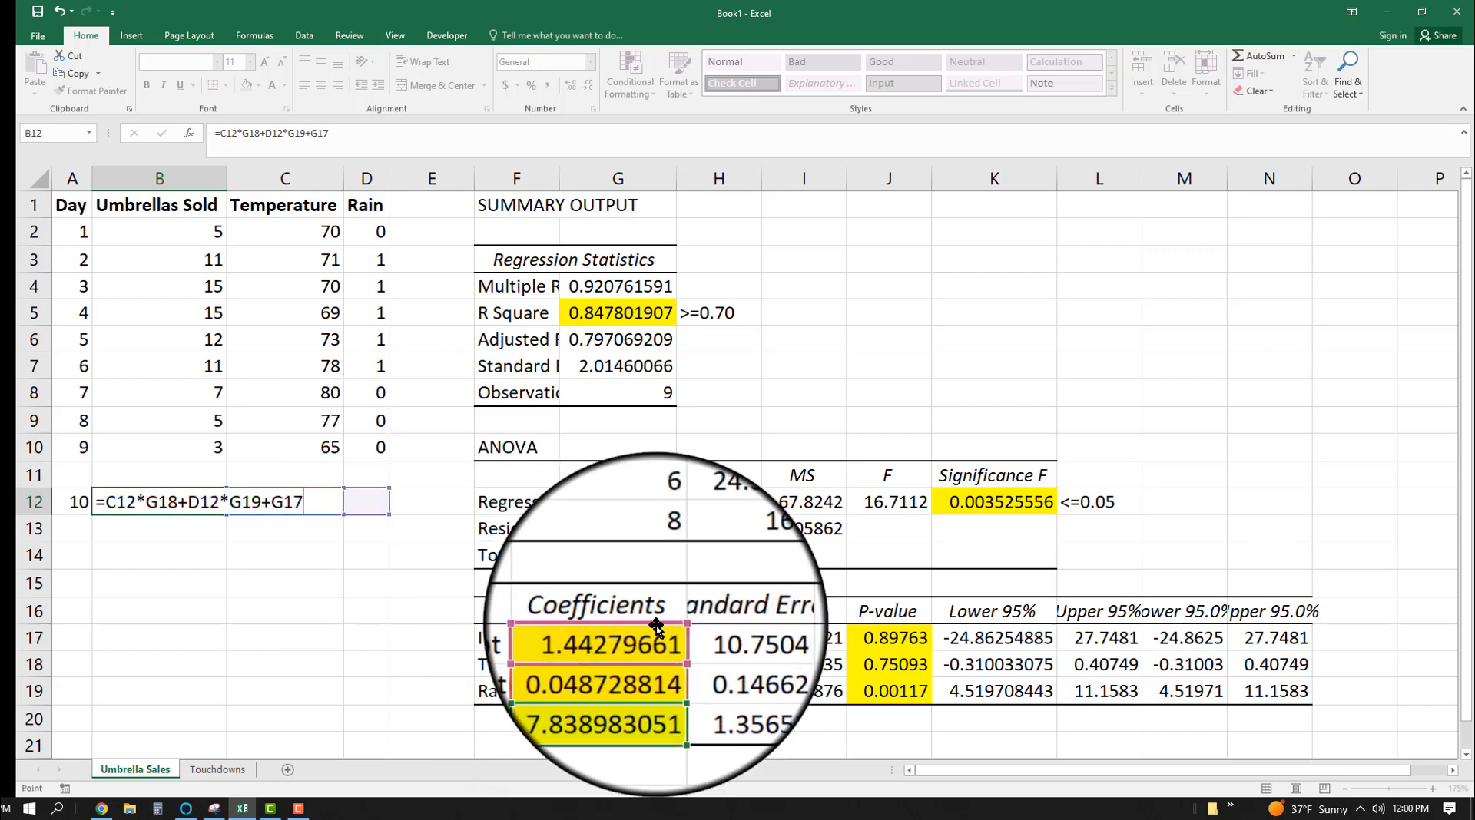
key(Return)
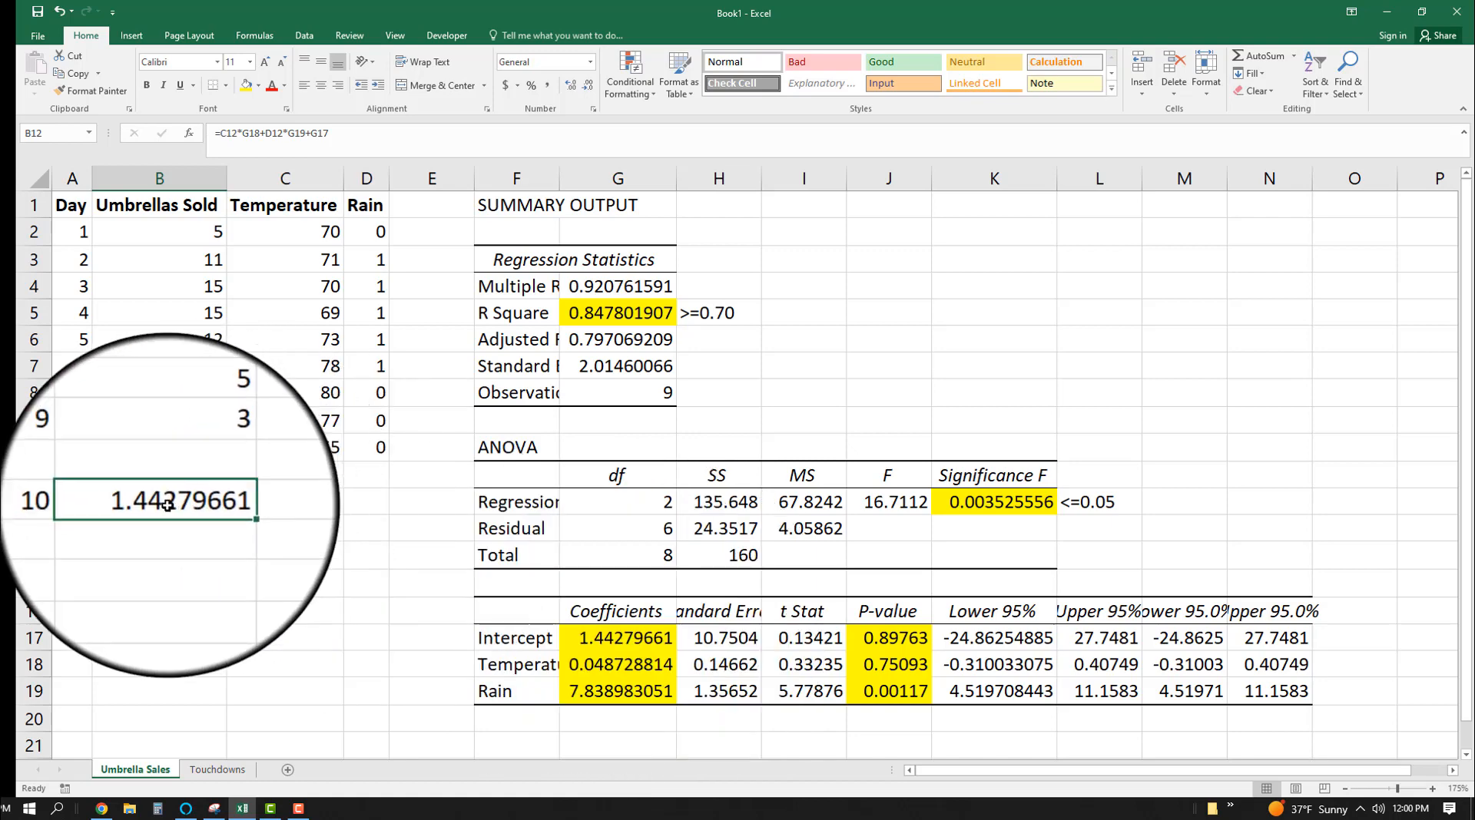
click(633, 636)
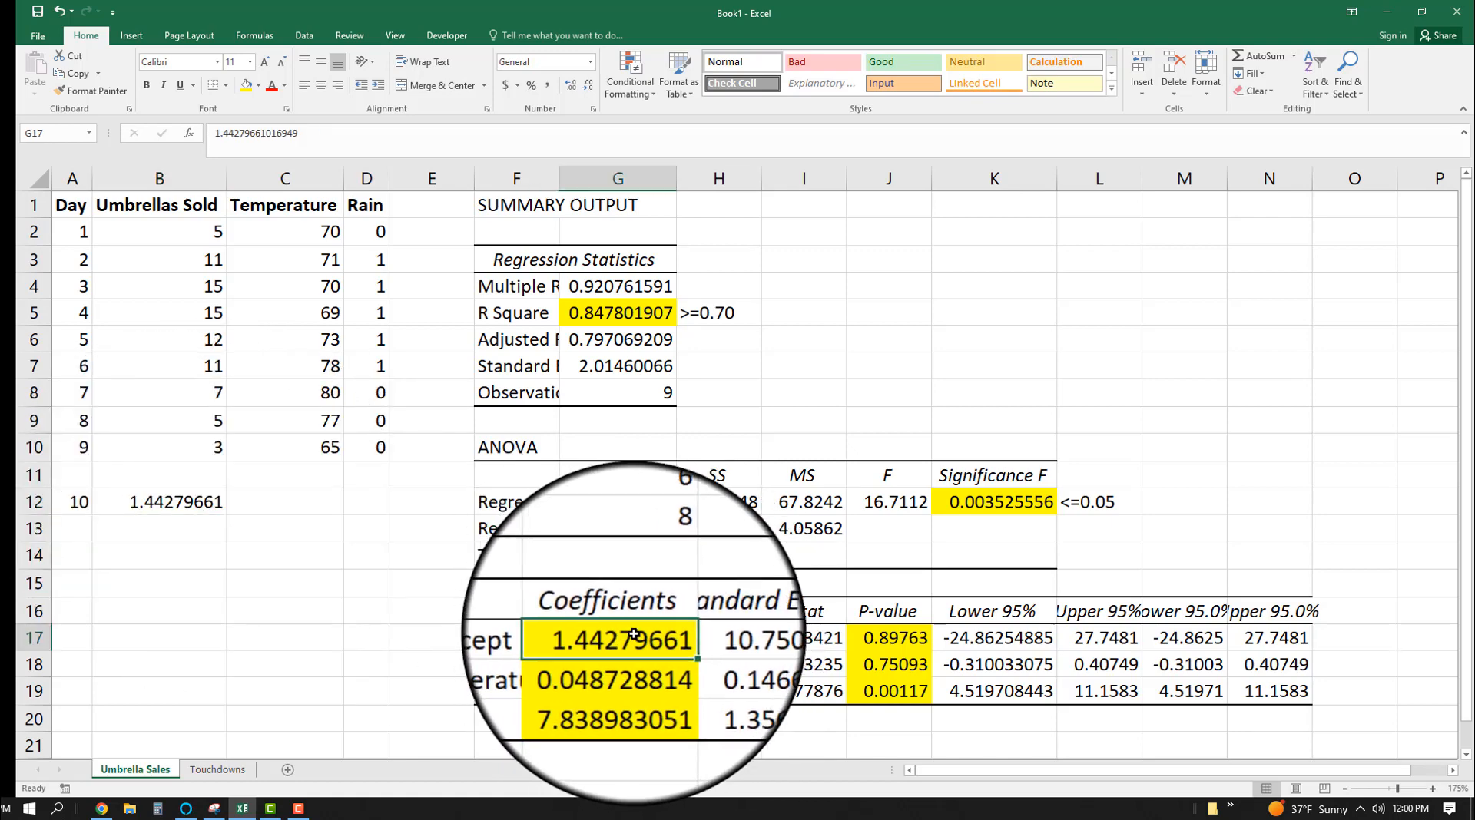
click(170, 503)
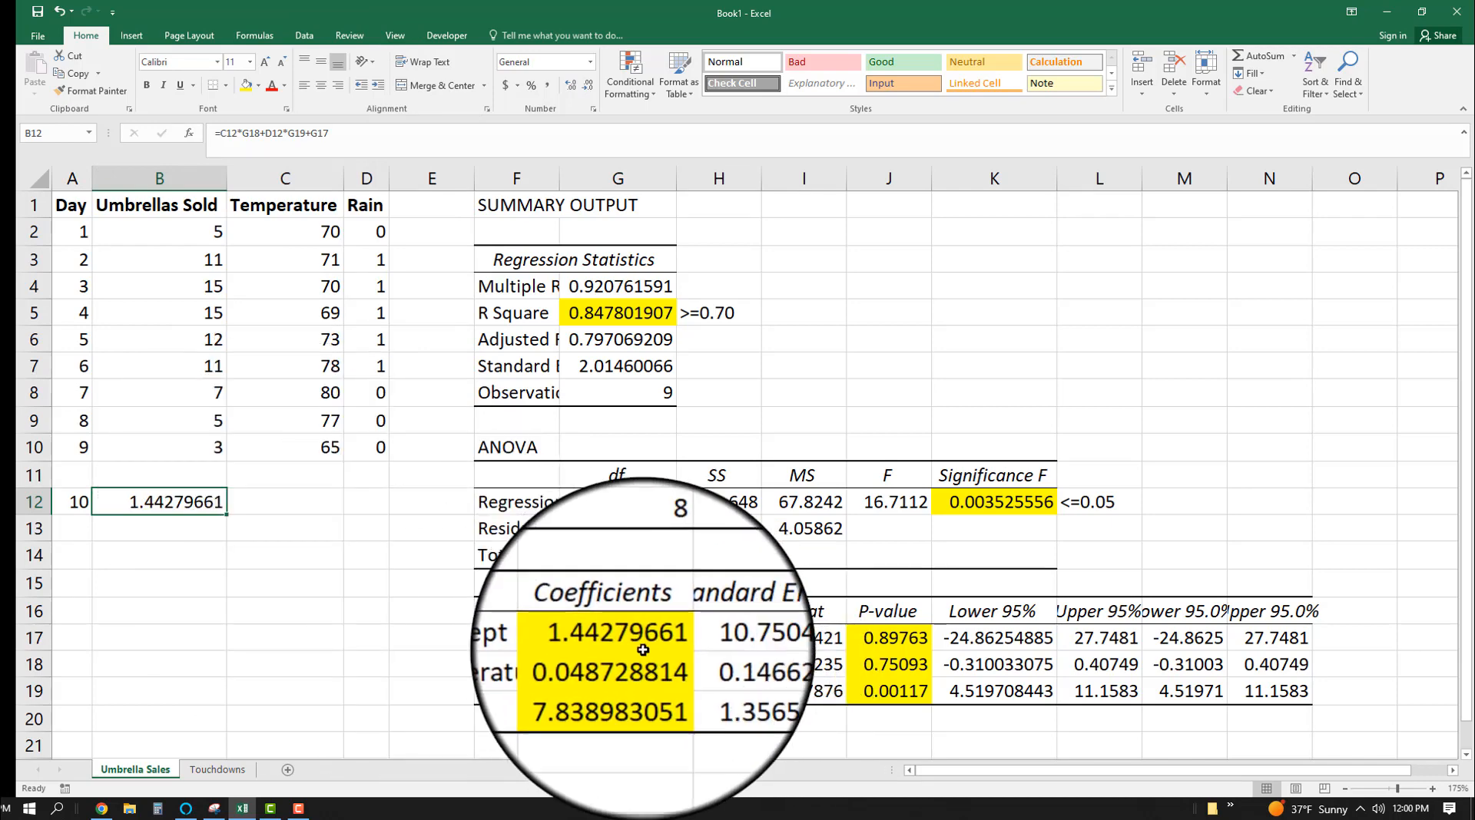
Enter a temperature of 75 in C12 and a rain value of 1 in D12 for day 10.
click(263, 510)
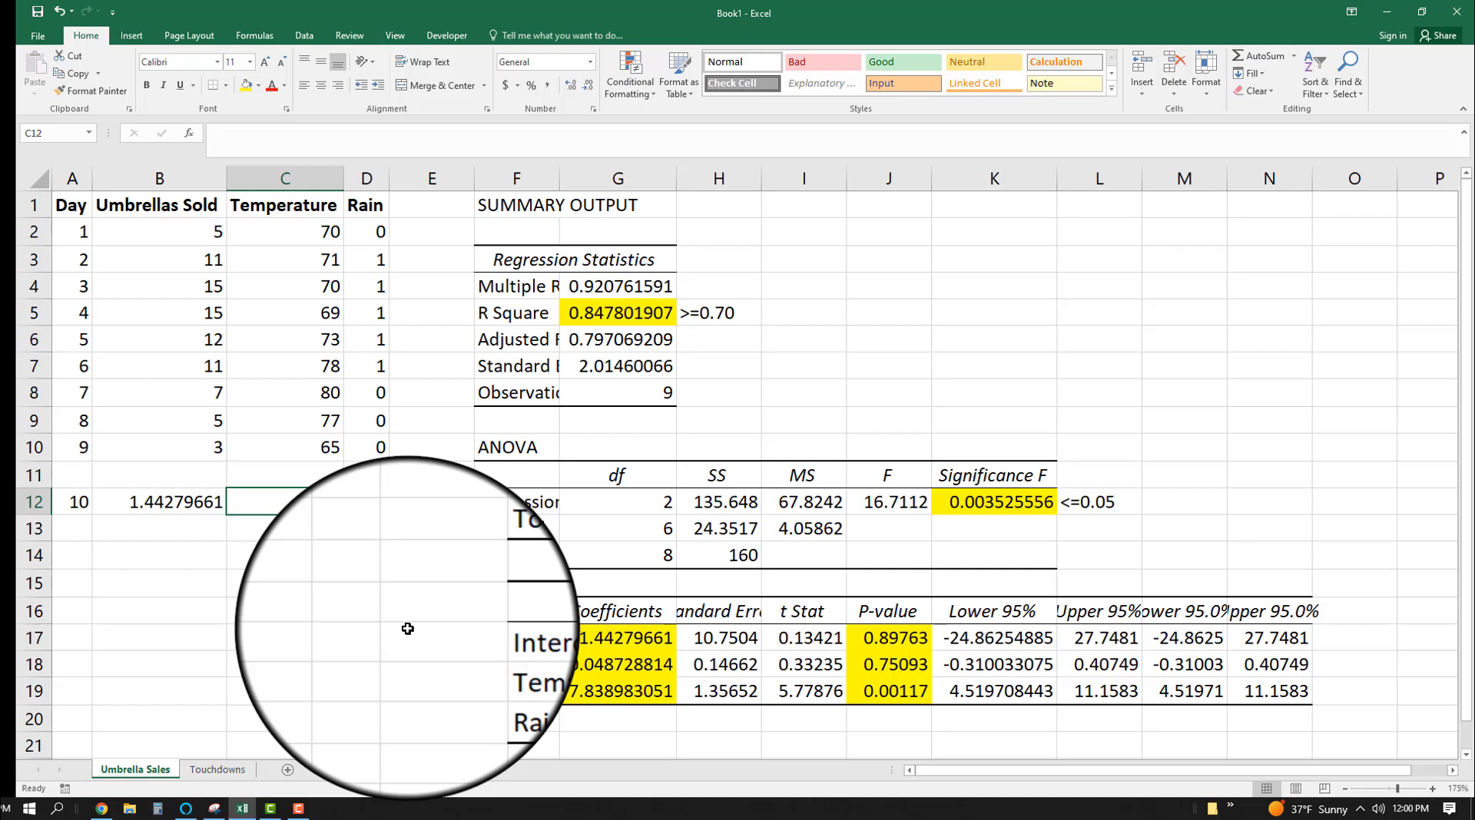
text(75)
key(Tab)
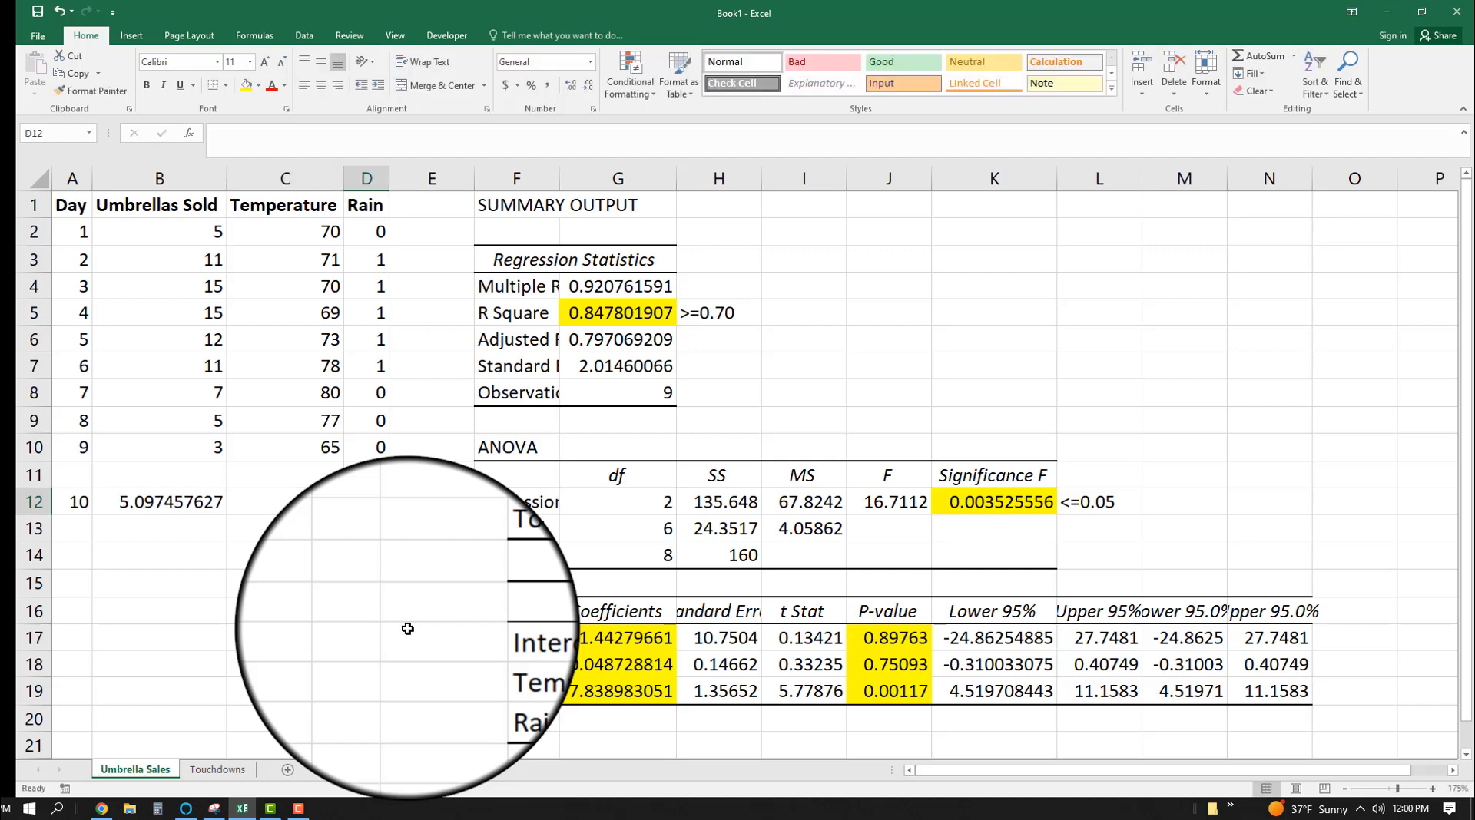
key(Return)
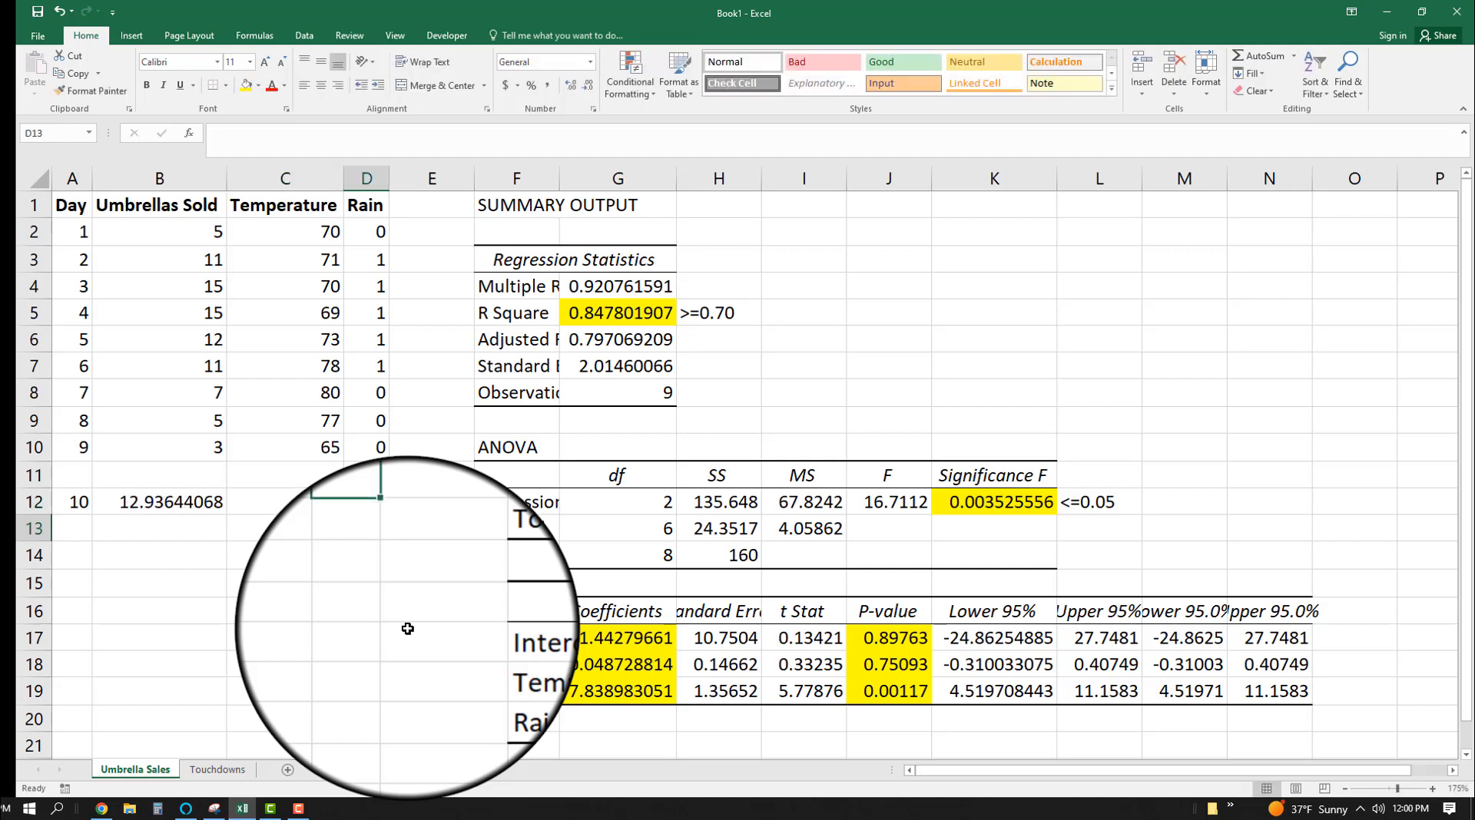
Reduce the displayed decimals of the predicted umbrella sales in B12 to a whole number.
click(115, 501)
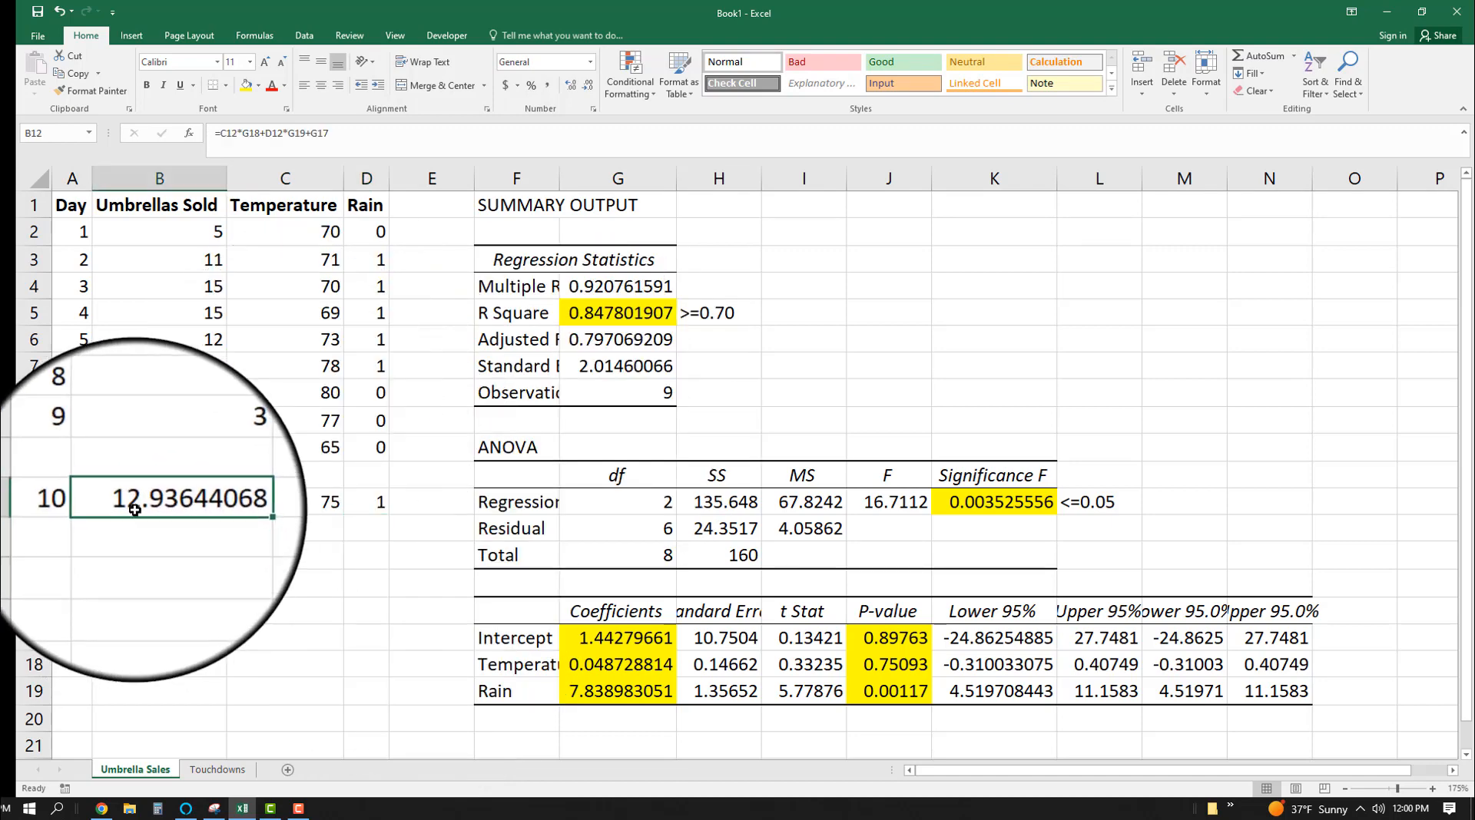
click(585, 88)
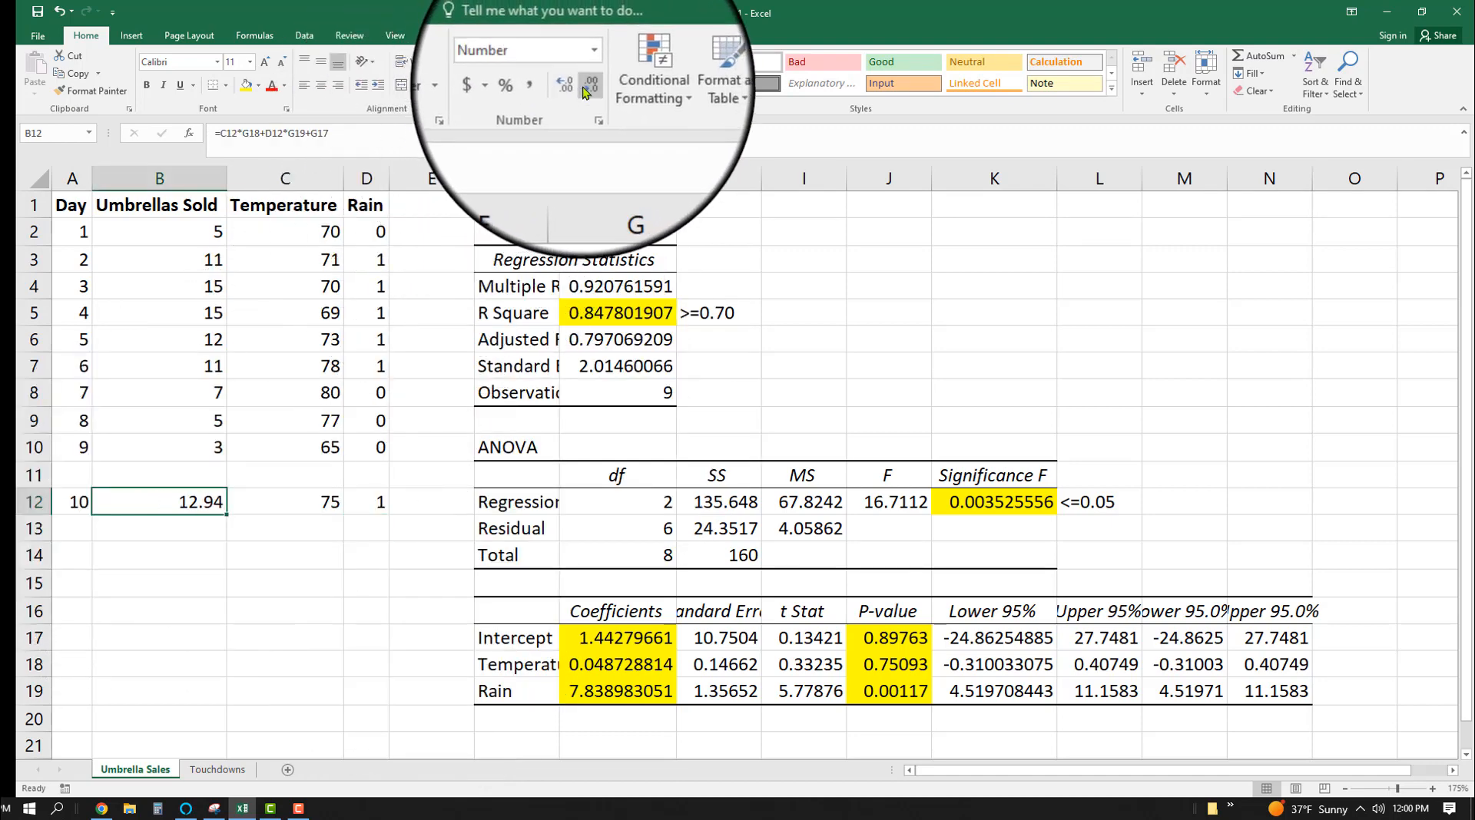
click(585, 92)
click(223, 642)
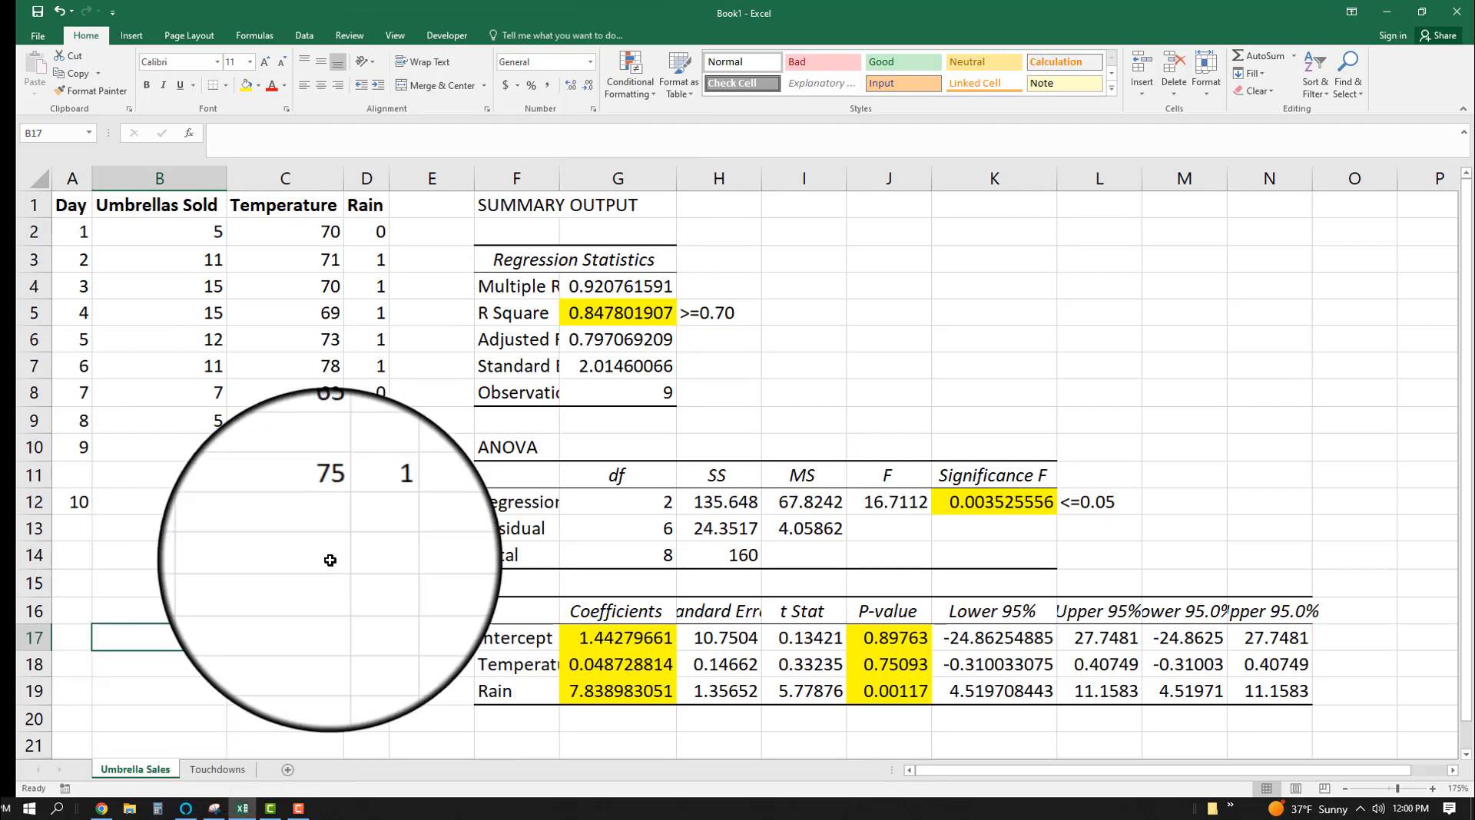
Test the day 10 prediction with the rain value in D12 set to 0, and undo the change.
click(375, 499)
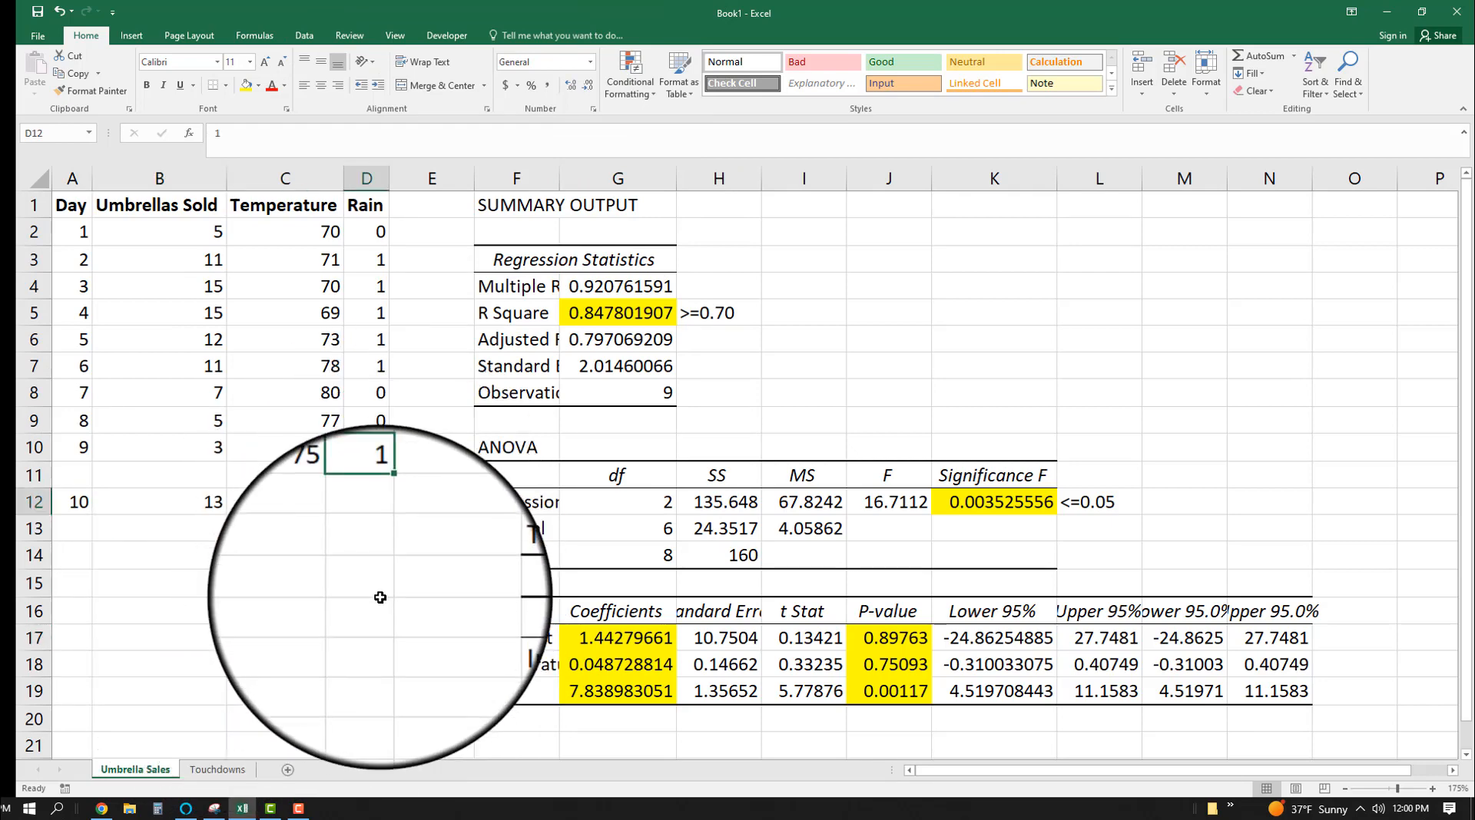
text(0)
key(Return)
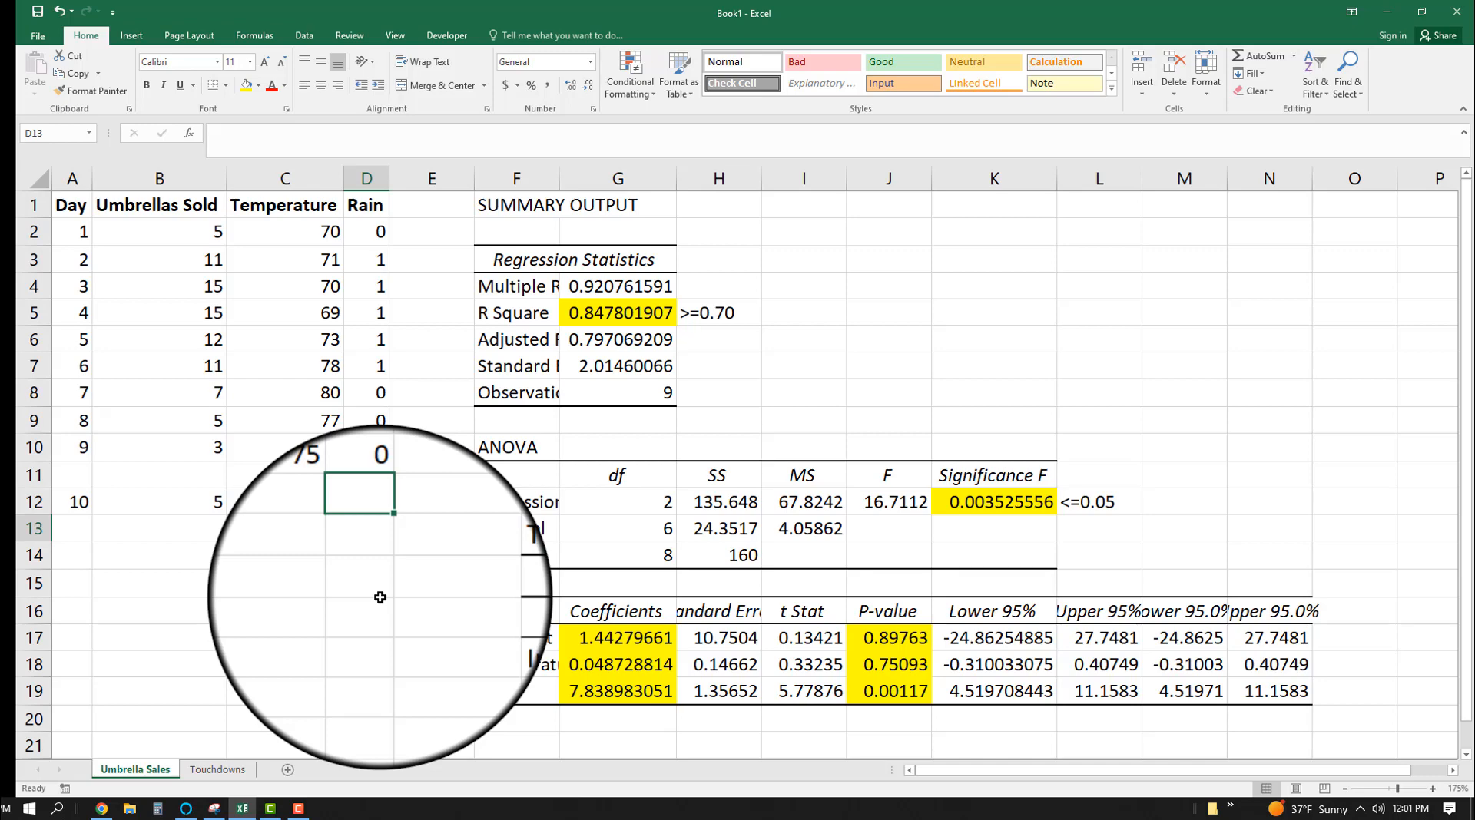
key(ctrl+z)
Test the day 10 prediction with the temperature in C12 set to 30.
key(Left)
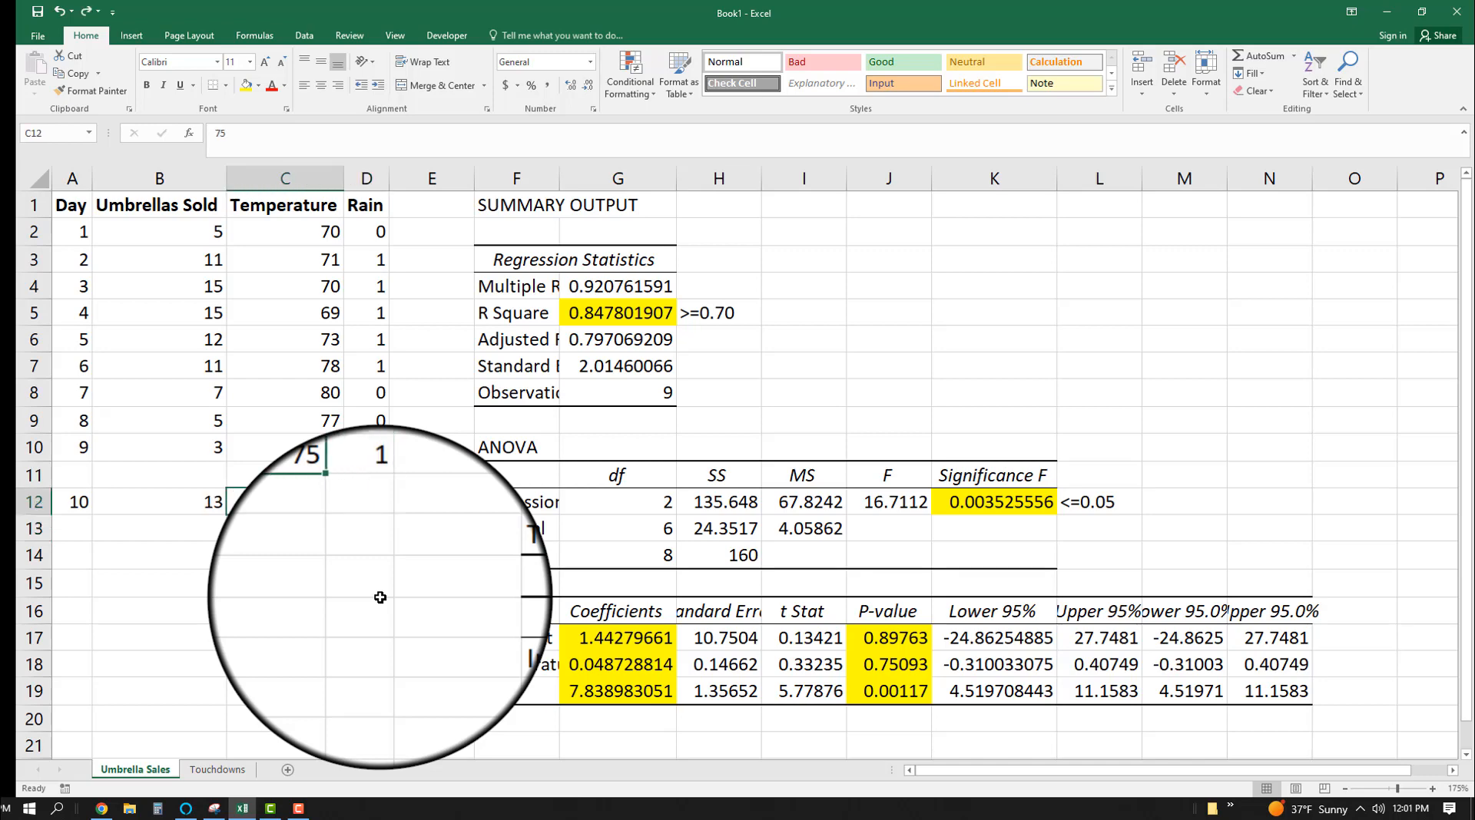
text(30)
key(Return)
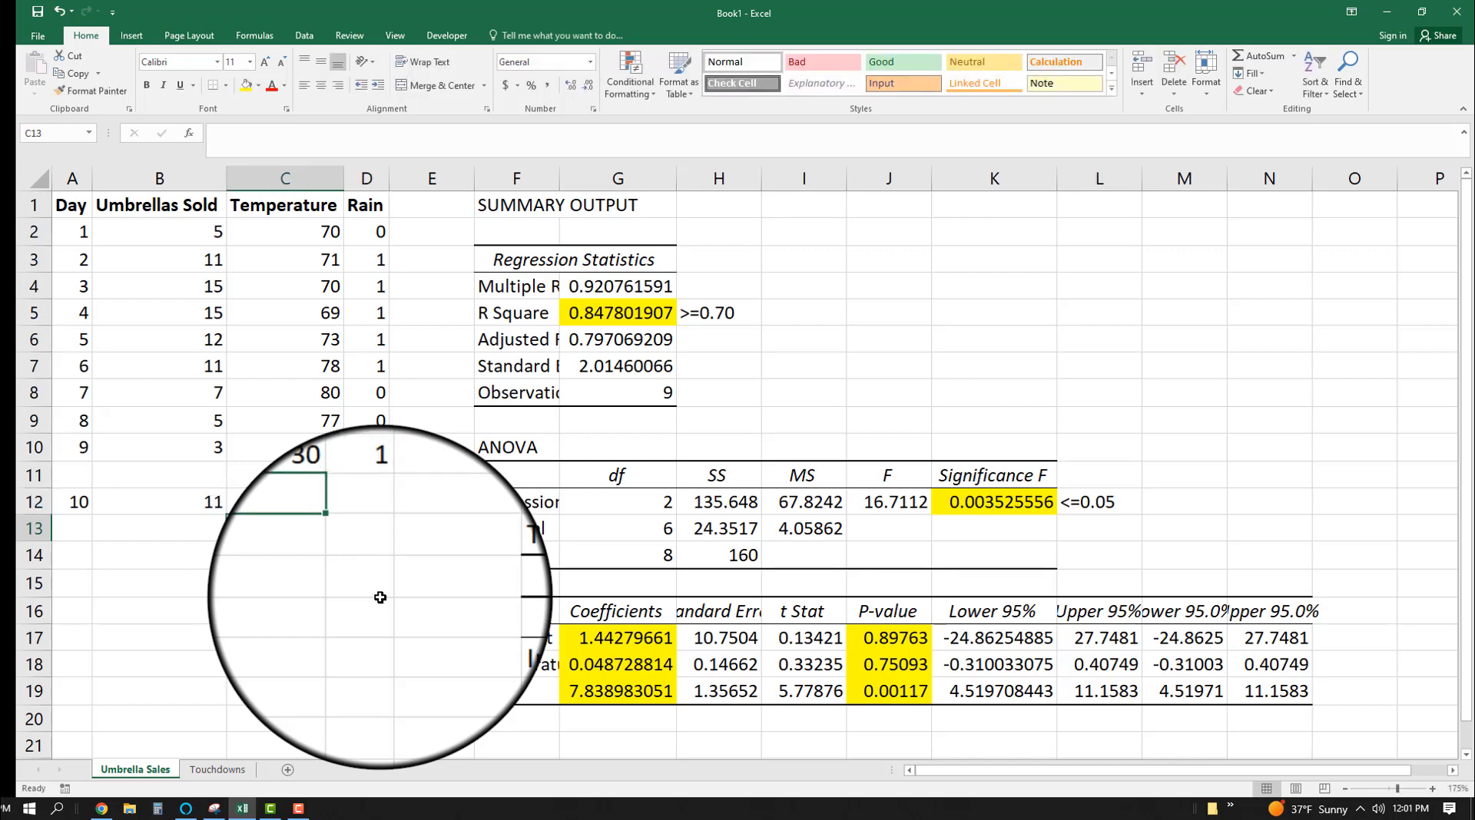
key(Down)
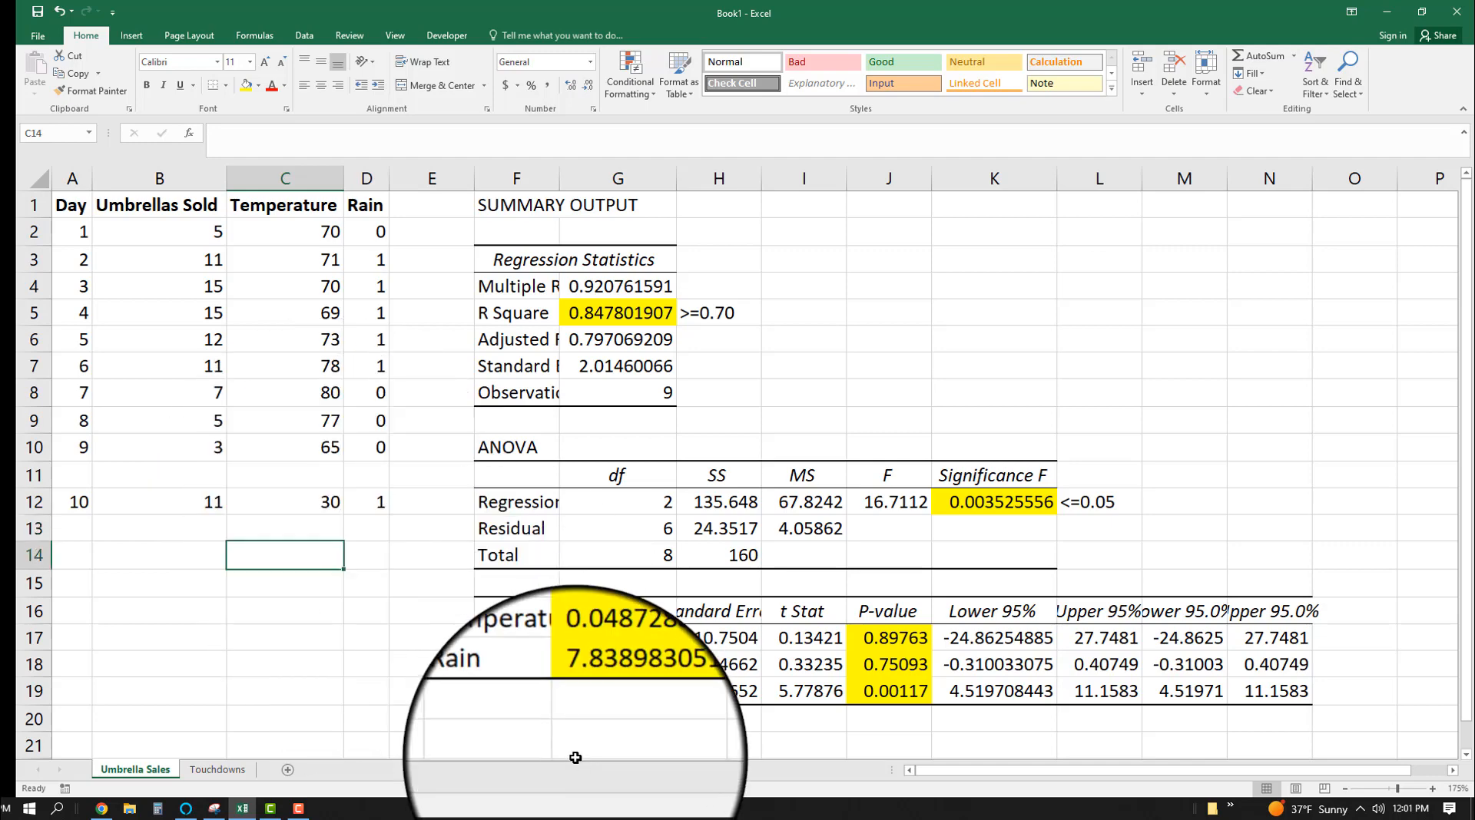
Check the Temperature P-value in J18 and set day 10's temperature in C12 to 0.
click(889, 664)
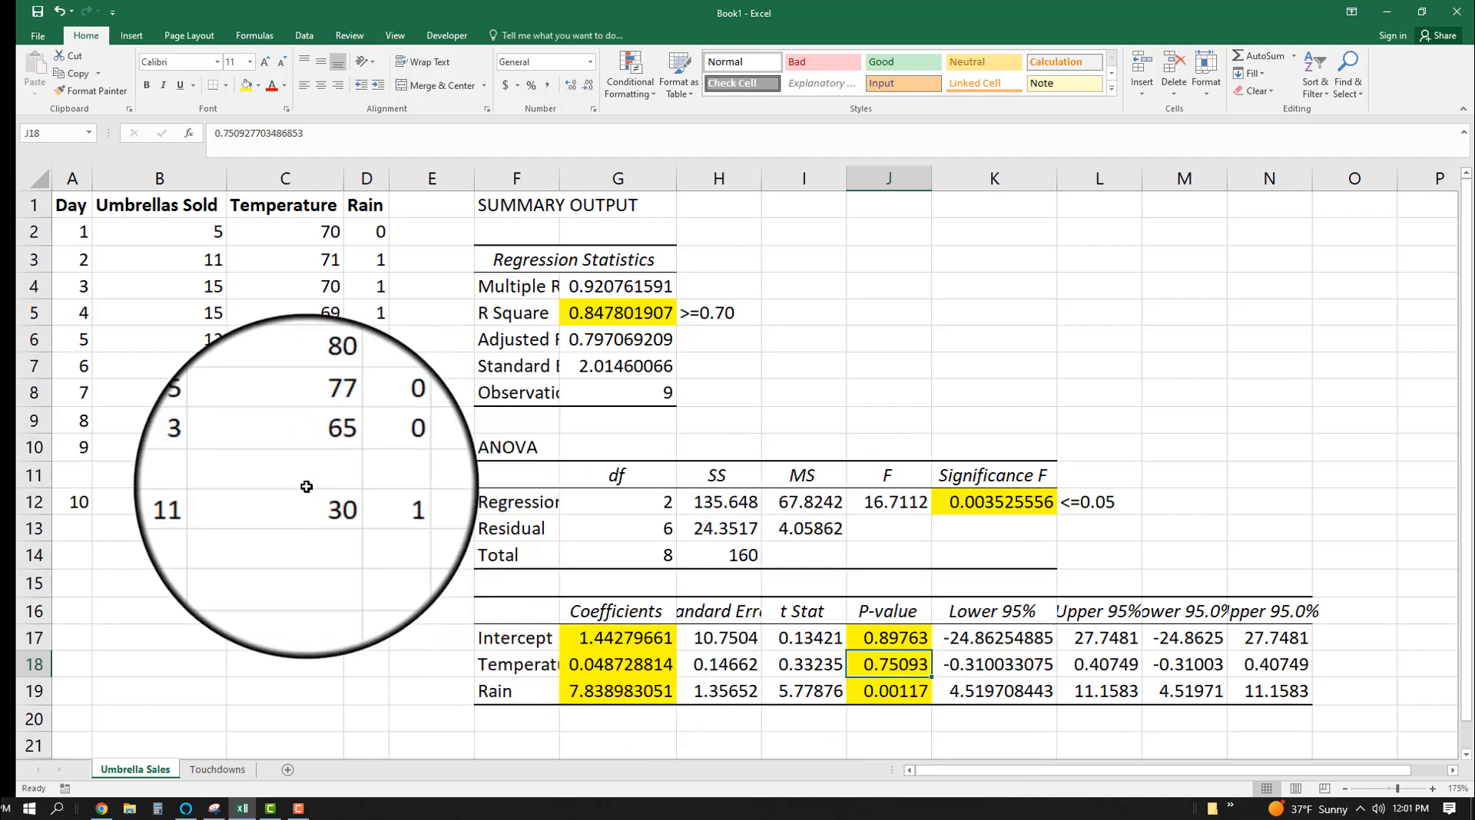
click(315, 501)
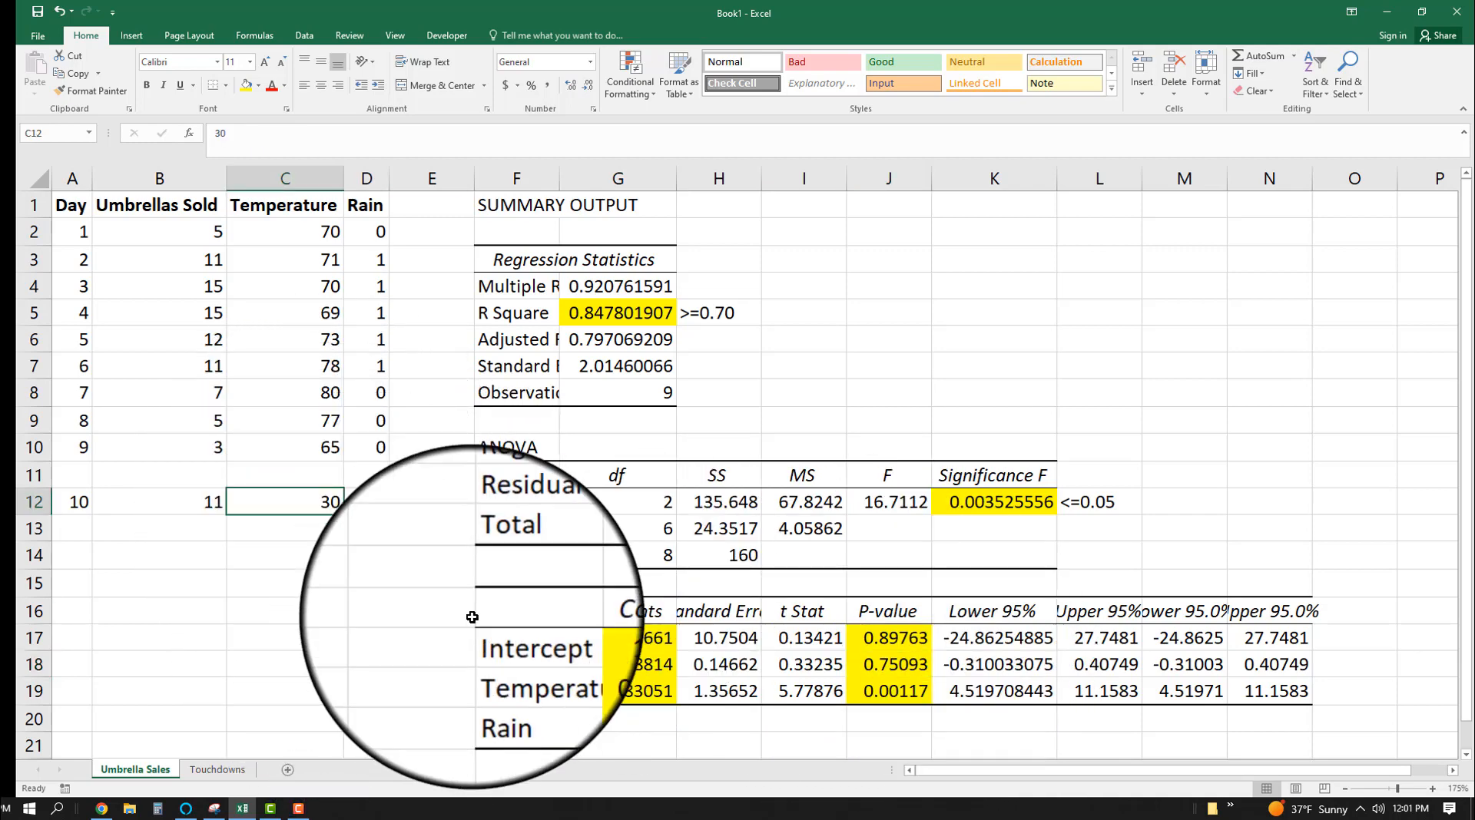
text(0)
key(Return)
key(Up)
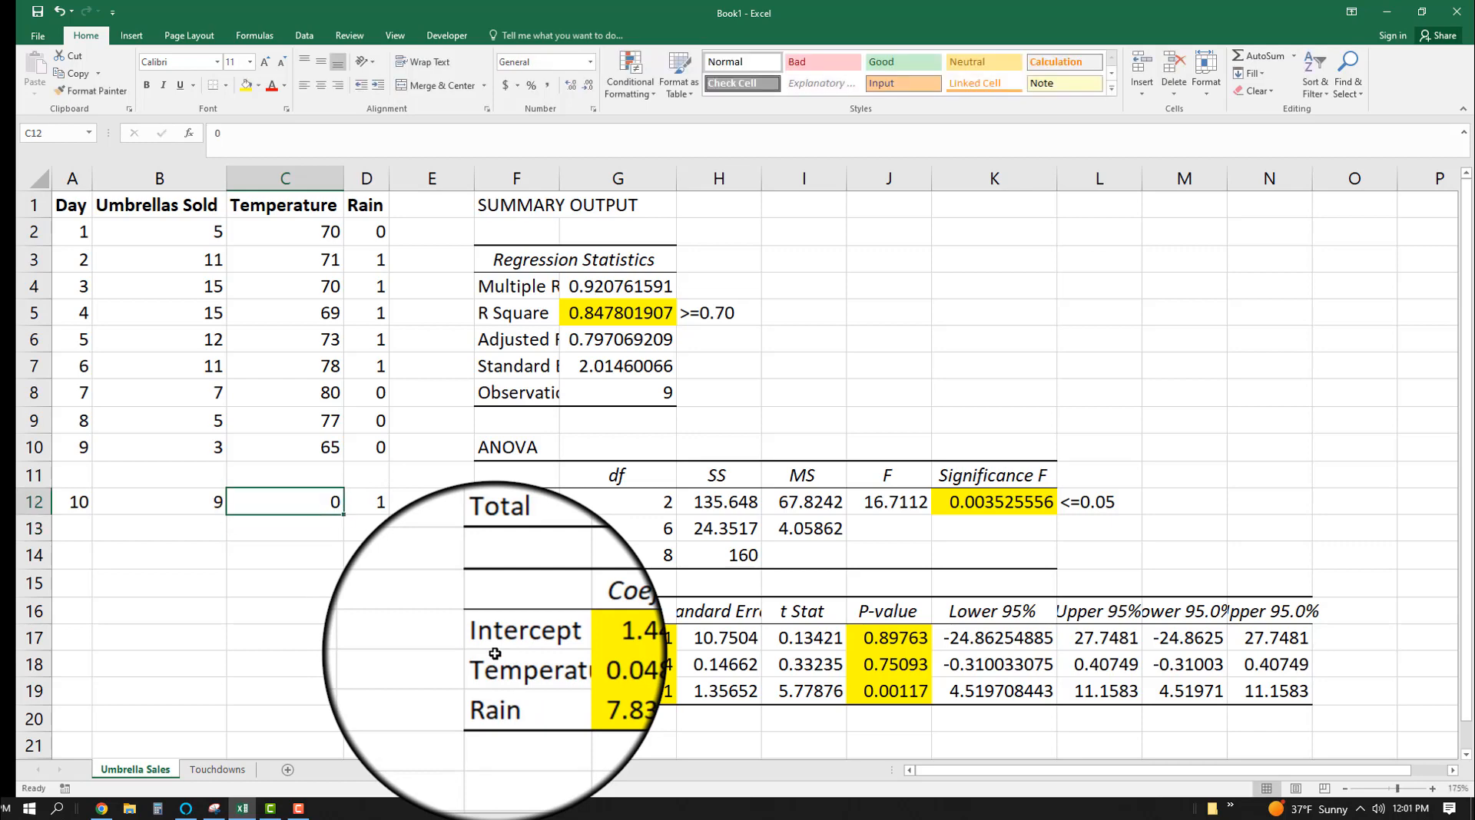
Test the day 10 prediction with rain also at 0 alongside the zero temperature, and undo the rain change.
key(Right)
text(0)
key(Return)
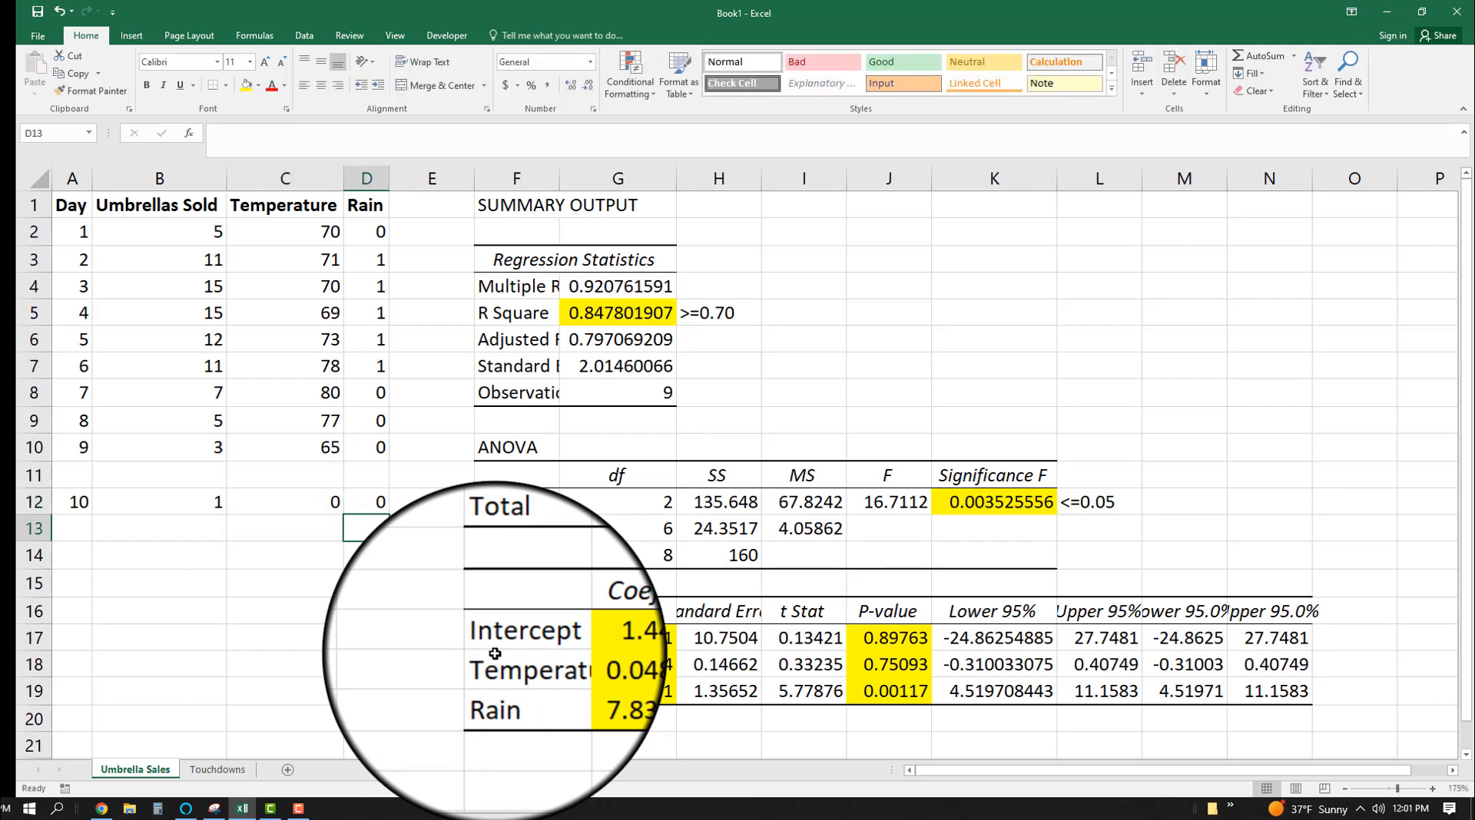
key(ctrl+z)
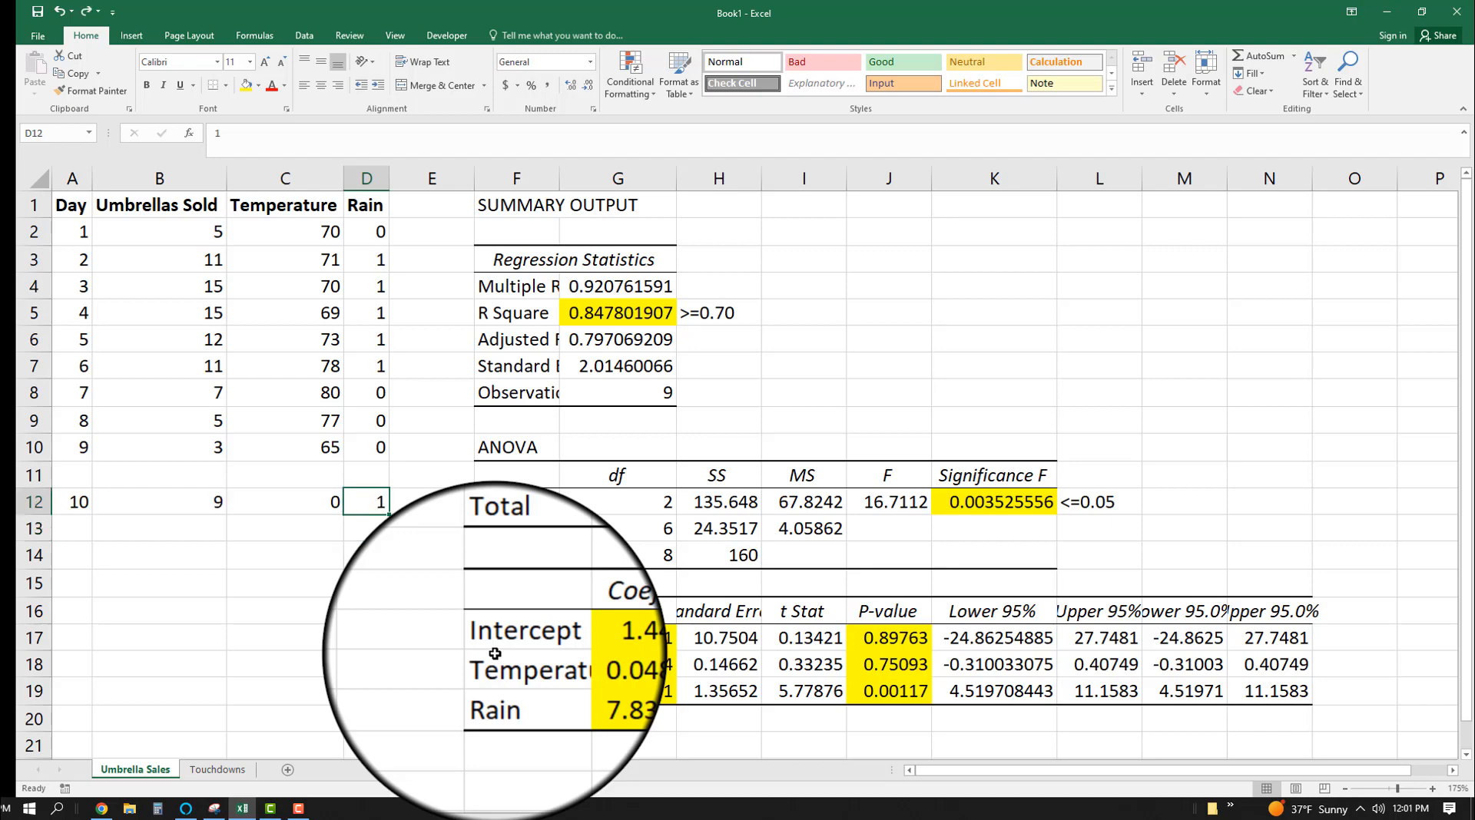
Examine day 10's temperature and rain inputs alongside the R Square value and the Temperature P-value.
key(Left)
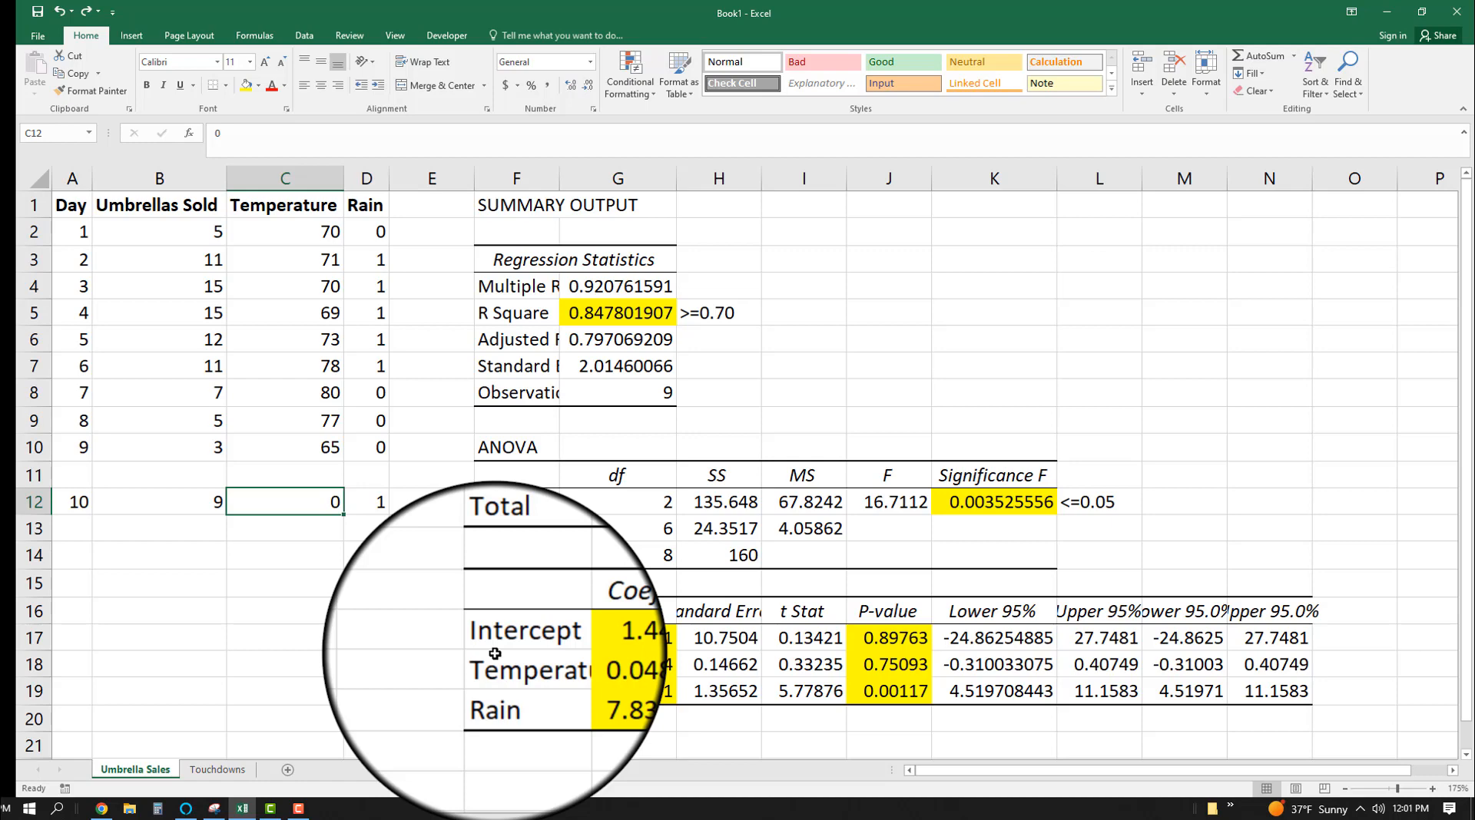
key(Right)
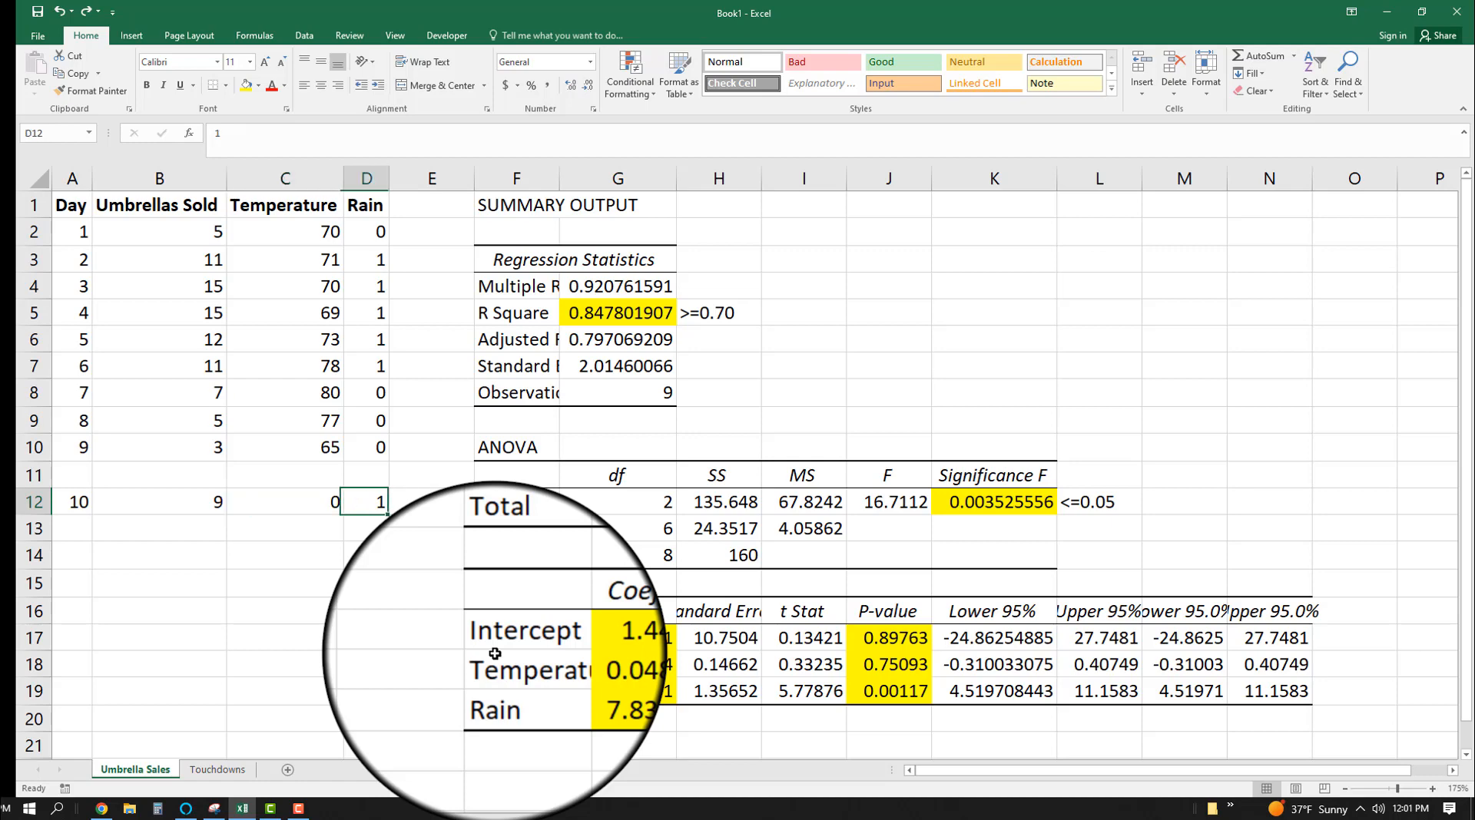
key(Left)
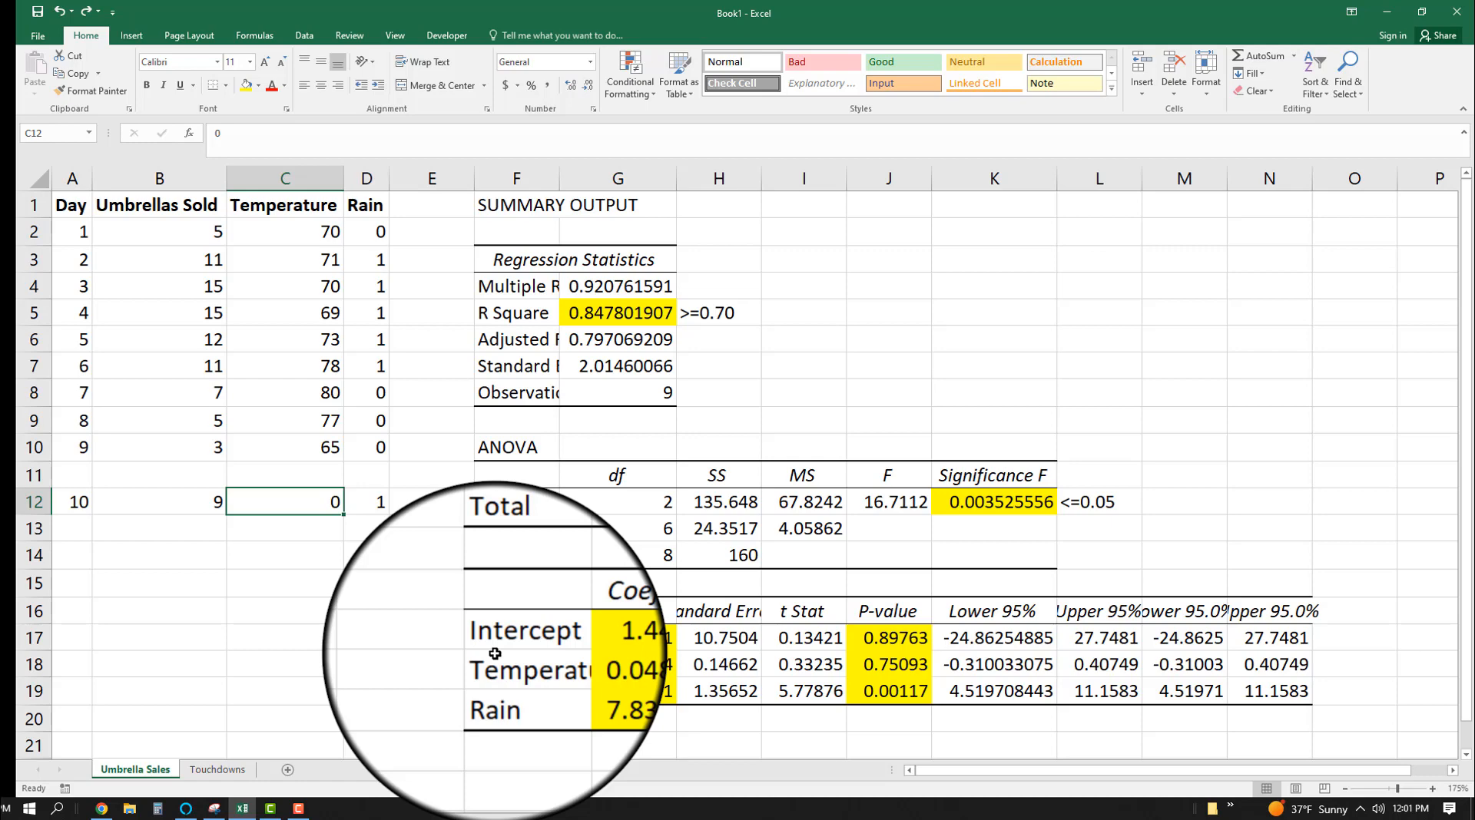
key(Left)
key(Right)
click(626, 313)
click(888, 664)
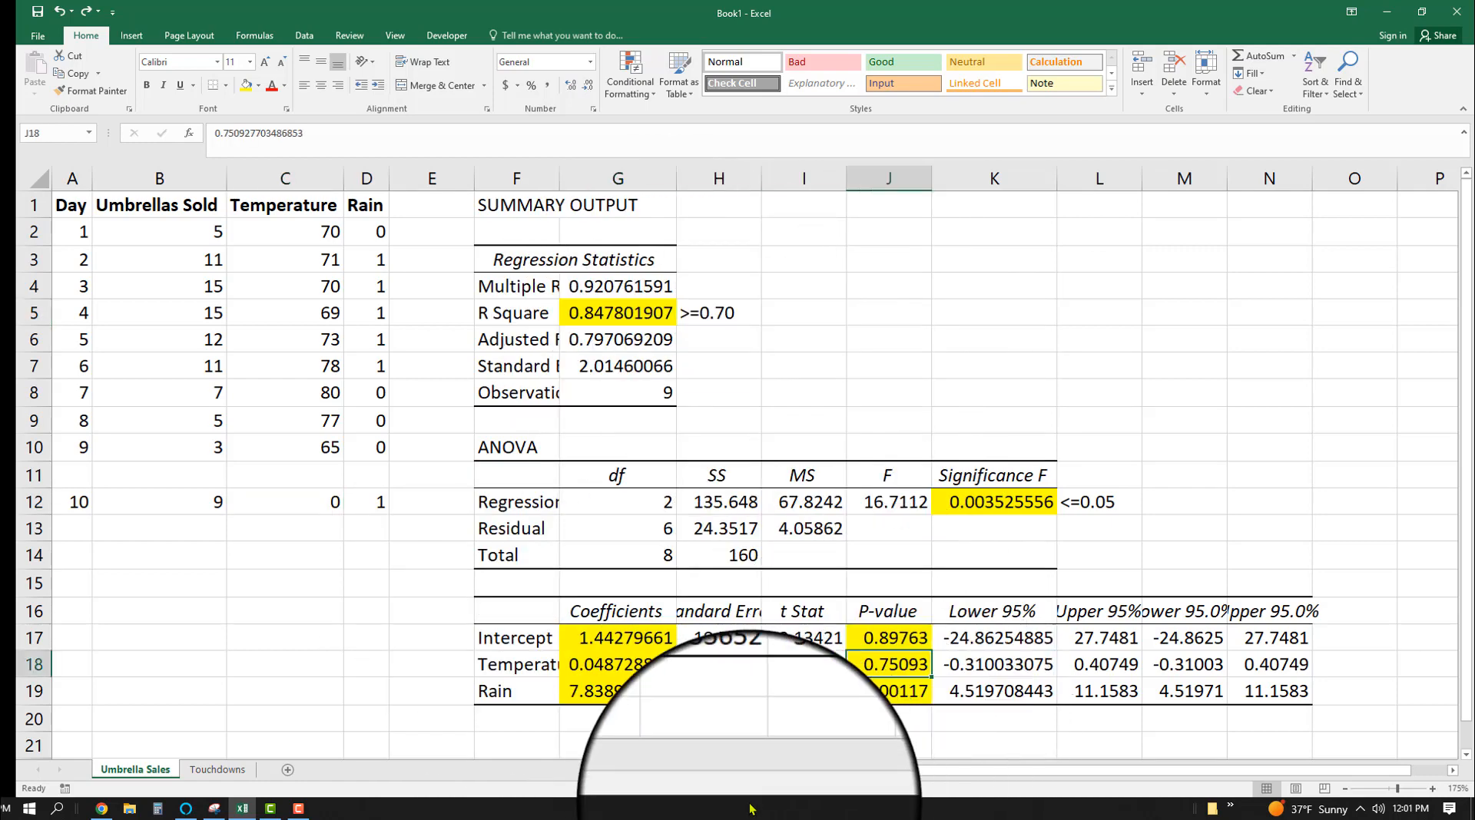
click(330, 609)
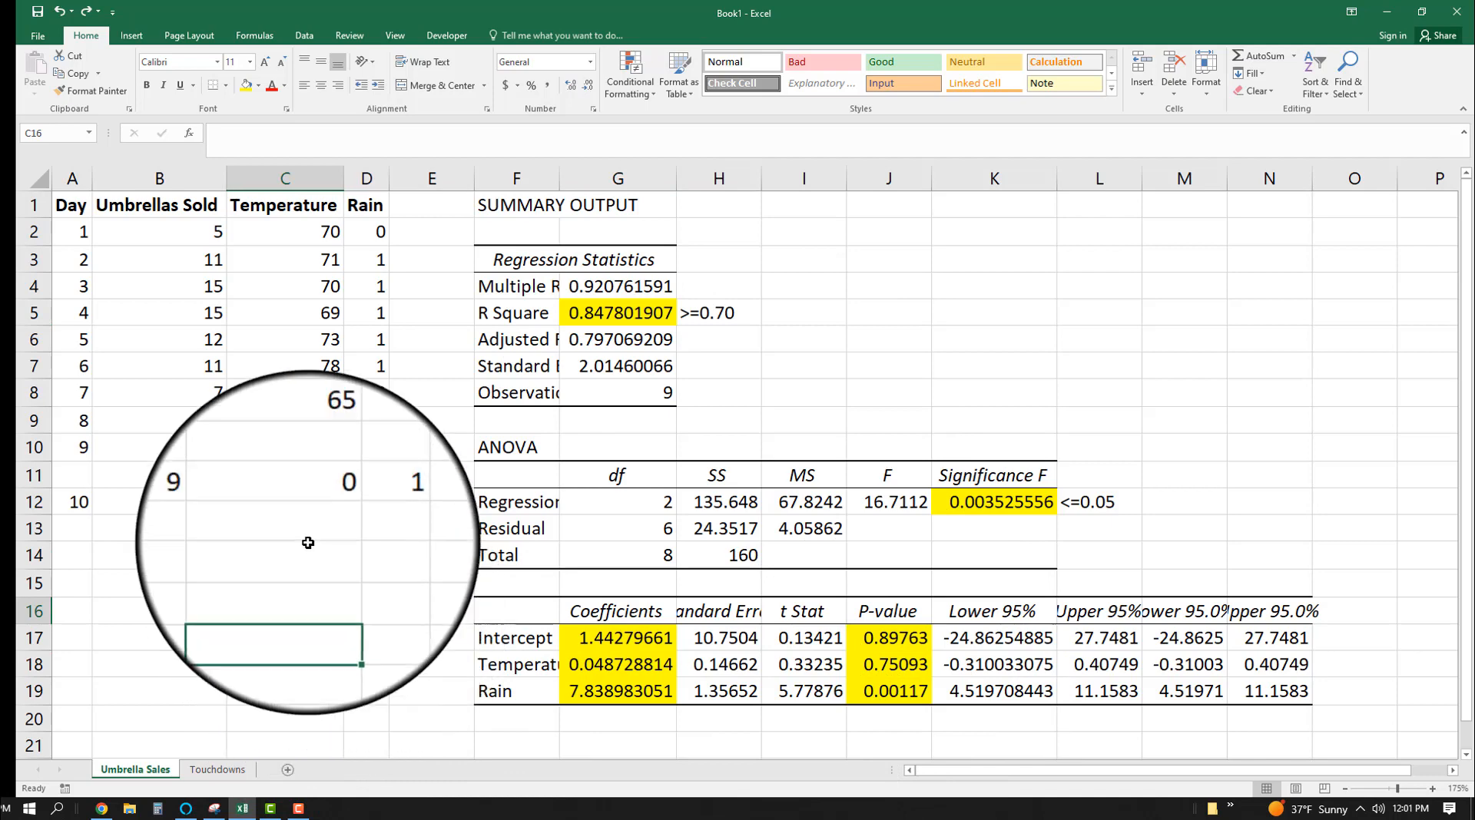
click(305, 503)
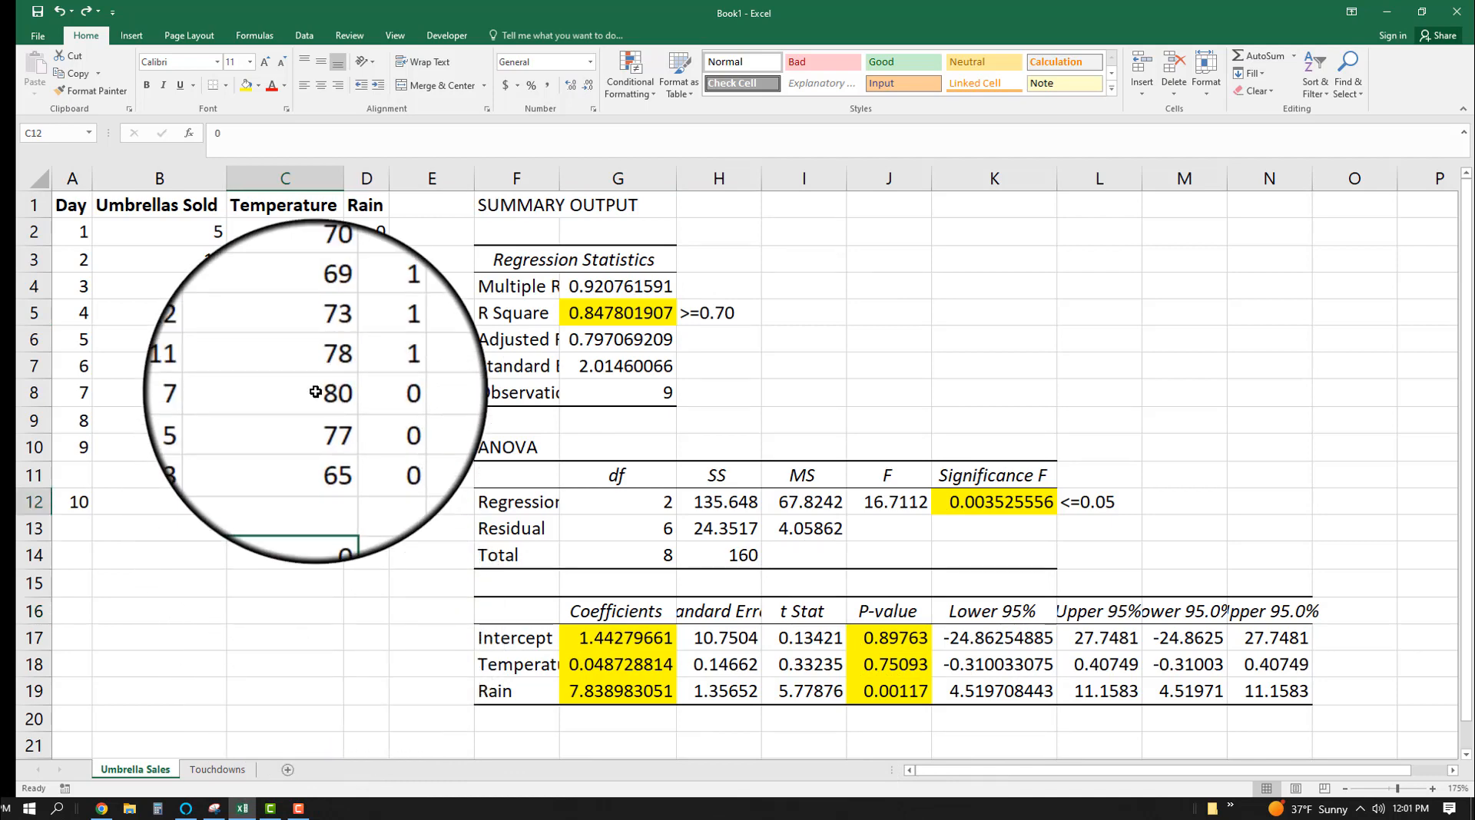
click(322, 578)
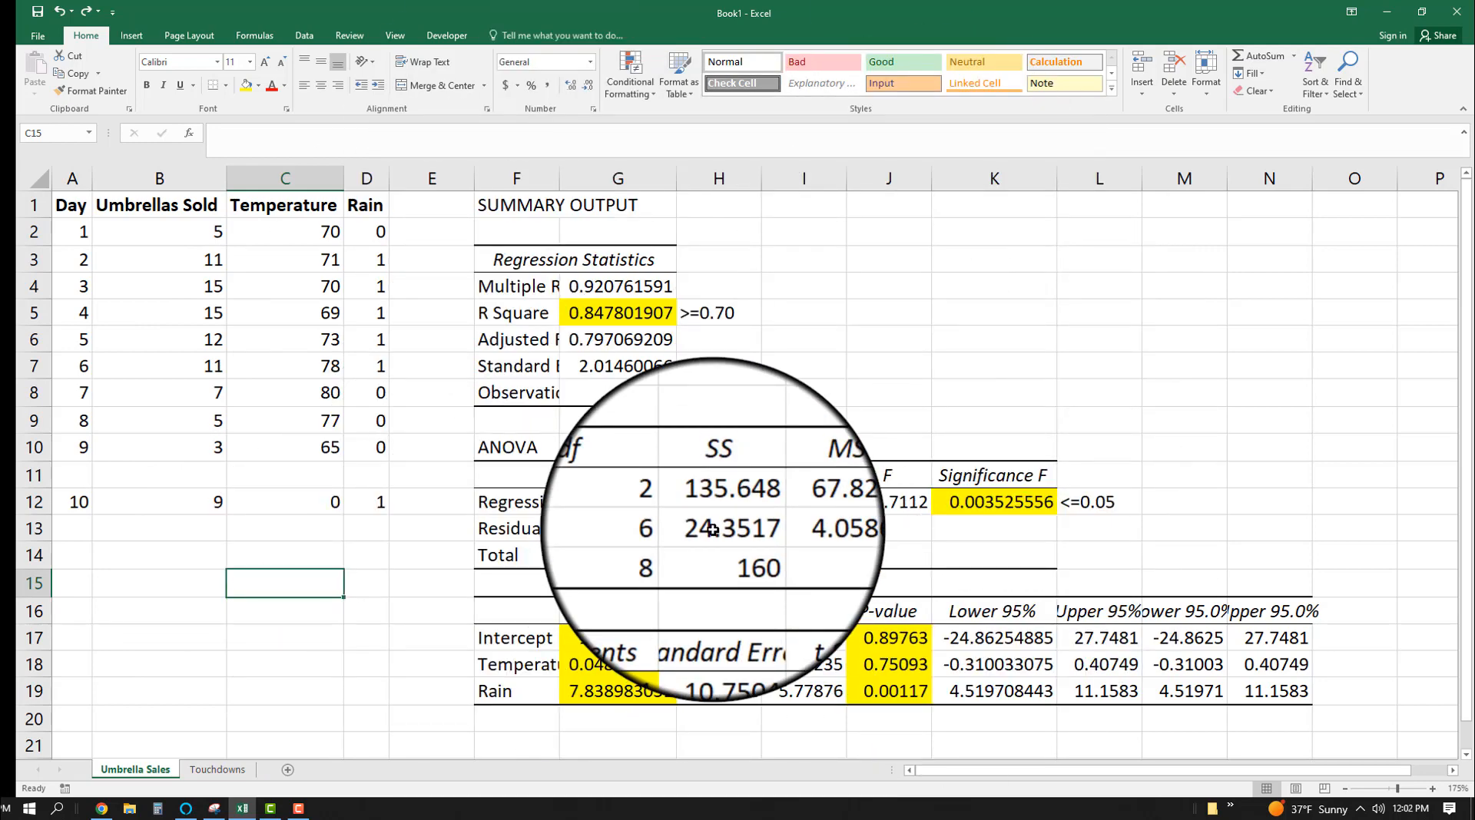
click(430, 611)
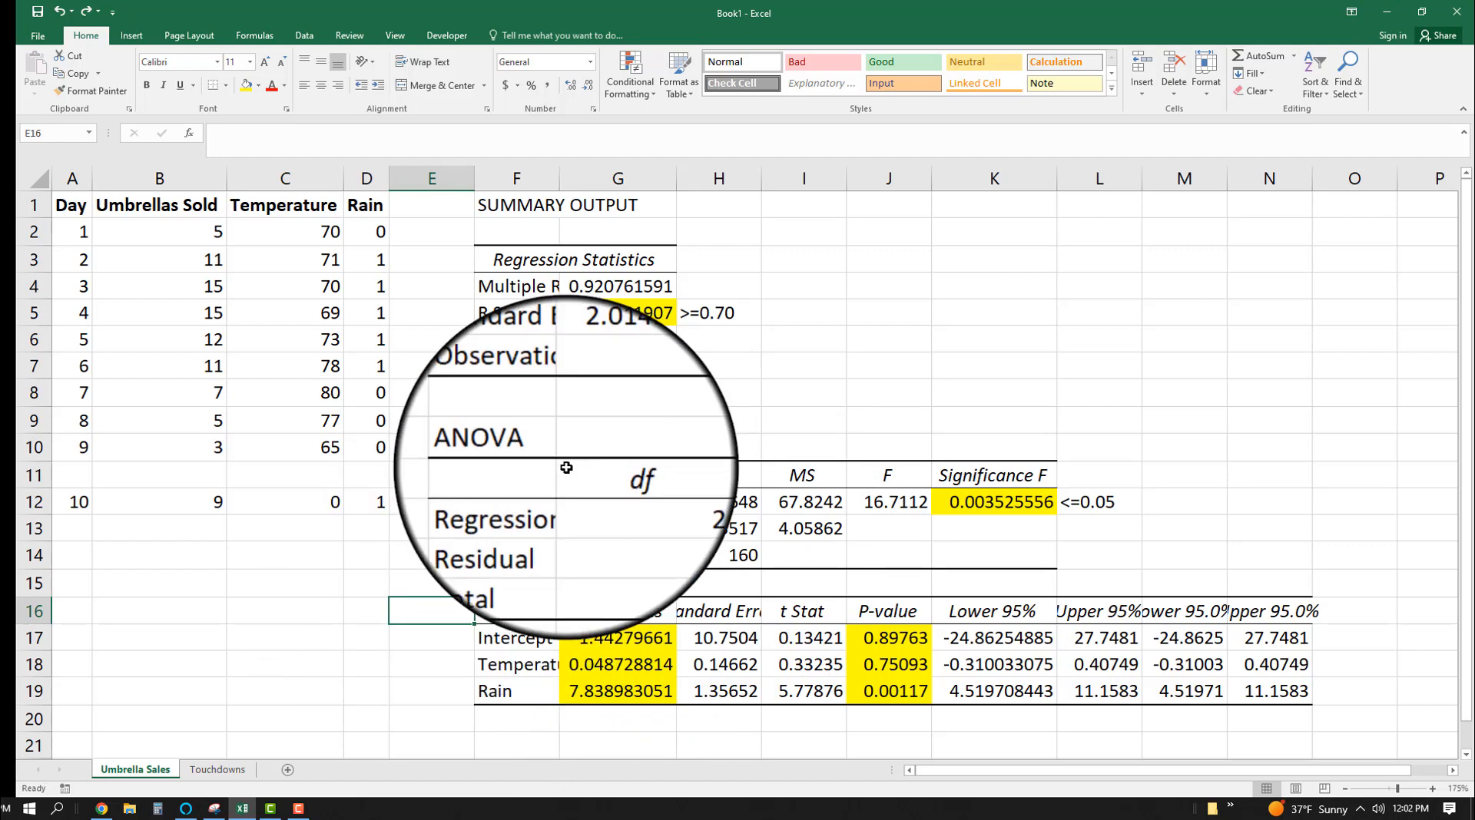
Switch to the Touchdowns sheet and open the Regression tool from the Data Analysis tools.
click(217, 769)
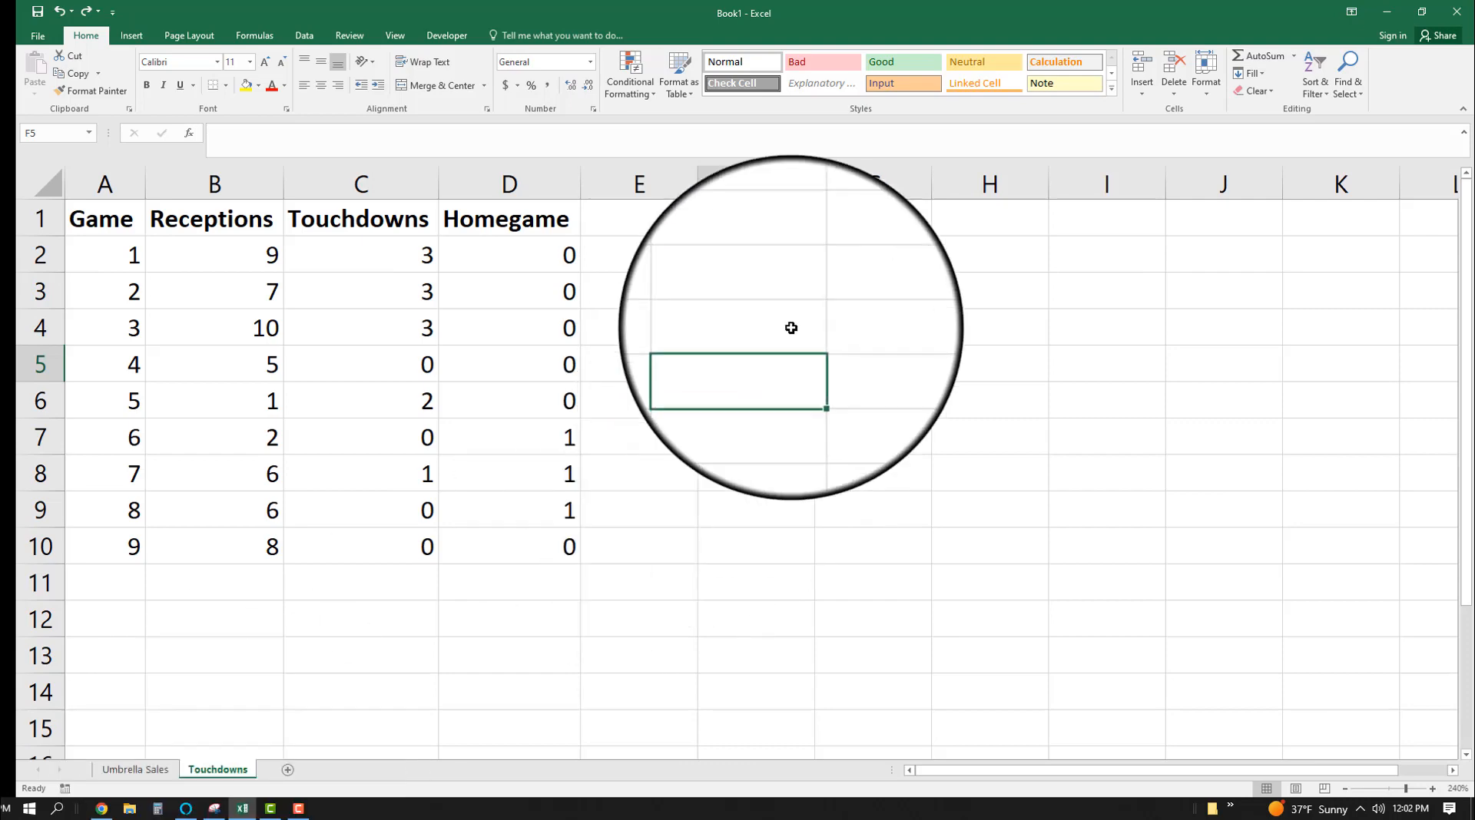
click(763, 257)
click(304, 35)
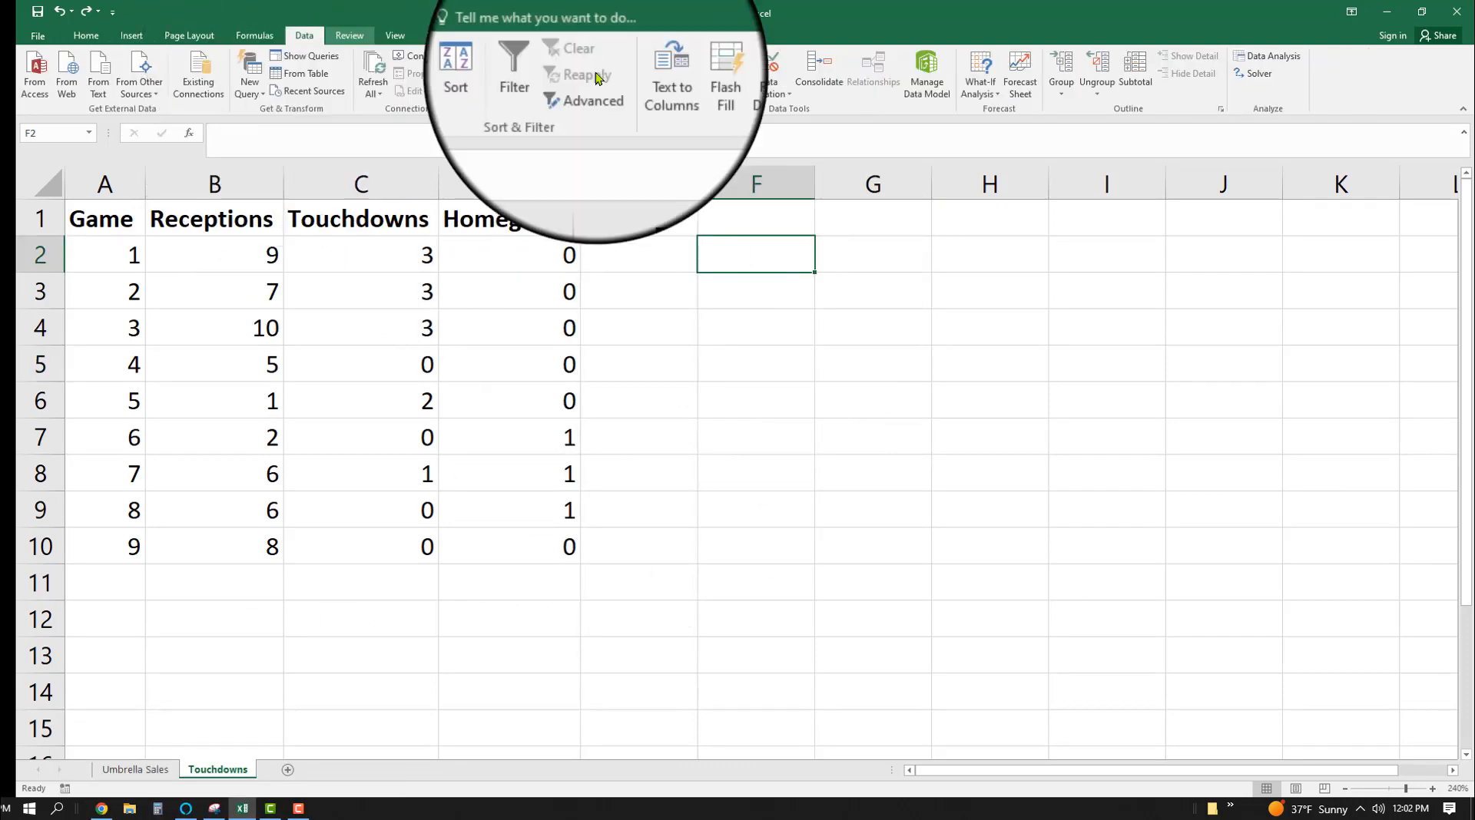
click(1272, 54)
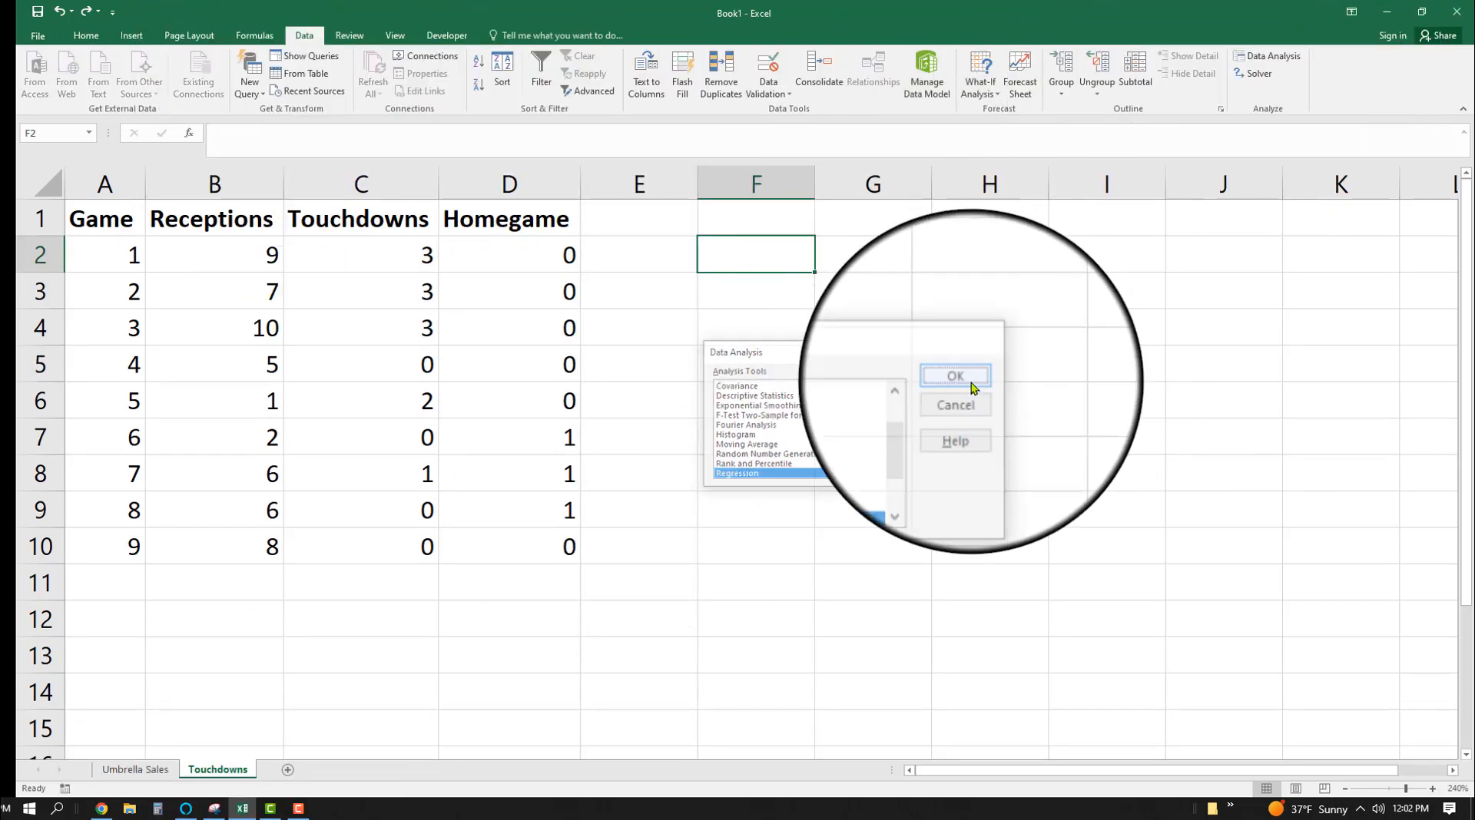
click(974, 388)
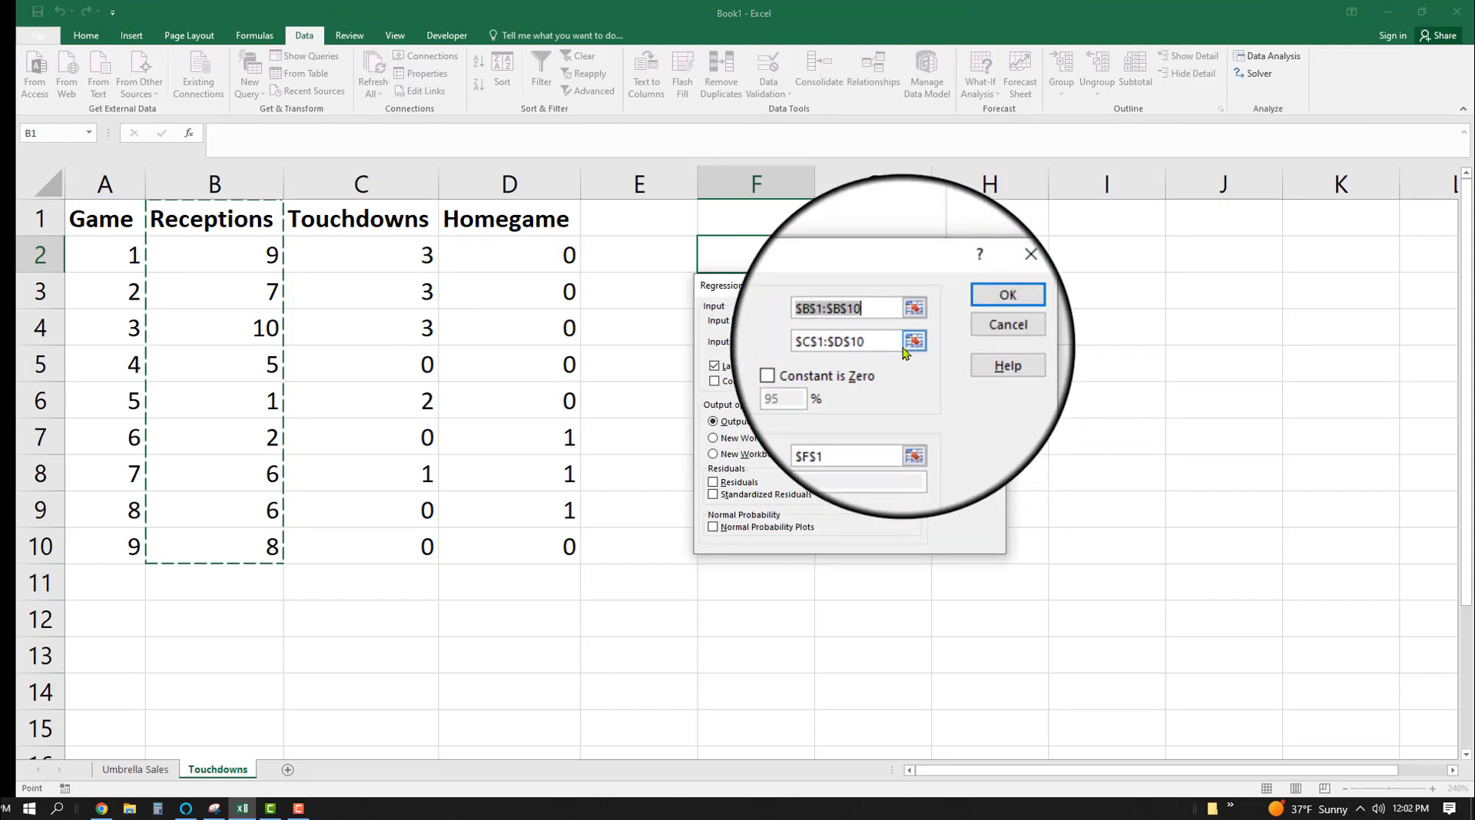
Clear the leftover Y range, X range and output range from the regression settings and turn off Labels.
key(BackSpace)
drag(886, 343, 792, 342)
key(BackSpace)
double_click(865, 421)
key(BackSpace)
click(732, 367)
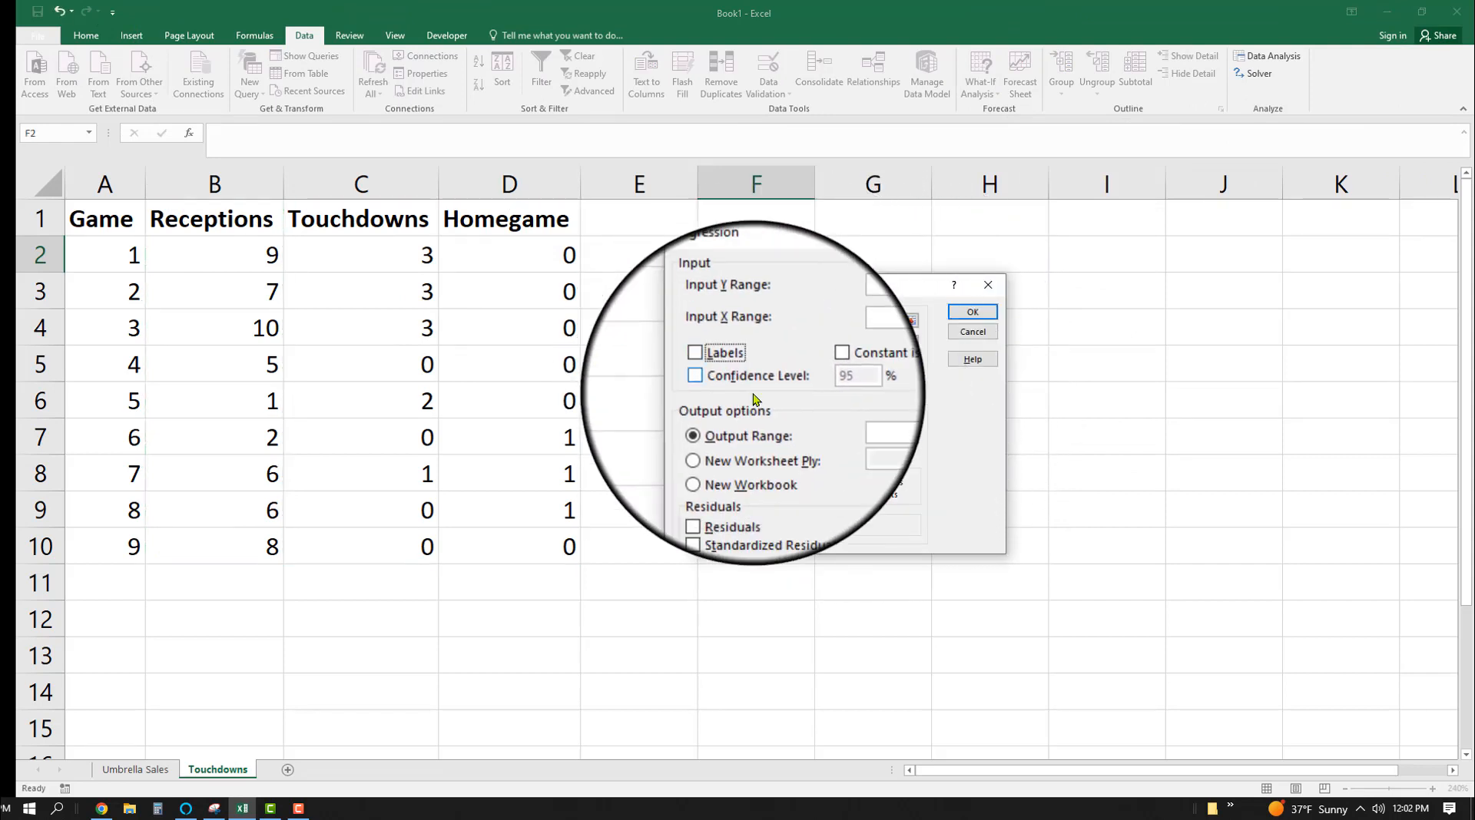
Run the regression with labels, using B1:B10 as the Y range, C1:D10 as the X range and F1 as the output range.
click(858, 319)
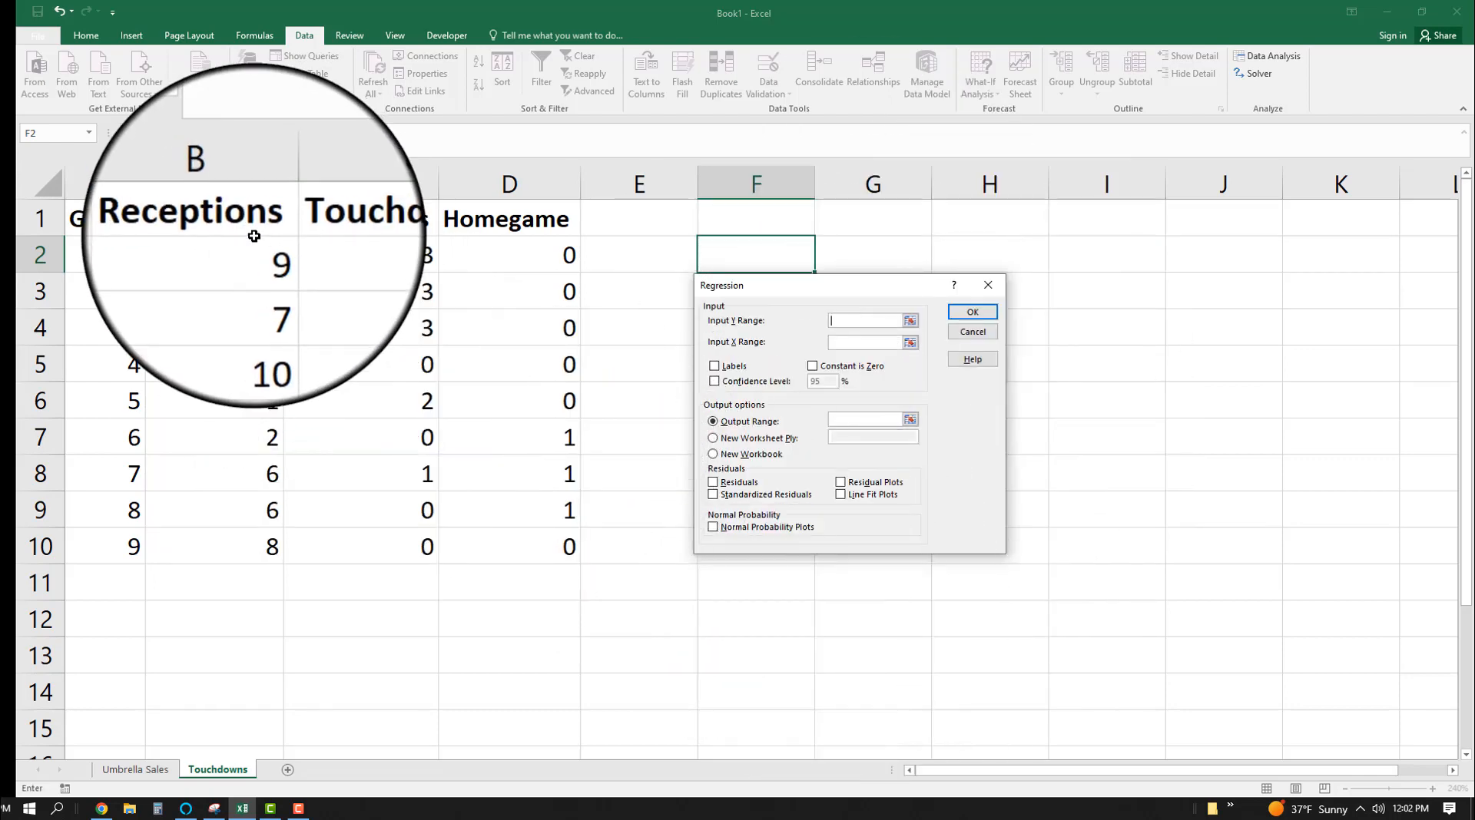
drag(254, 236, 270, 561)
click(864, 342)
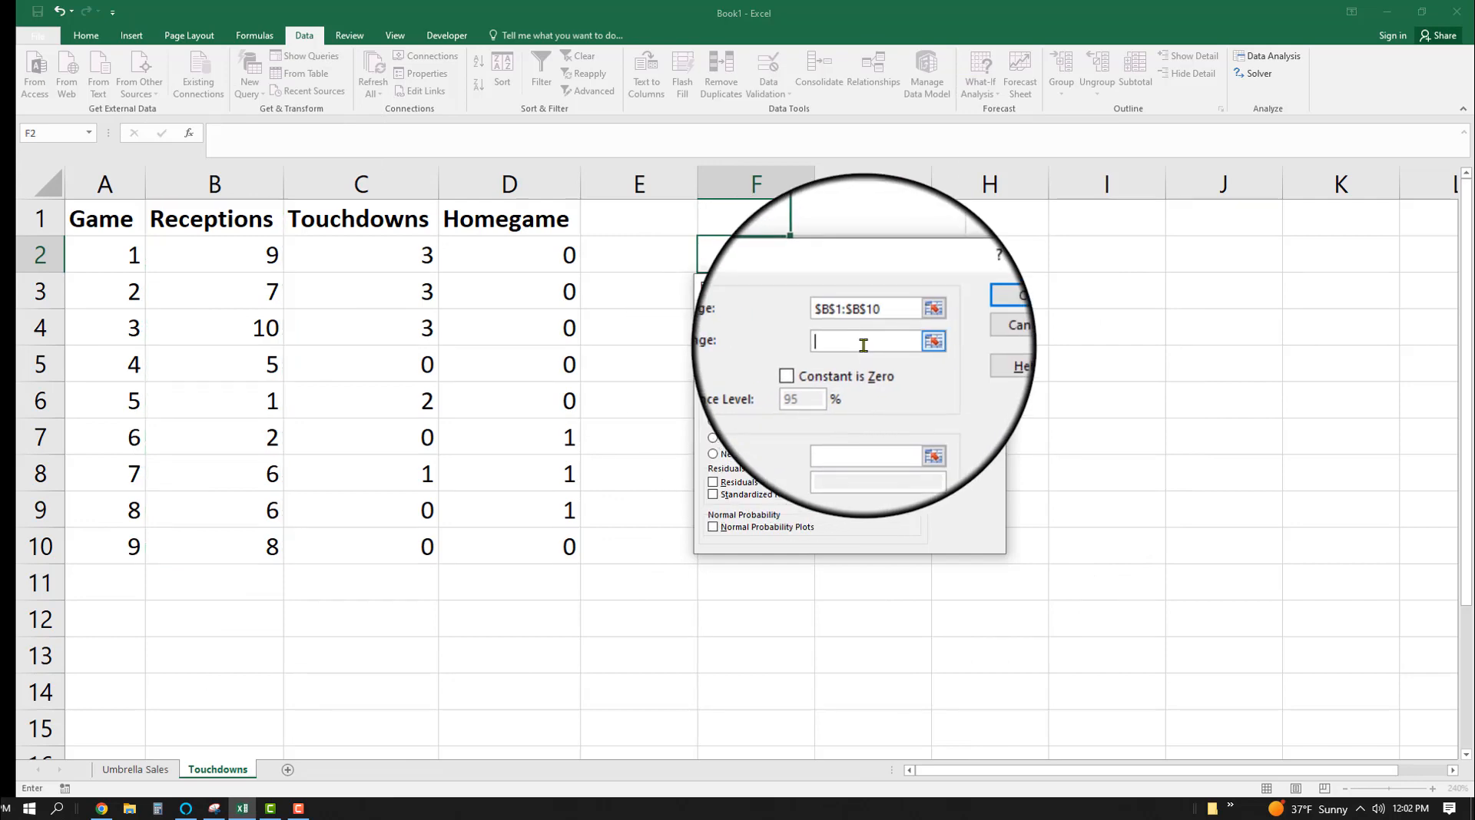
mouse_move(399, 230)
mouse_down()
mouse_move(461, 366)
mouse_move(500, 527)
mouse_move(530, 547)
mouse_up()
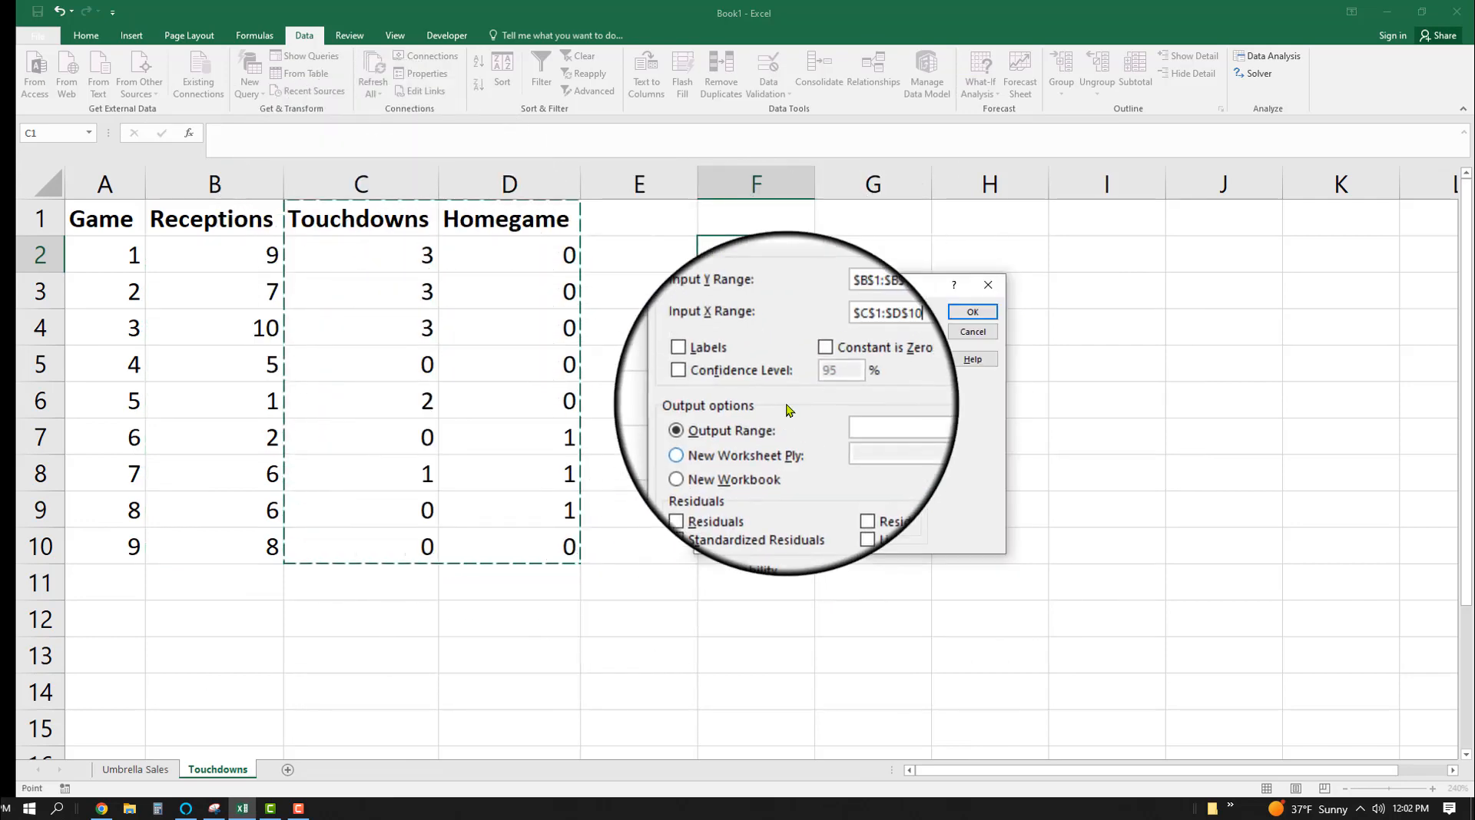
click(899, 428)
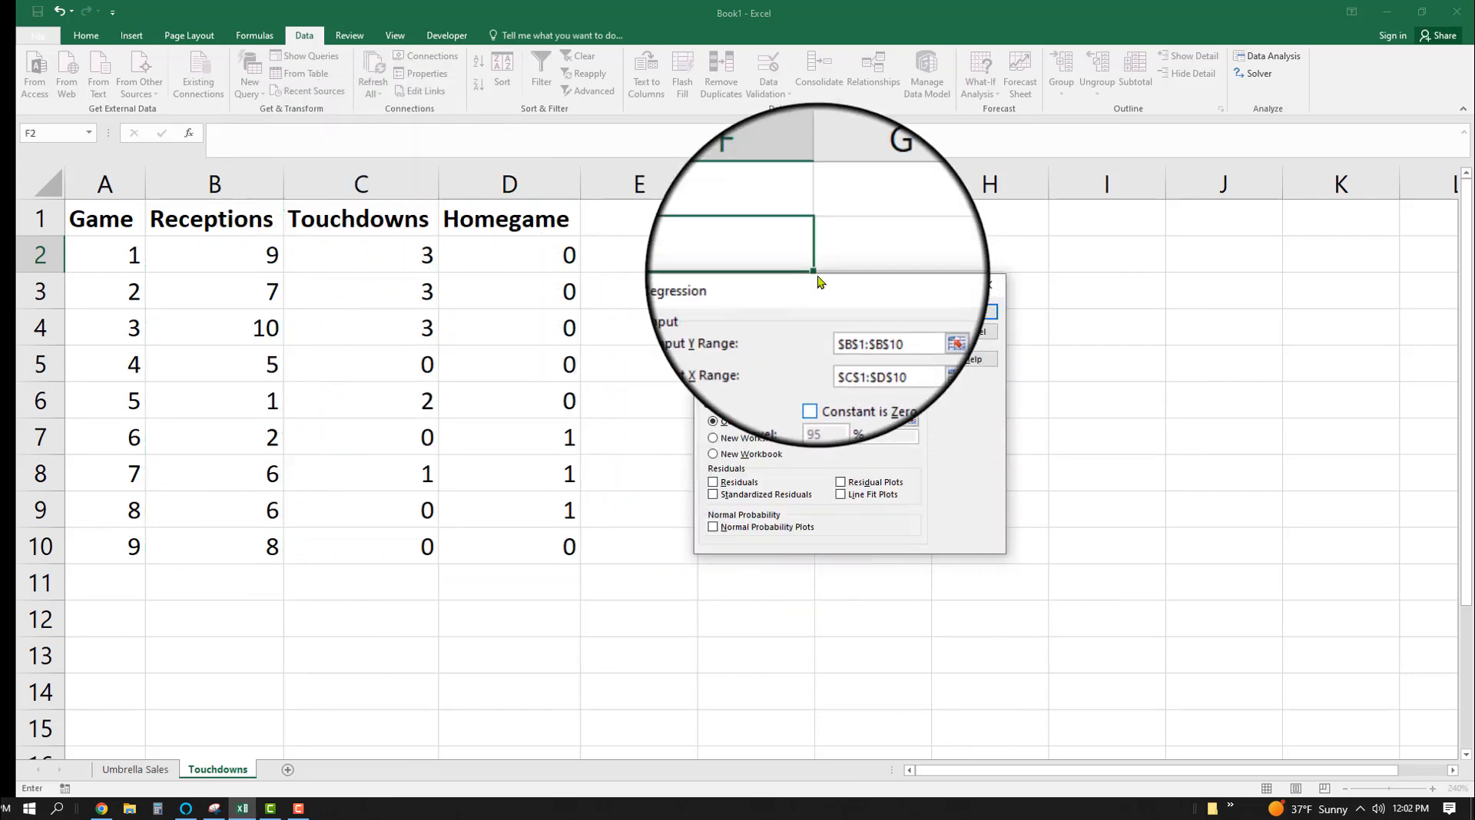
click(810, 220)
click(975, 310)
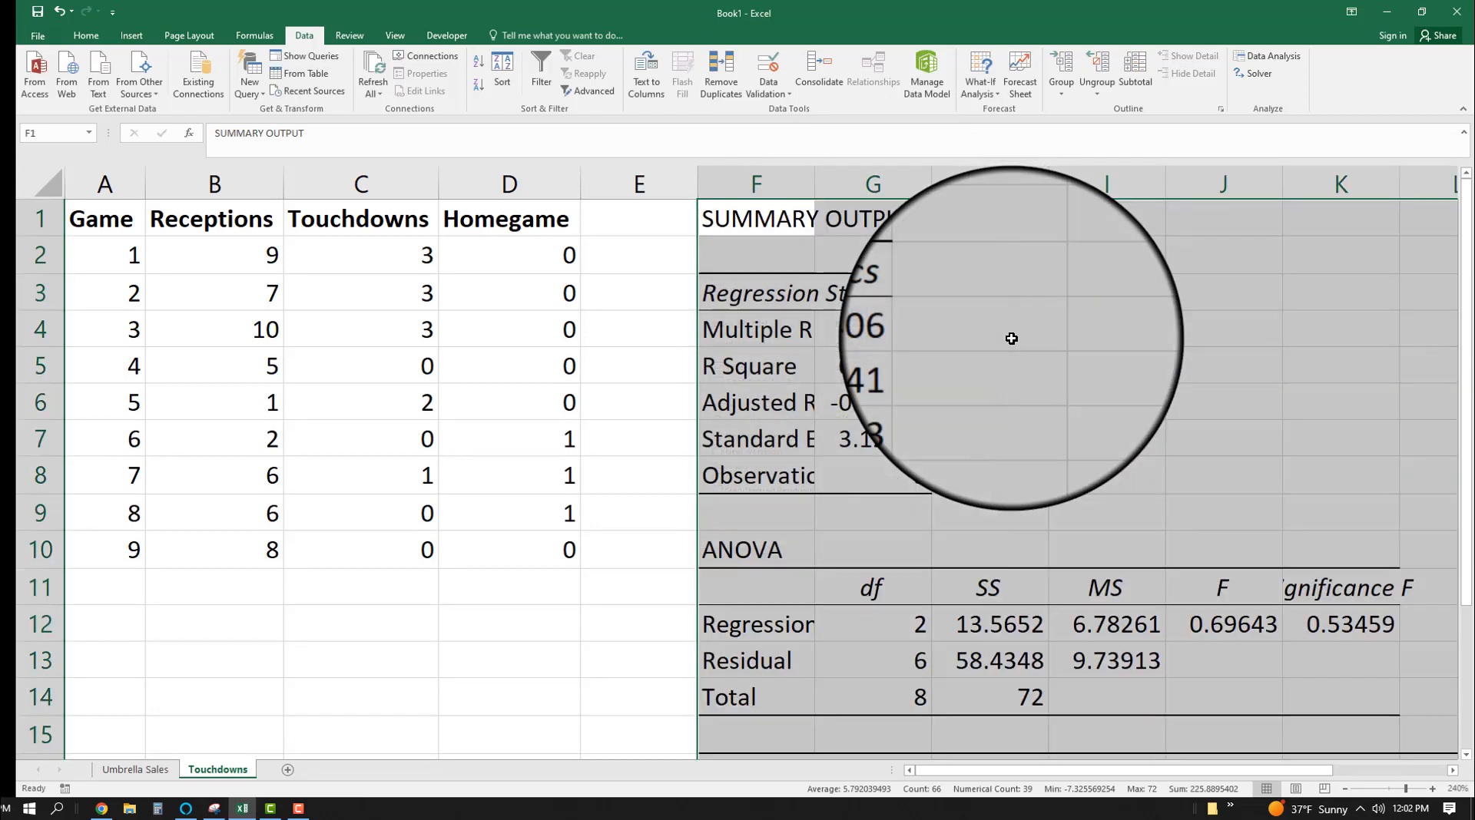
Autofit the widths of columns F through K so the regression output fits.
click(803, 191)
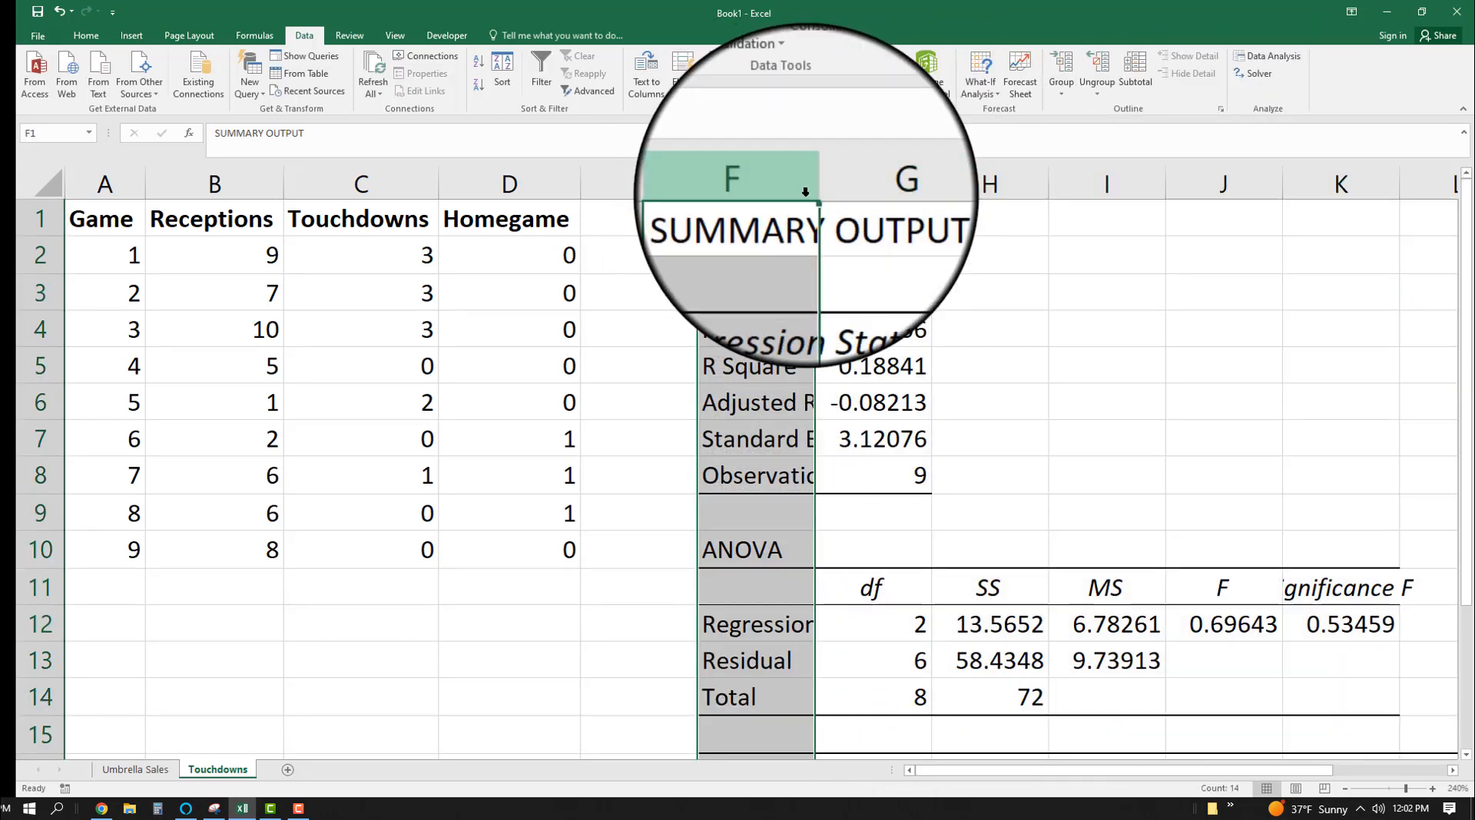
drag(805, 192, 1340, 184)
double_click(814, 185)
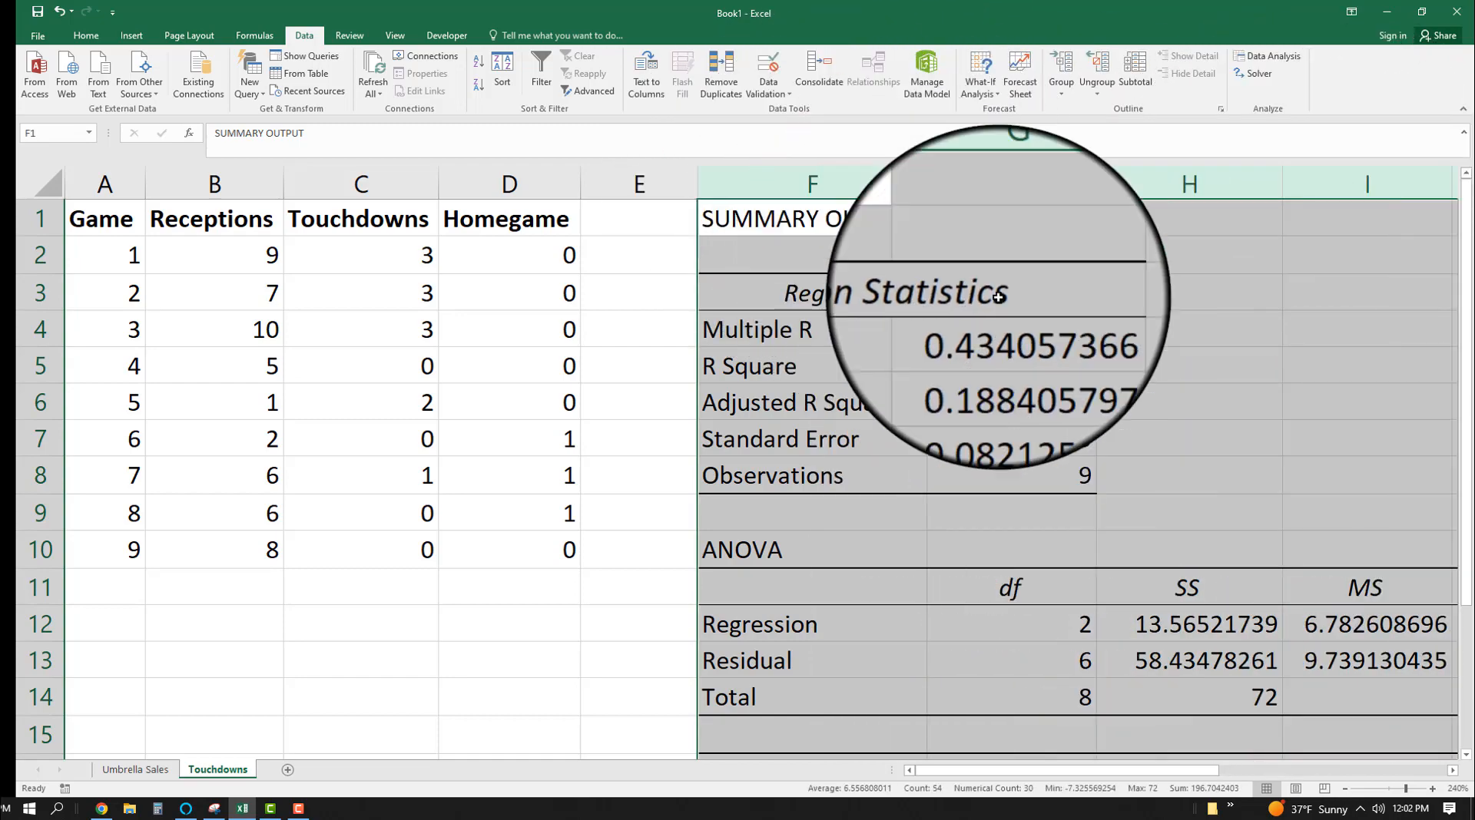
Highlight the R Square value, Significance F, the three P-values and the three coefficients in yellow.
scroll(998, 297, down, 6)
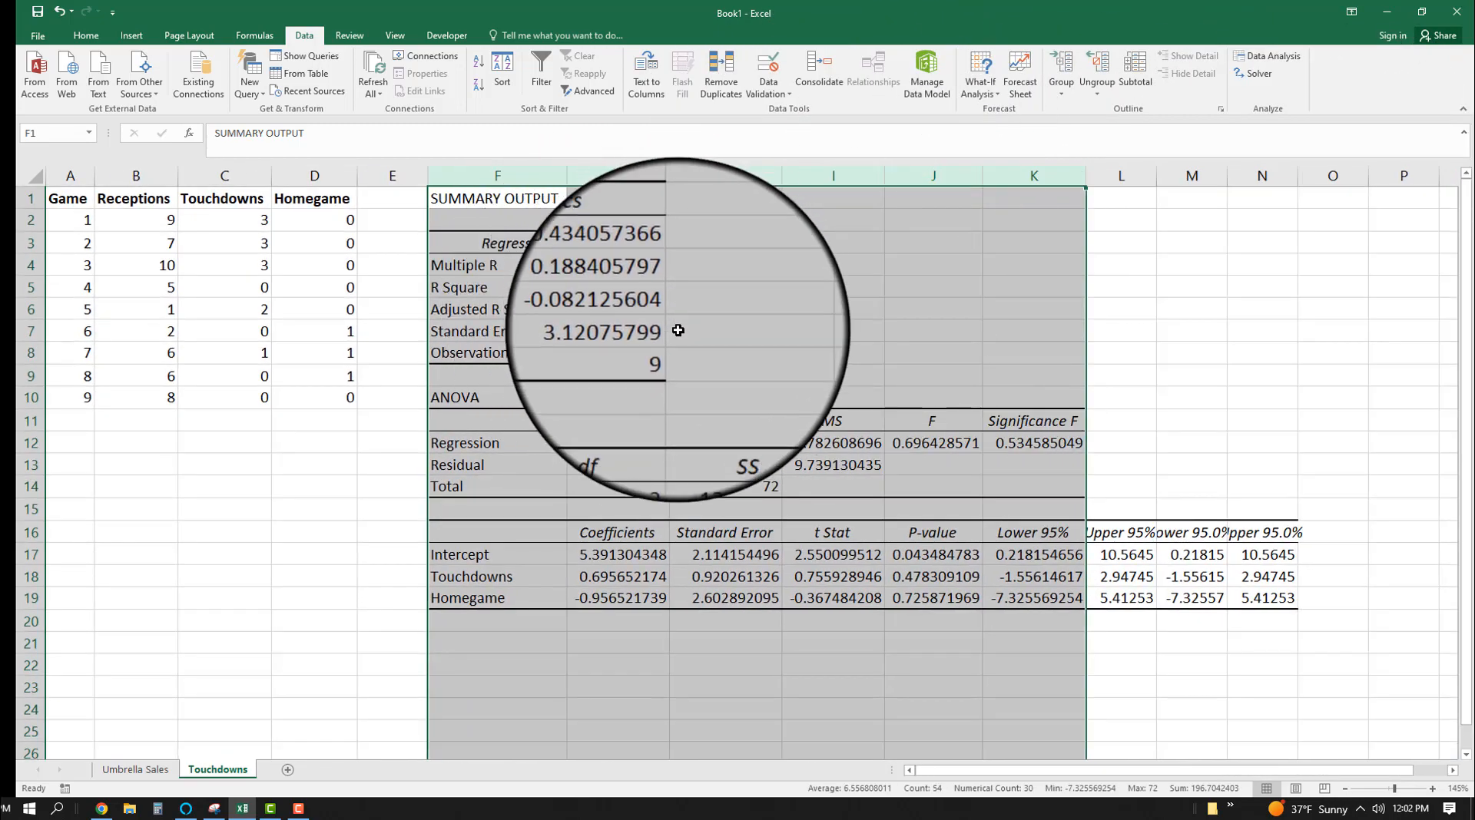
scroll(679, 330, up, 1)
click(680, 300)
ctrl+click(1144, 473)
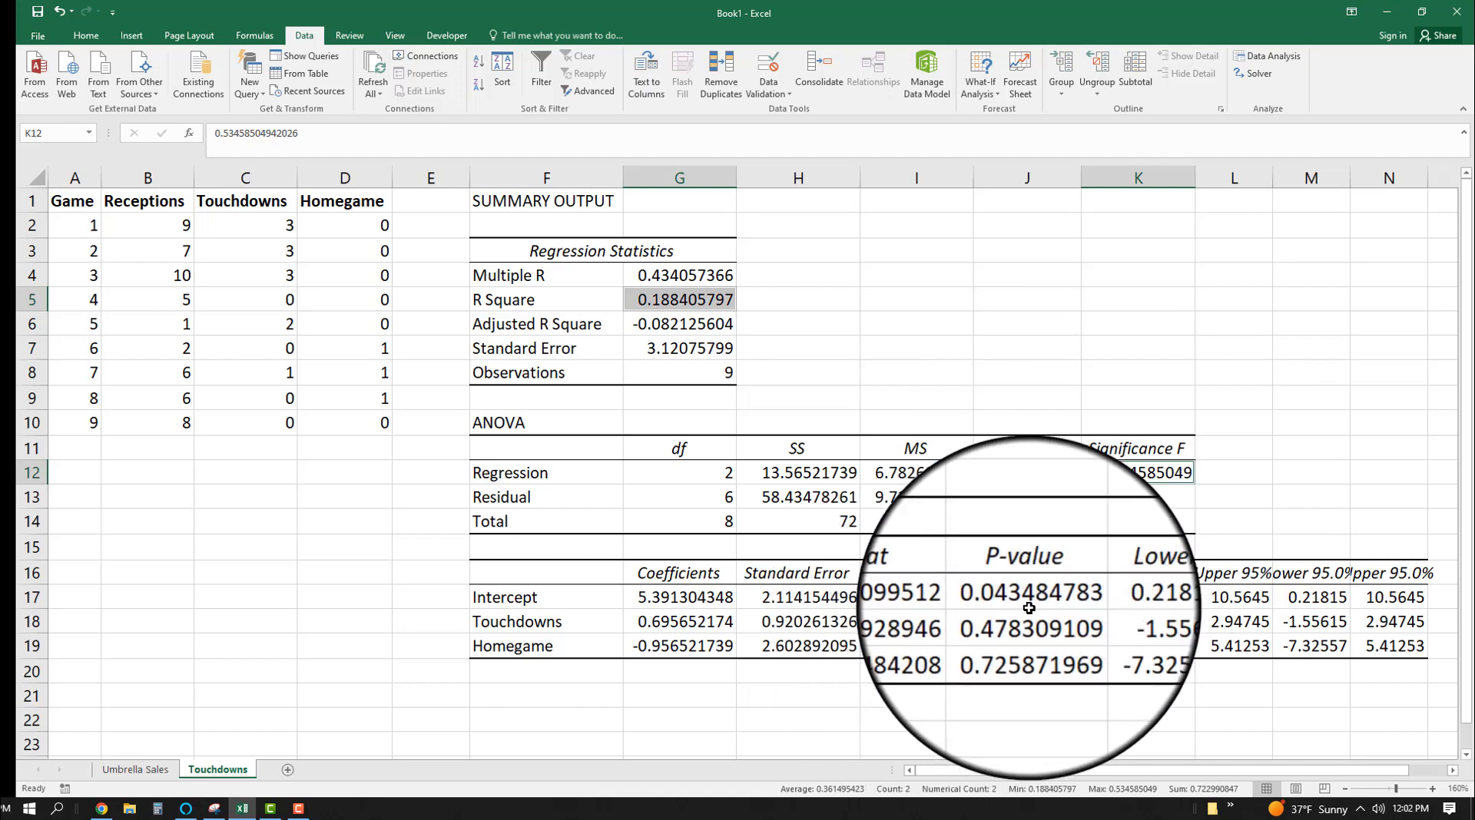
drag(1029, 608, 1029, 646)
drag(680, 598, 676, 643)
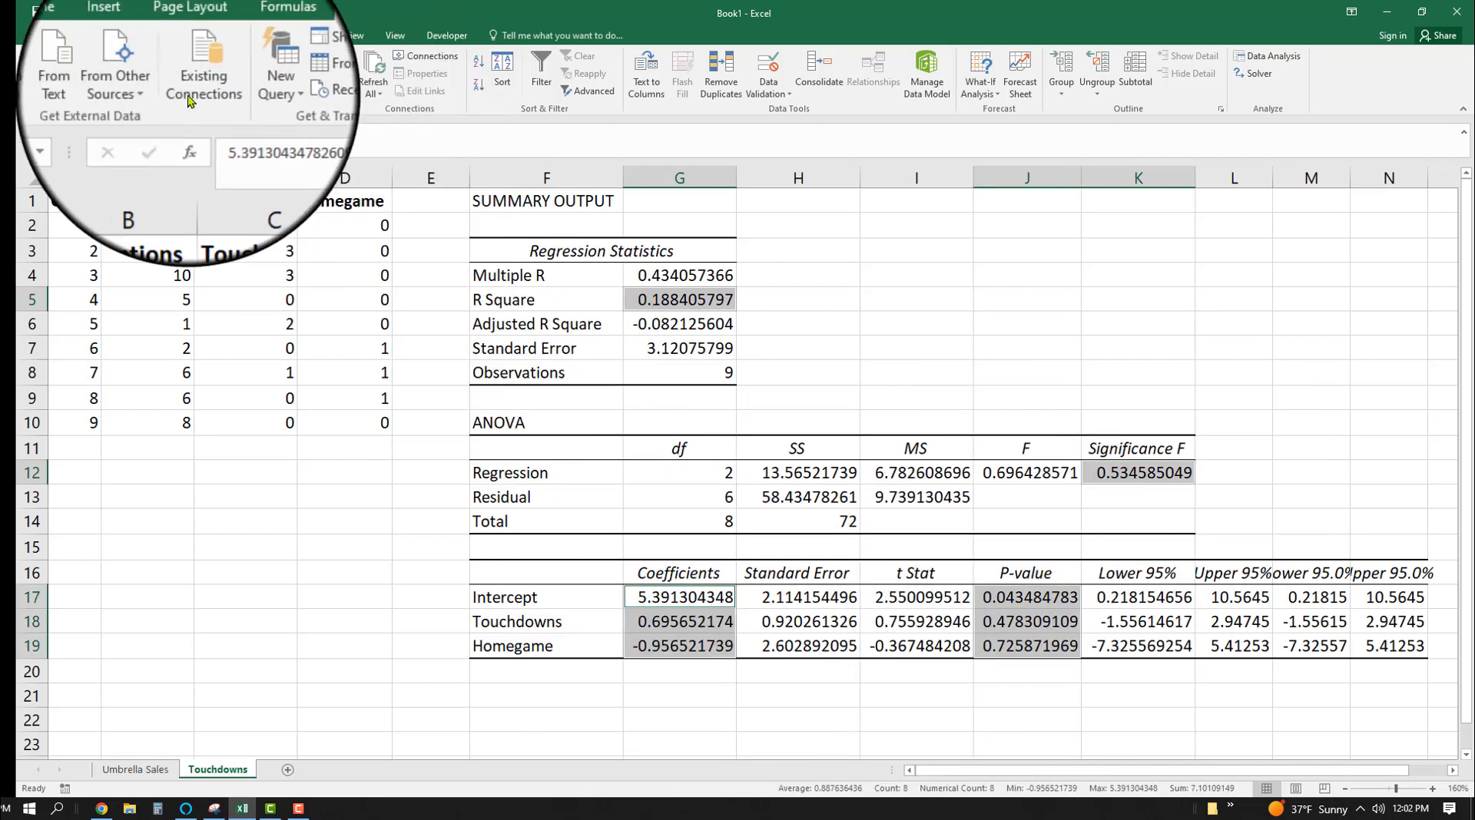
click(85, 35)
click(246, 85)
click(1028, 323)
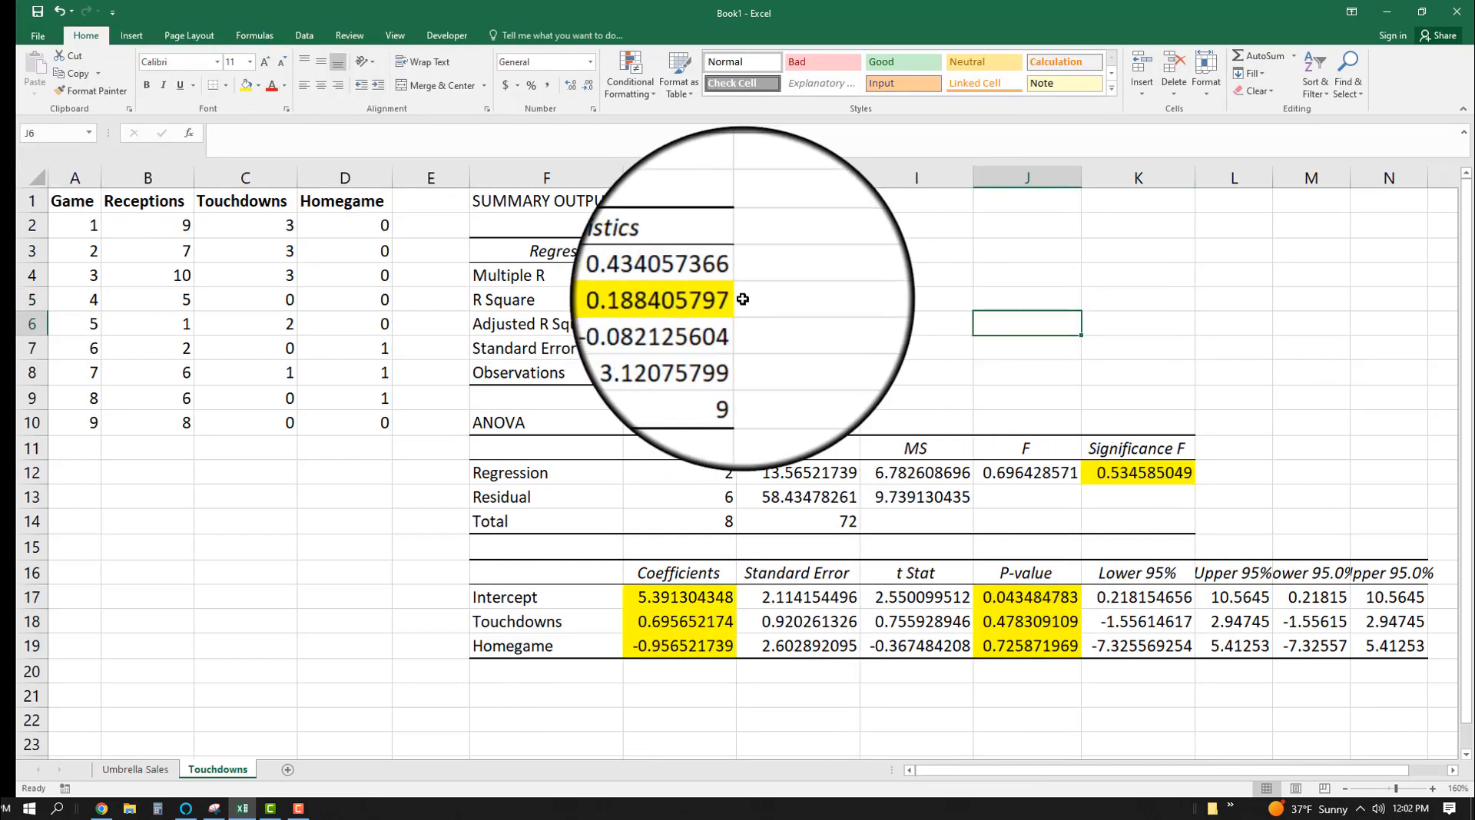
Examine the R Square value, Significance F and the P-values of Touchdowns, Homegame and the intercept.
click(737, 300)
click(756, 277)
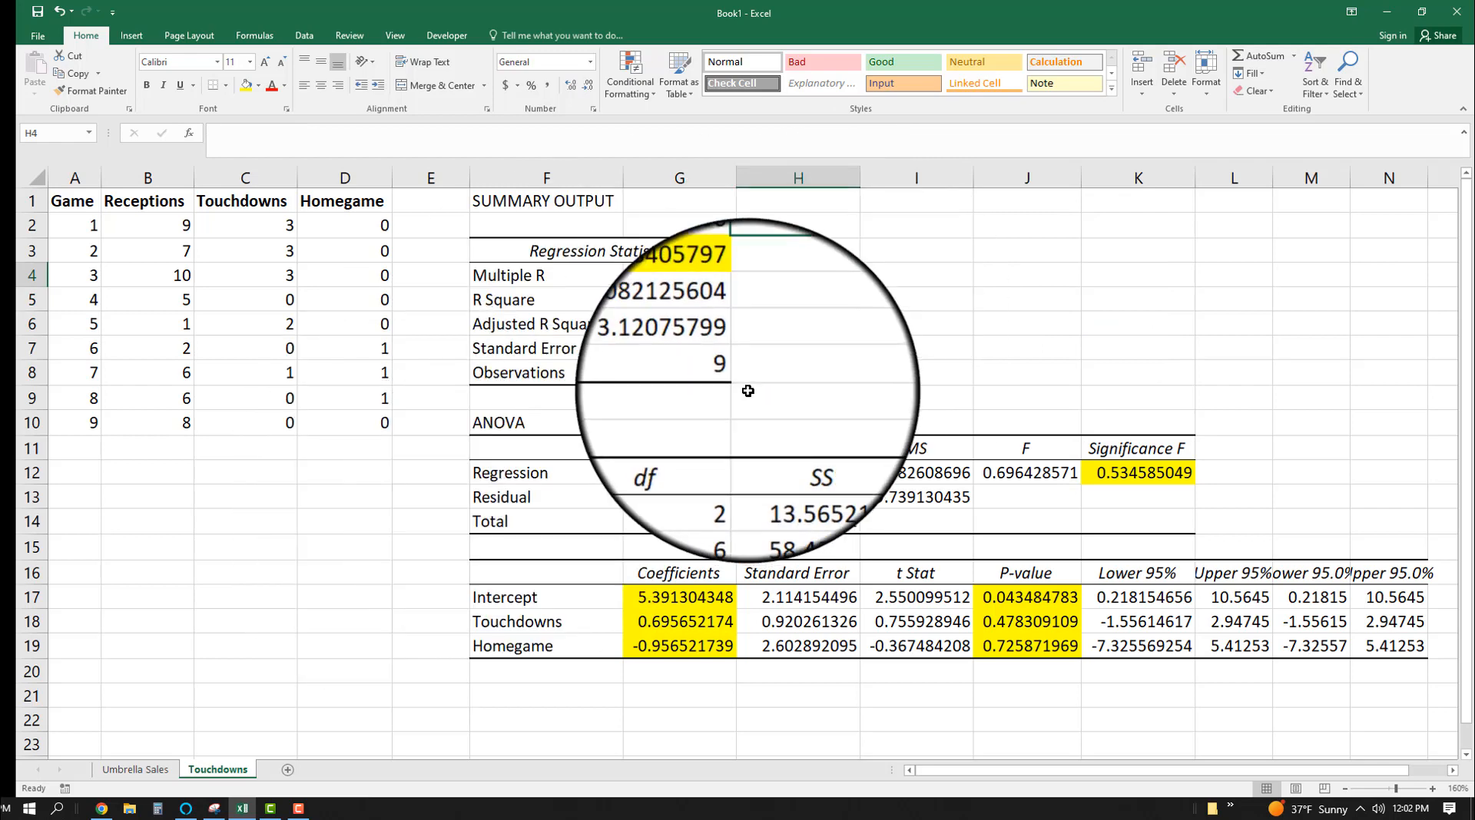
click(1139, 449)
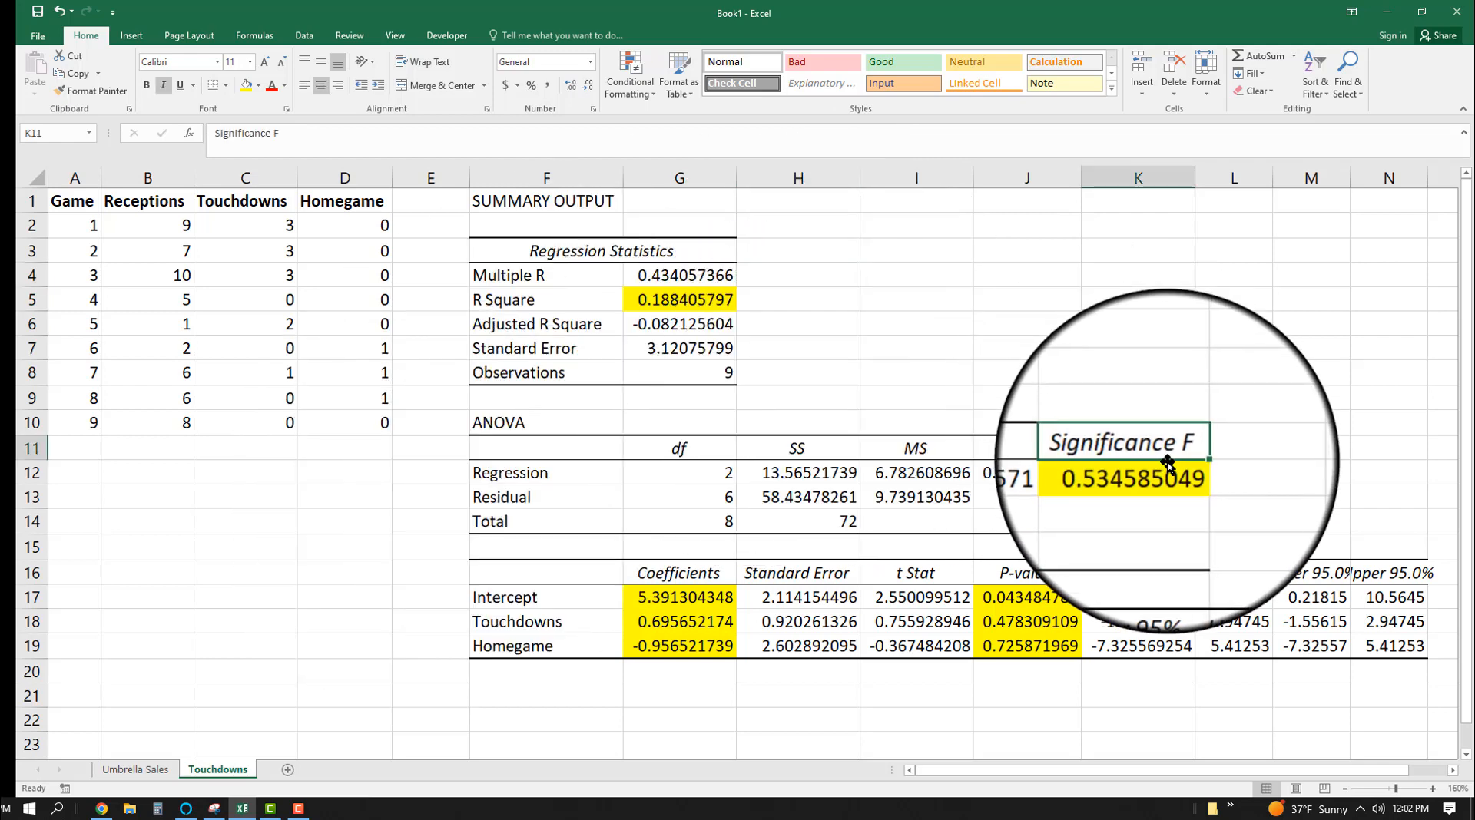
click(1138, 473)
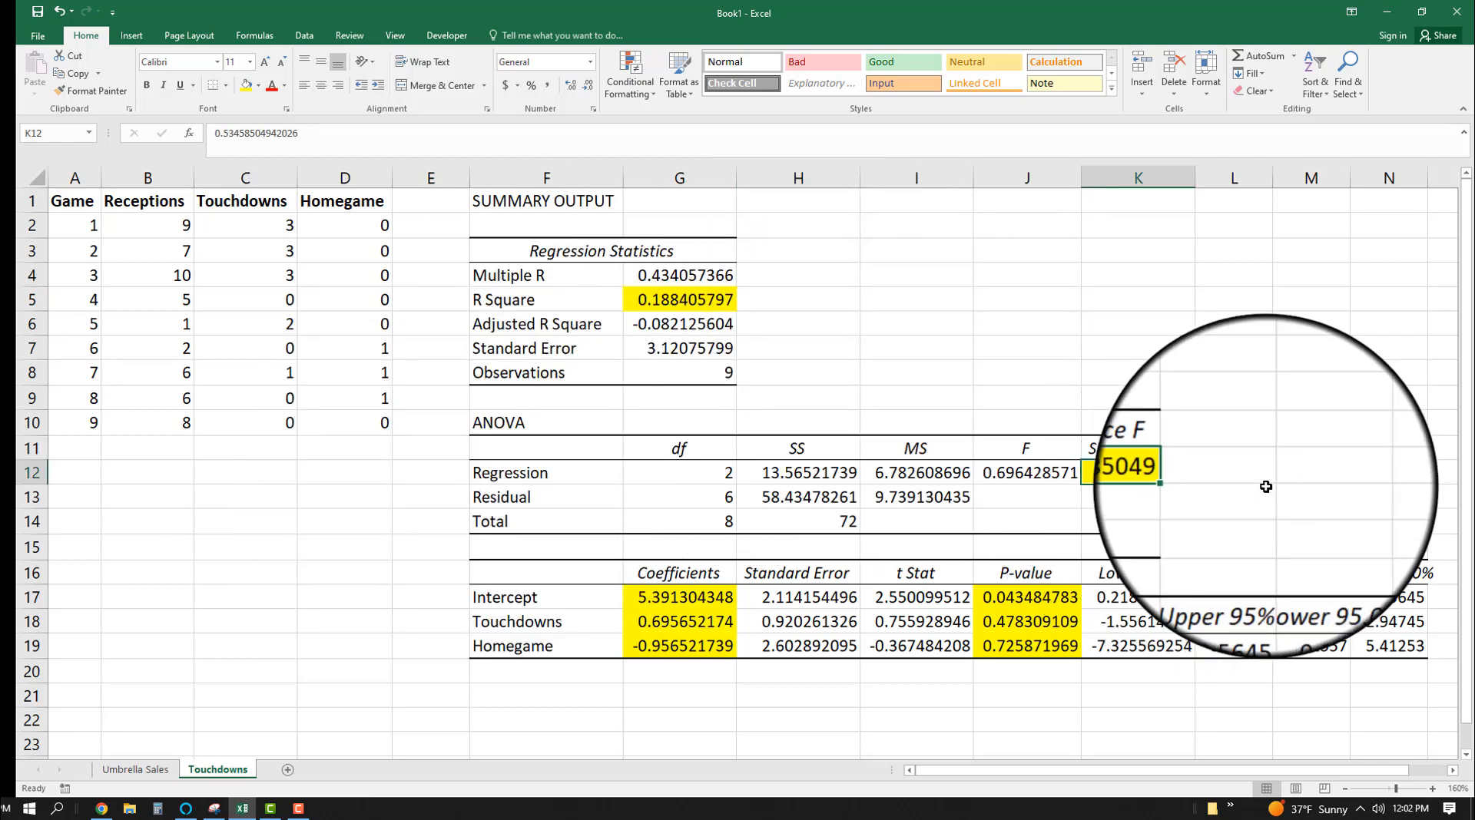
click(1241, 497)
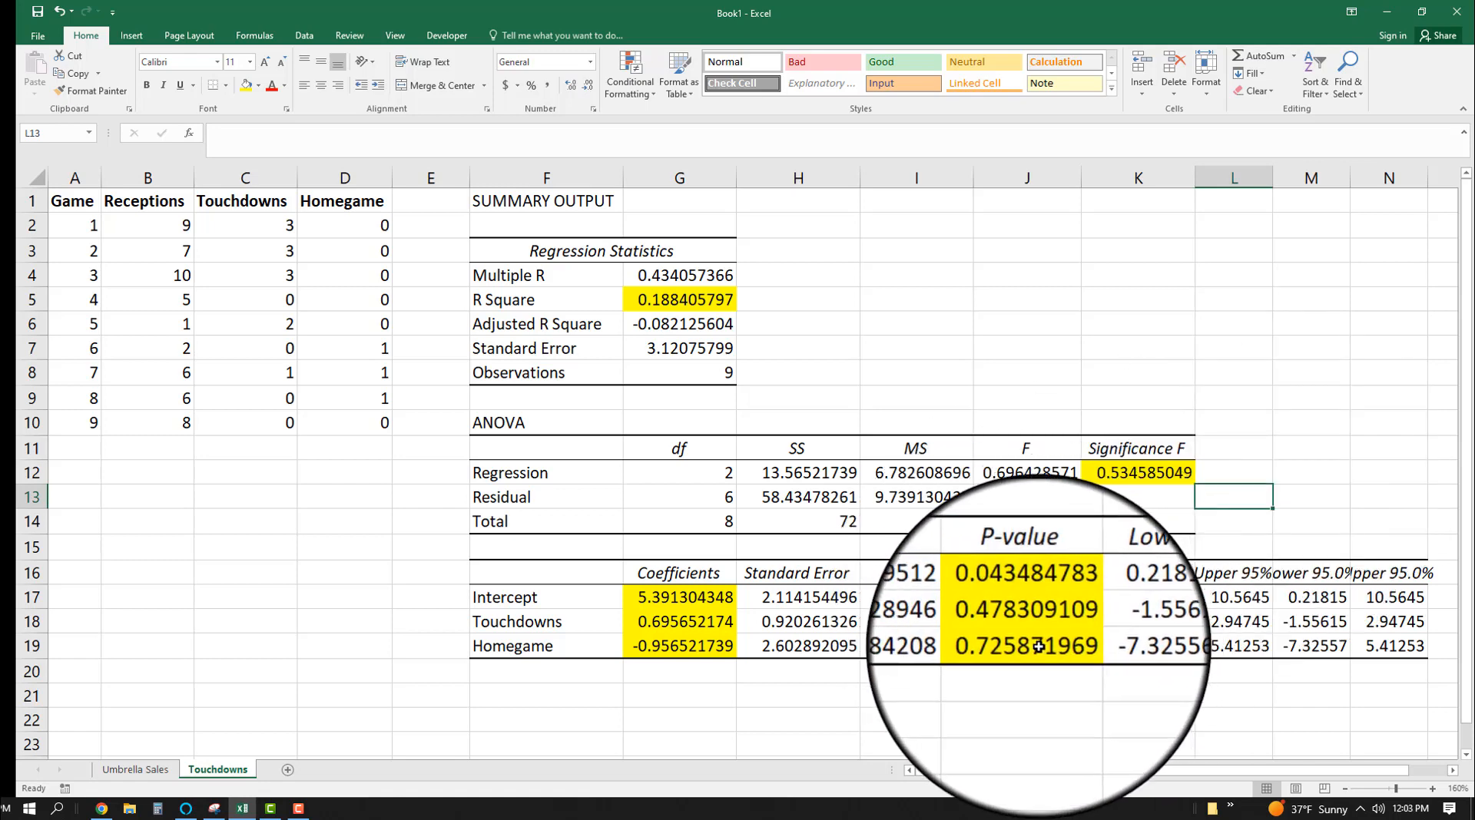
drag(1029, 622, 1030, 646)
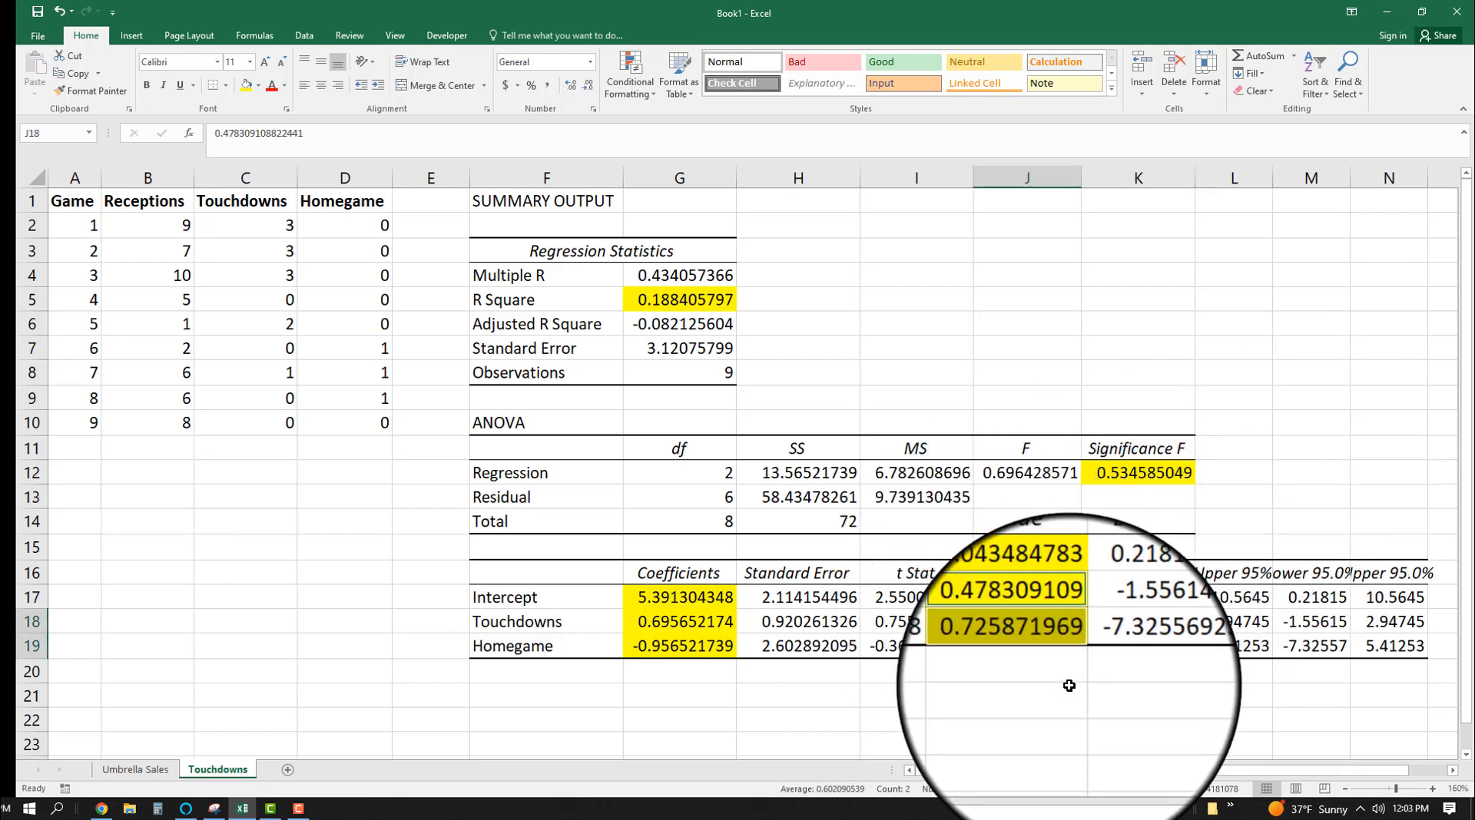
click(1040, 696)
click(978, 607)
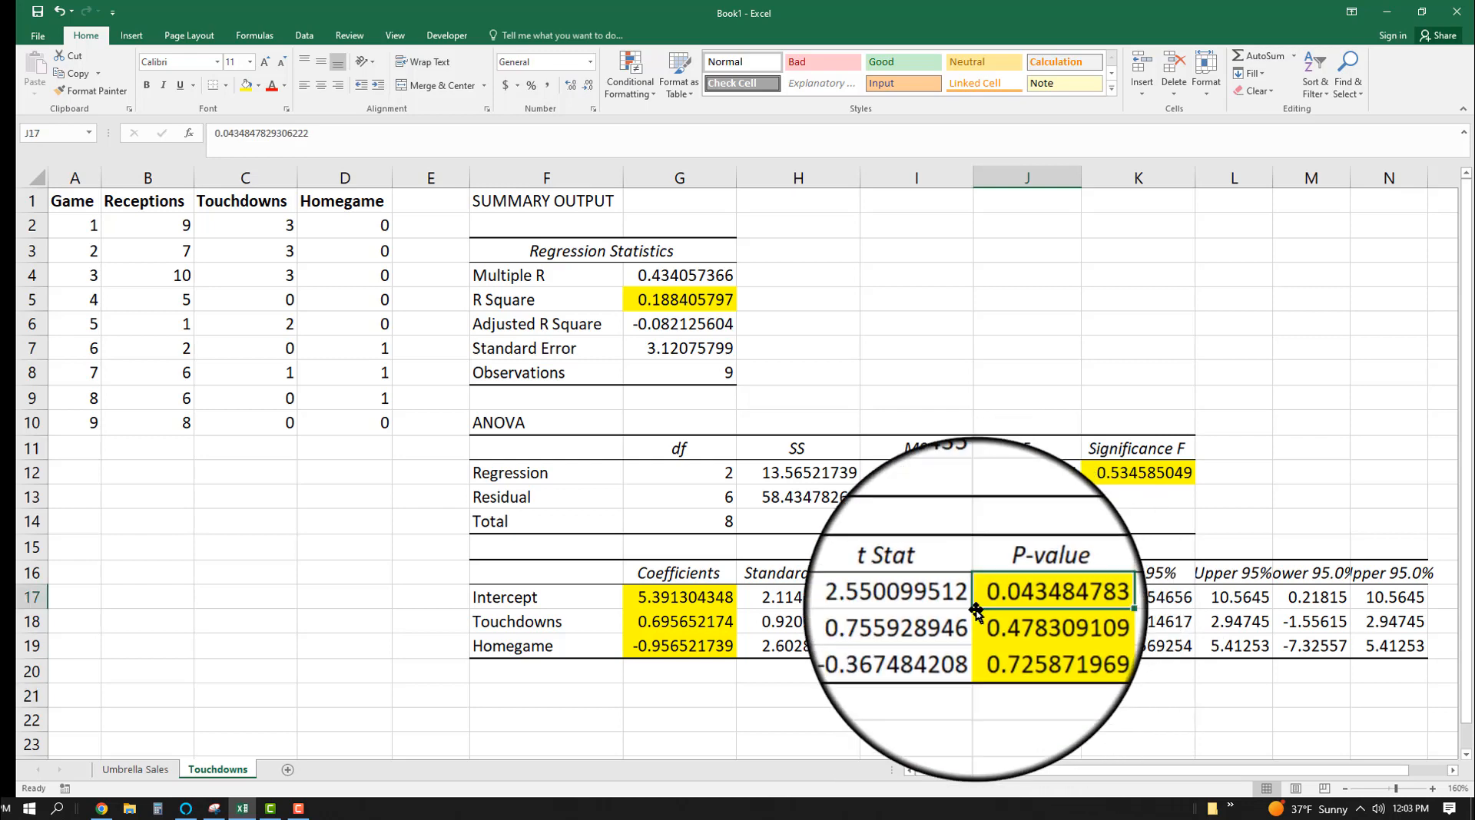
Enter game number 10 in A12 below the game data.
click(174, 470)
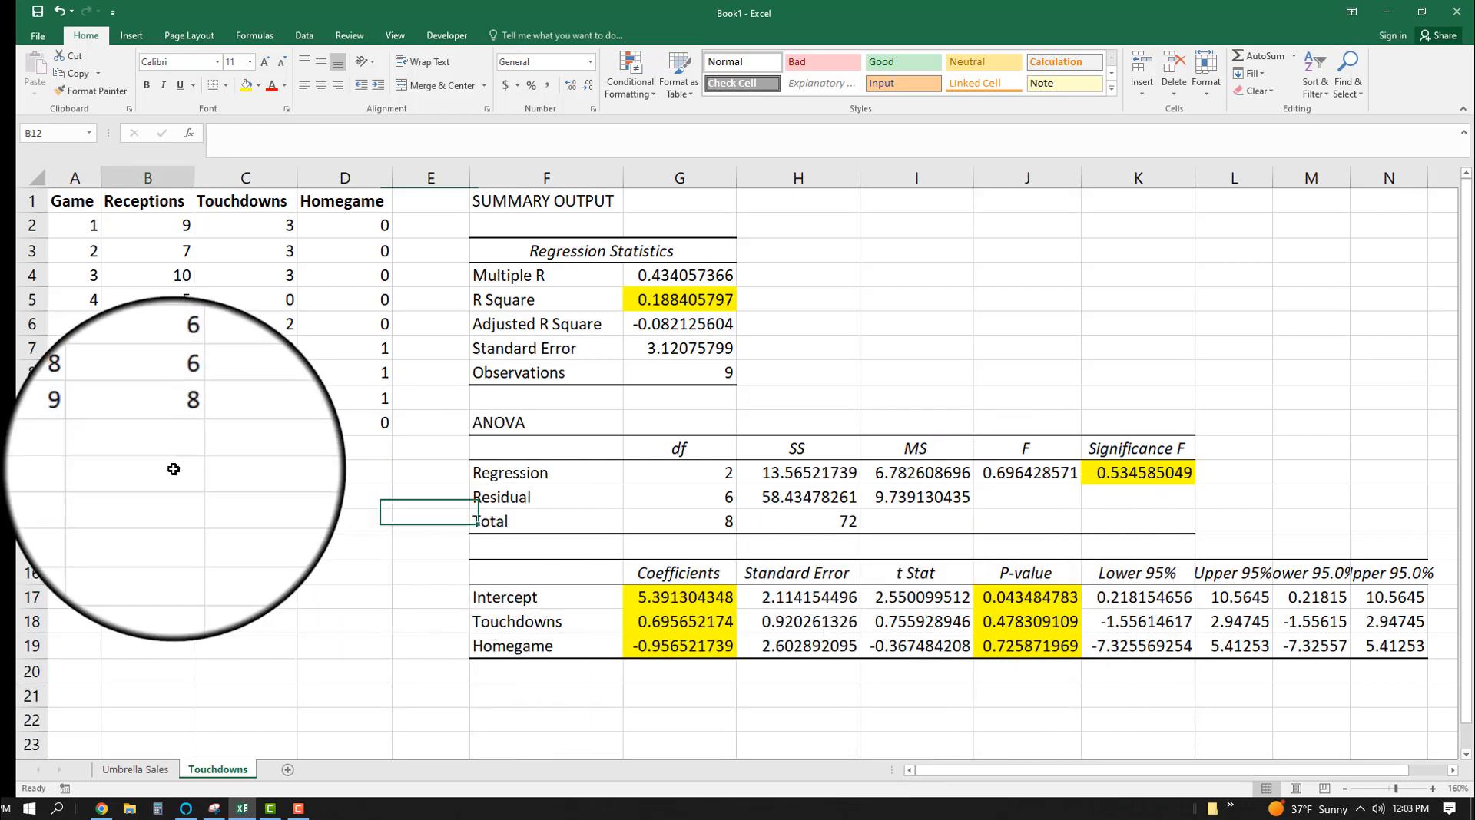
click(73, 474)
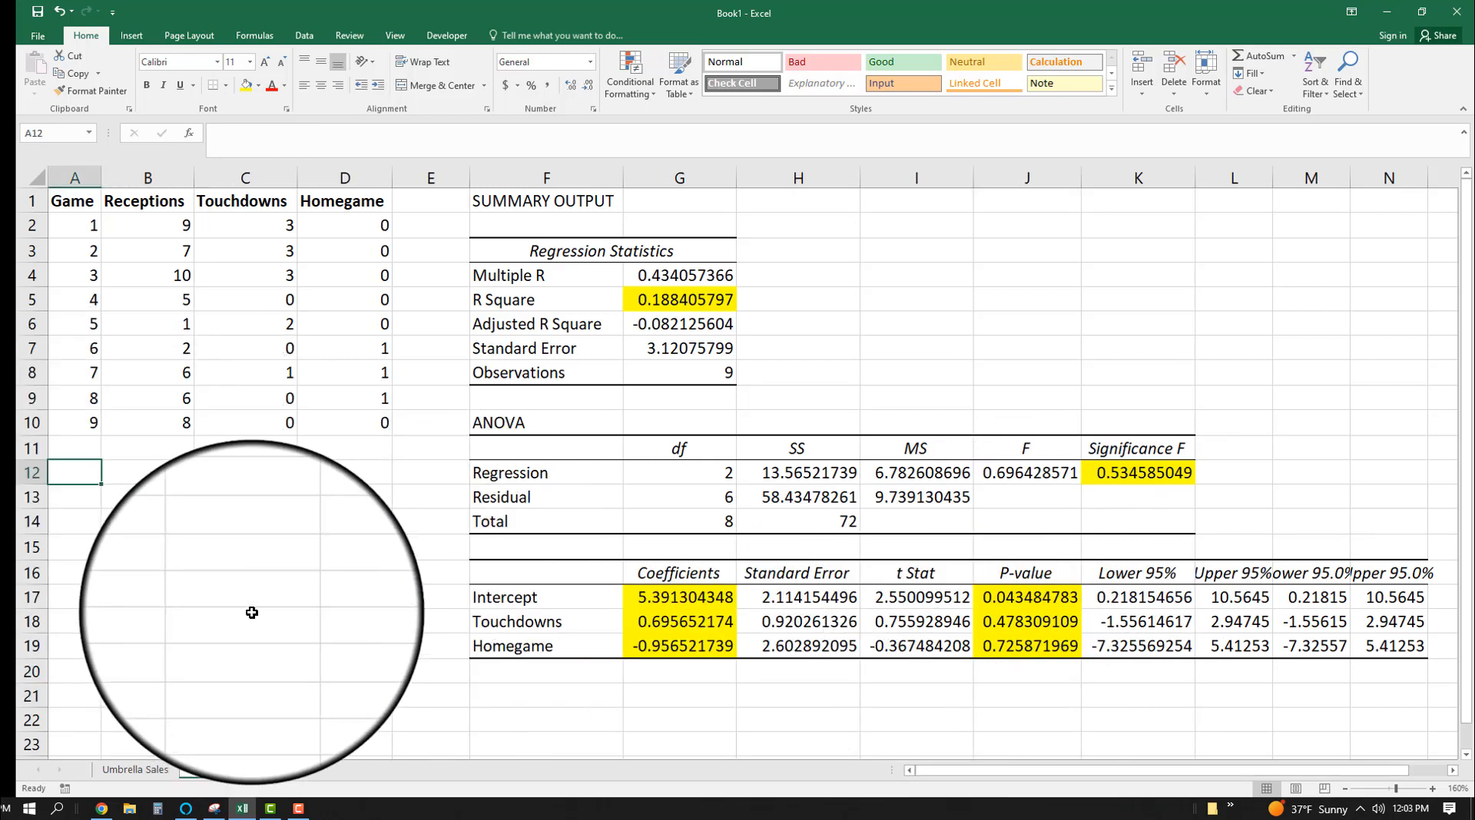
text(10)
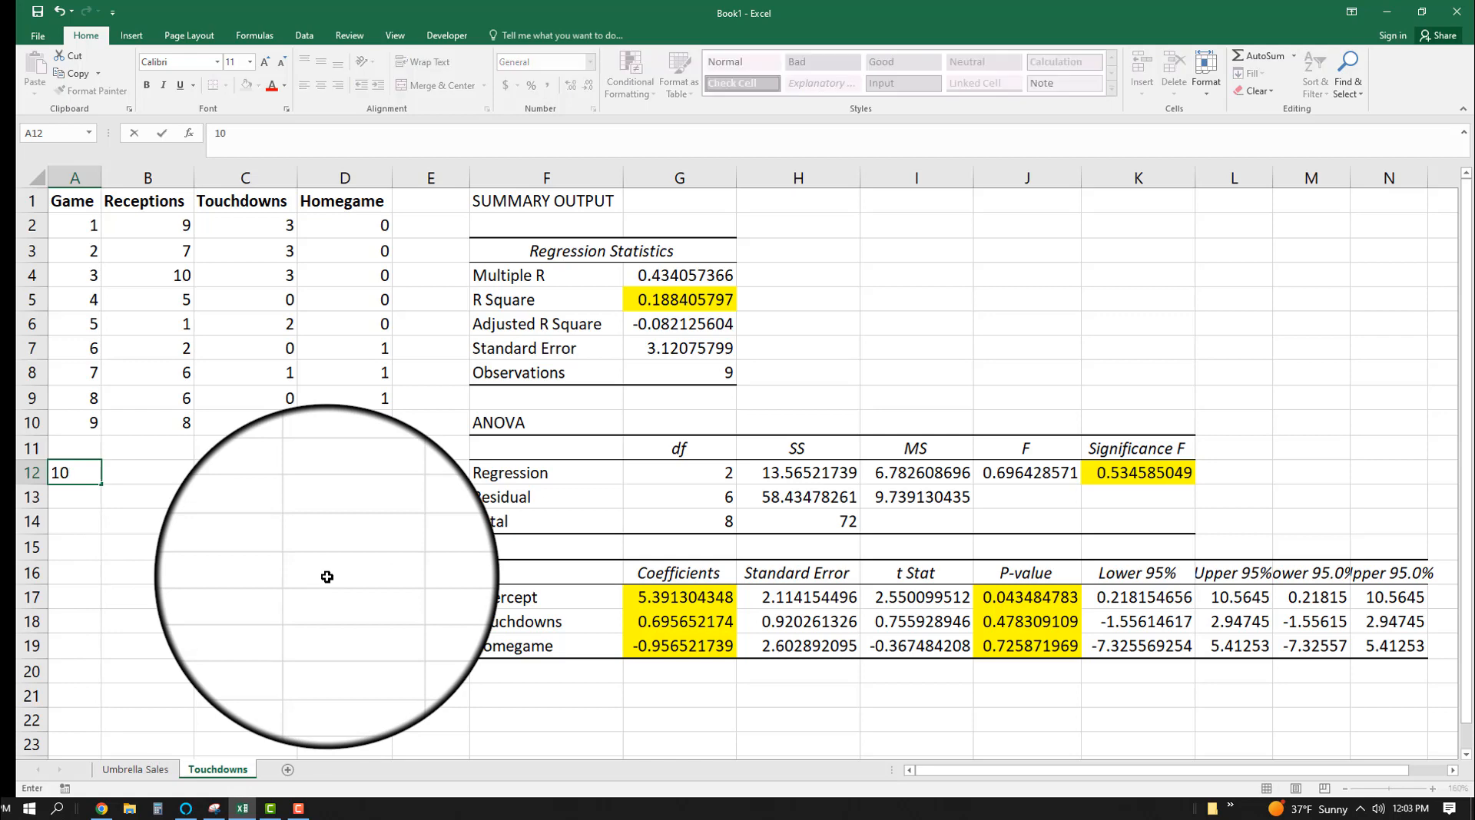
key(Tab)
Enter the game 10 receptions prediction formula =G18*C12+G19*D12+G17 in B12.
text(=)
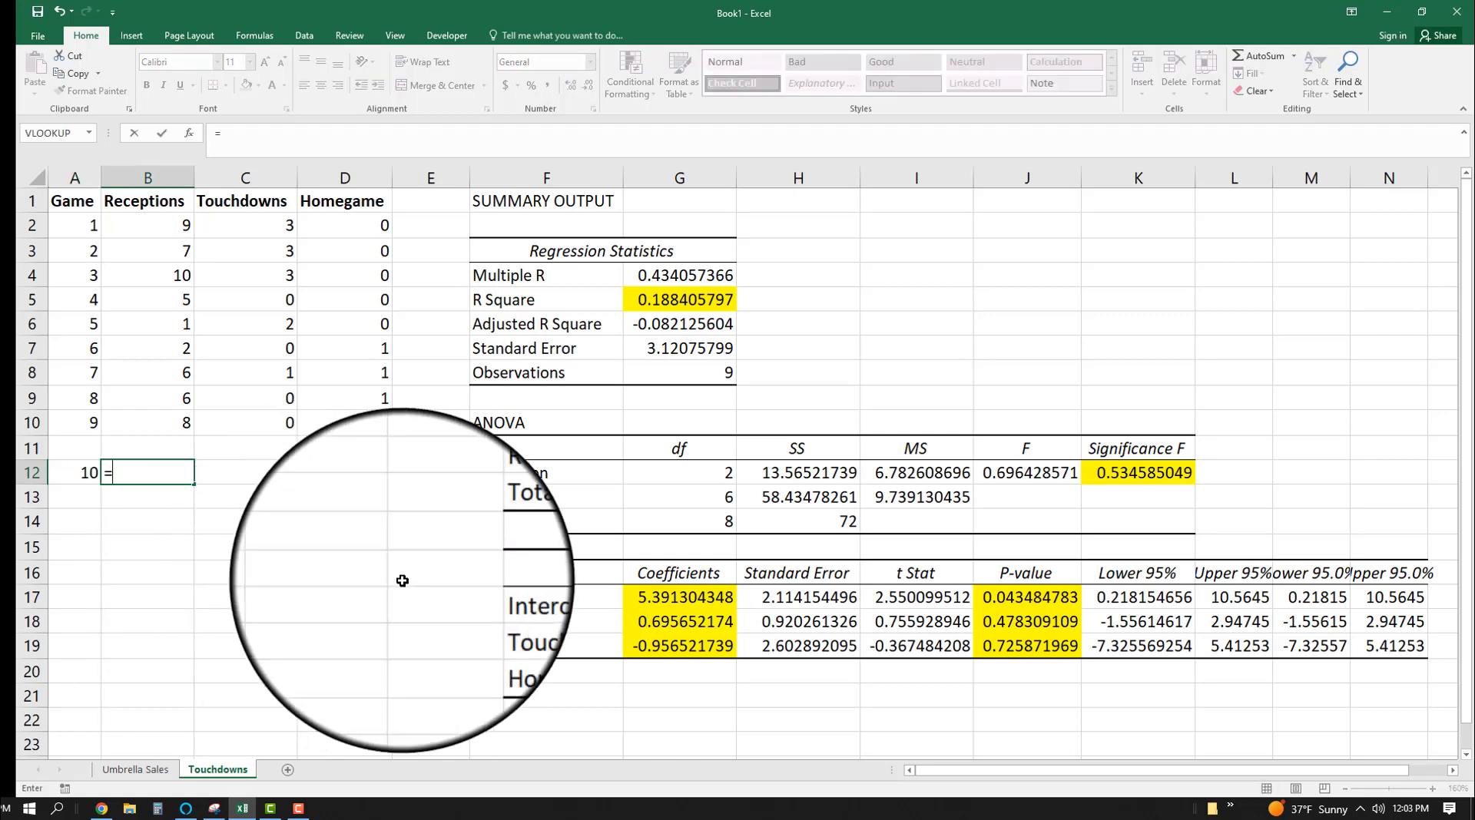
click(671, 626)
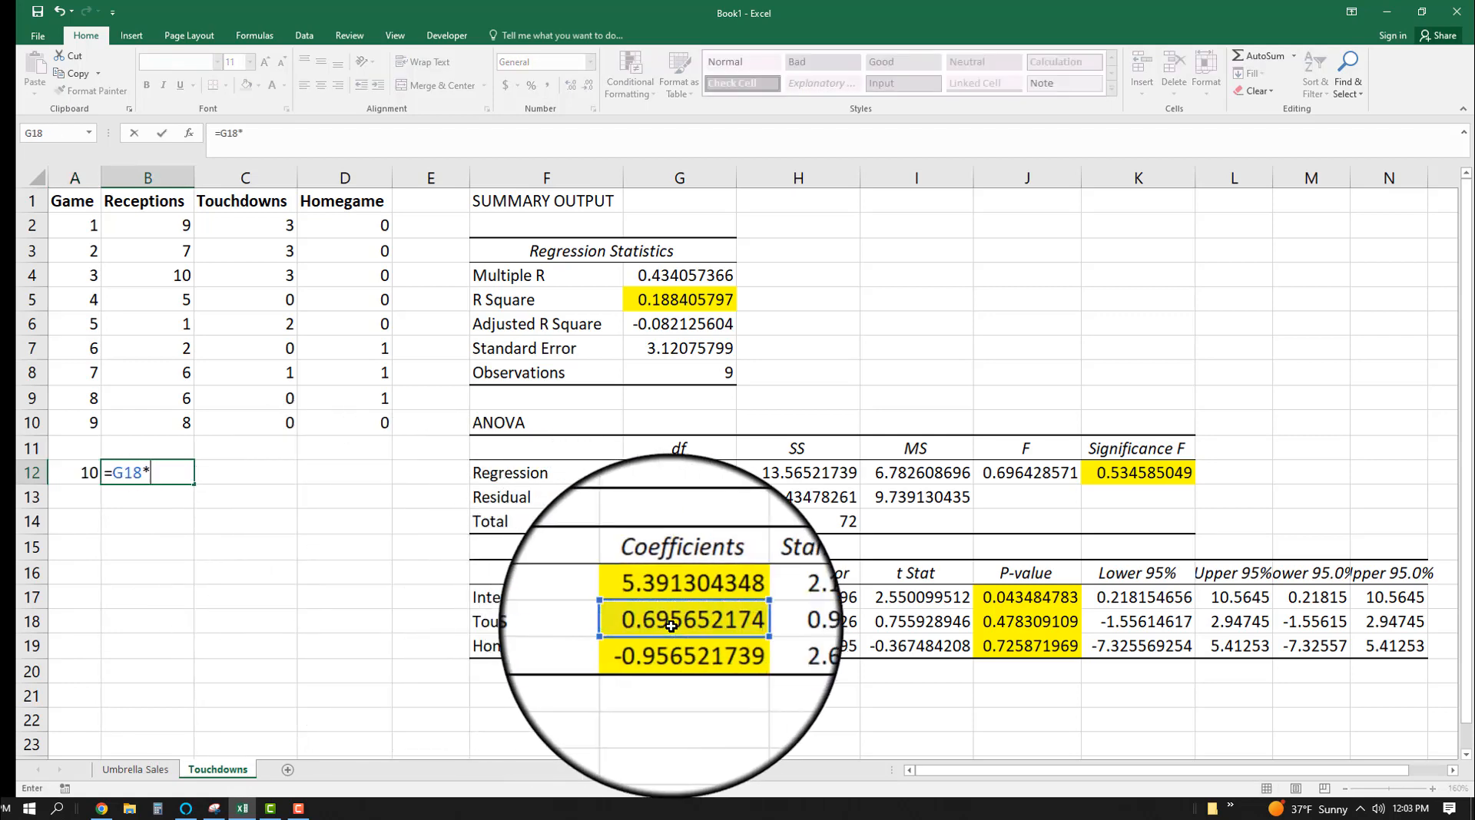
click(257, 475)
text(+)
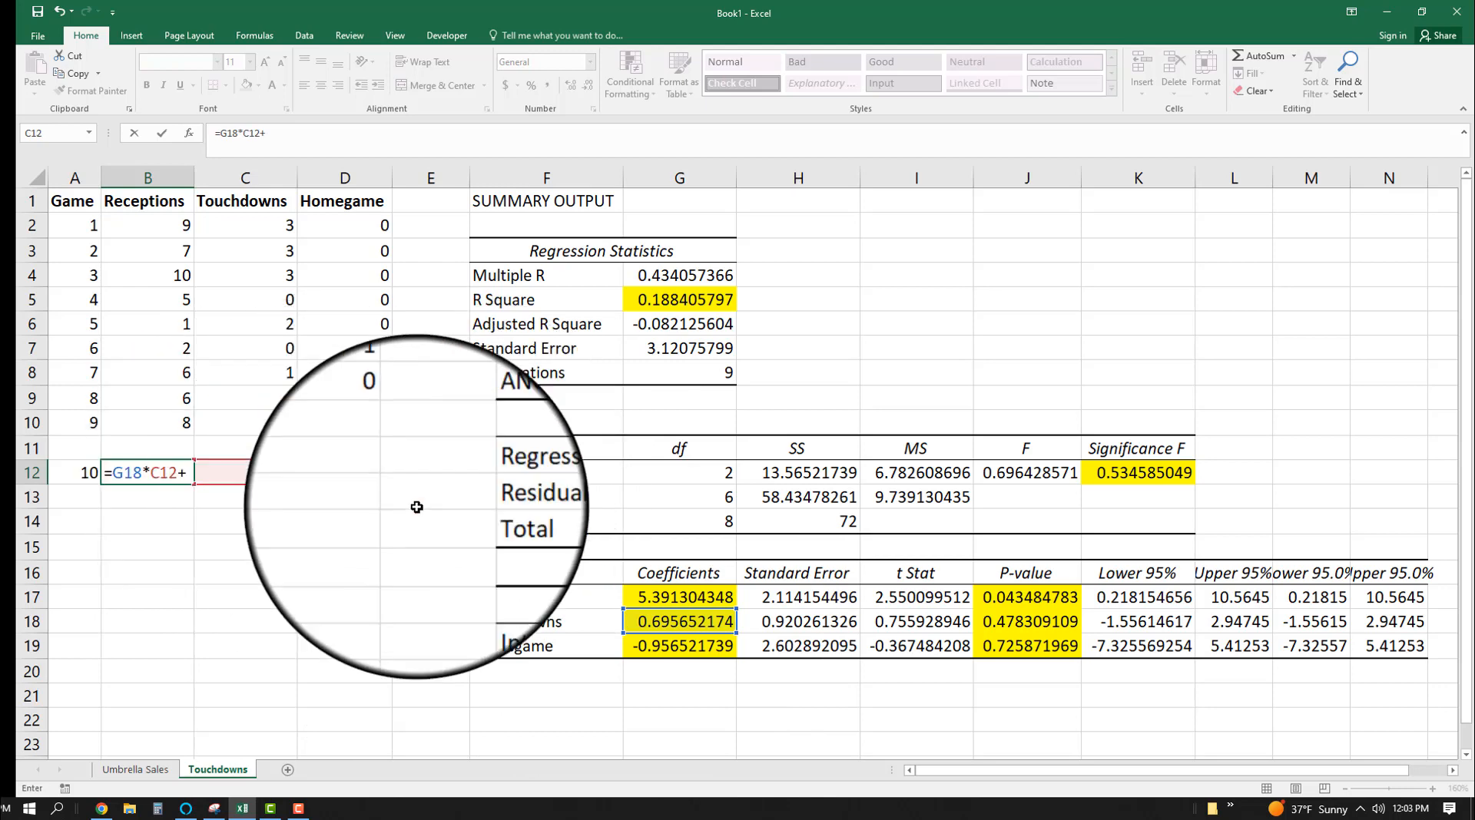
click(695, 645)
text(*)
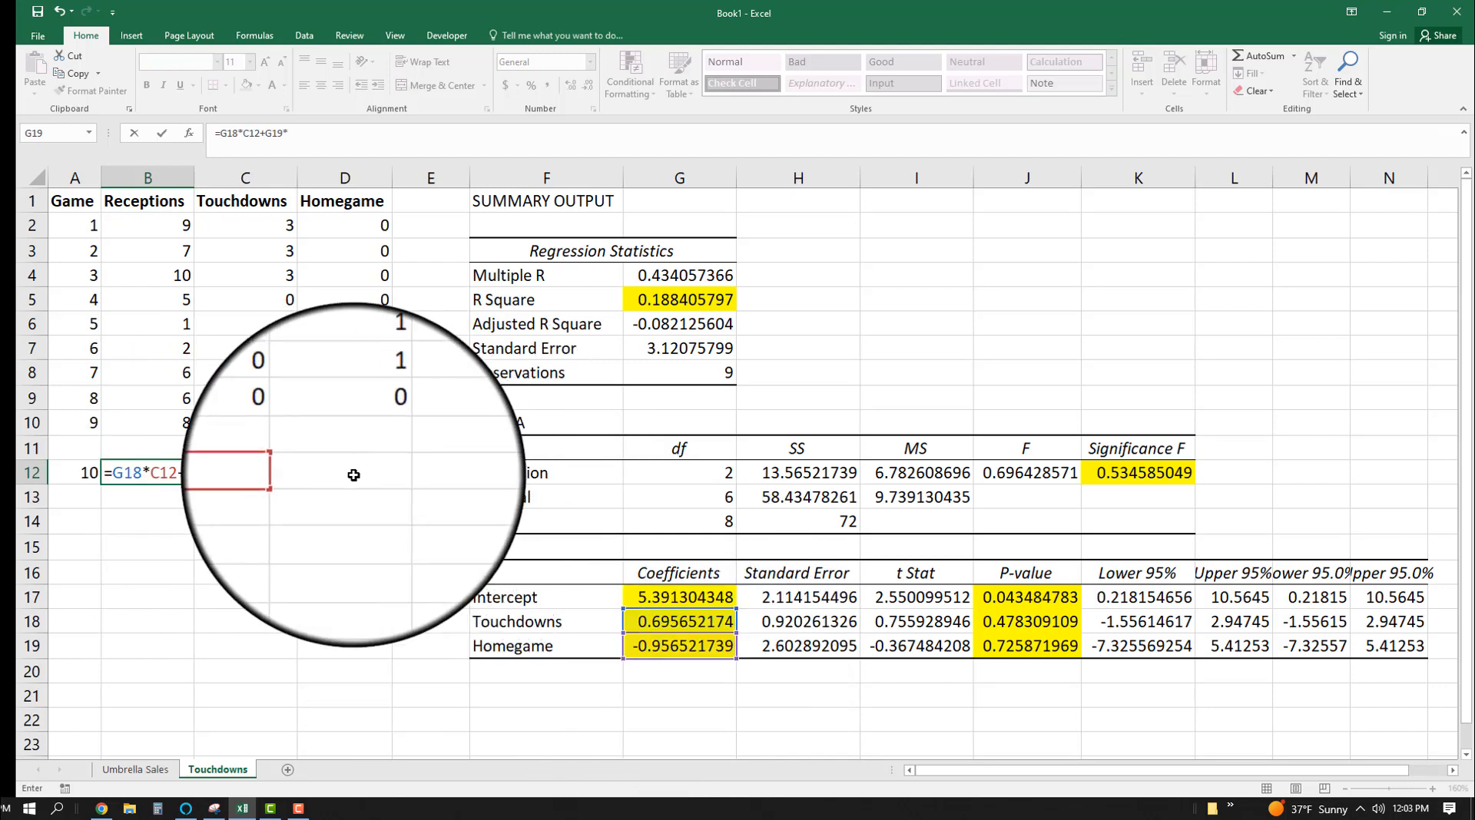
click(349, 481)
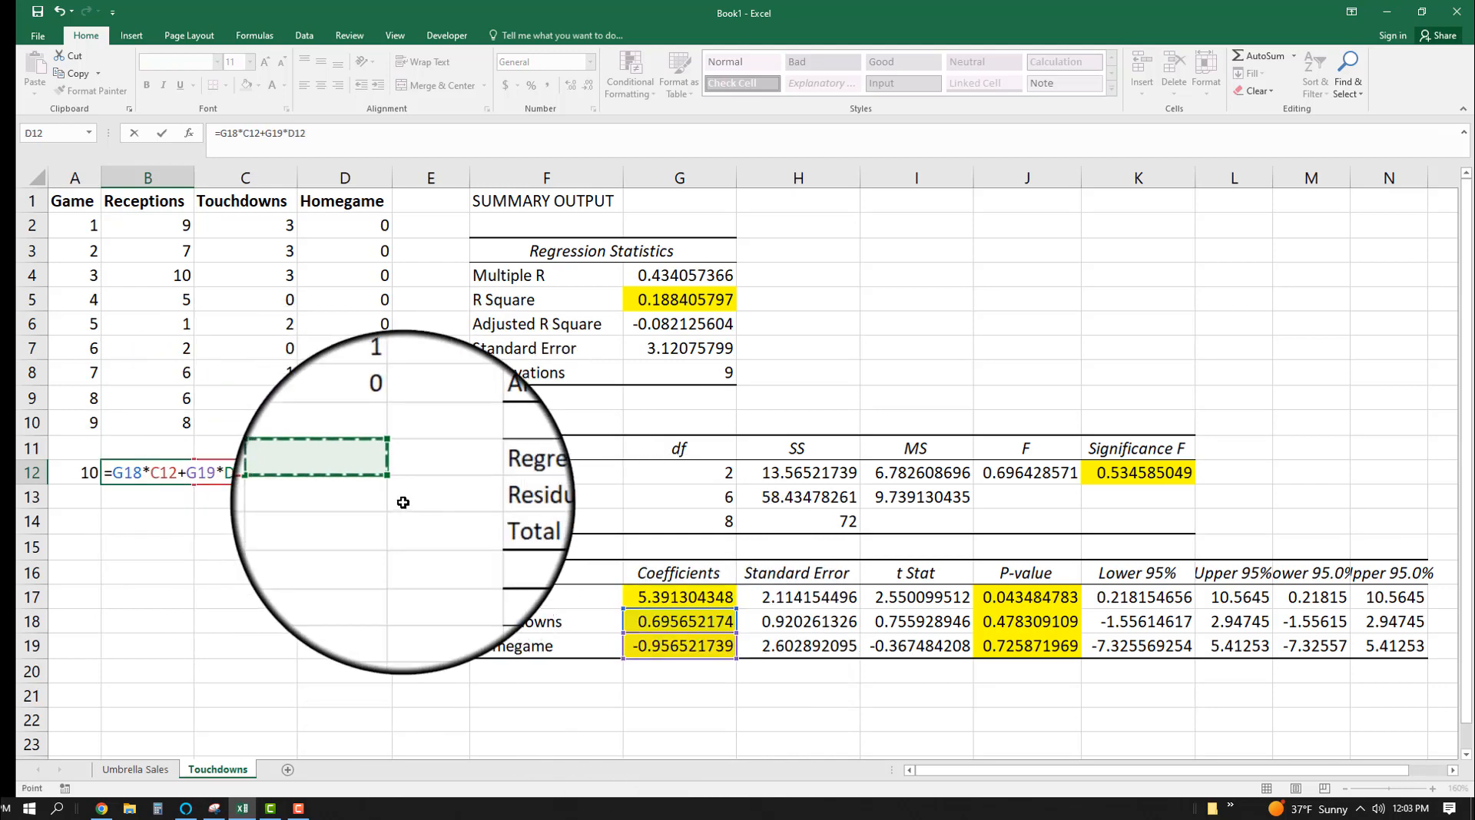
text(+)
click(679, 597)
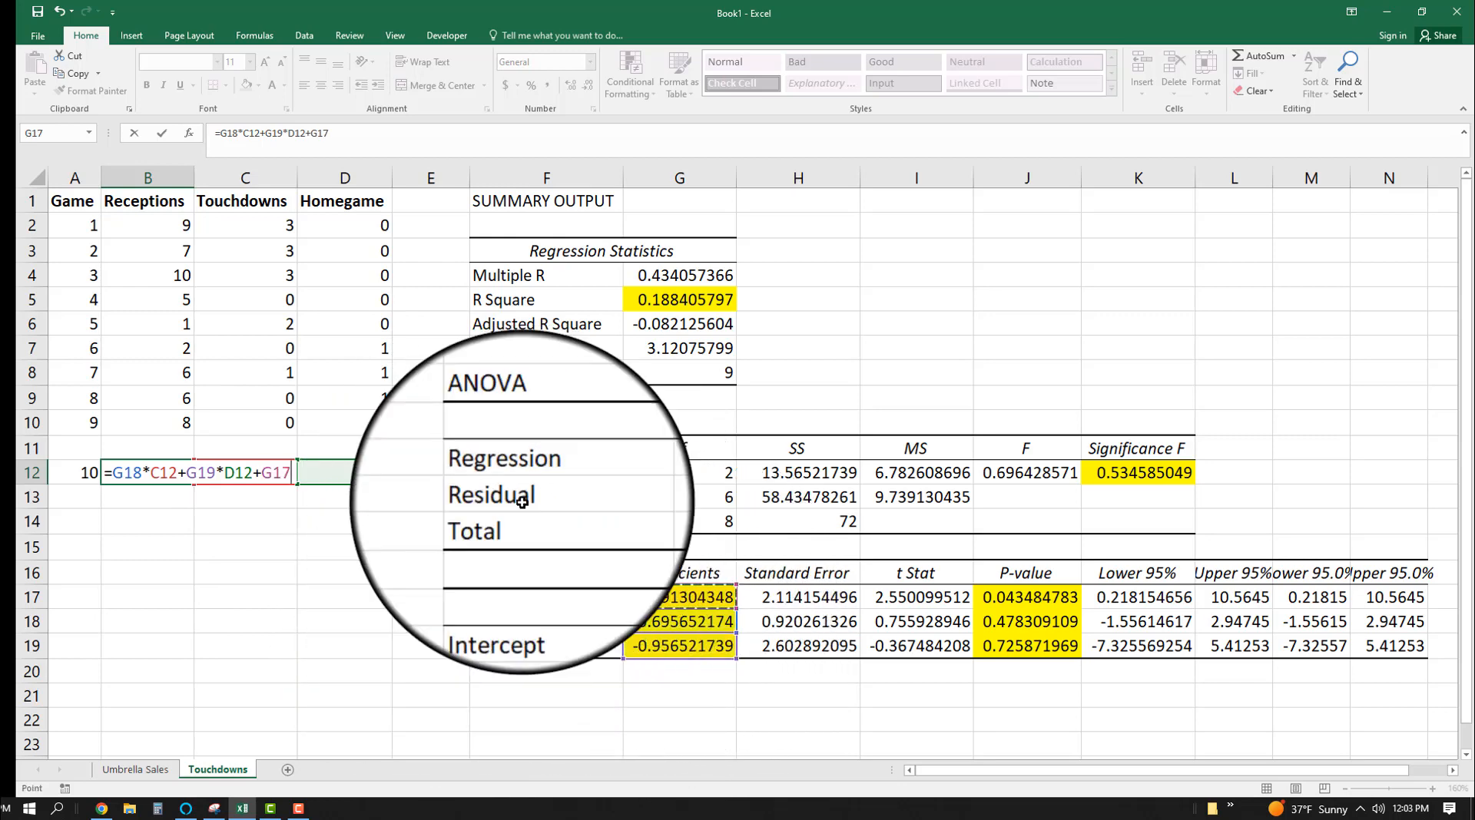
key(ctrl+Return)
Set game 10's touchdowns in C12 to 0 and select the prediction in B12.
key(Tab)
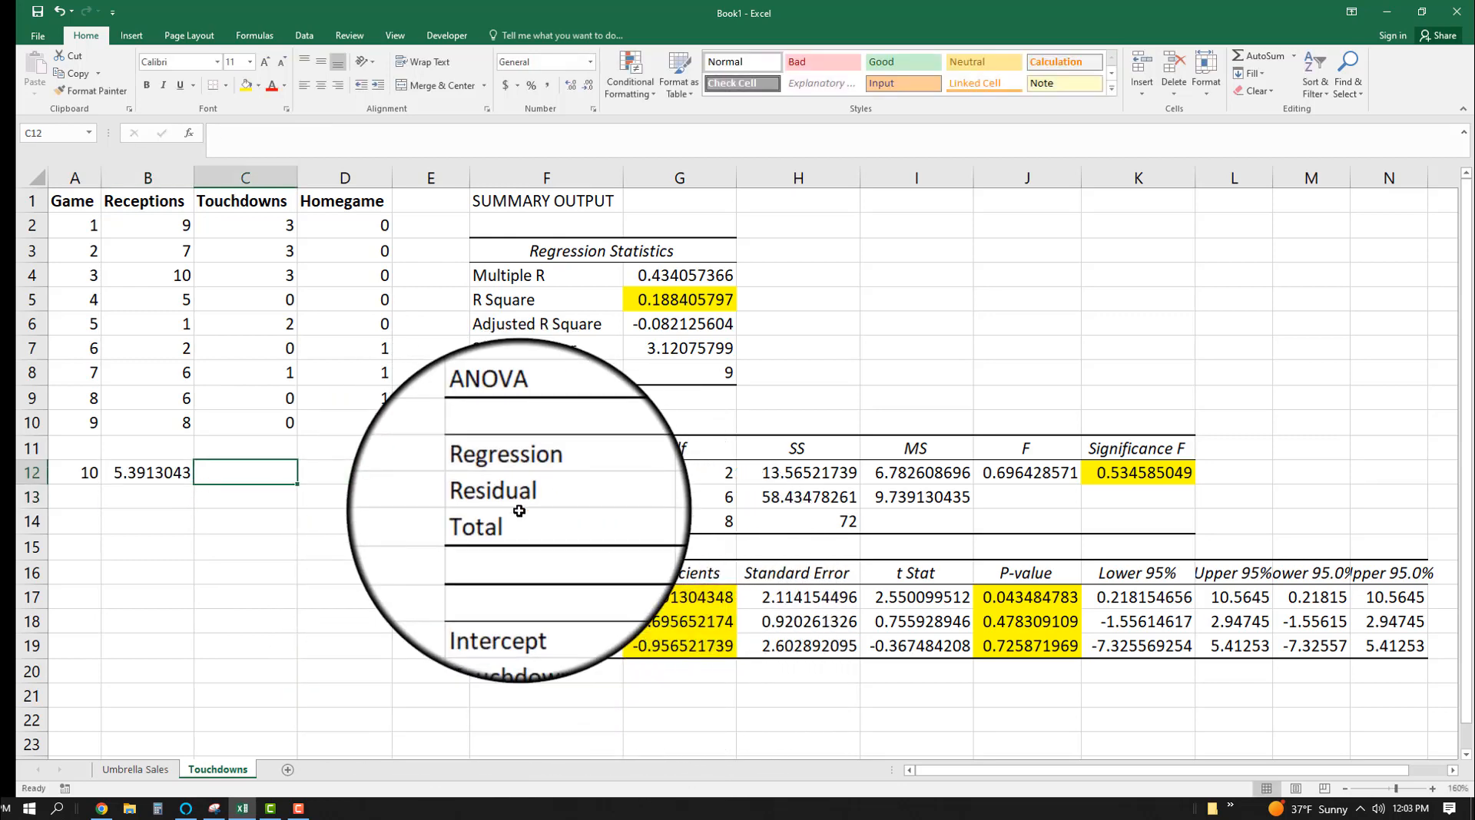
text(0)
key(ctrl+Return)
key(Left)
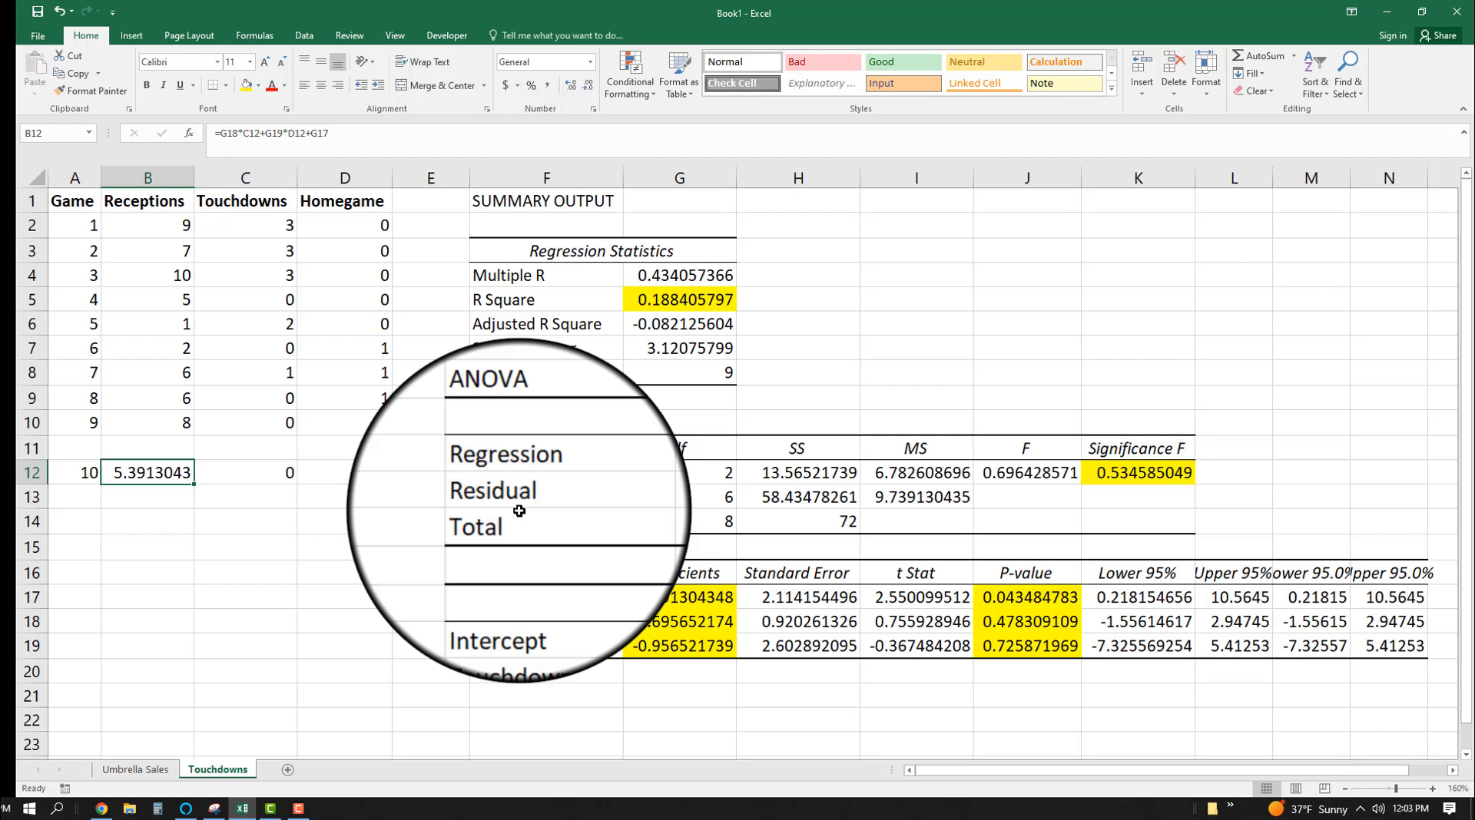
Set game 10's homegame value in D12 to 1.
key(Right)
key(Left)
key(Right)
key(Right)
key(Left)
key(Left)
key(Right)
key(Right)
text(1)
key(Return)
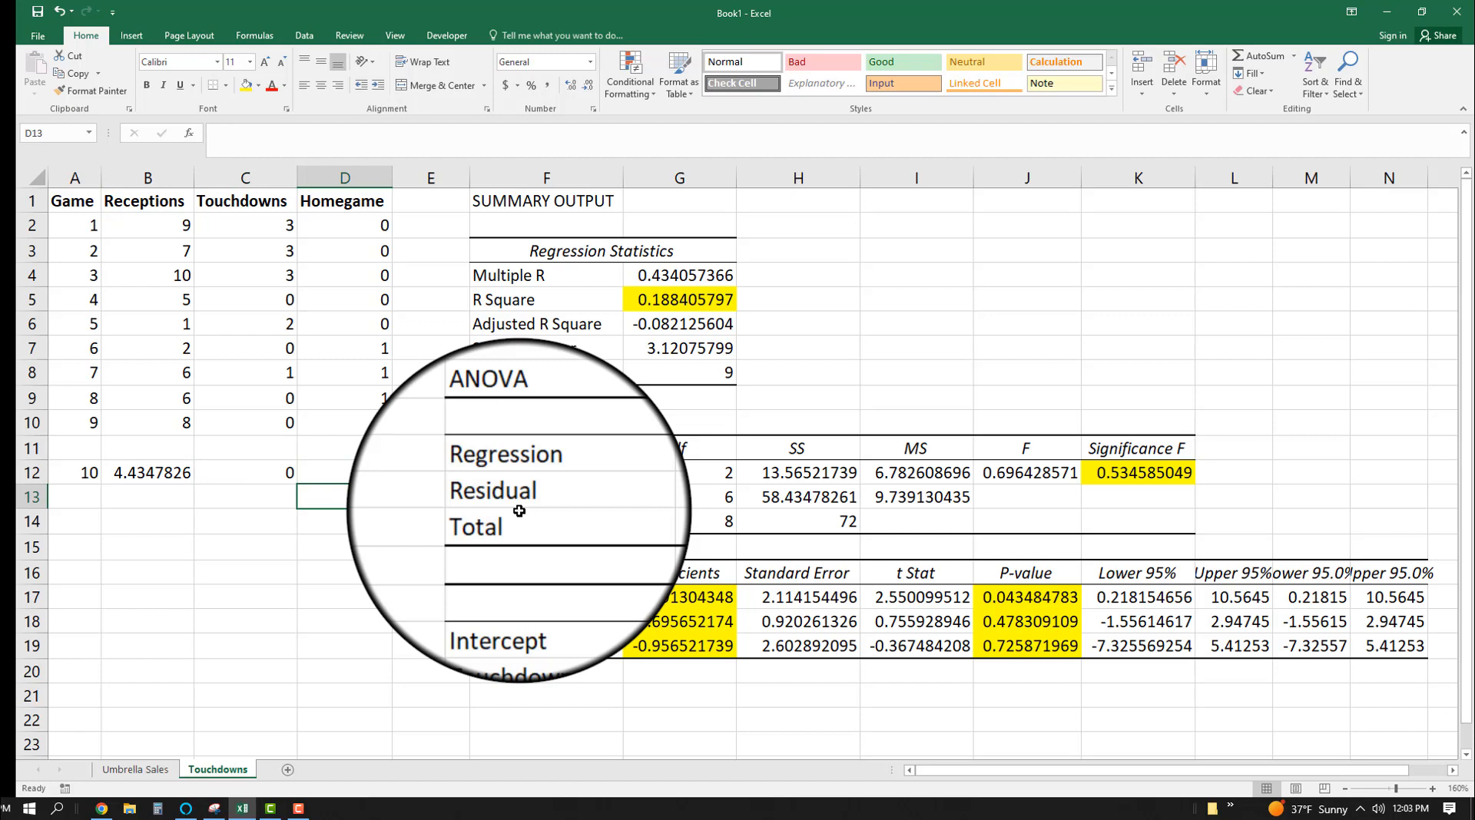
Set game 10's touchdowns in C12 to 3.
key(Up)
key(Left)
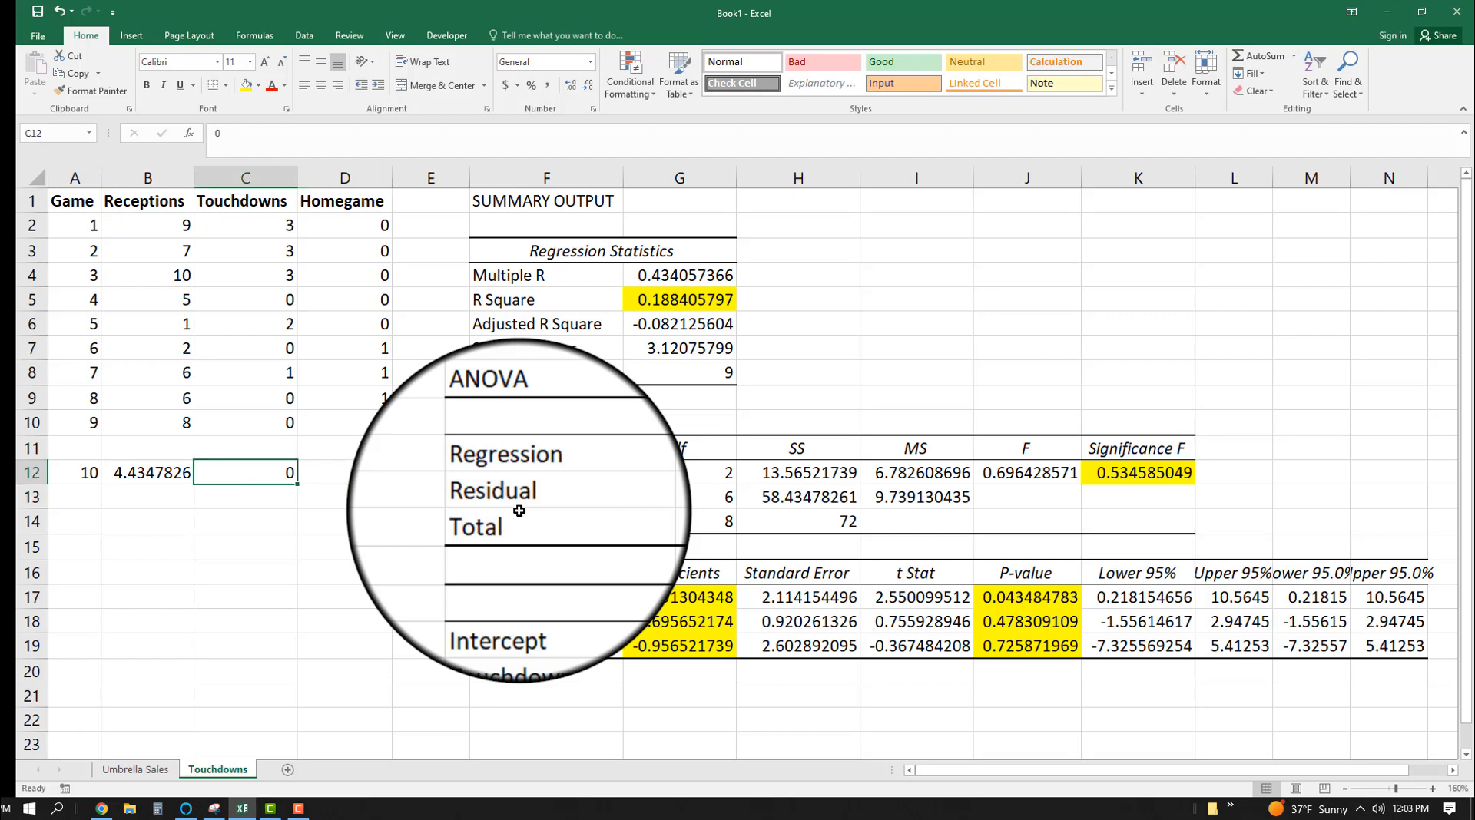
text(3)
key(Return)
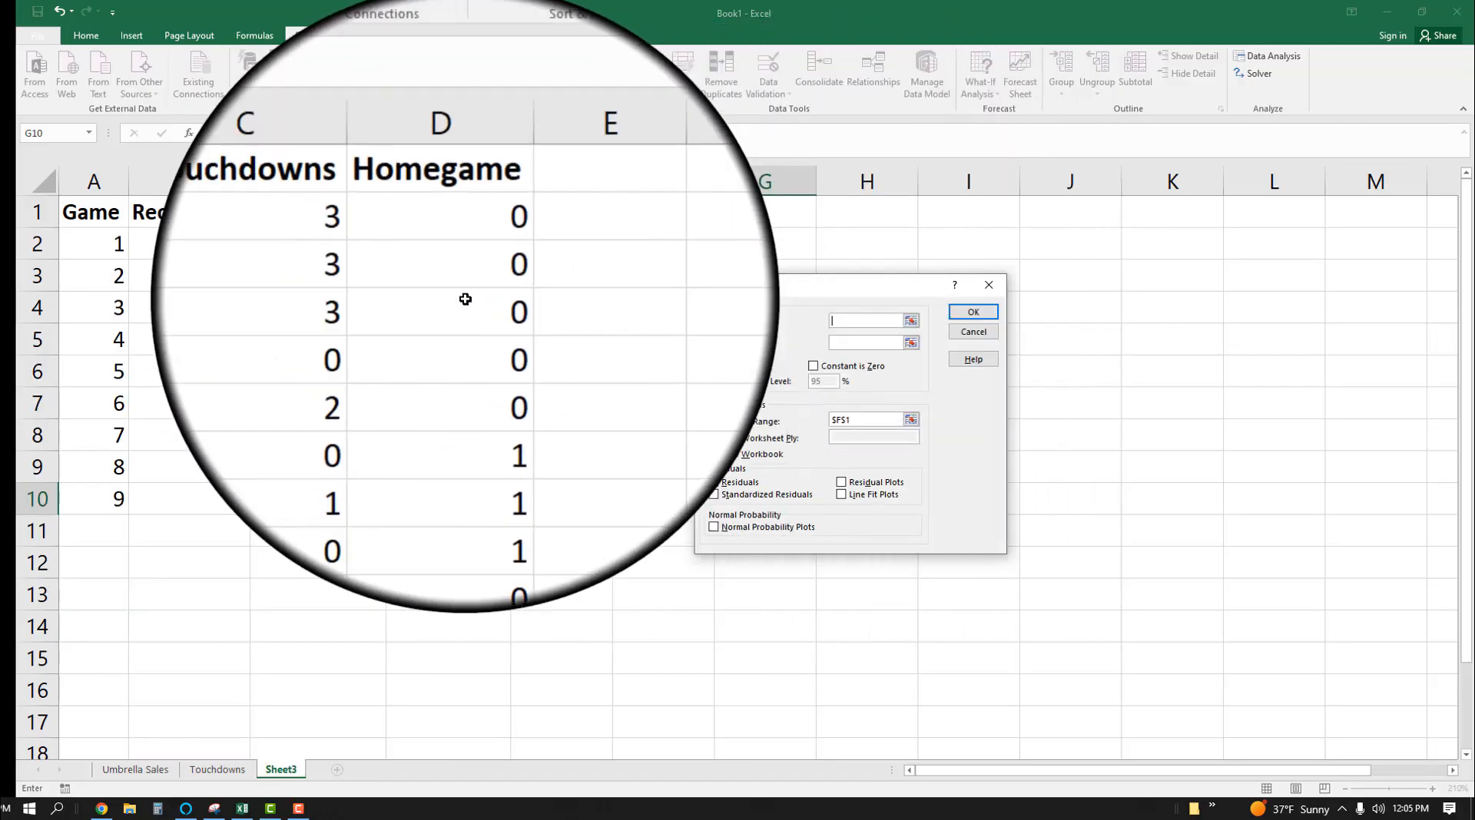
Set the regression's Y range to Touchdowns in C1:C10 and its X range to B1:D10.
drag(318, 212, 318, 501)
click(862, 344)
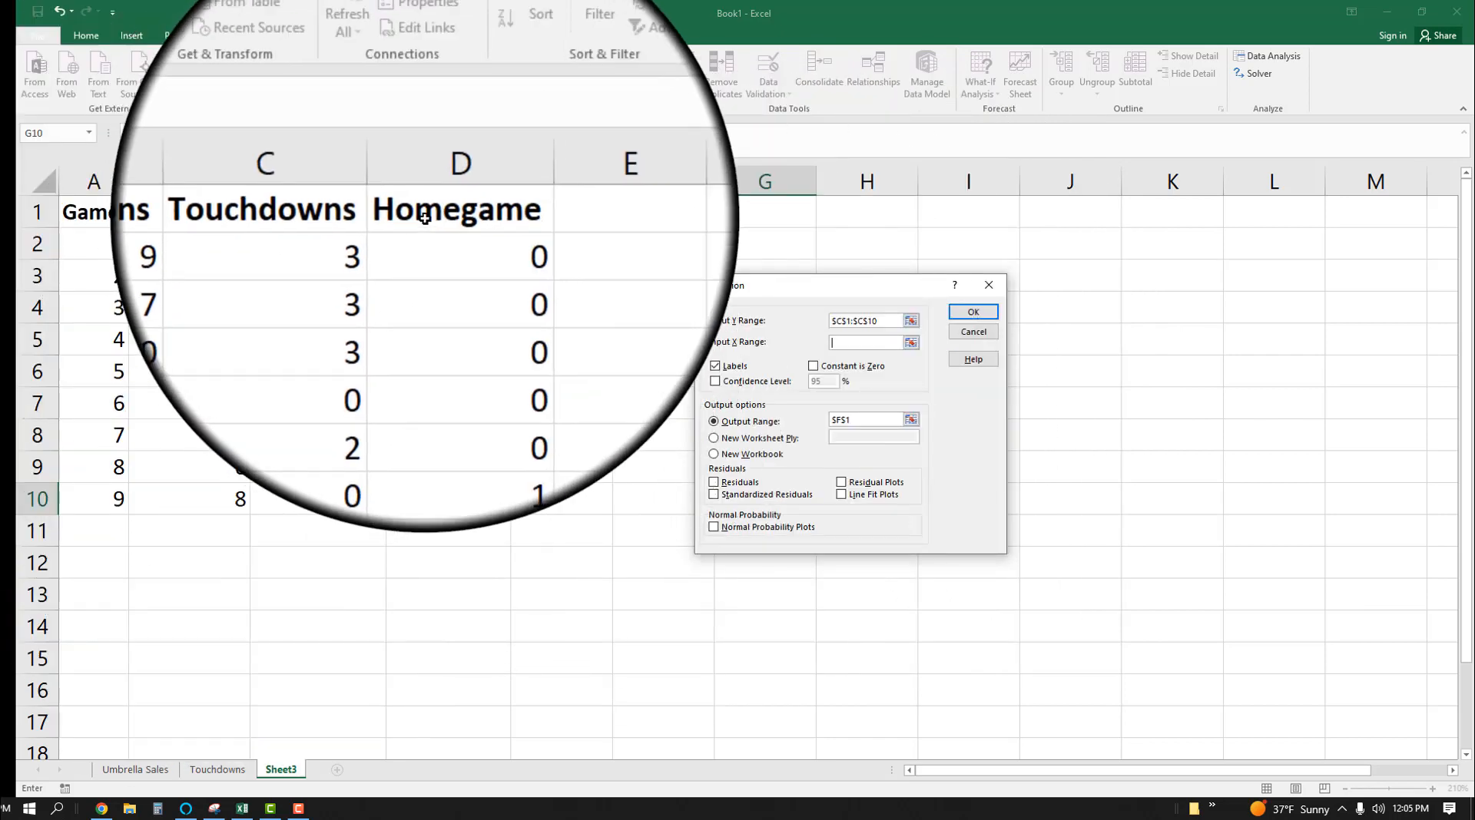
click(209, 218)
drag(209, 218, 450, 497)
Try to run the regression with the separate ranges B1:B10 and D1:D10 as X range, then close the regression setup.
click(884, 343)
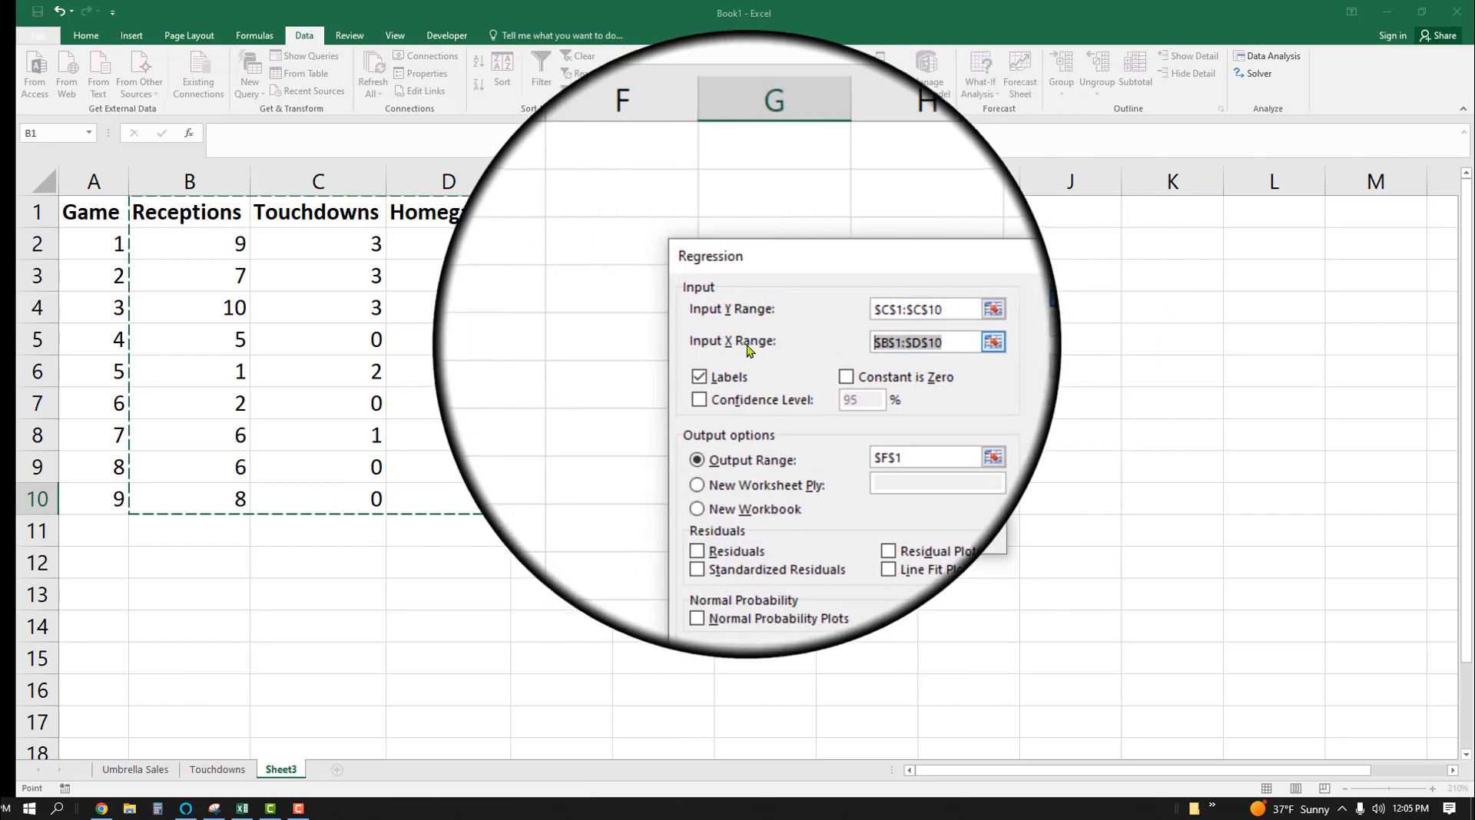
drag(190, 212, 231, 501)
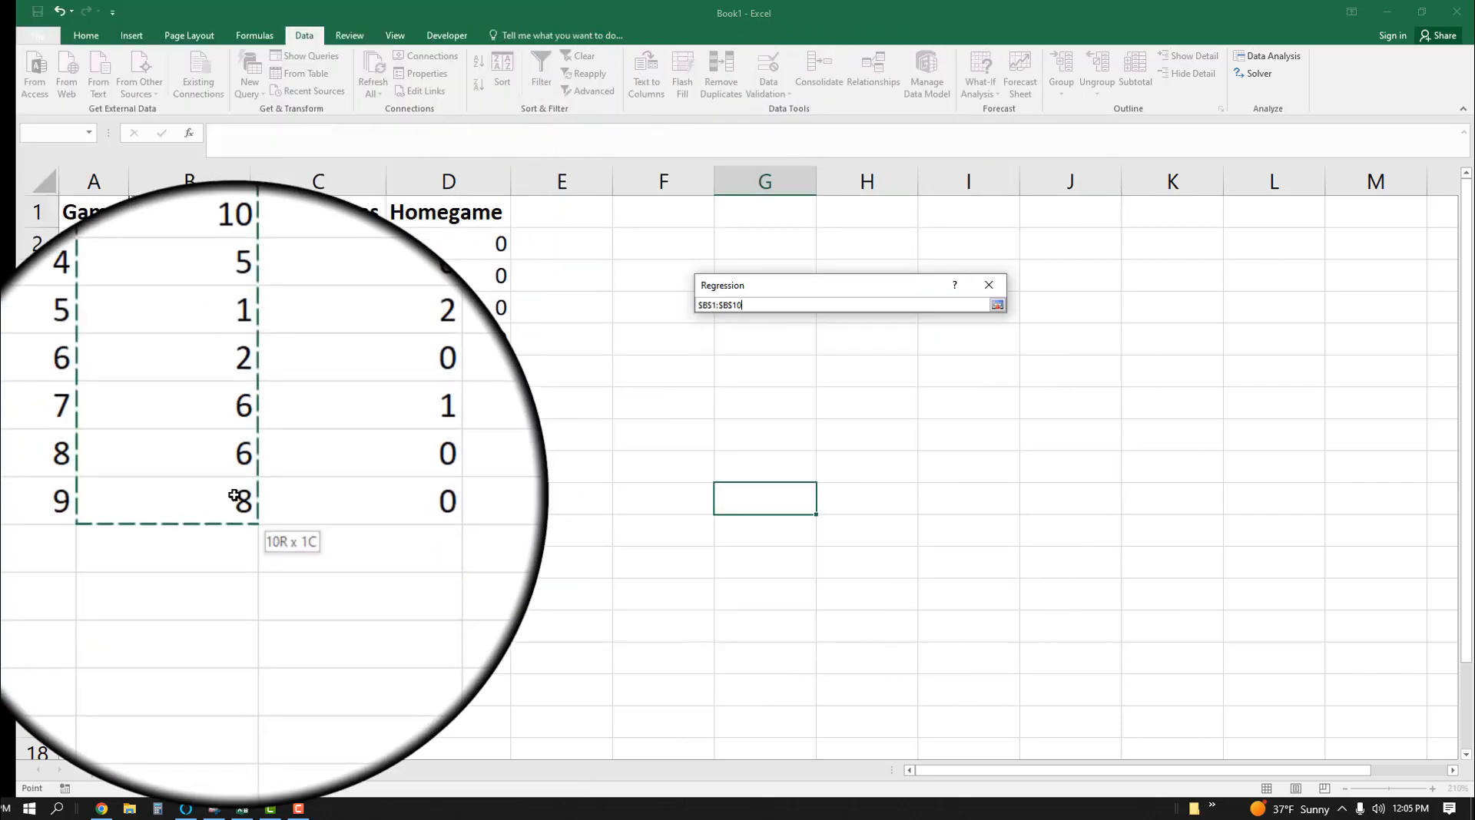
drag(464, 500, 472, 224)
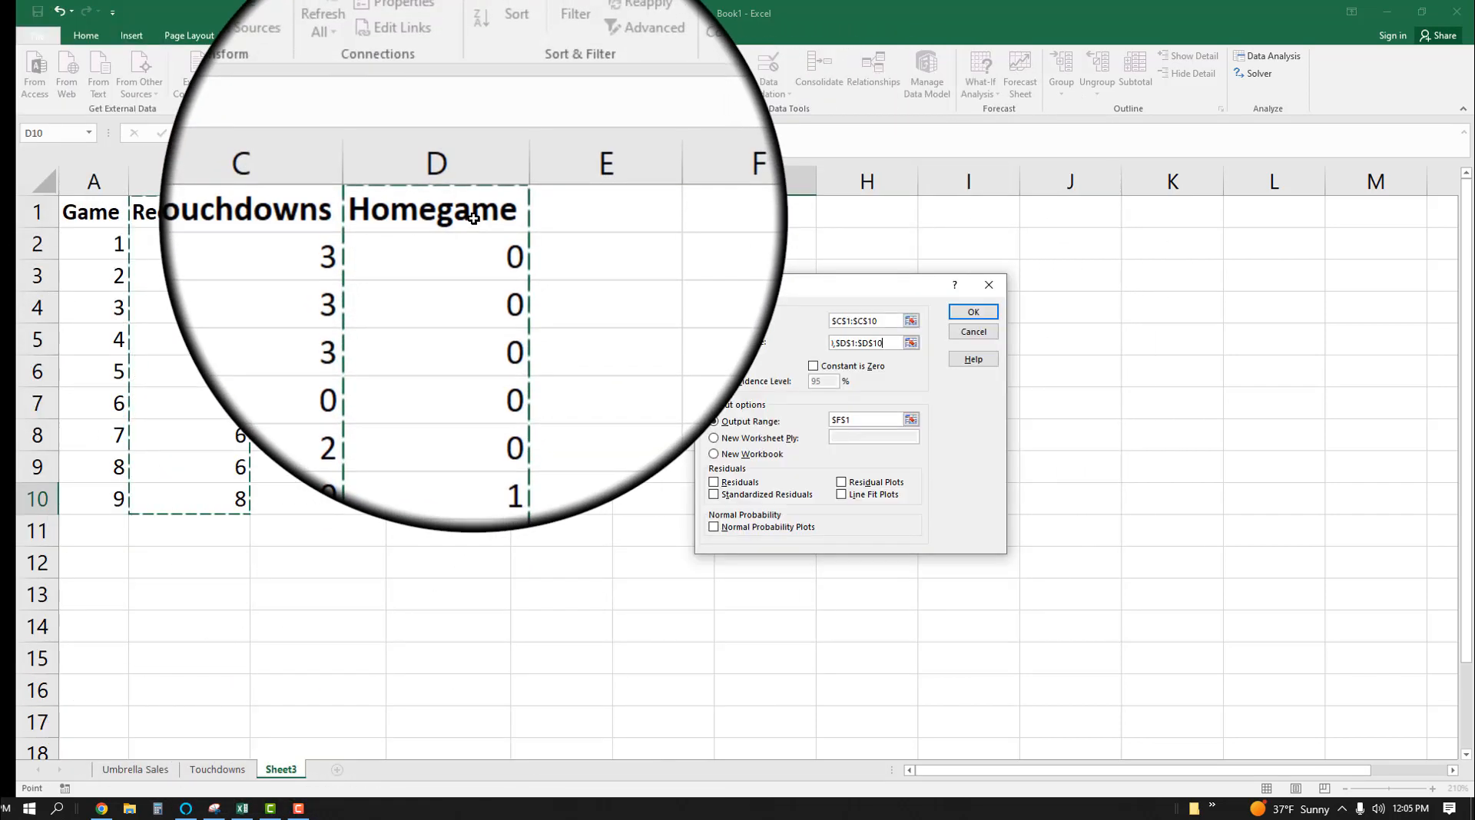
click(973, 312)
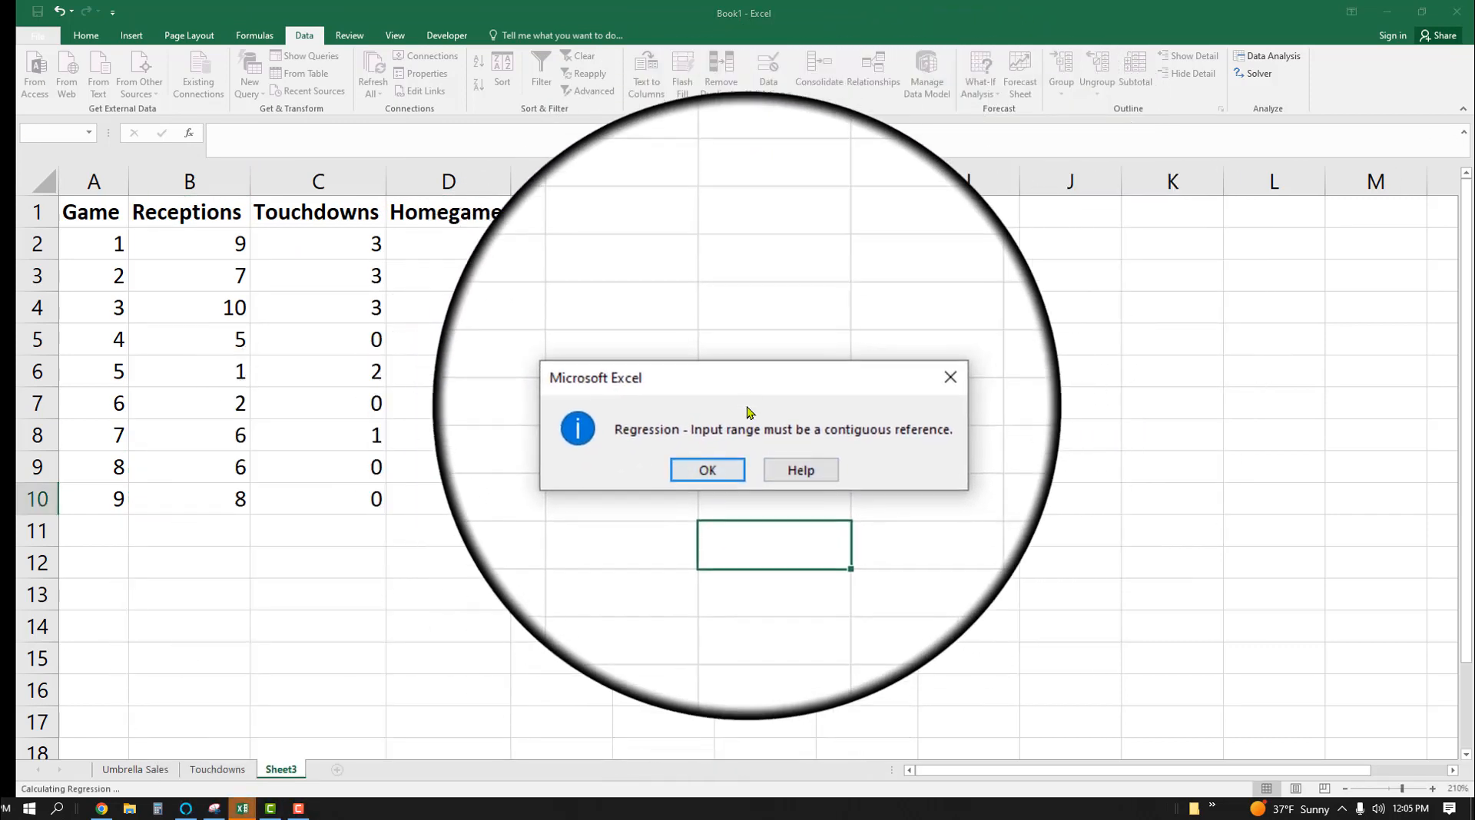
click(324, 383)
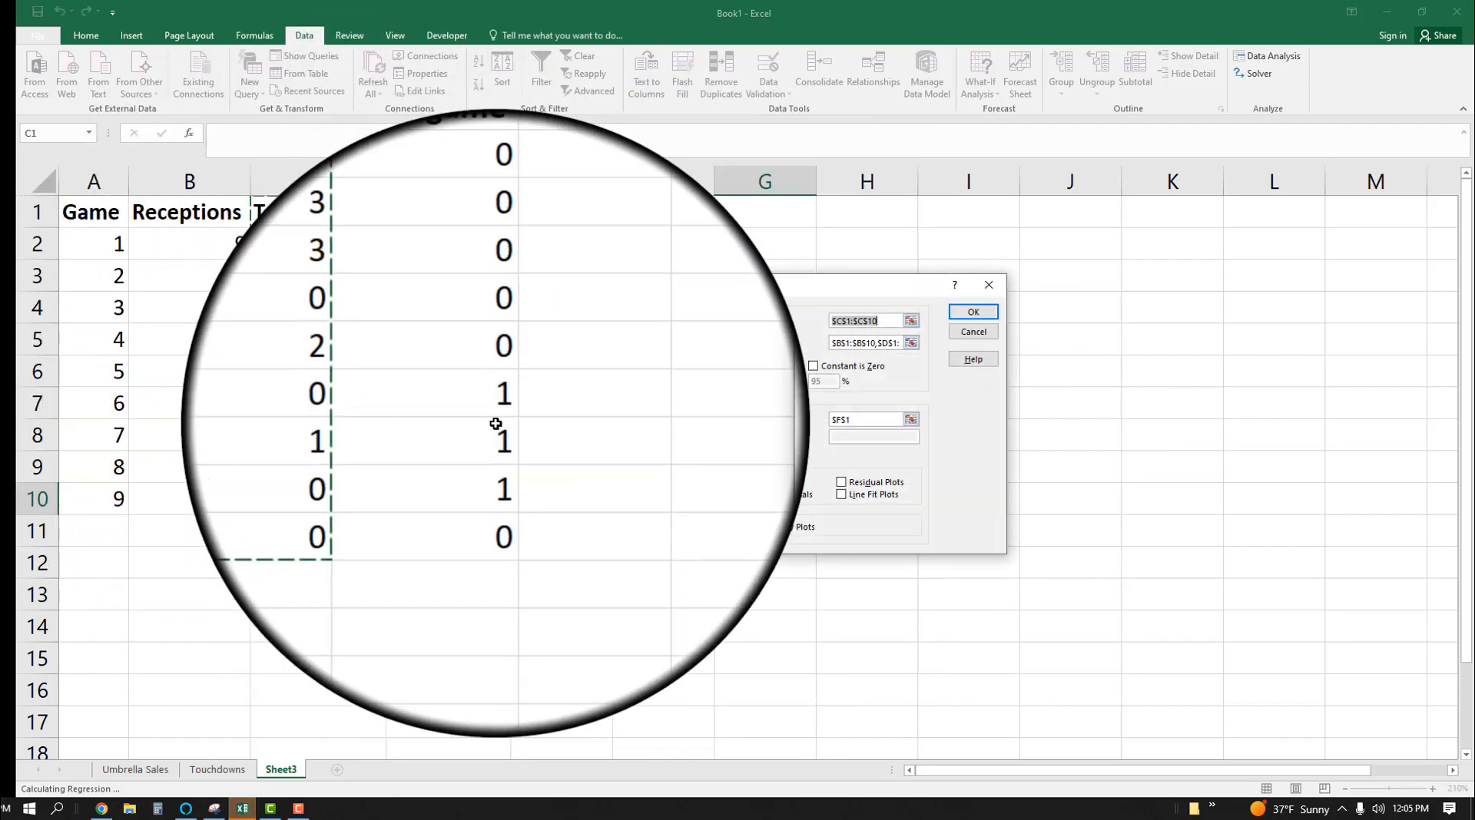
click(969, 345)
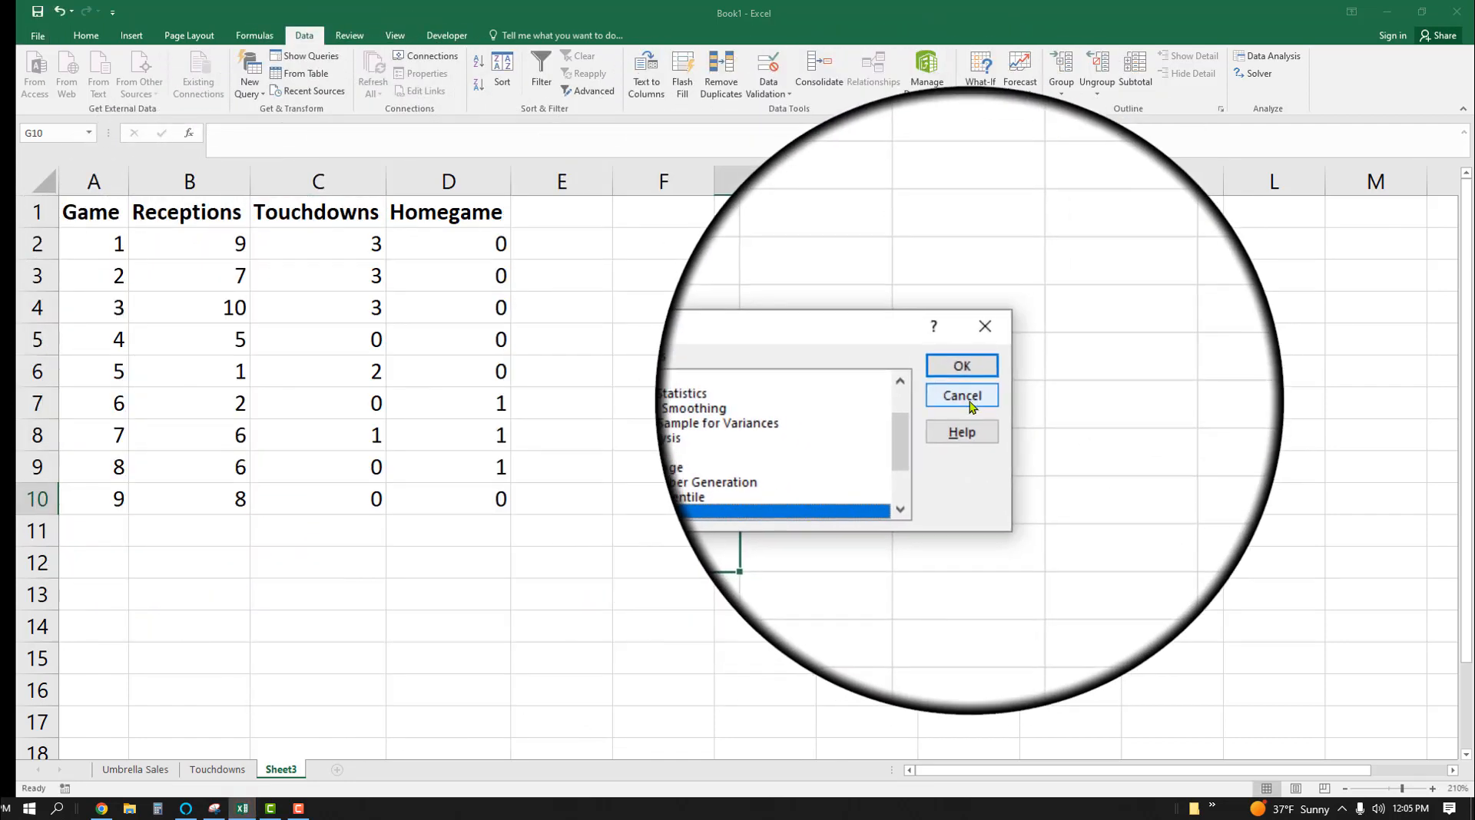
click(970, 402)
Highlight the Touchdowns, Receptions and Homegame columns in turn to compare their positions as regression variables.
click(776, 378)
drag(319, 213, 317, 499)
drag(201, 212, 204, 500)
drag(319, 213, 360, 489)
drag(201, 213, 246, 567)
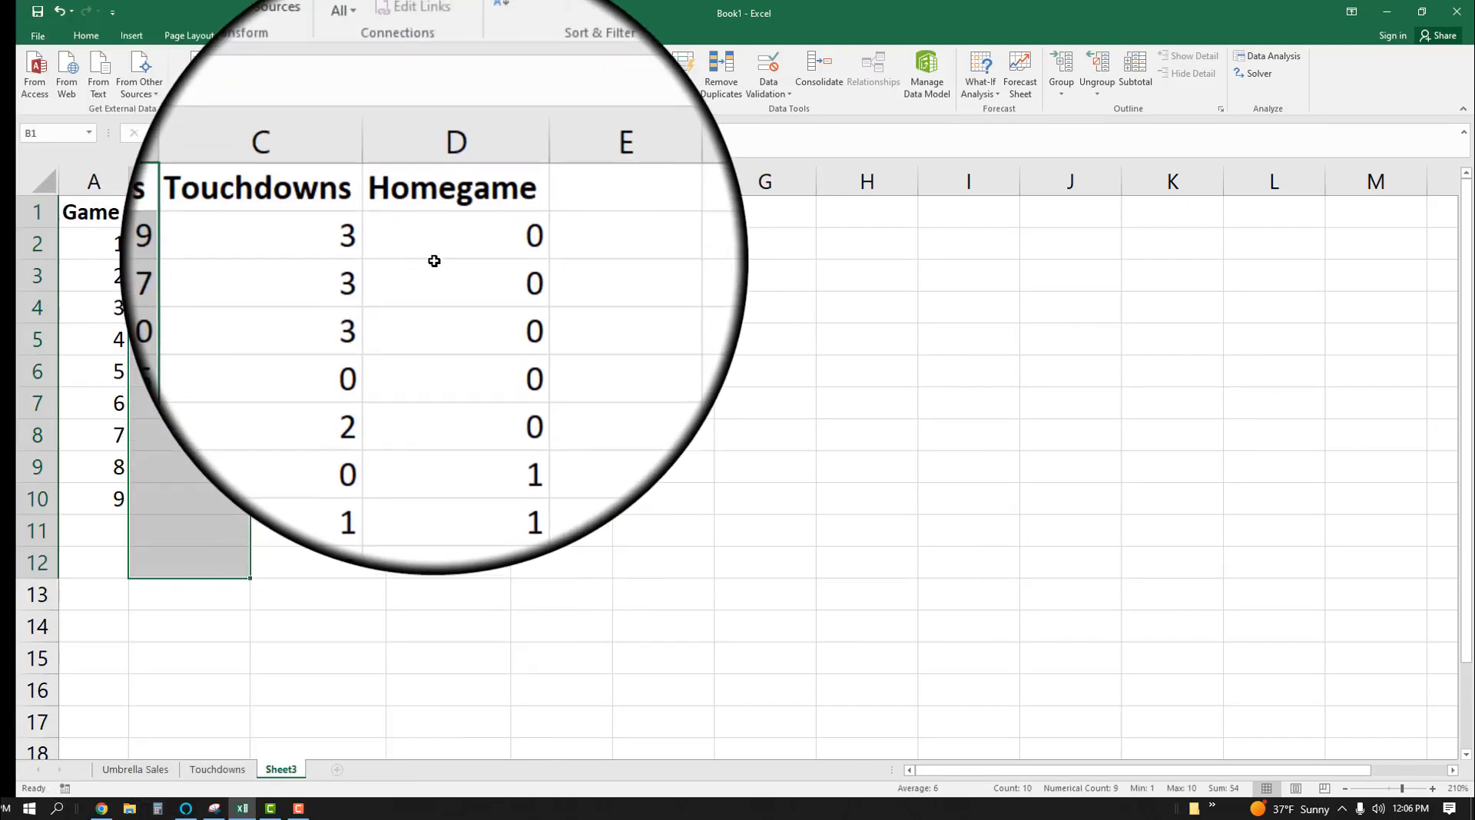
drag(447, 212, 459, 492)
Copy the Receptions data from B1:B10 to E1 and delete the original column B.
drag(211, 208, 212, 489)
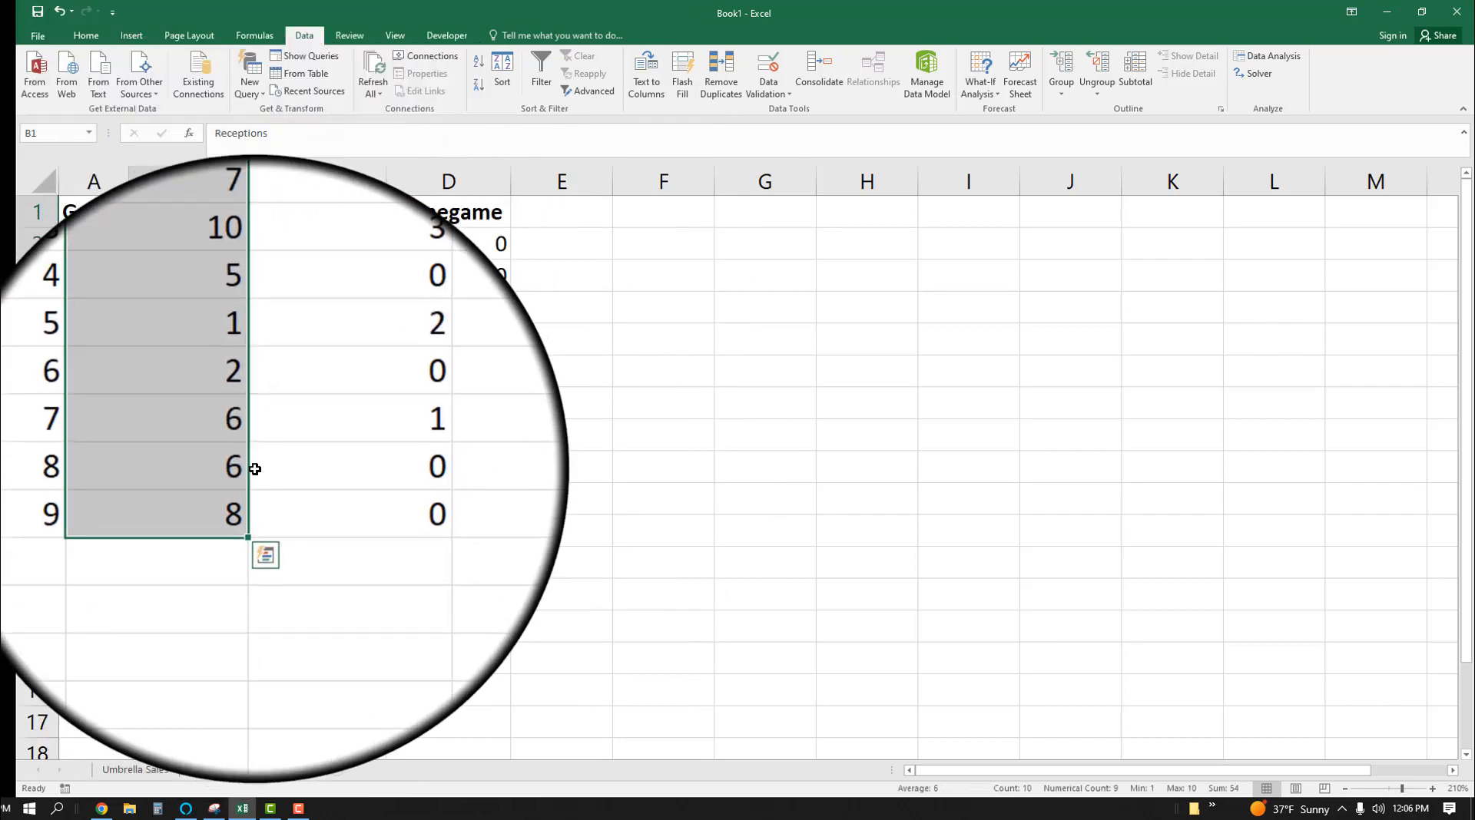
key(ctrl+c)
click(550, 218)
key(ctrl+v)
right_click(190, 185)
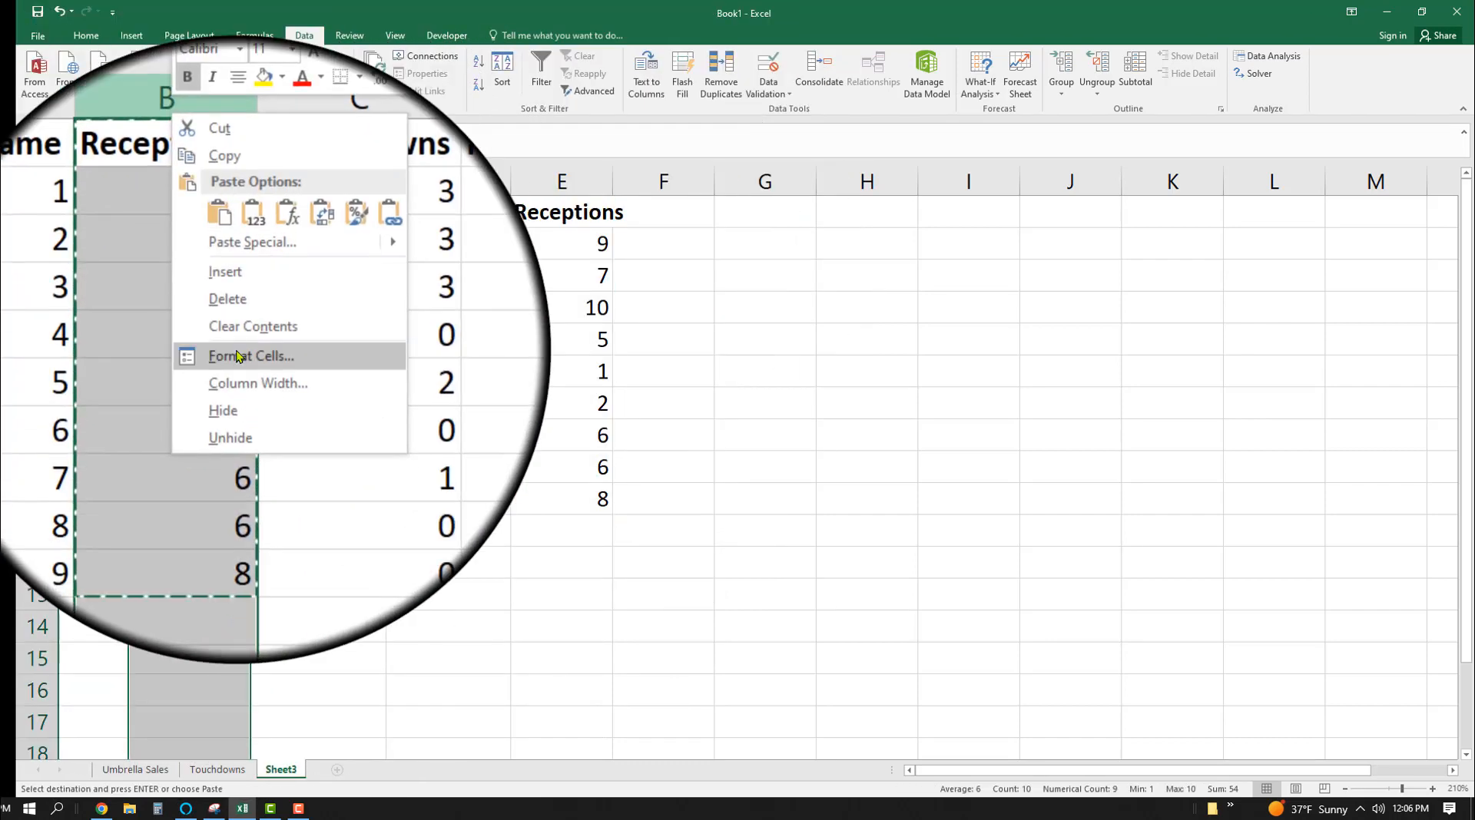
click(226, 311)
Autofit the width of the relocated Receptions column and check the Touchdowns data in column B.
click(584, 334)
double_click(485, 190)
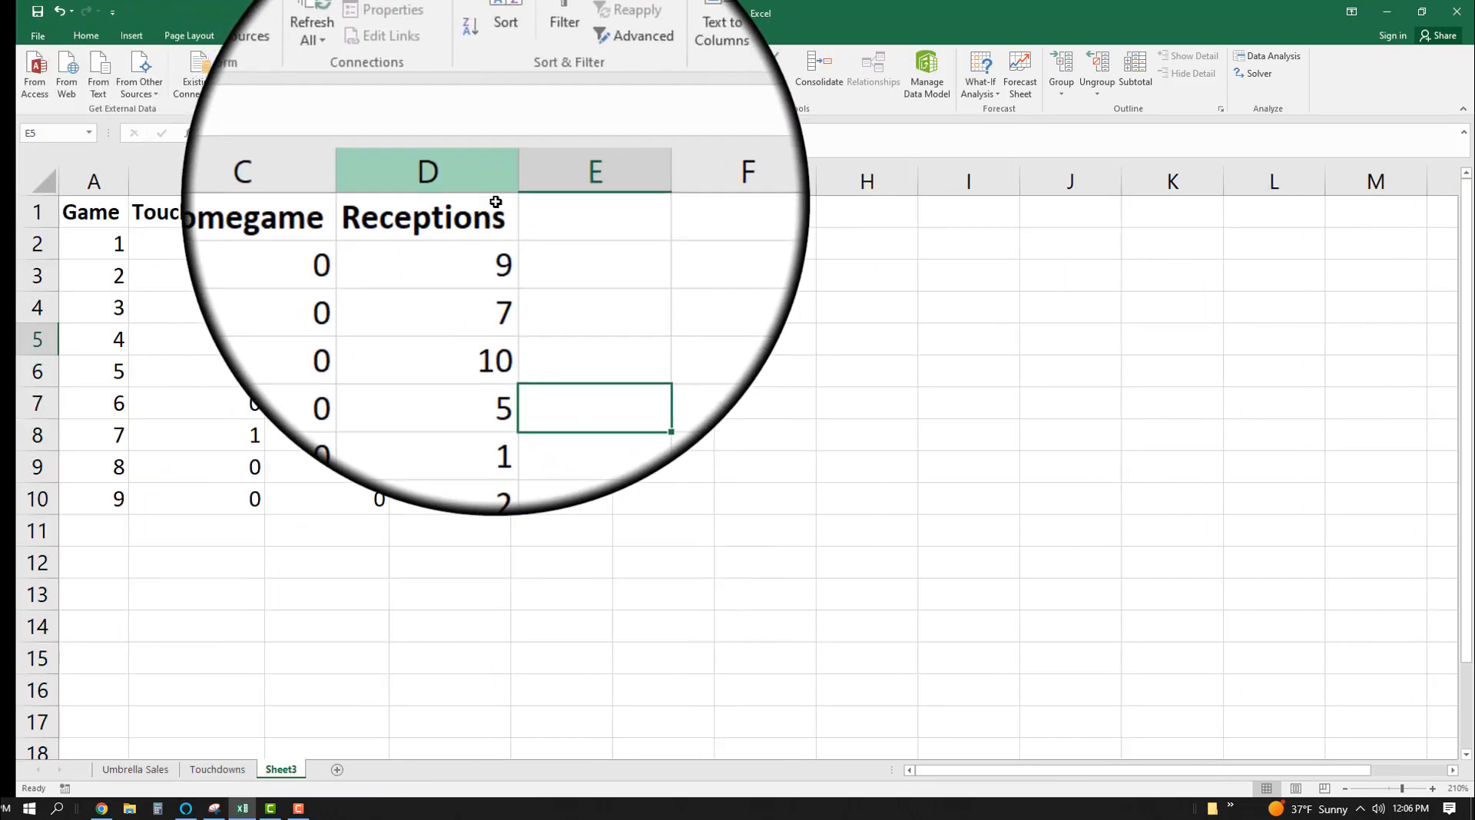
click(306, 574)
drag(212, 212, 254, 447)
click(230, 533)
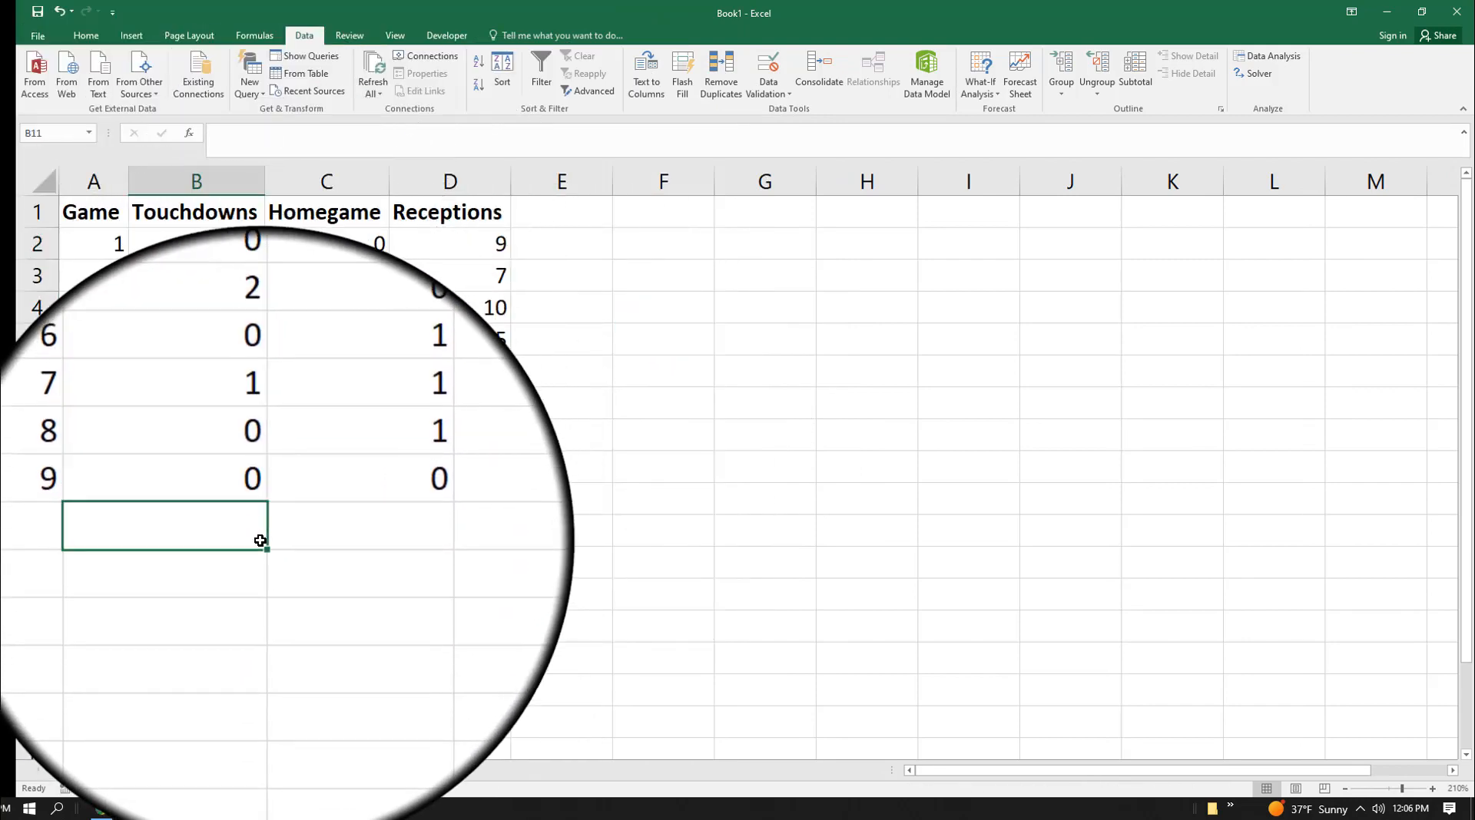
Open the Regression analysis and clear its old Y and X input ranges.
click(1260, 62)
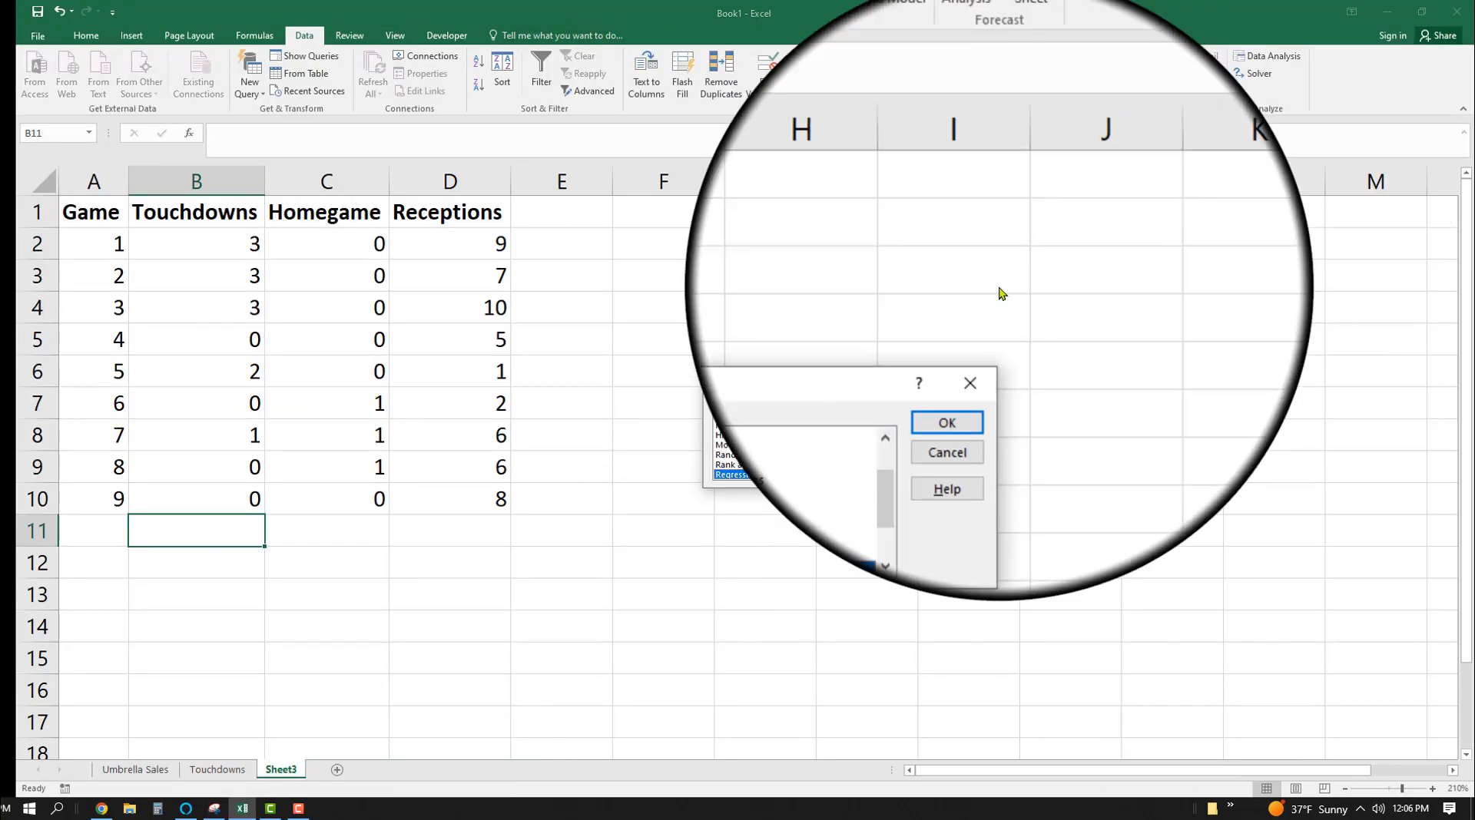
click(953, 418)
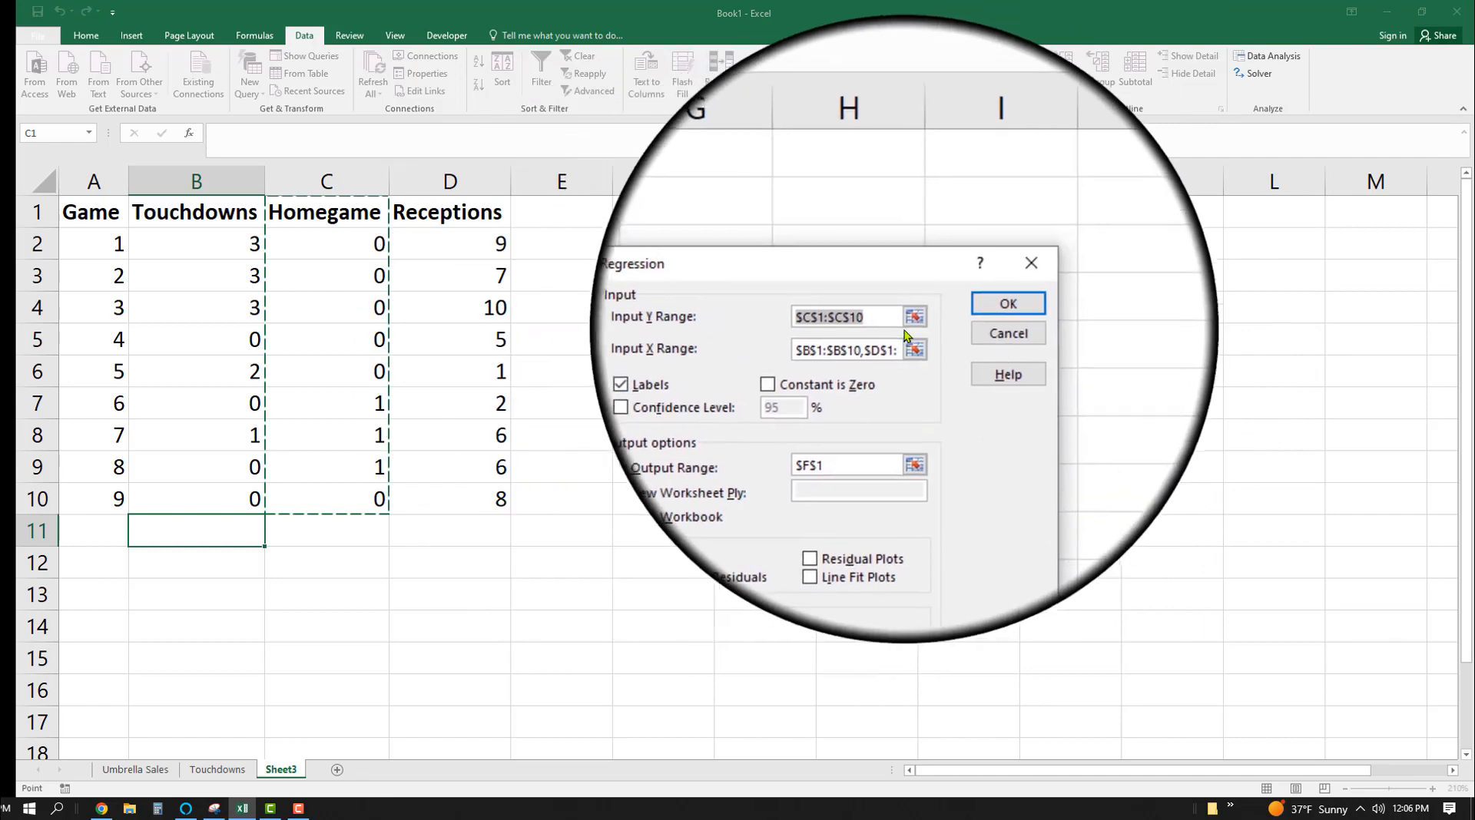
key(Delete)
drag(850, 346, 960, 363)
key(BackSpace)
key(BackSpace)
key(BackSpace)
key(BackSpace)
key(BackSpace)
key(BackSpace)
key(BackSpace)
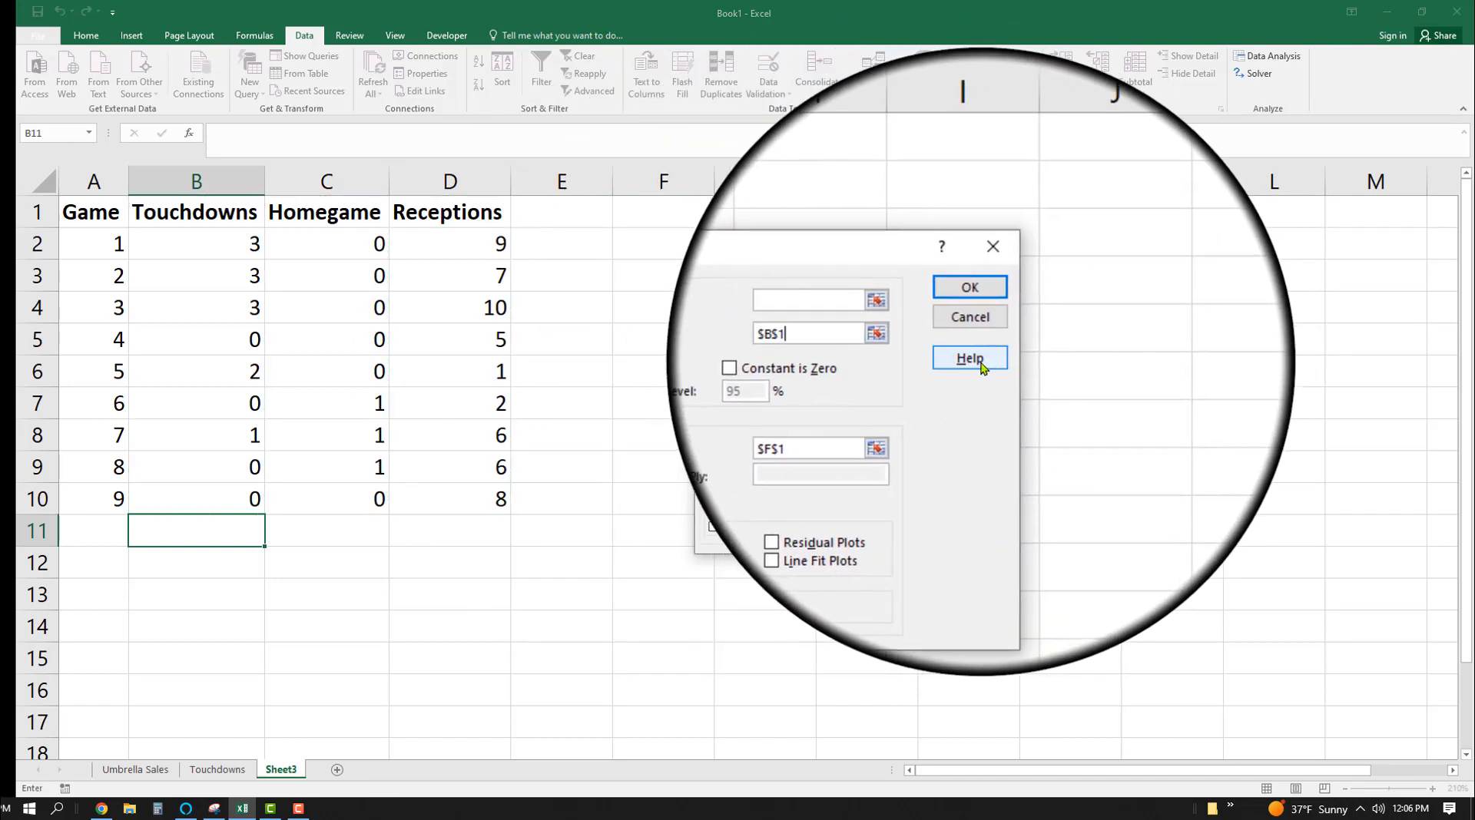
Run the regression with Touchdowns B1:B10 as Y range and C1:D10 as X range, with labels and output at F1.
click(879, 327)
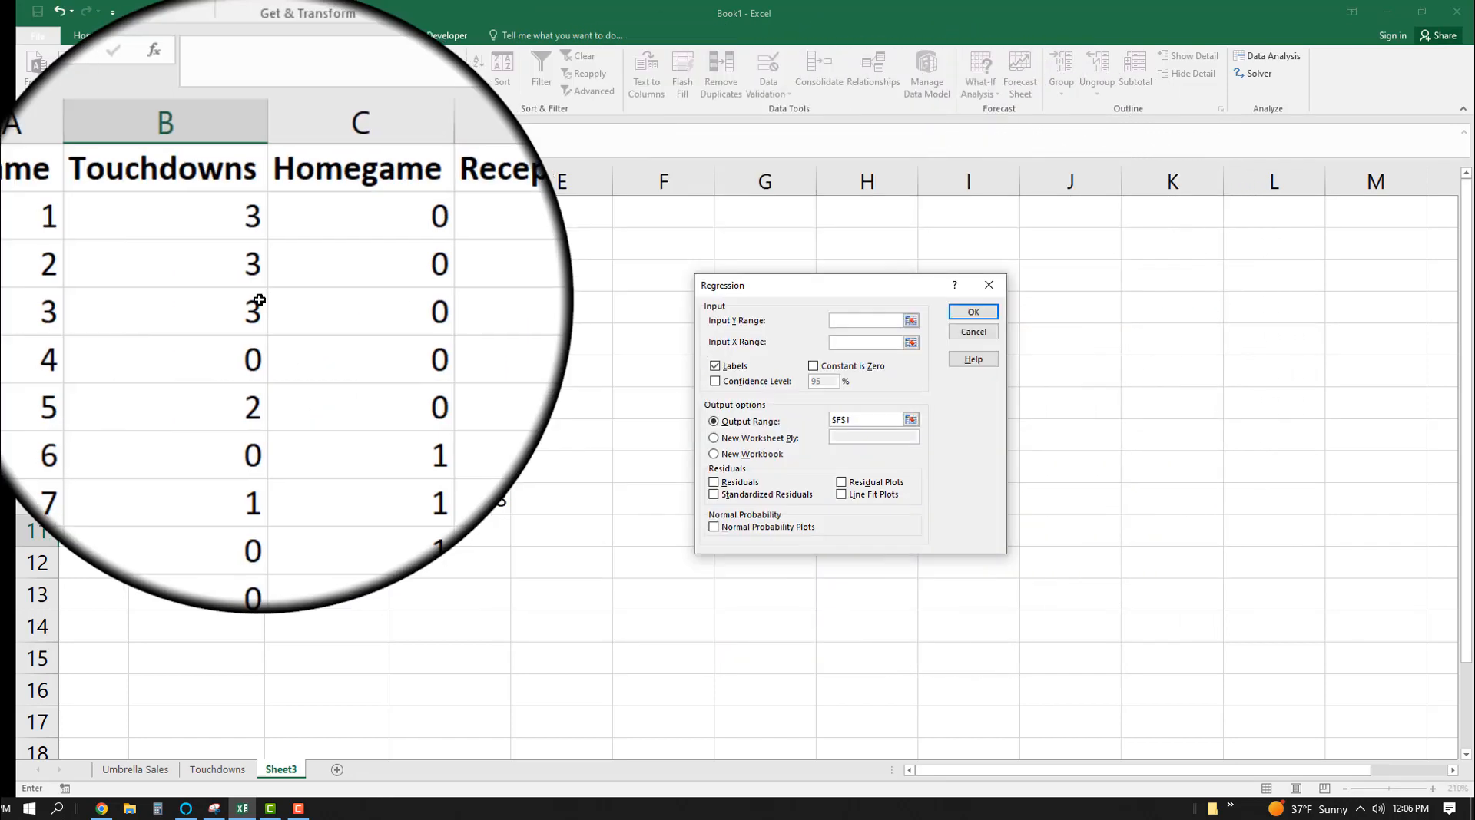
drag(196, 212, 196, 500)
click(852, 343)
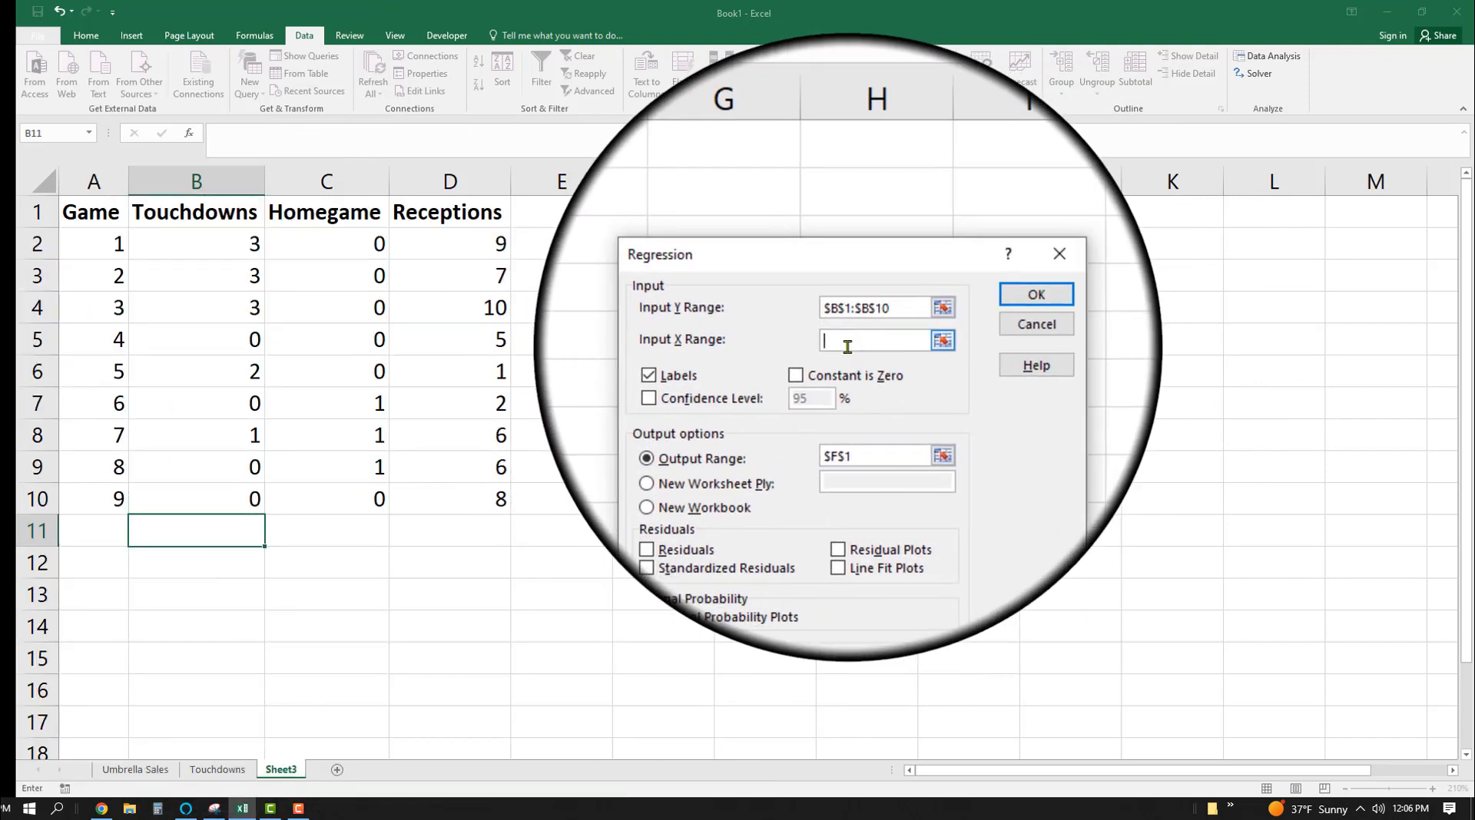
drag(326, 212, 489, 500)
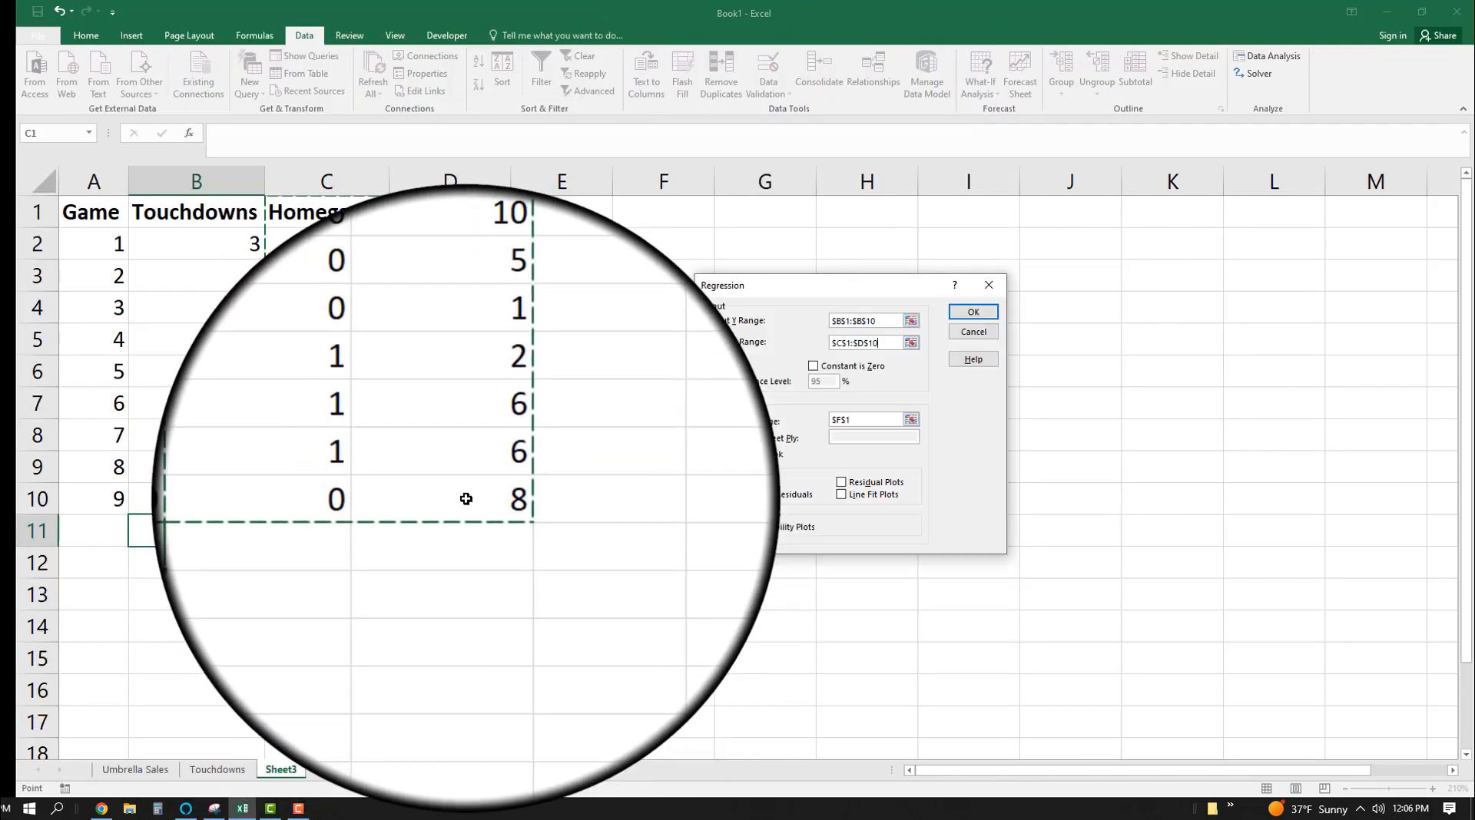
click(980, 307)
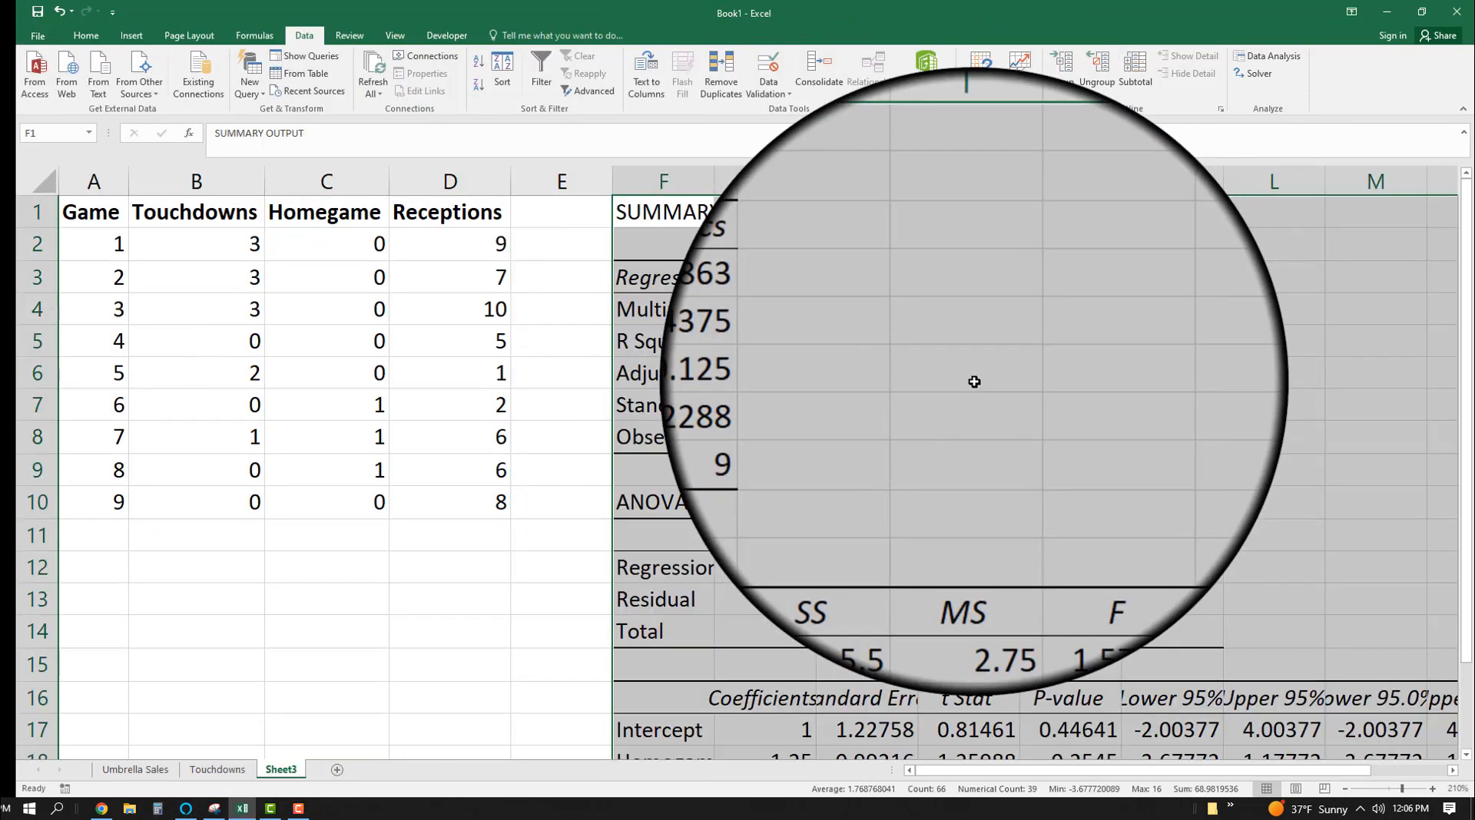
click(975, 380)
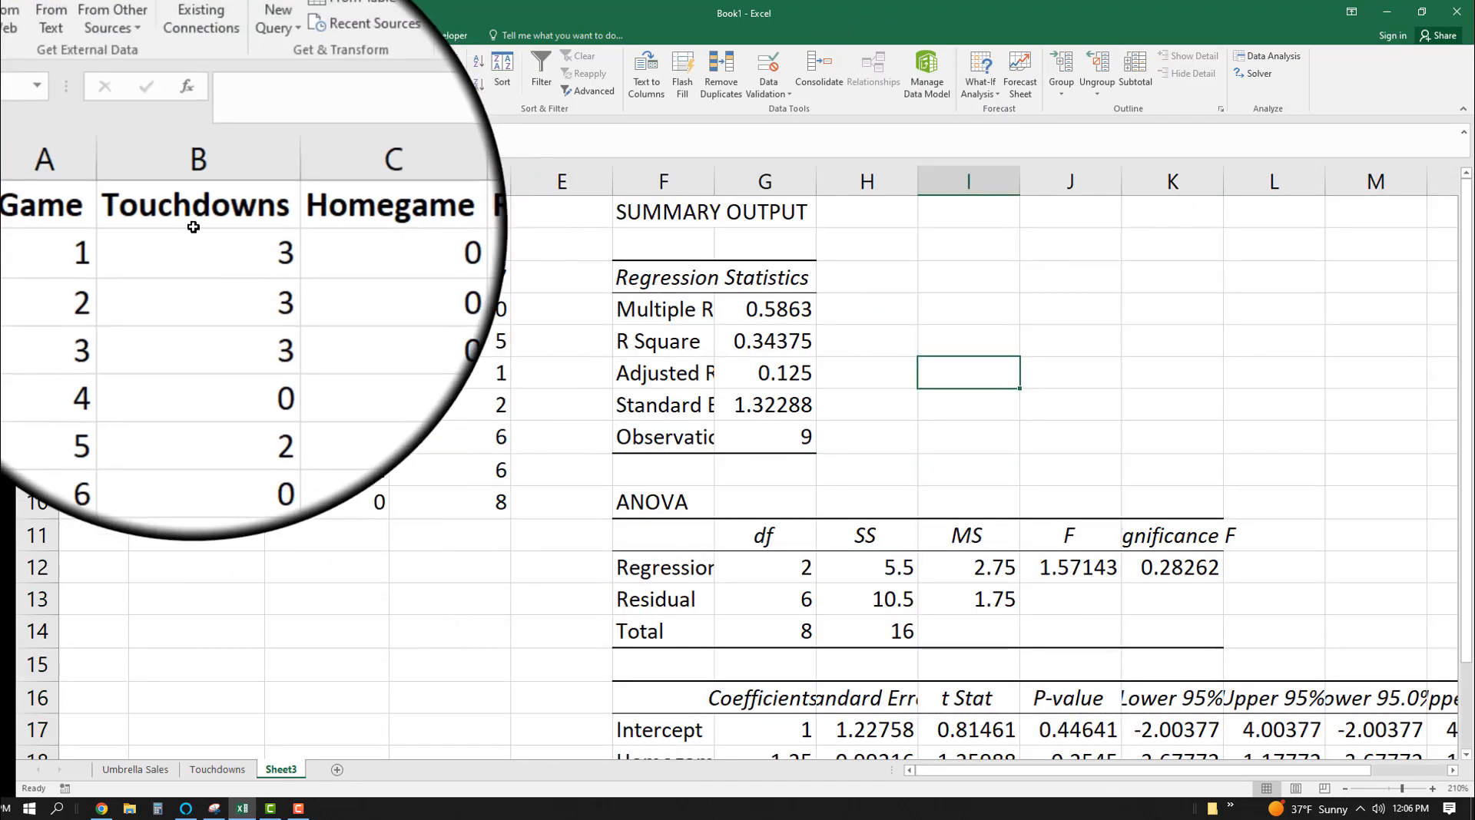
Enter game number 10 in A12 and the touchdowns prediction formula =G18*C12+G19*D12+G17 in B12.
click(96, 537)
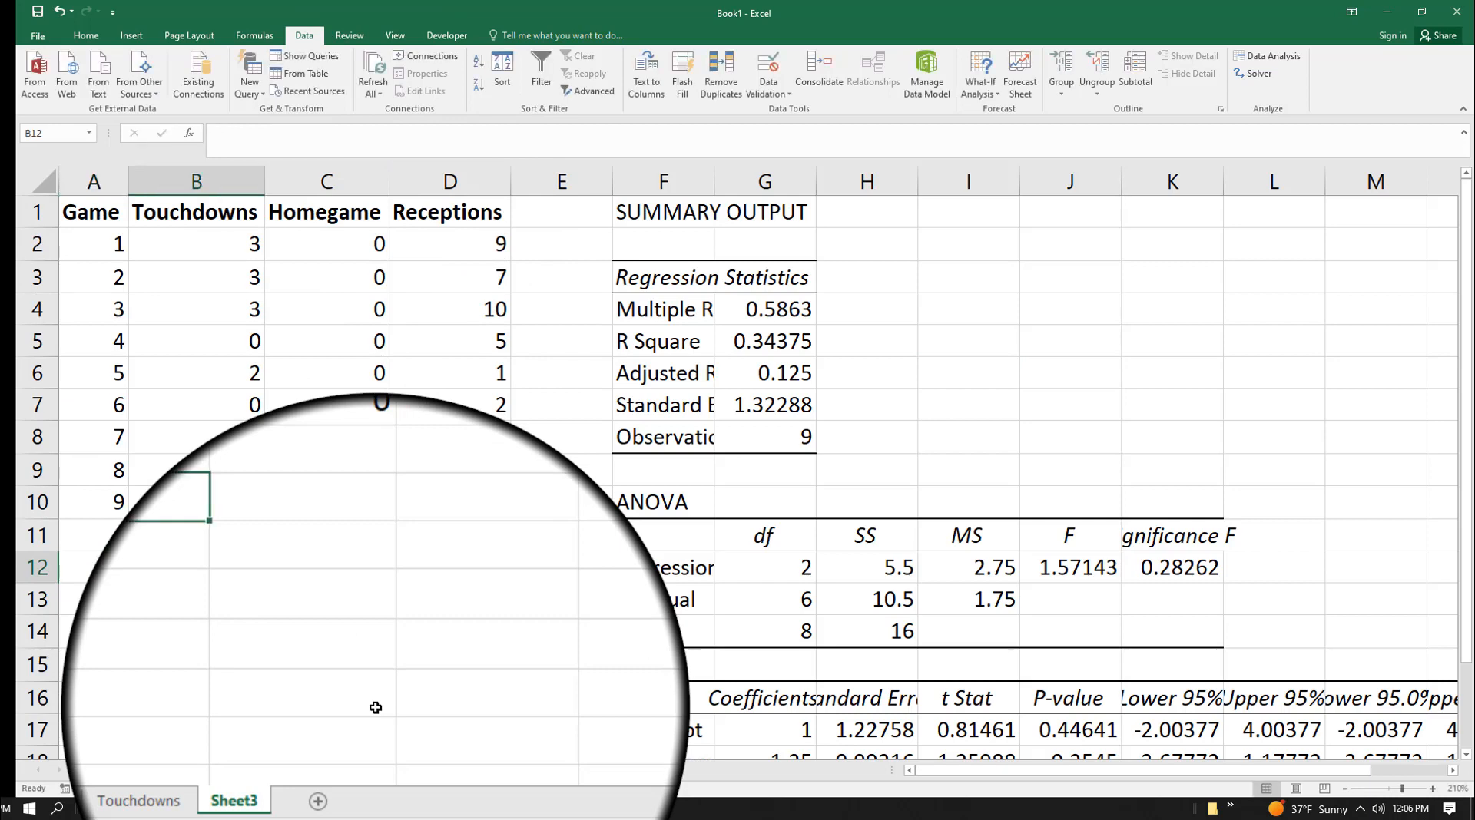
scroll(493, 645, down, 1)
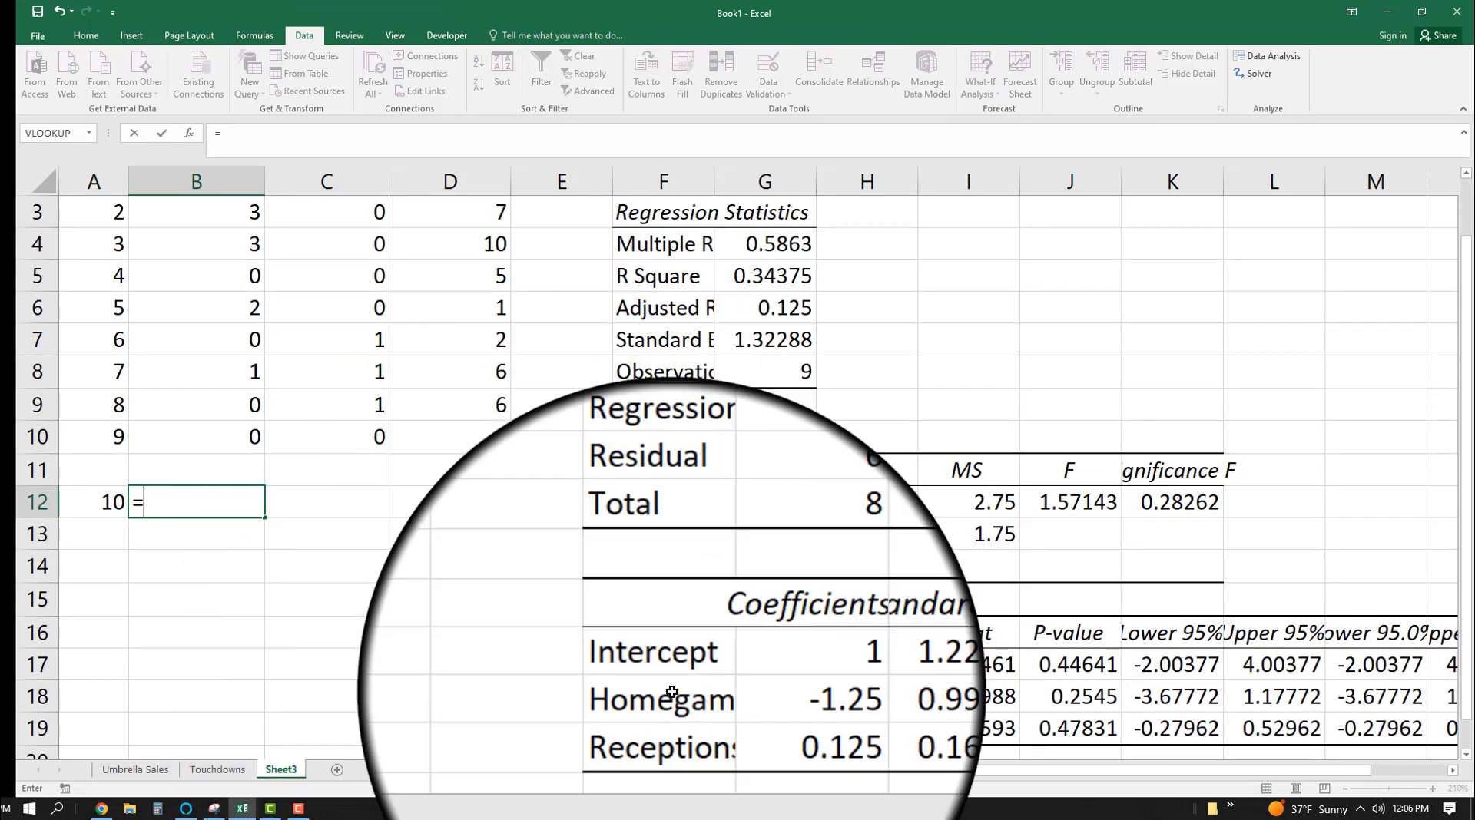
click(779, 699)
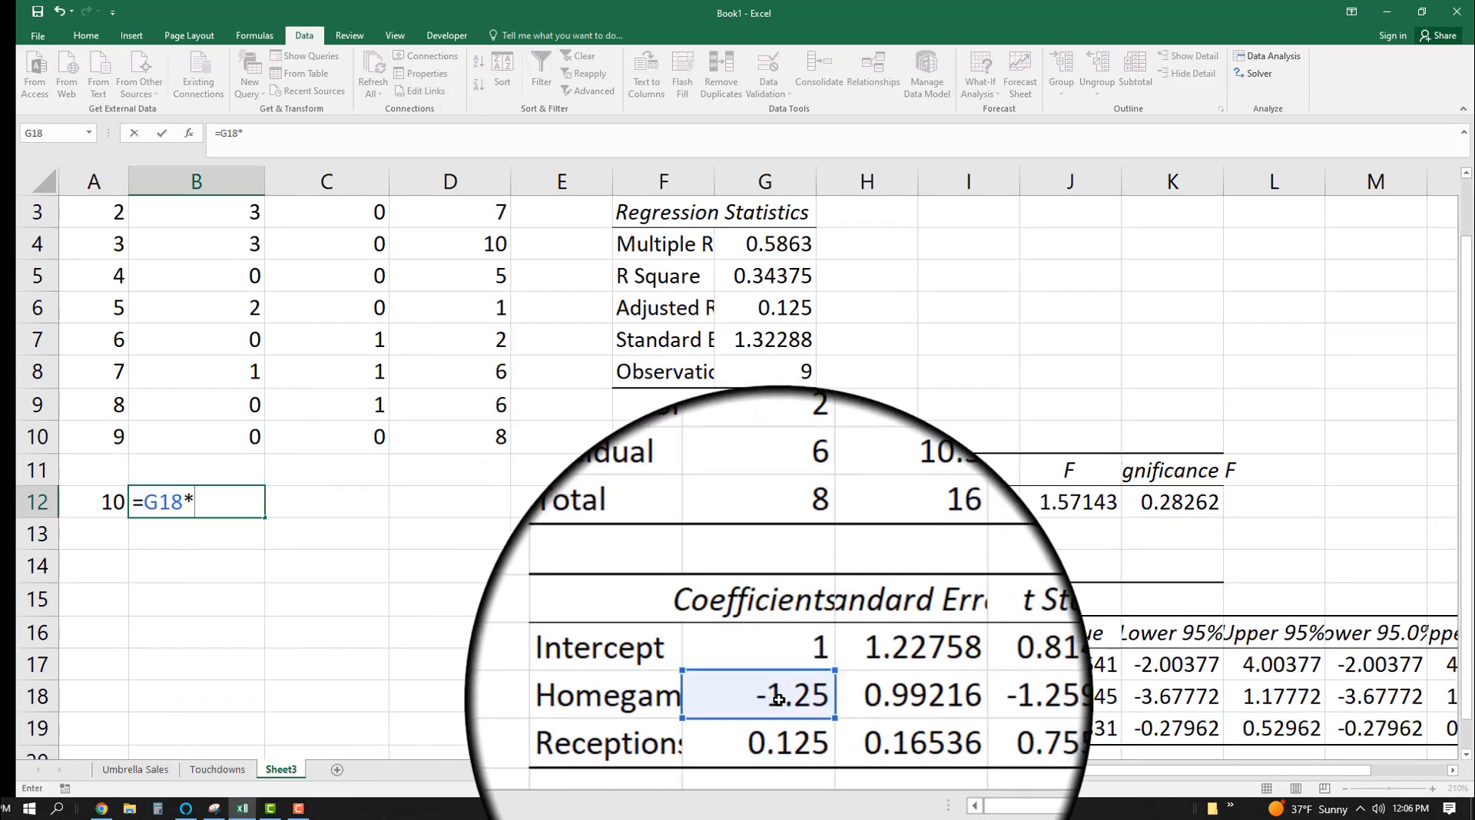
scroll(477, 620, up, 1)
click(357, 570)
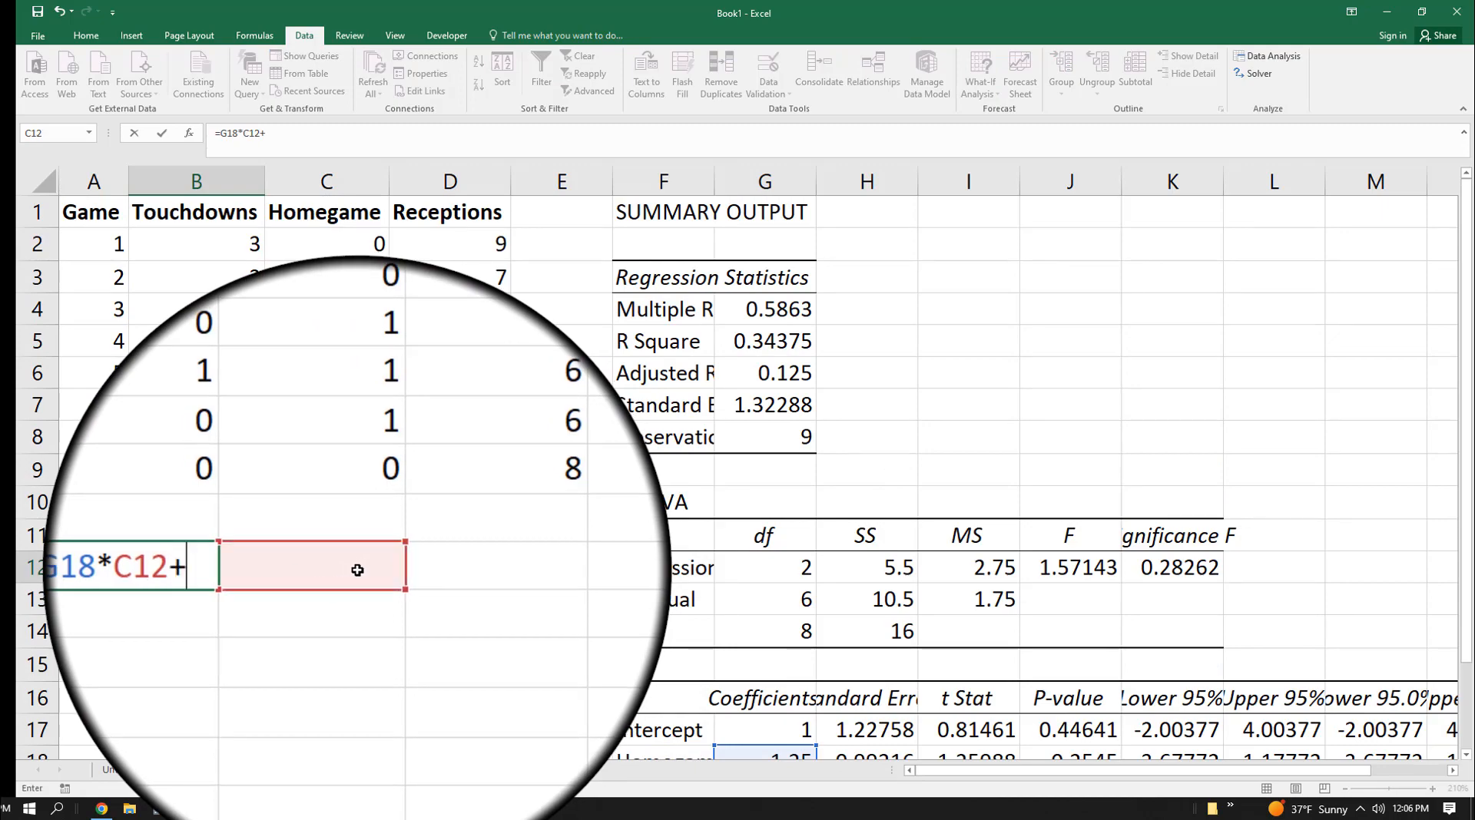
scroll(860, 494, down, 2)
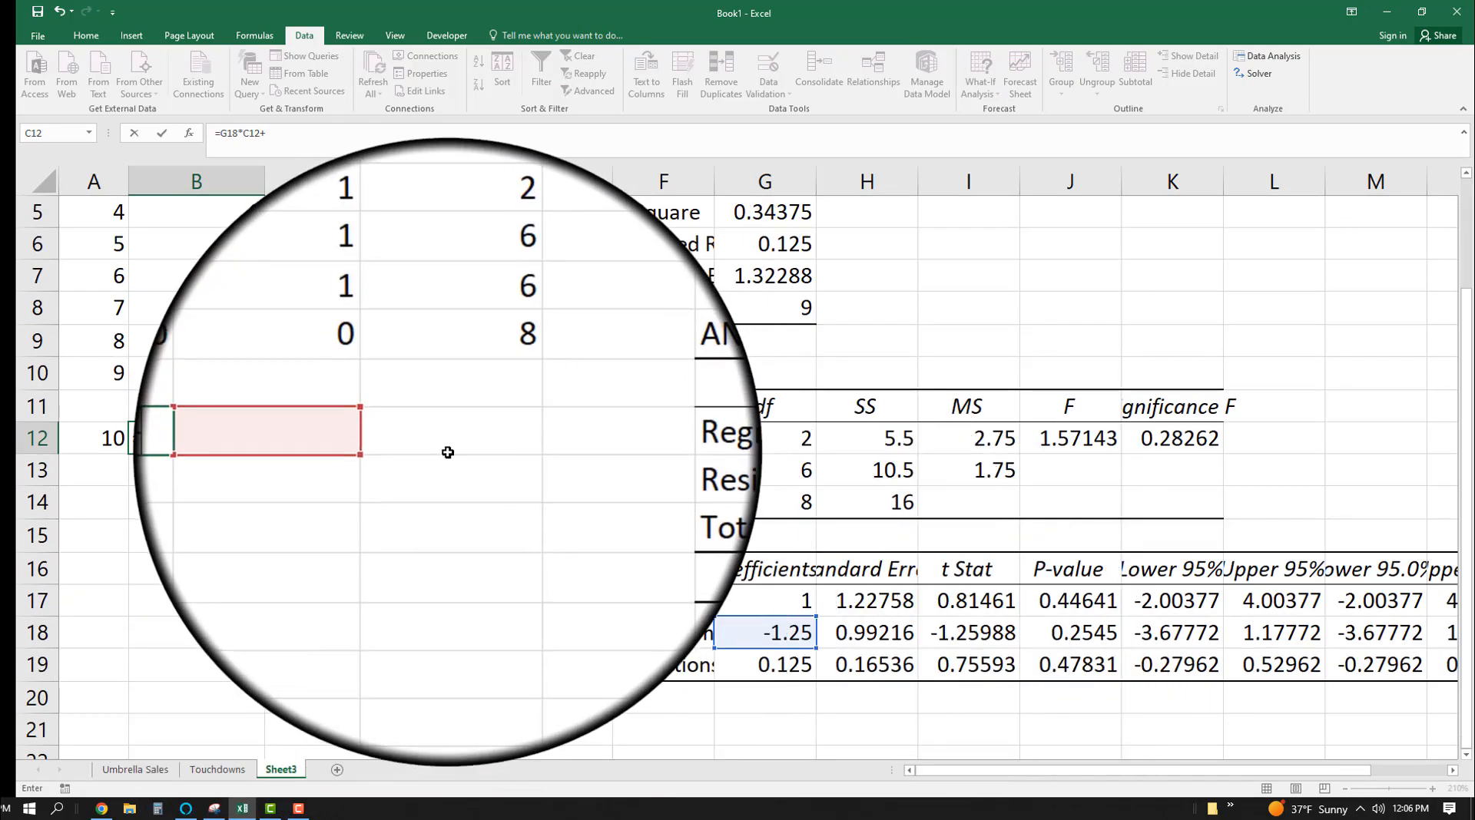
click(763, 666)
text(*)
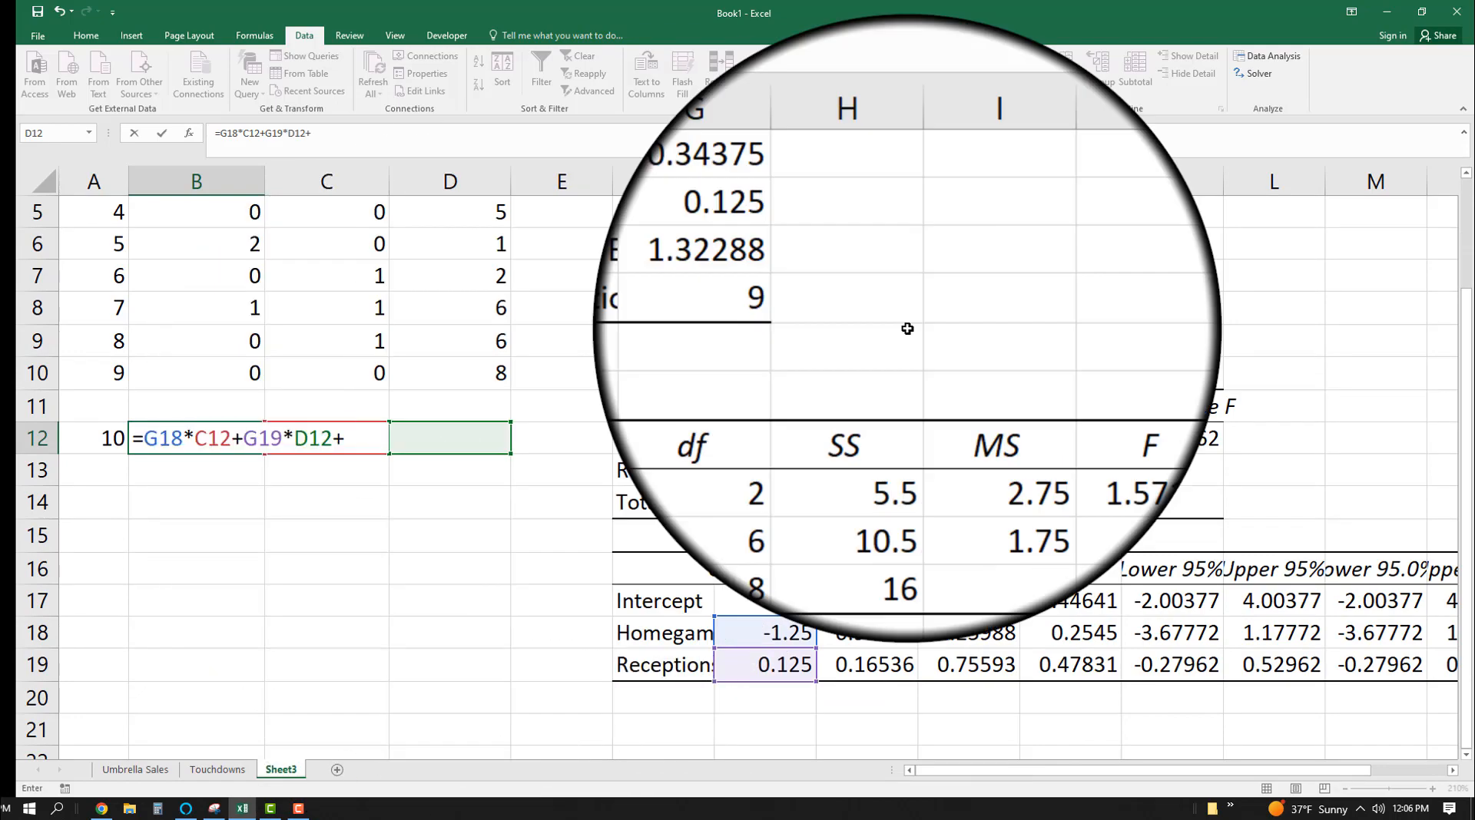
click(766, 601)
scroll(621, 625, up, 1)
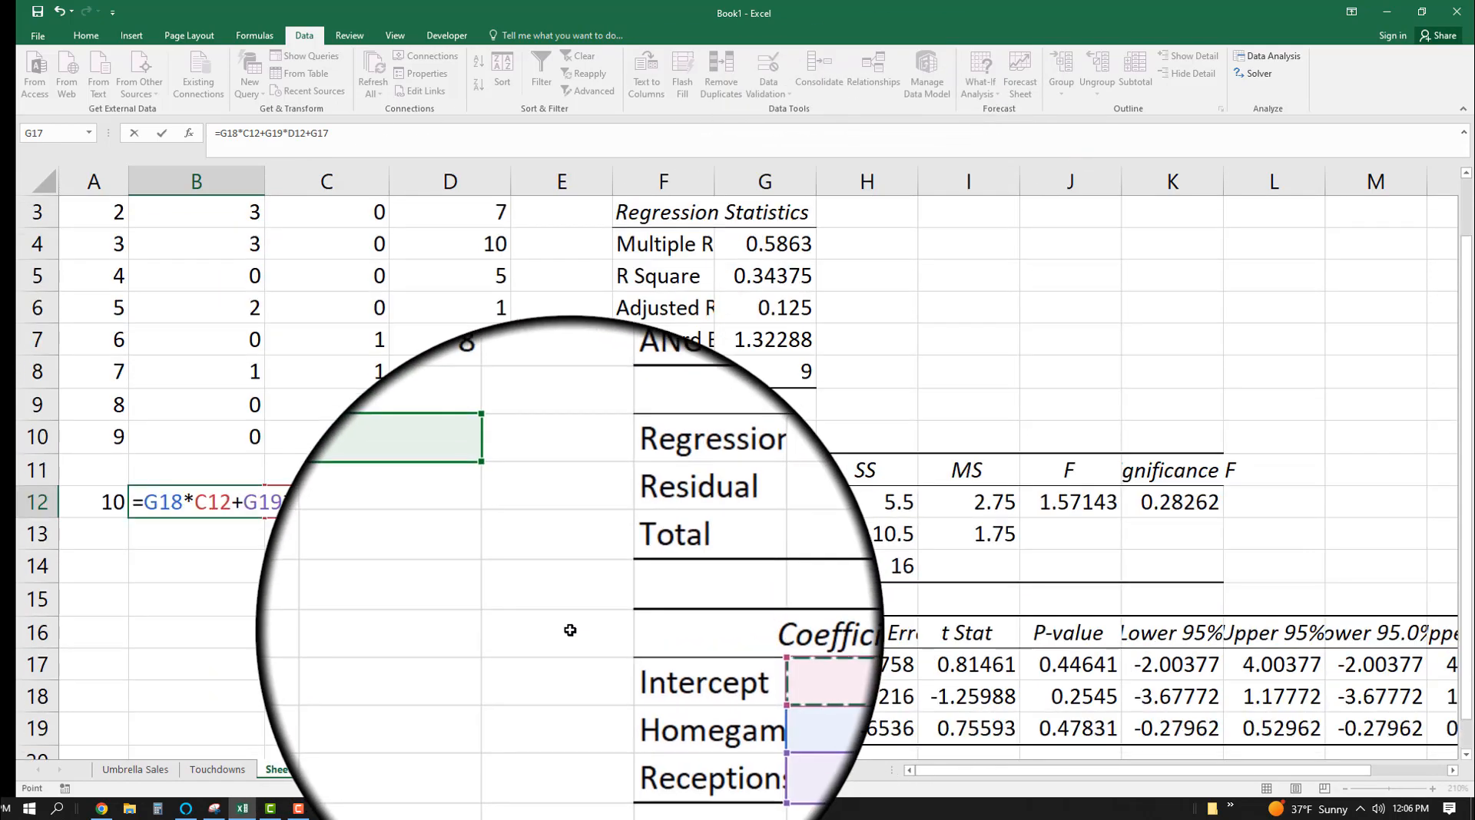
scroll(521, 586, down, 1)
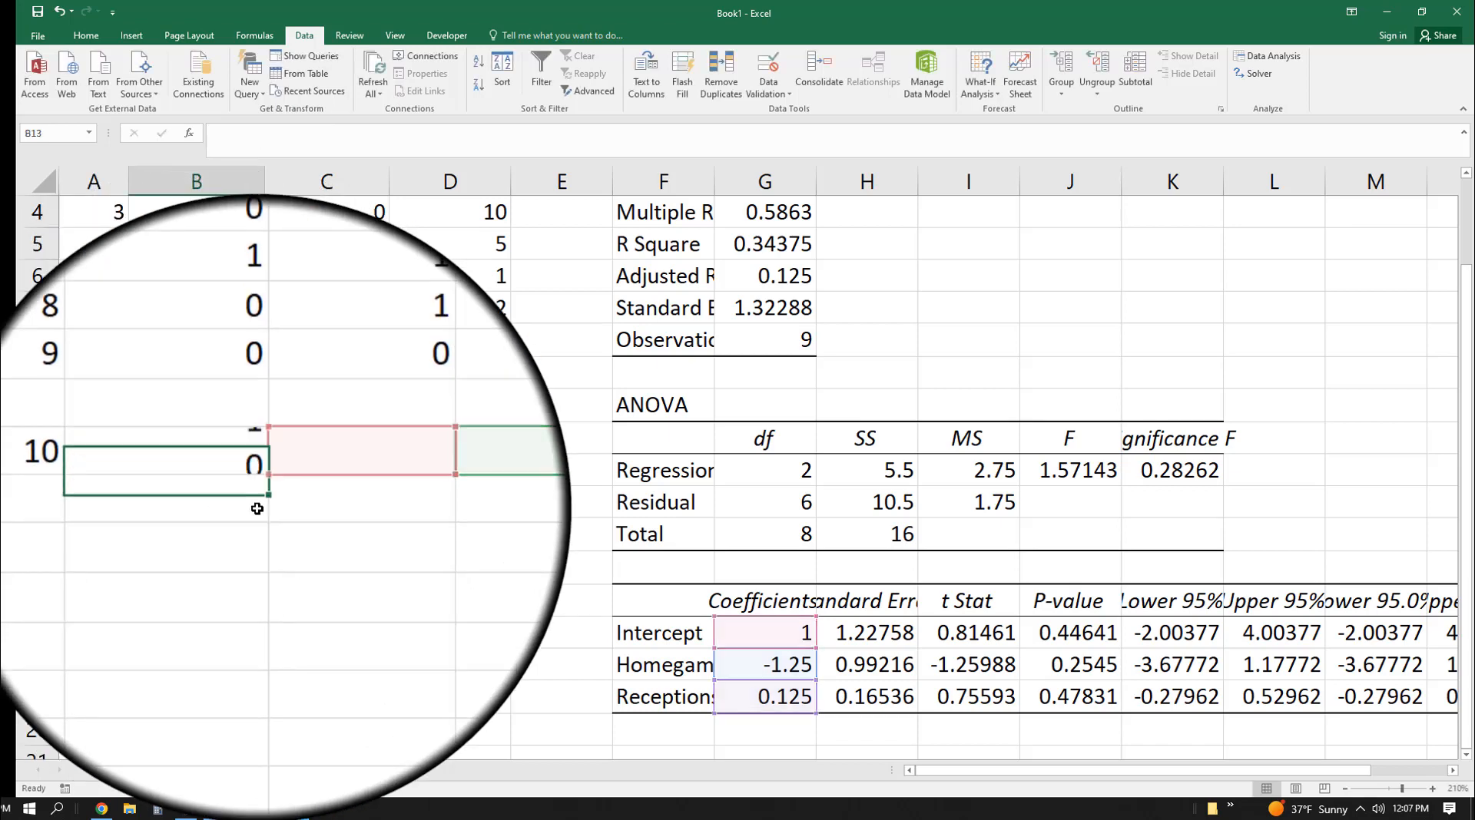
Set game 10's Homegame in C12 and Receptions in D12 to 0 and select the touchdowns prediction in B12.
scroll(258, 509, up, 1)
click(346, 569)
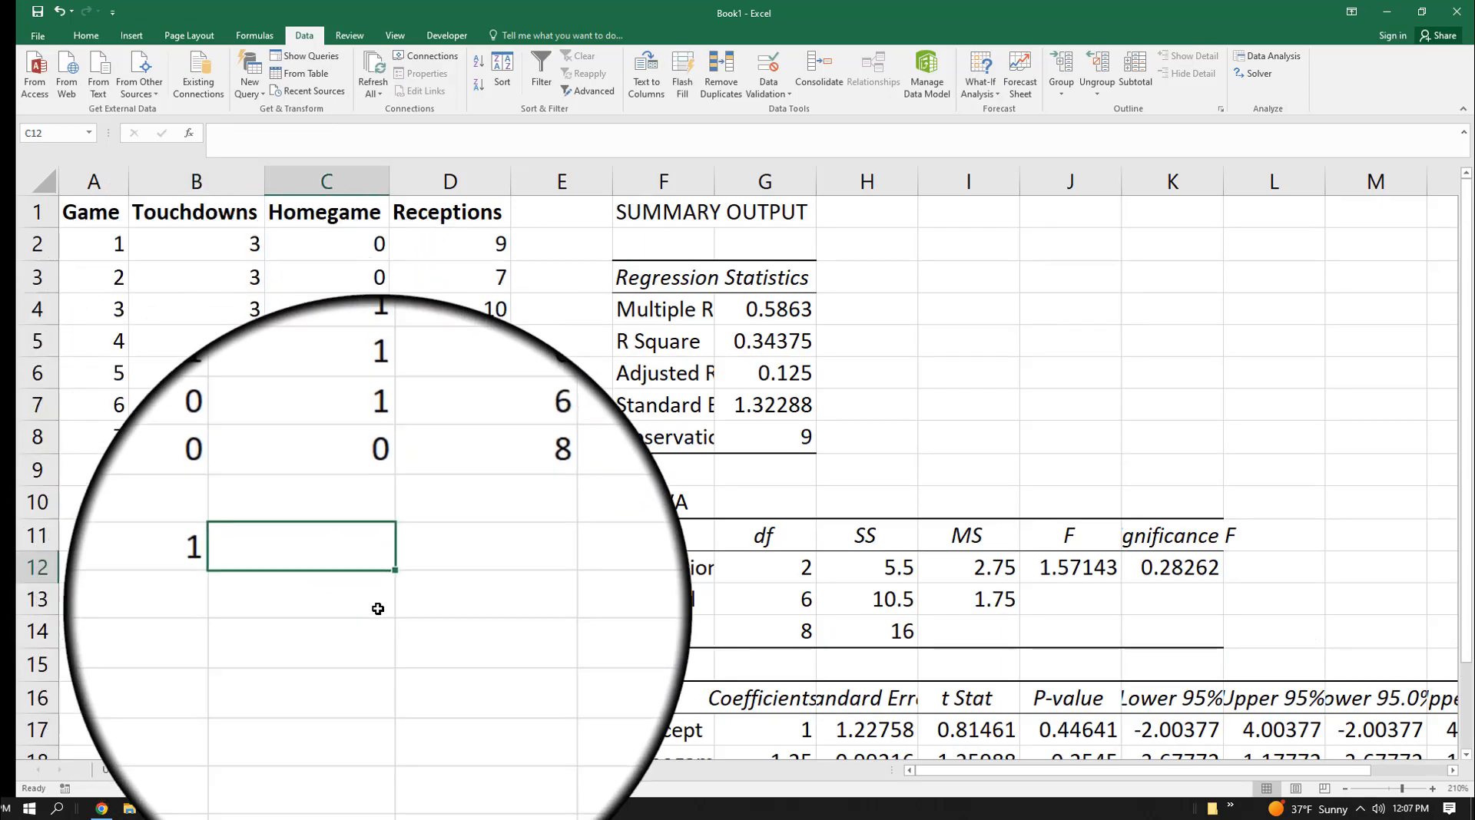
click(480, 565)
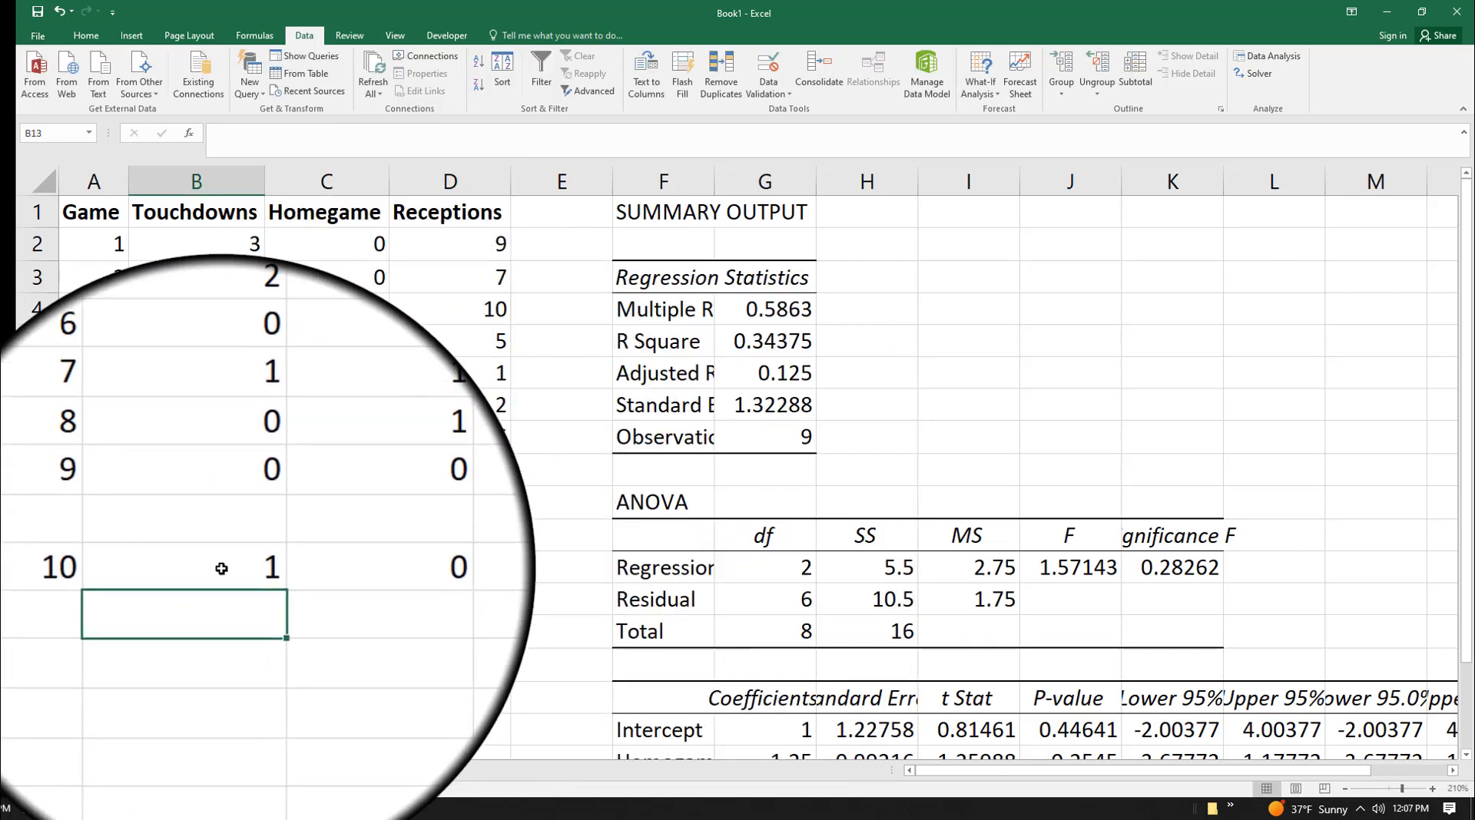
click(194, 564)
Examine the overall Significance F, the R Square and the Homegame and Receptions P-values in the regression output.
scroll(538, 630, down, 1)
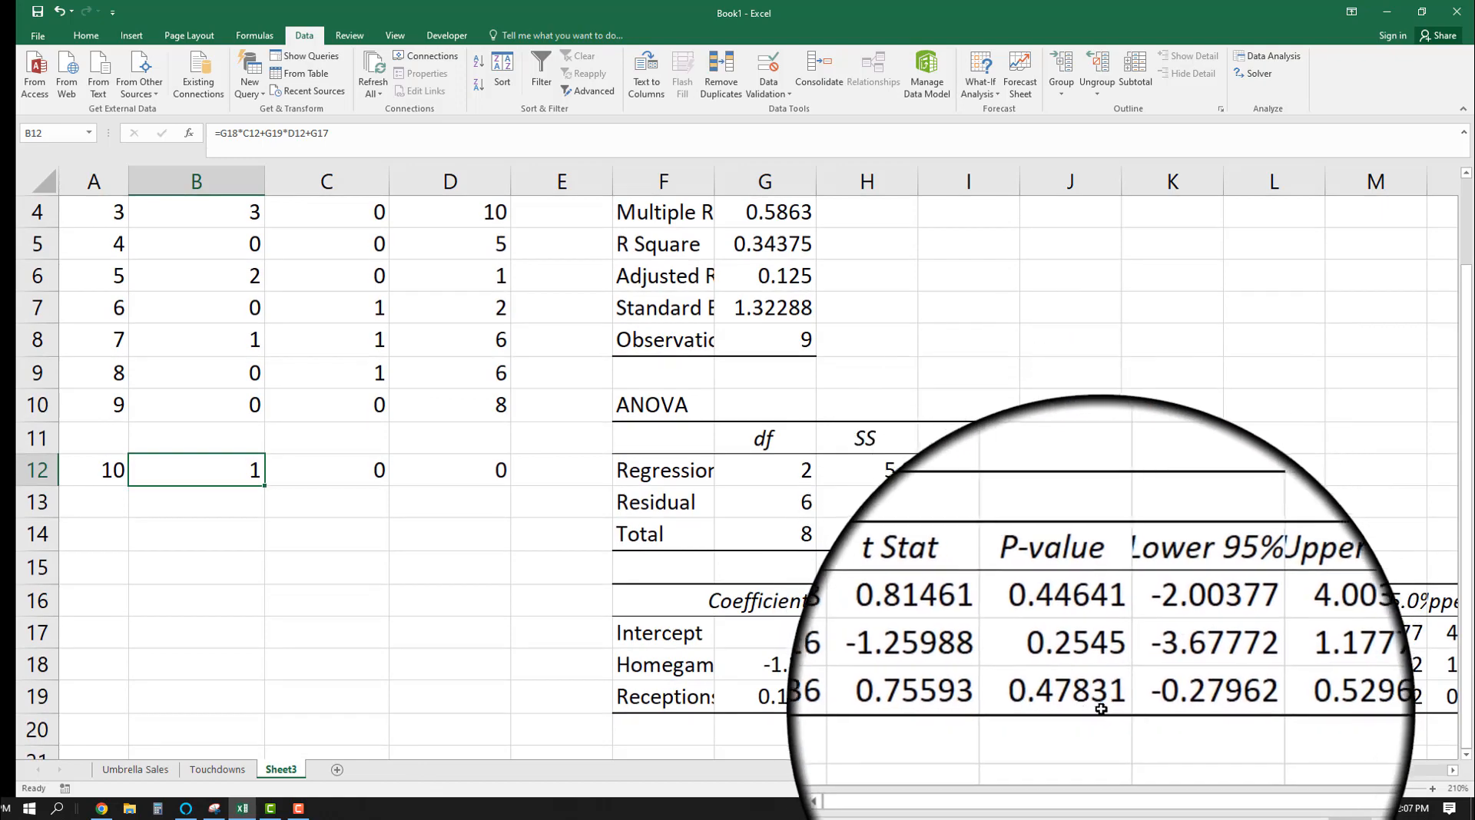
click(1172, 470)
ctrl+click(765, 244)
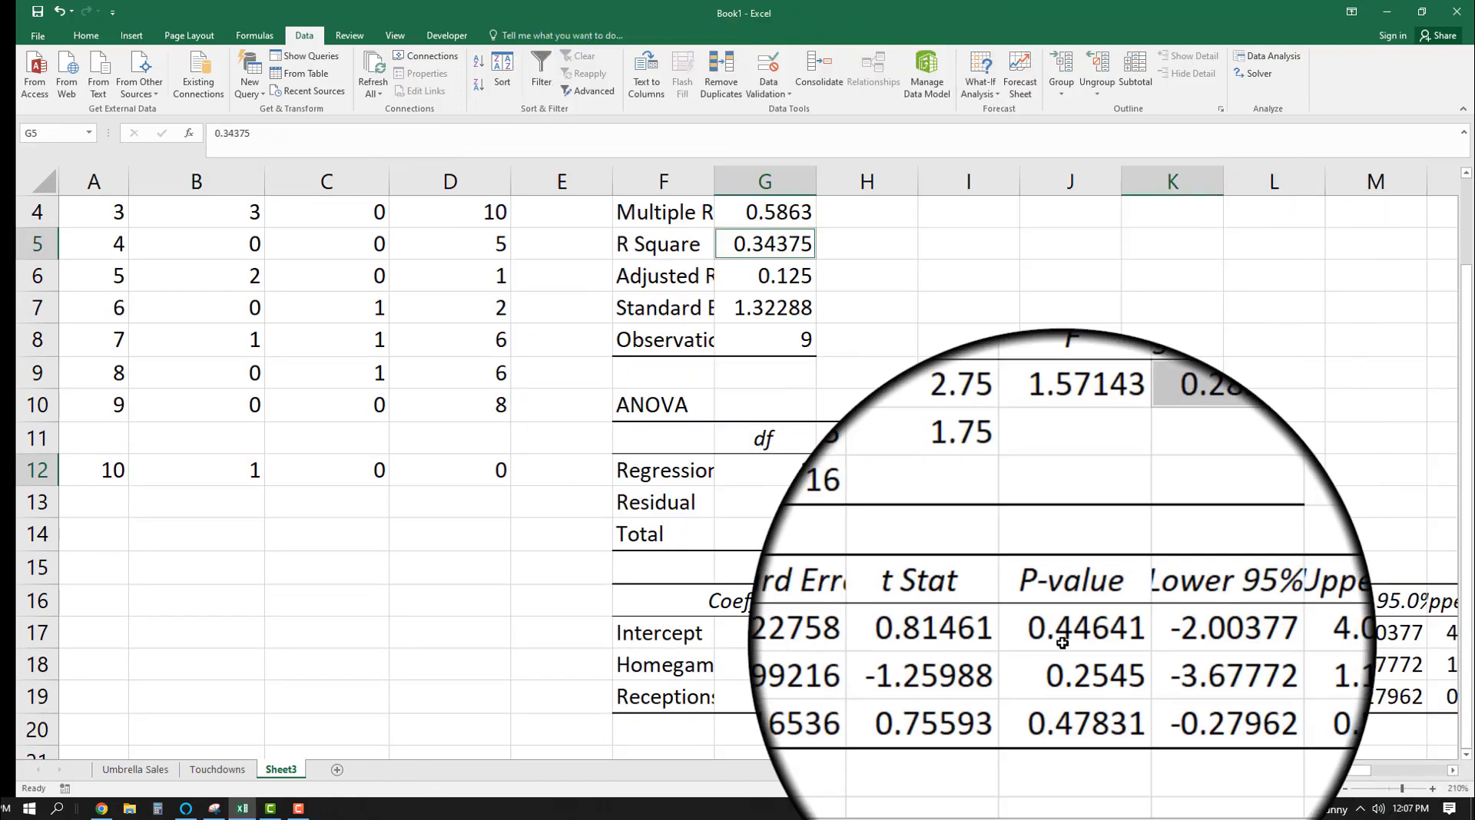
ctrl+click(1059, 663)
drag(1059, 679, 1059, 695)
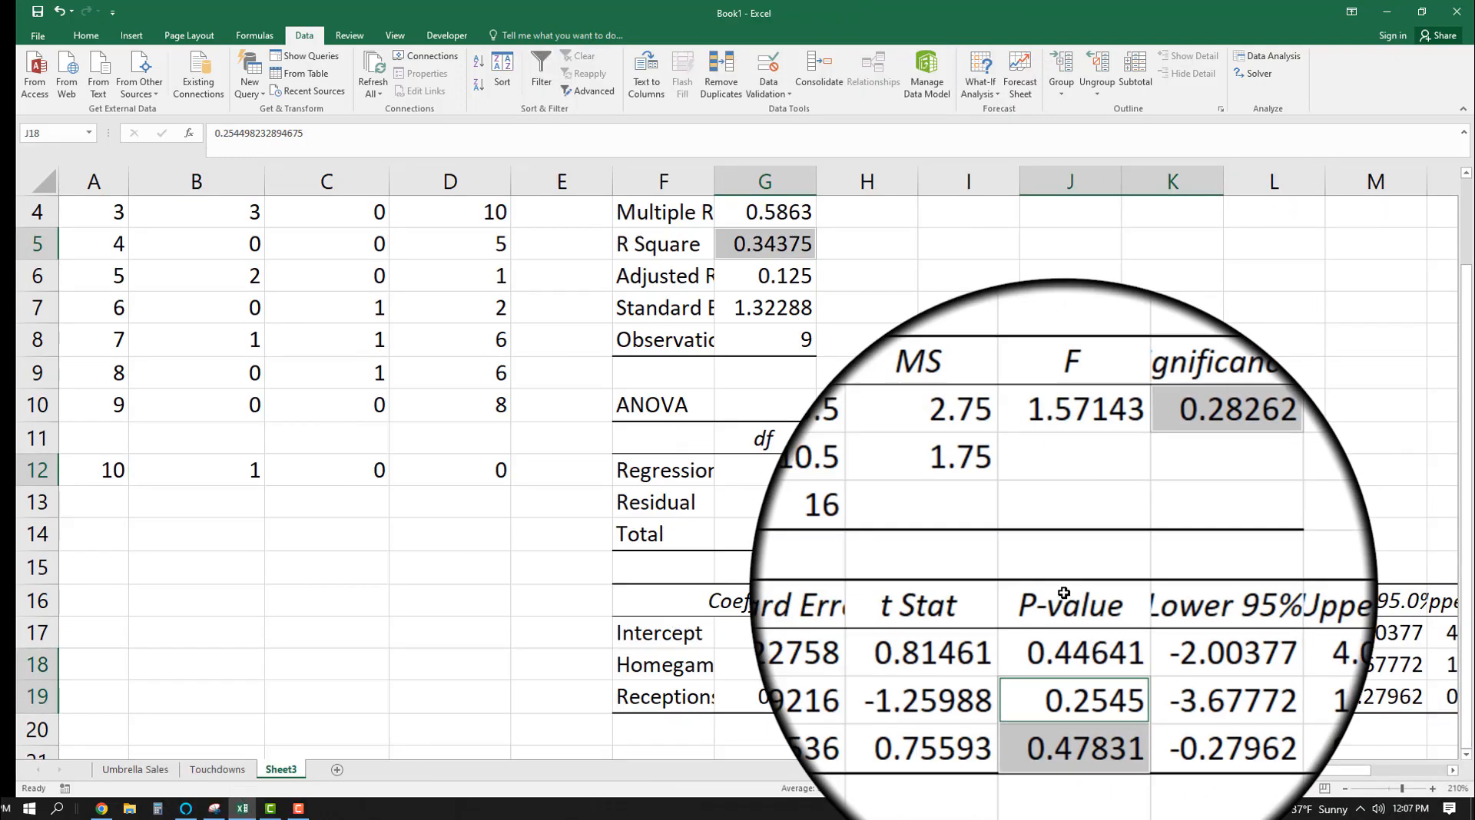
scroll(537, 644, up, 1)
click(328, 645)
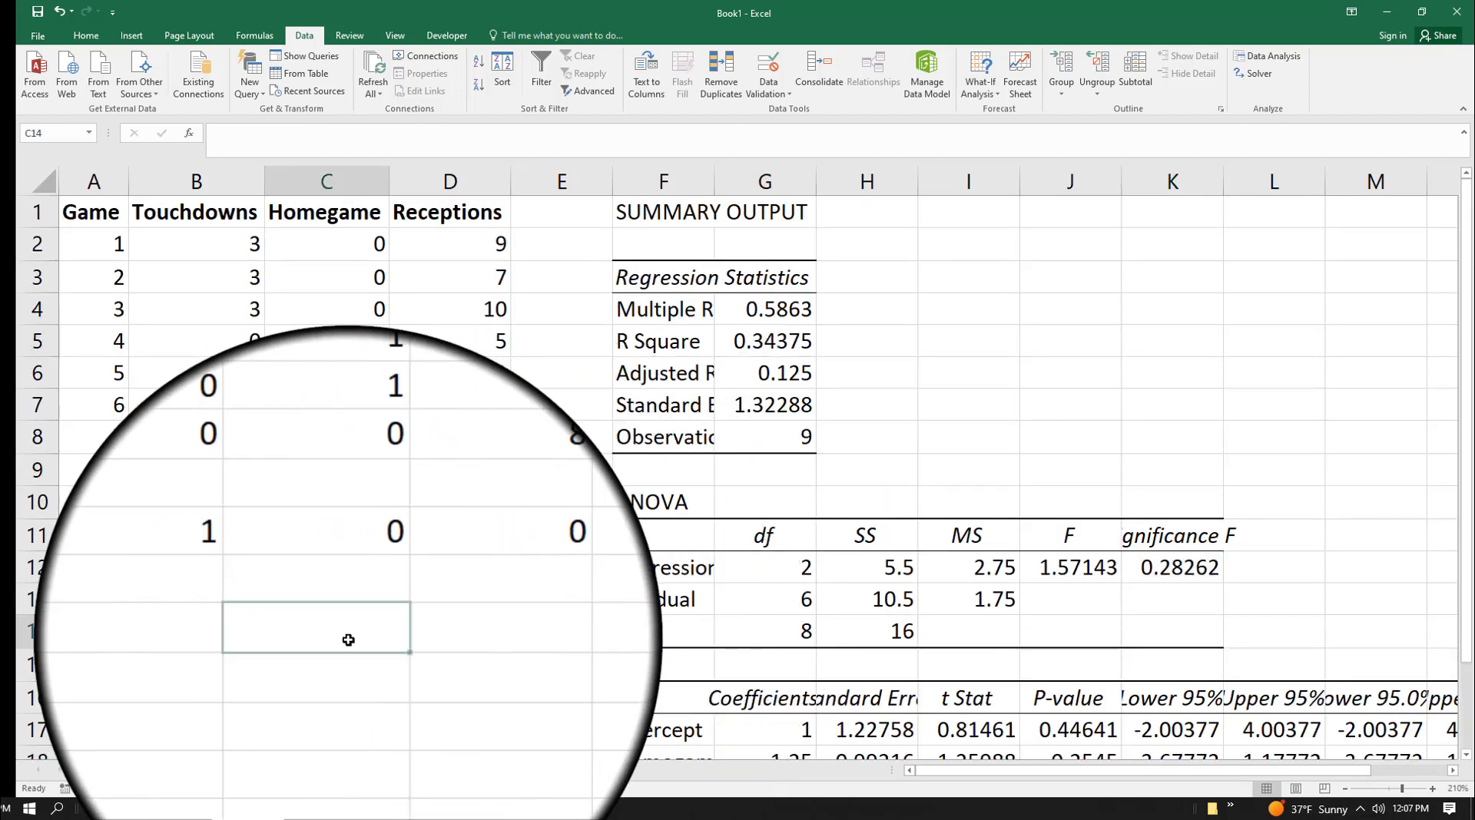
Set game 10's Homegame value in C12 to 1 and select the touchdowns prediction in B12.
click(197, 567)
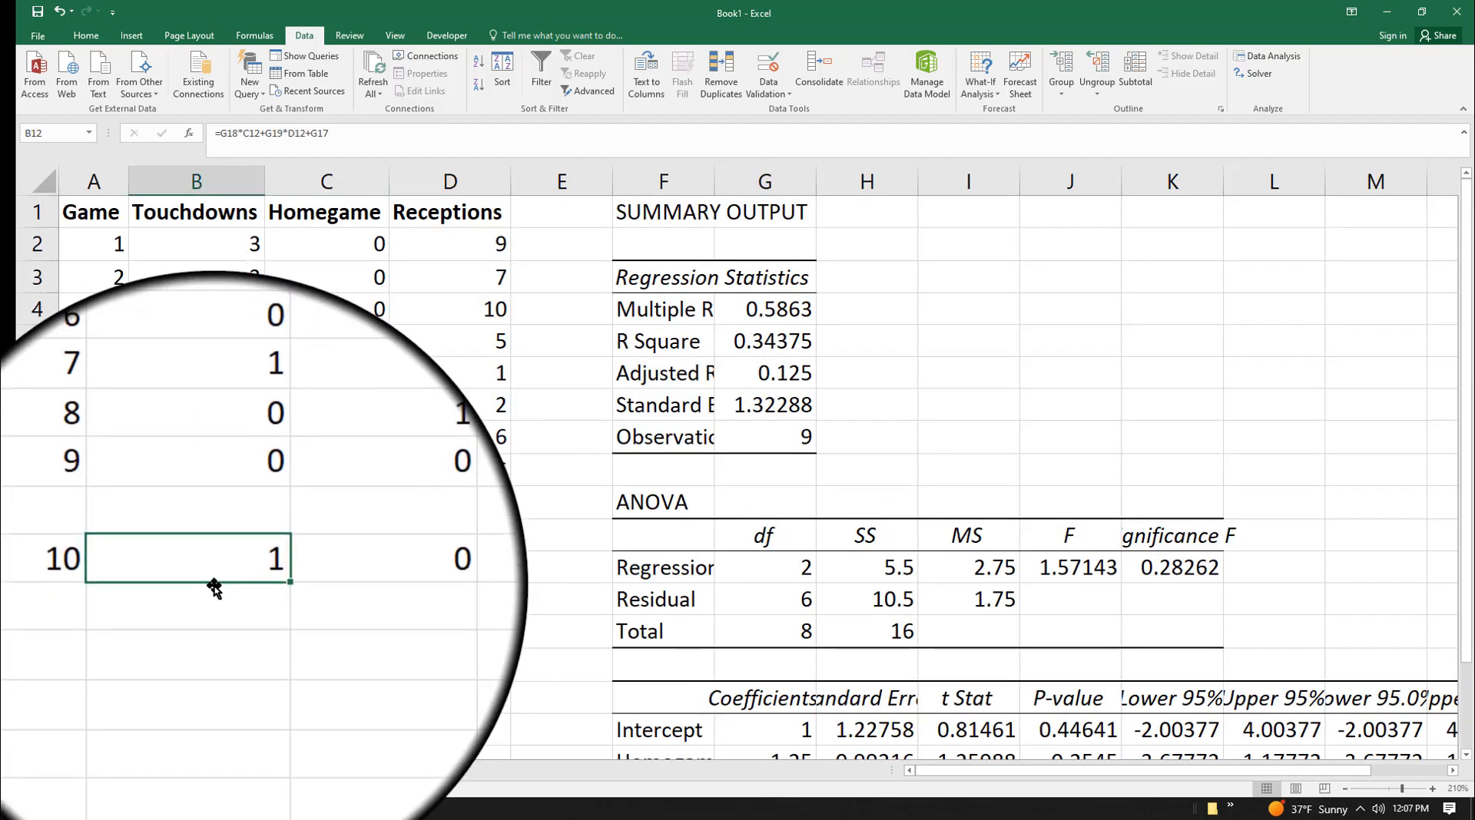
click(308, 568)
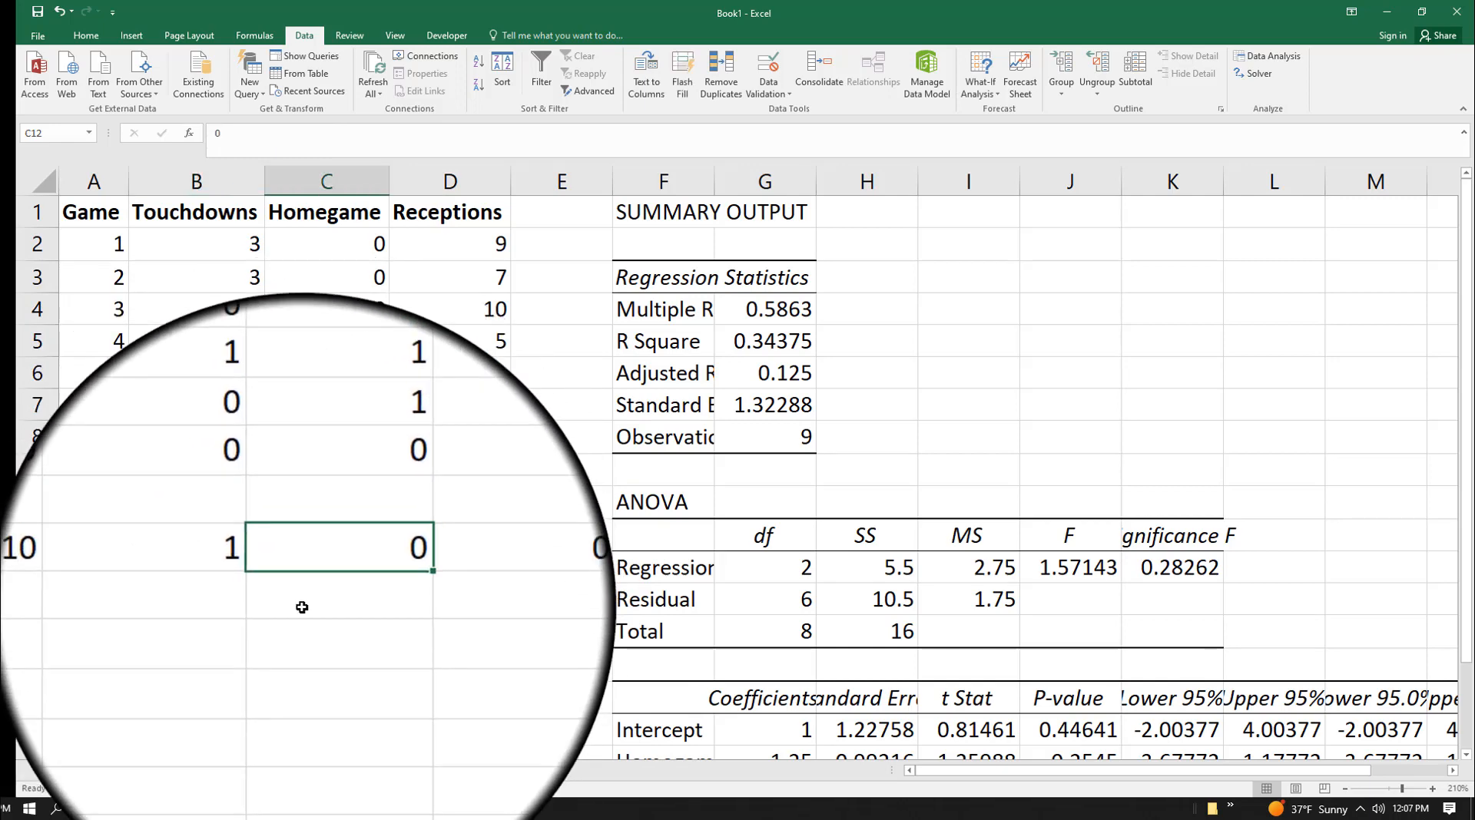
click(476, 608)
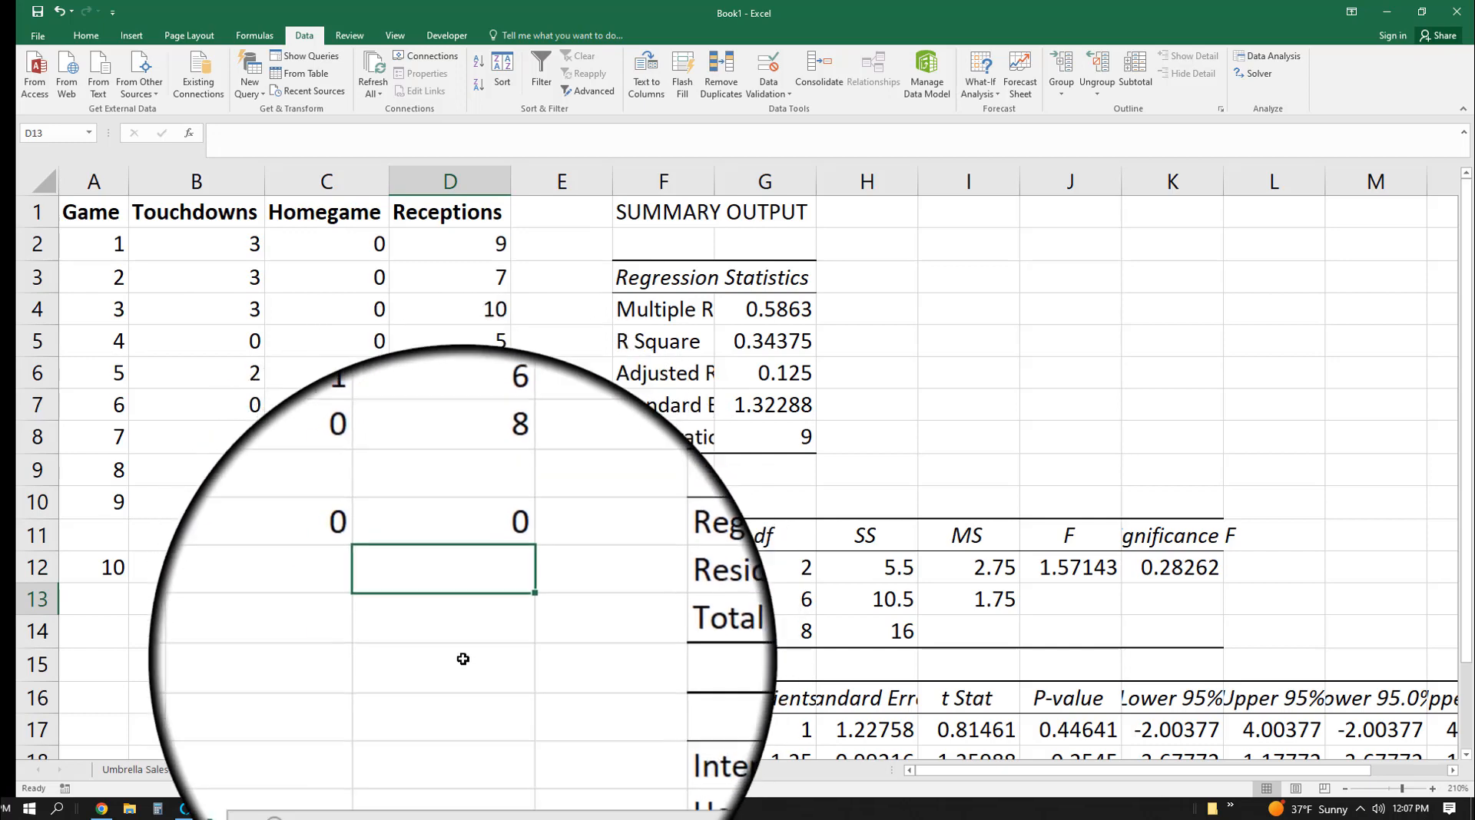
click(338, 601)
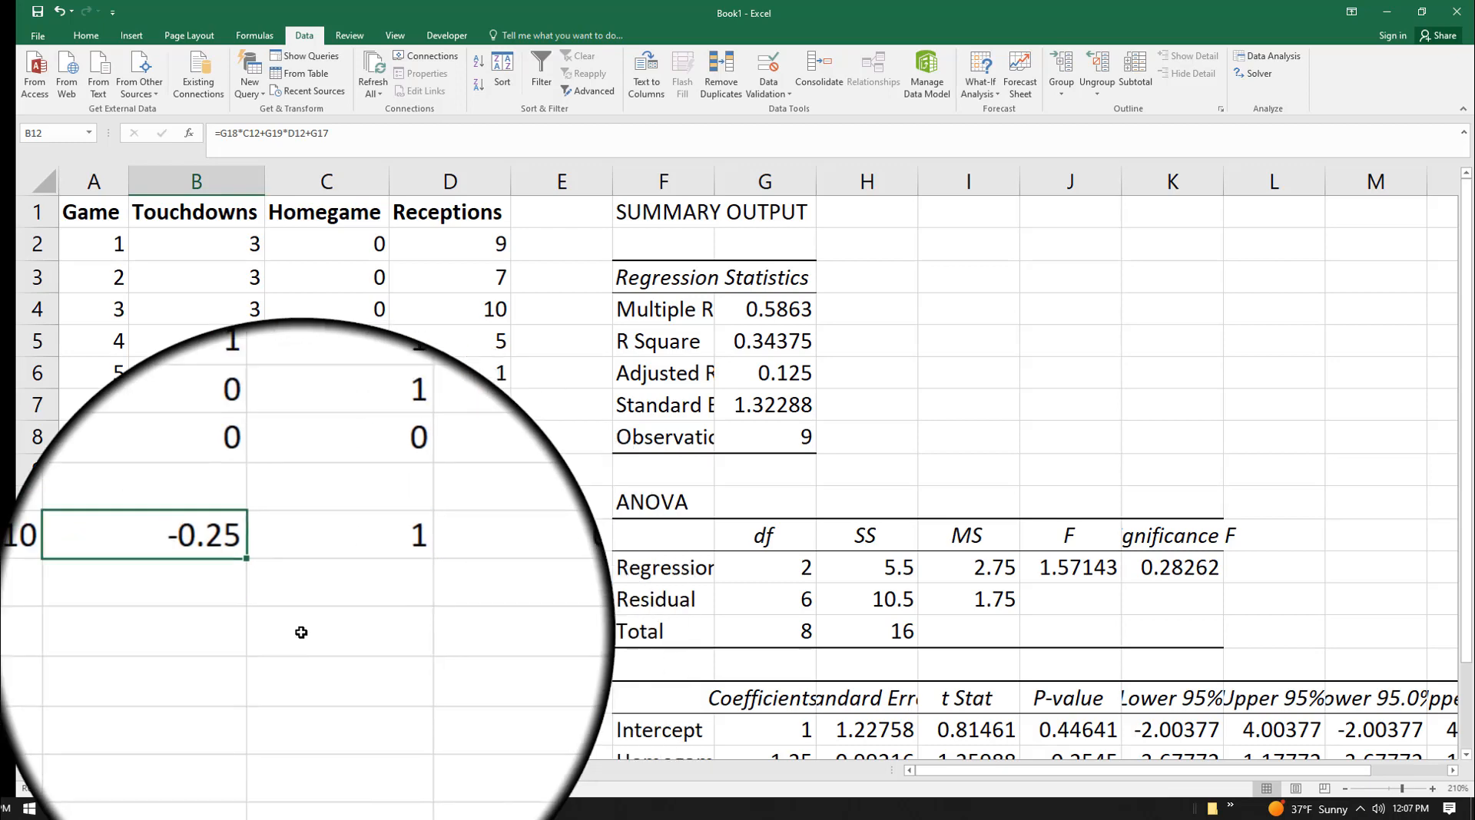
Check the Homegame coefficient in G18, try a Homegame value of 5 in C12 and reset it to 0.
scroll(520, 392, down, 1)
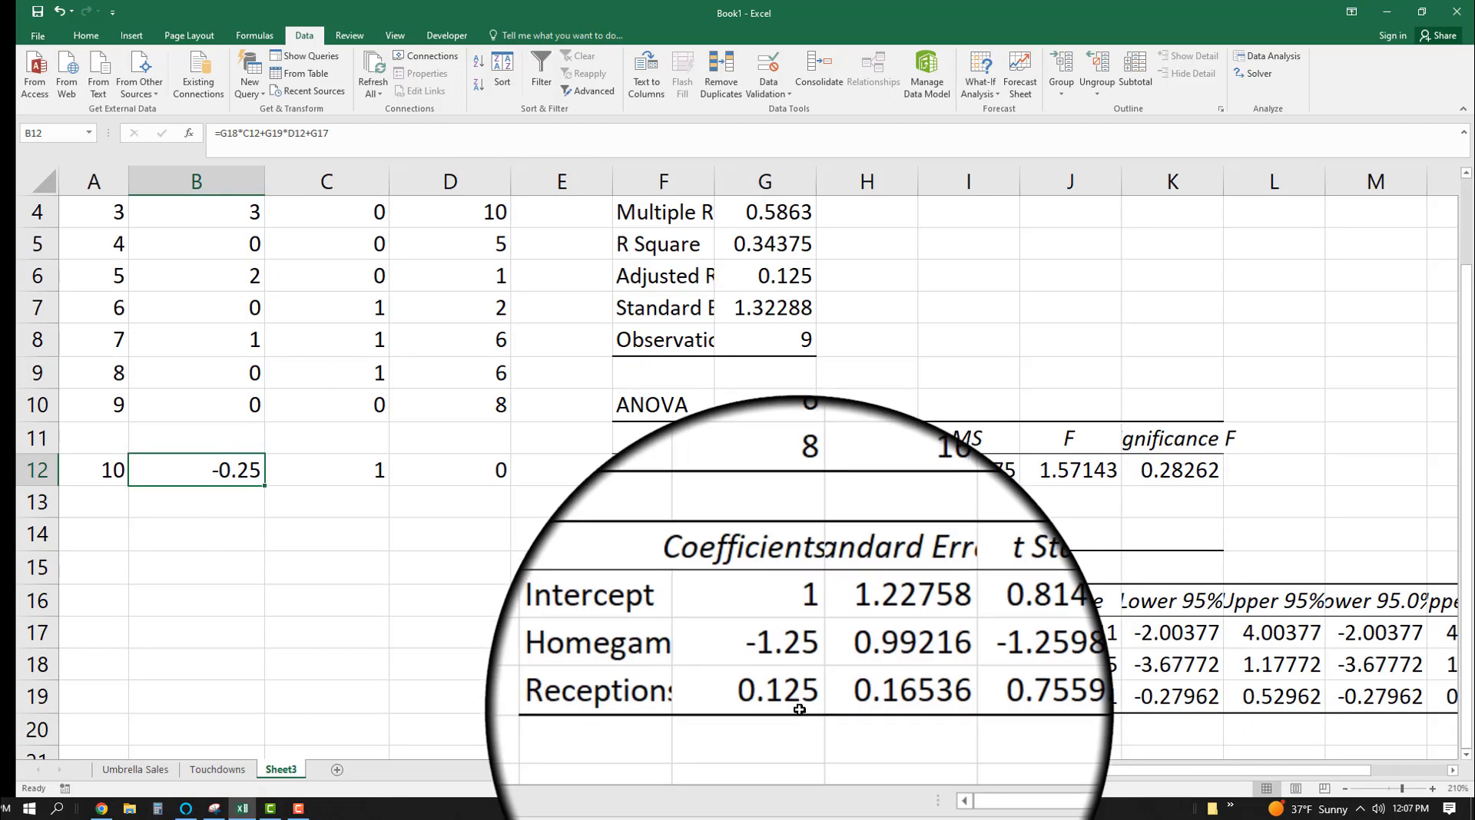
click(742, 670)
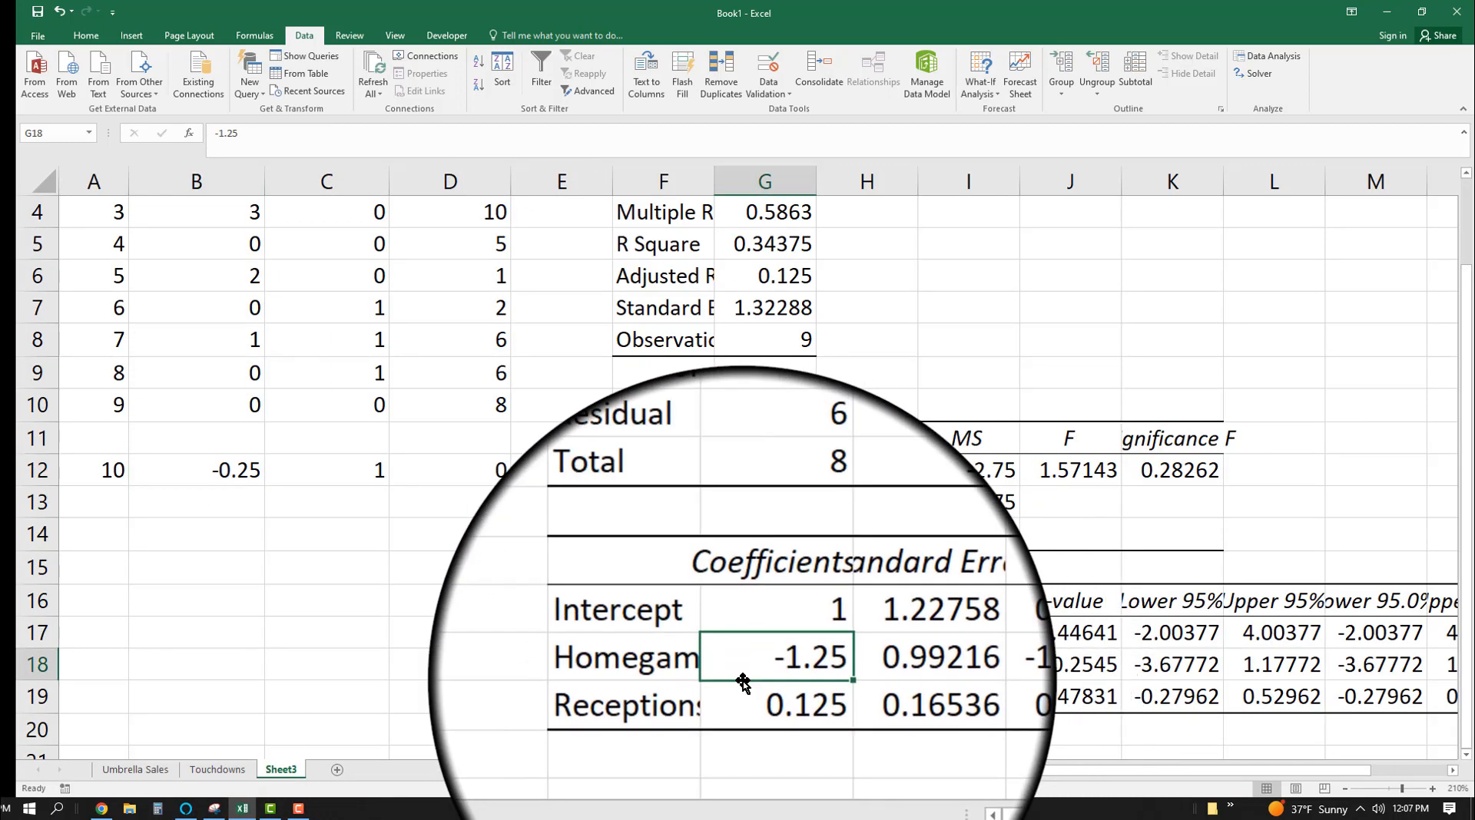
click(331, 470)
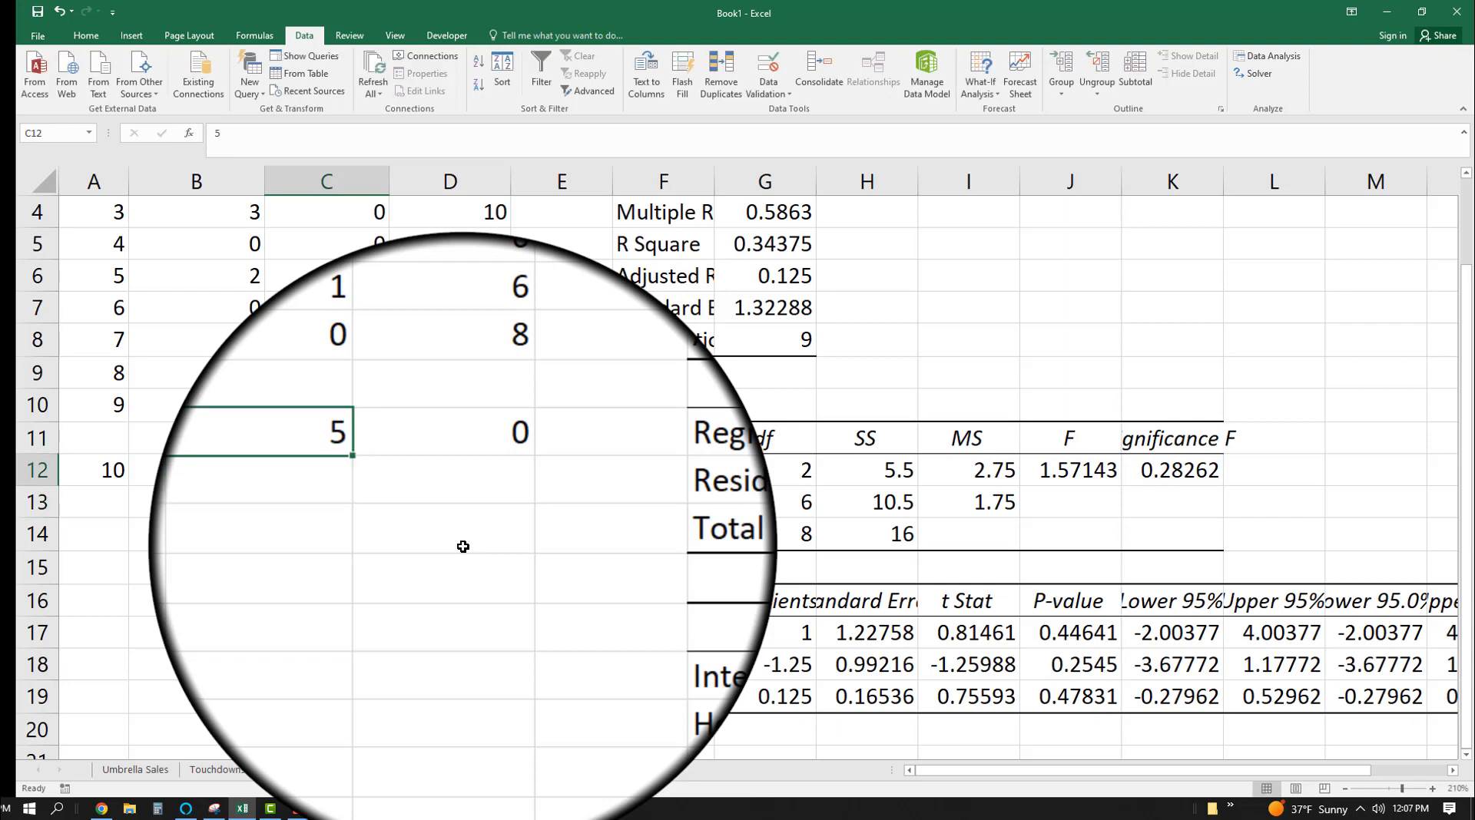
click(219, 465)
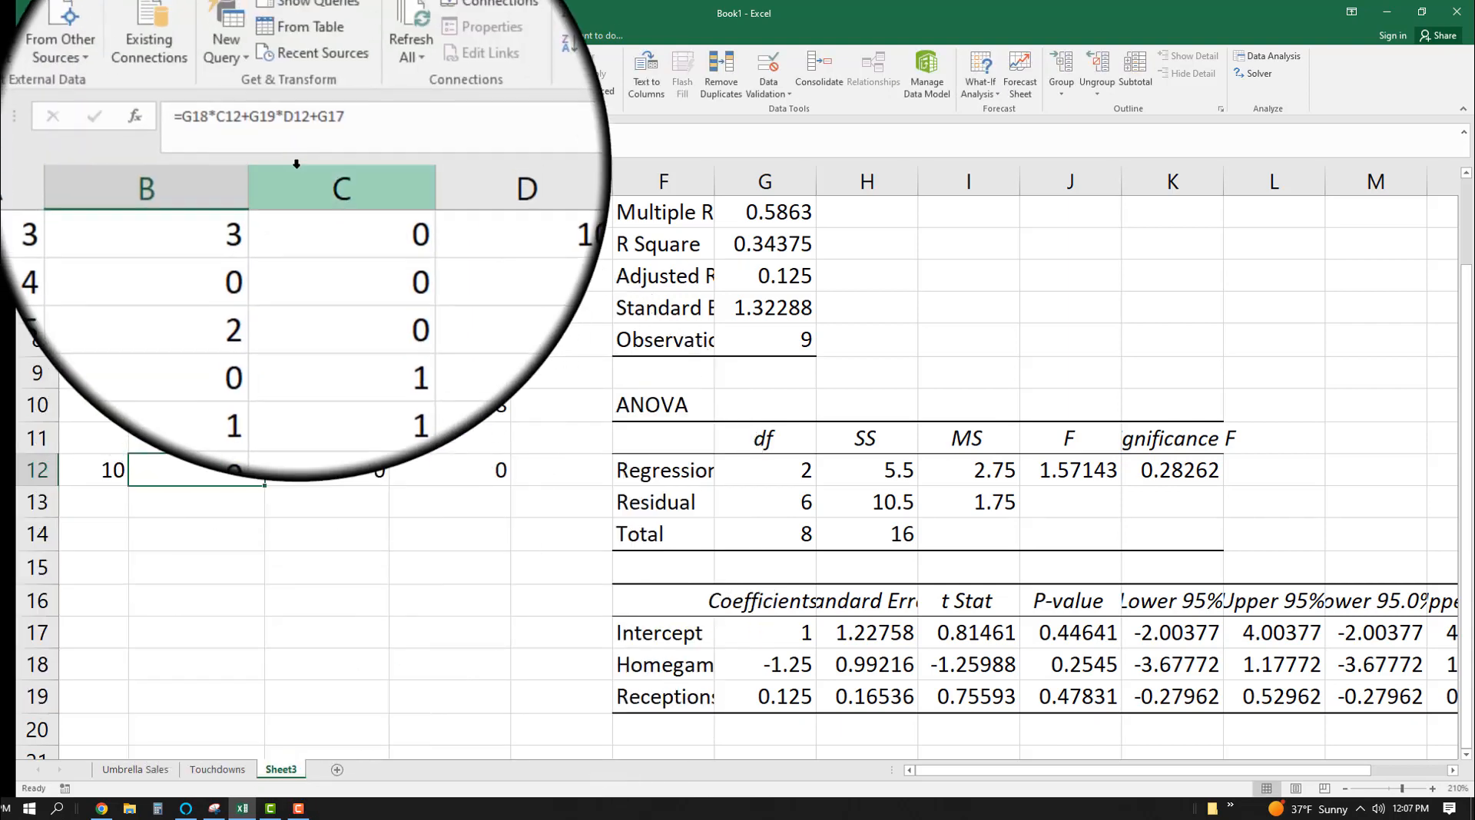
Set game 10's Homegame in C12 to 1 and its Receptions in D12 to 5.
click(345, 483)
scroll(346, 486, up, 1)
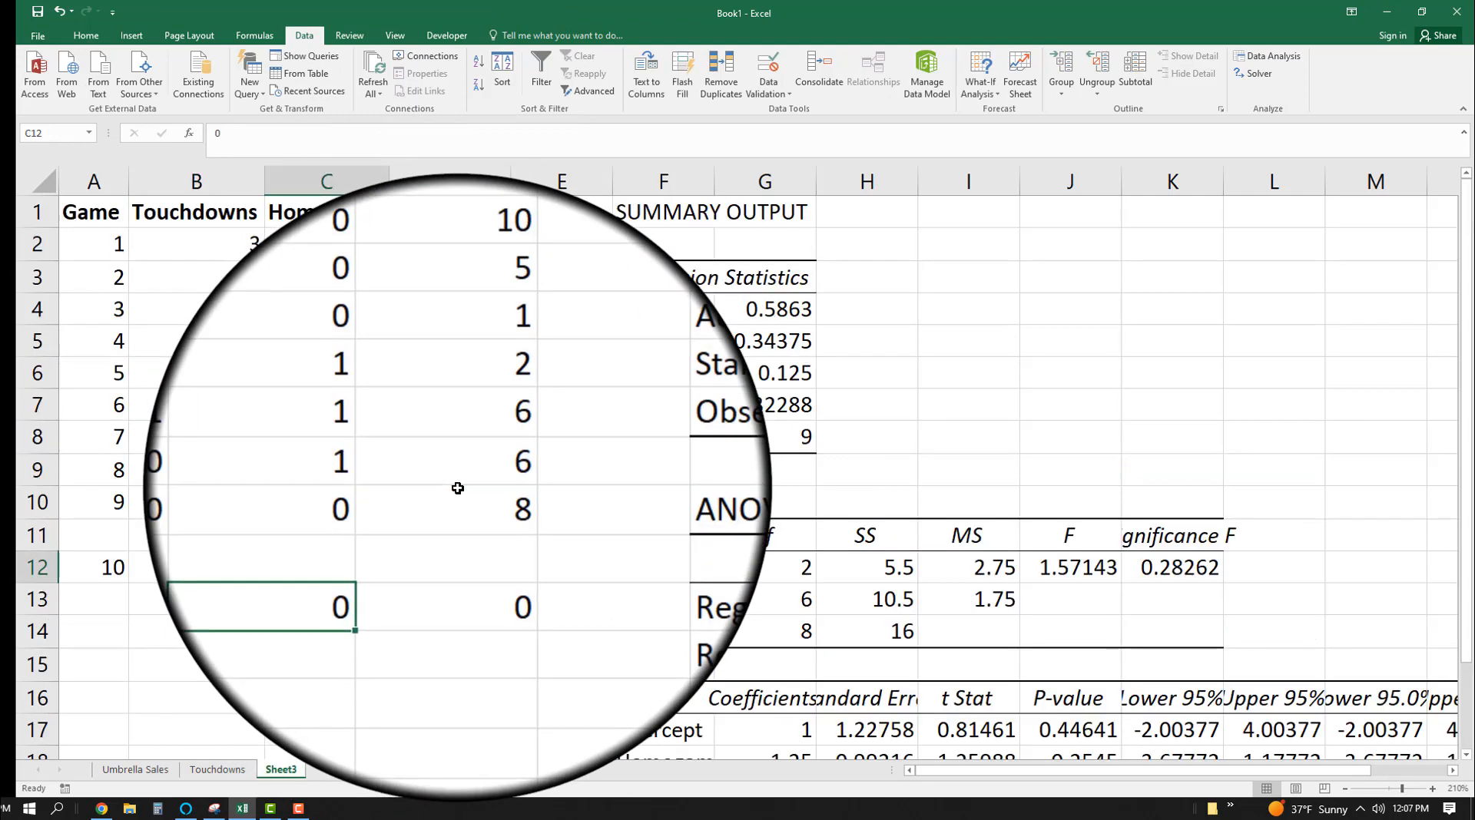
key(Right)
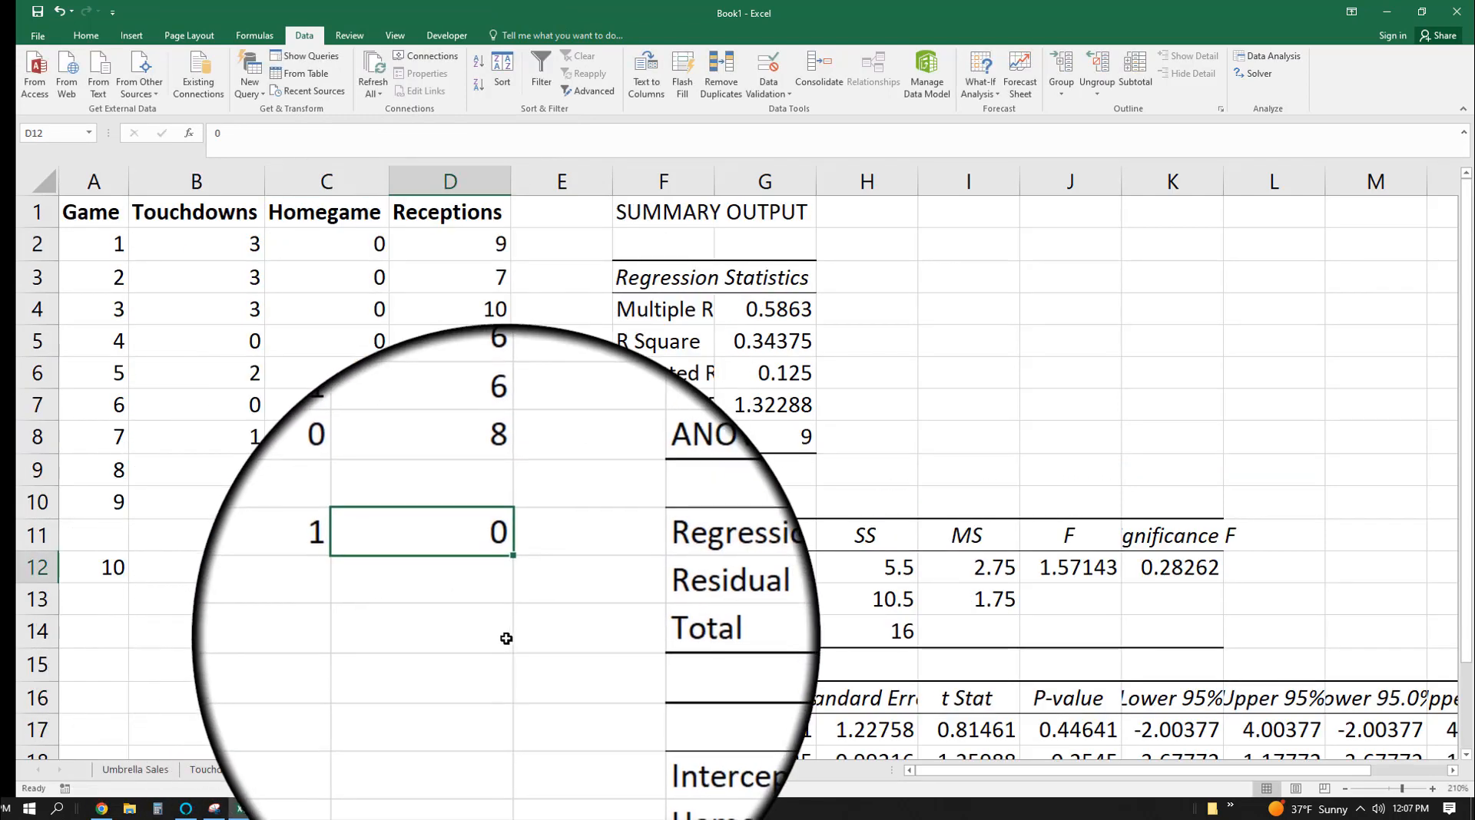
click(495, 679)
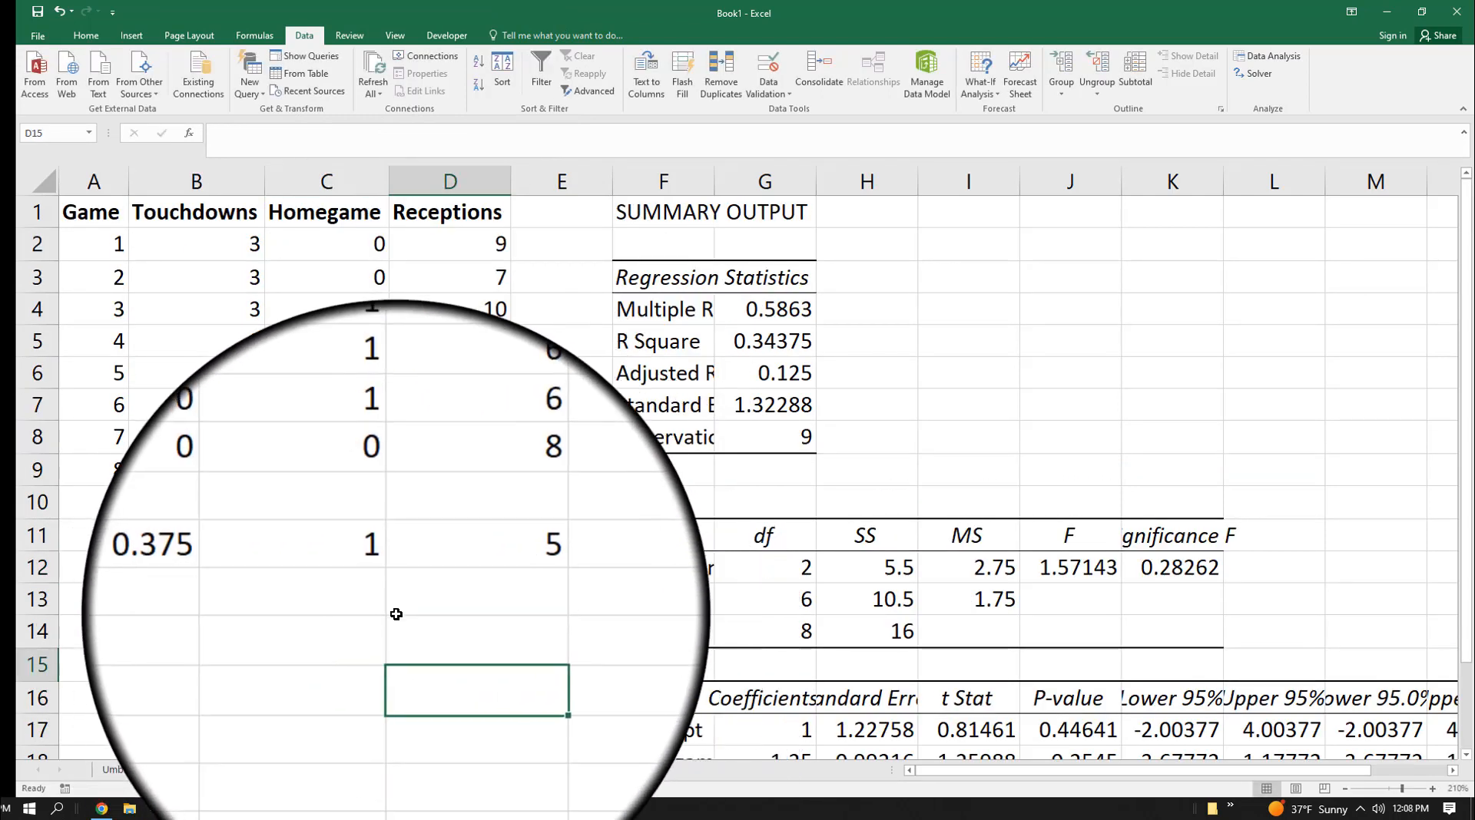
Compare game 10's inputs with the regression coefficients and set its Homegame value in C12 to 0.
scroll(402, 599, down, 1)
scroll(402, 593, down, 1)
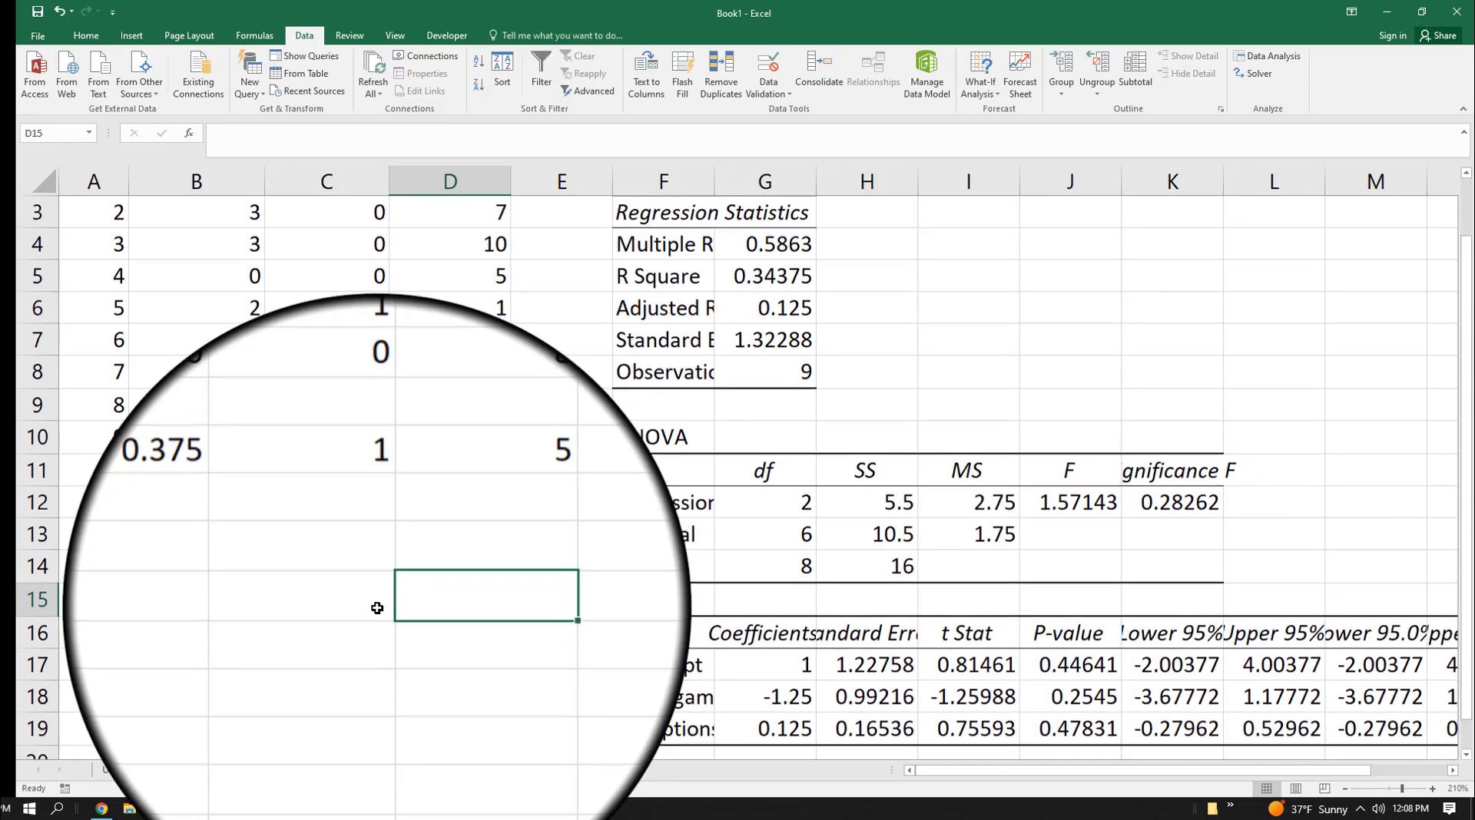
click(494, 501)
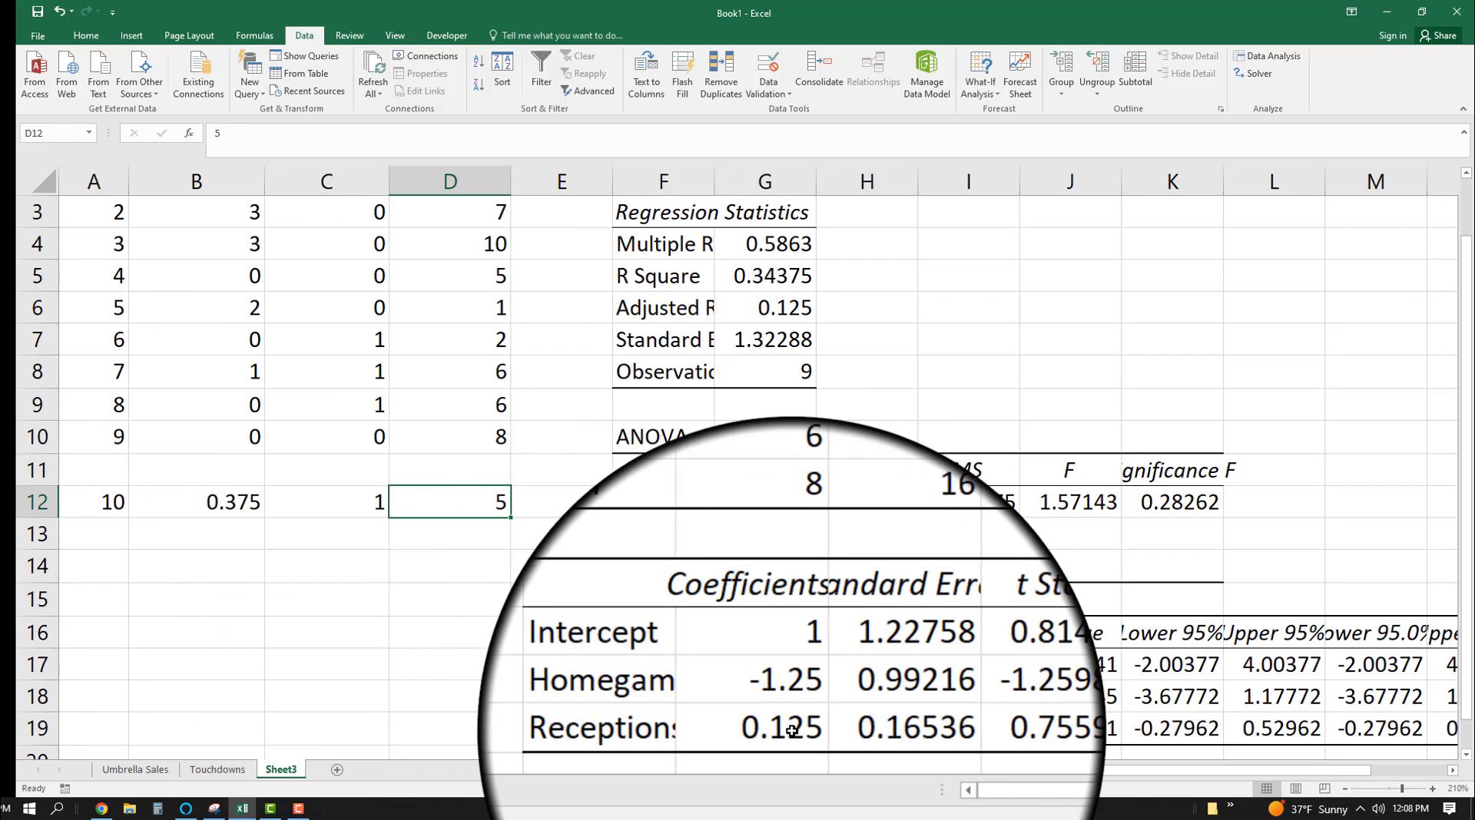
click(361, 507)
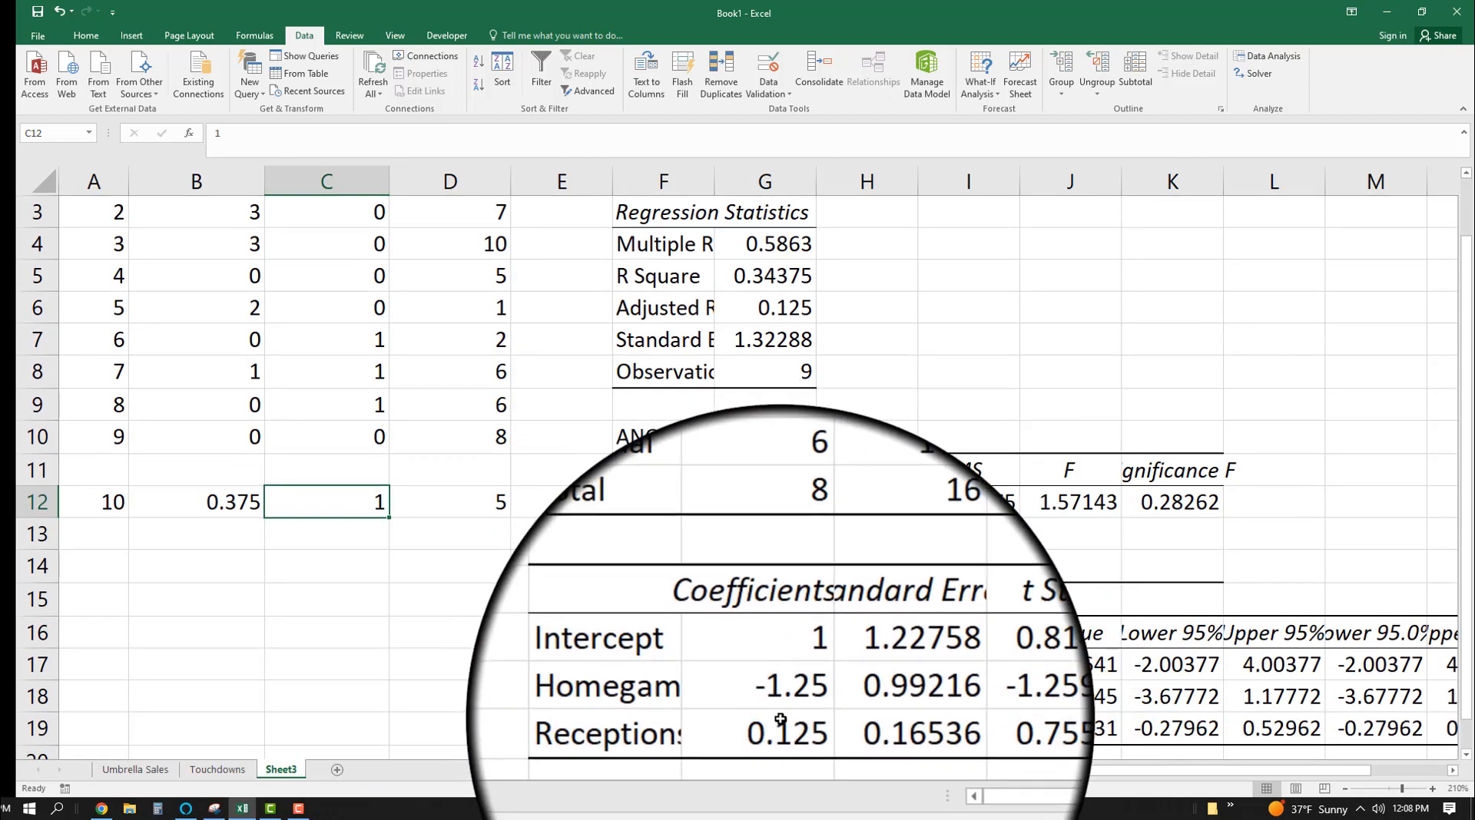
scroll(442, 609, up, 1)
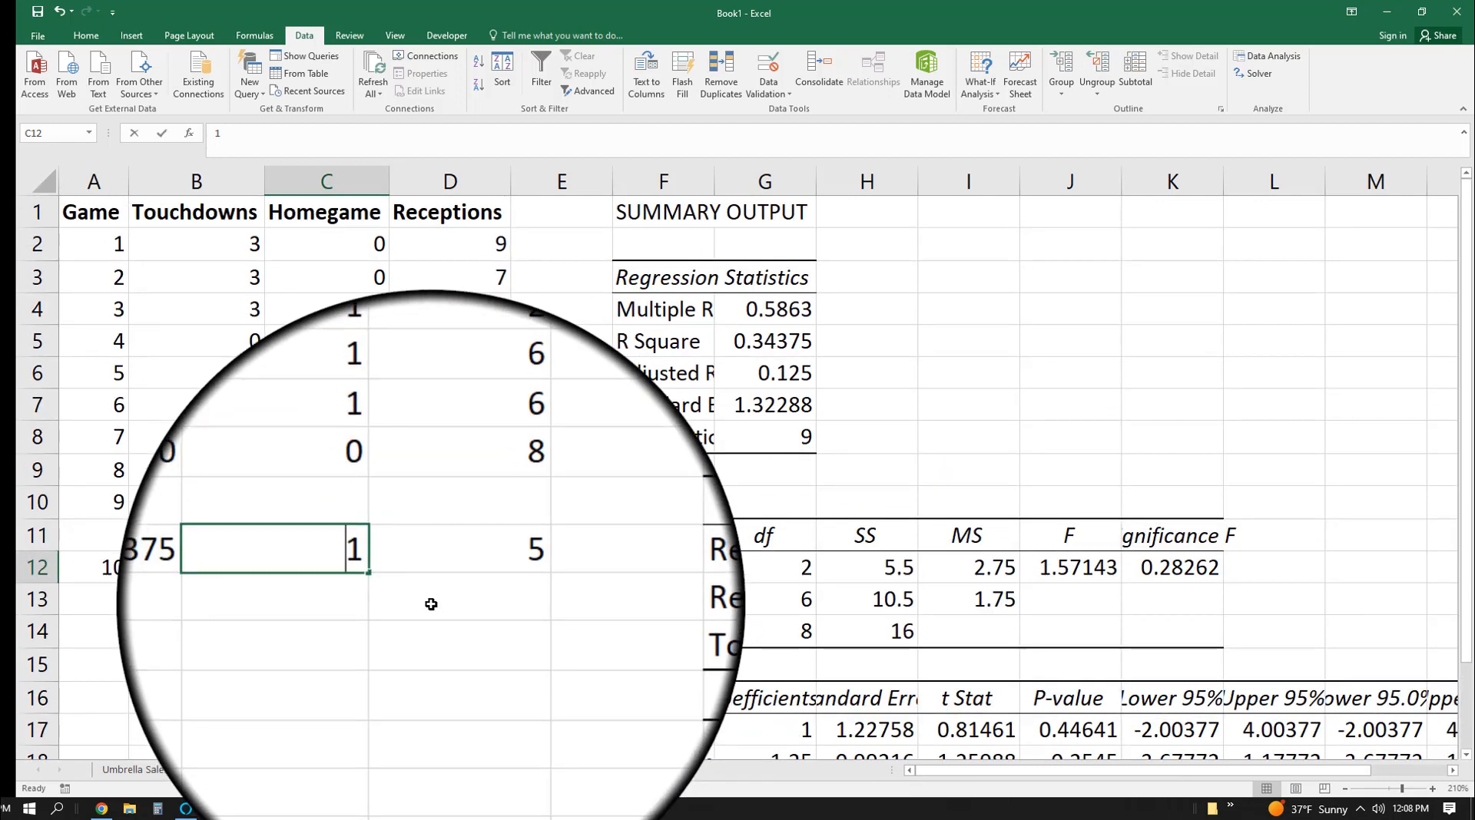
click(331, 673)
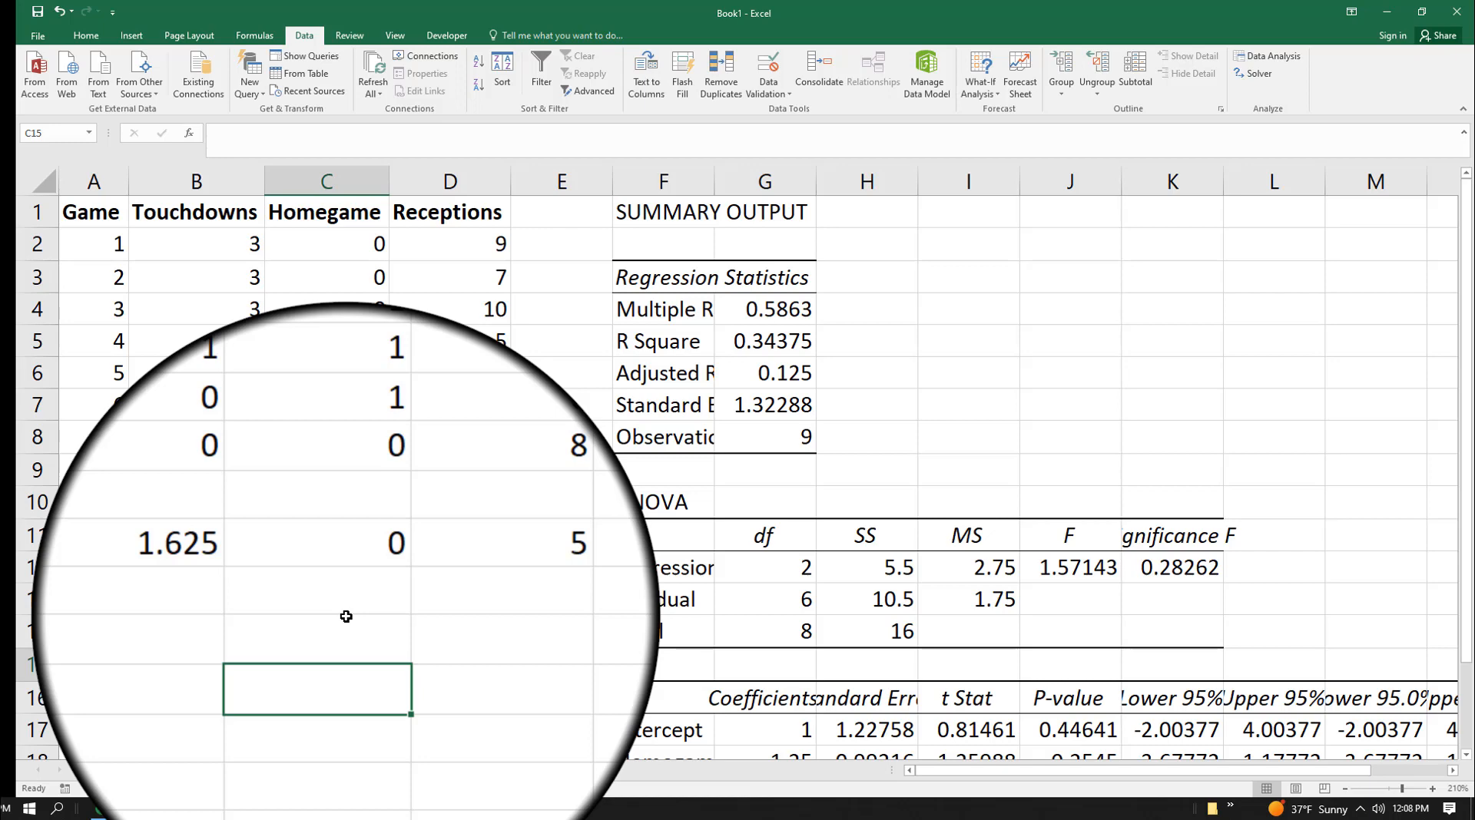
Try 20 Receptions for game 10 in D12, raise the value to 100 and check the prediction in B12.
click(445, 575)
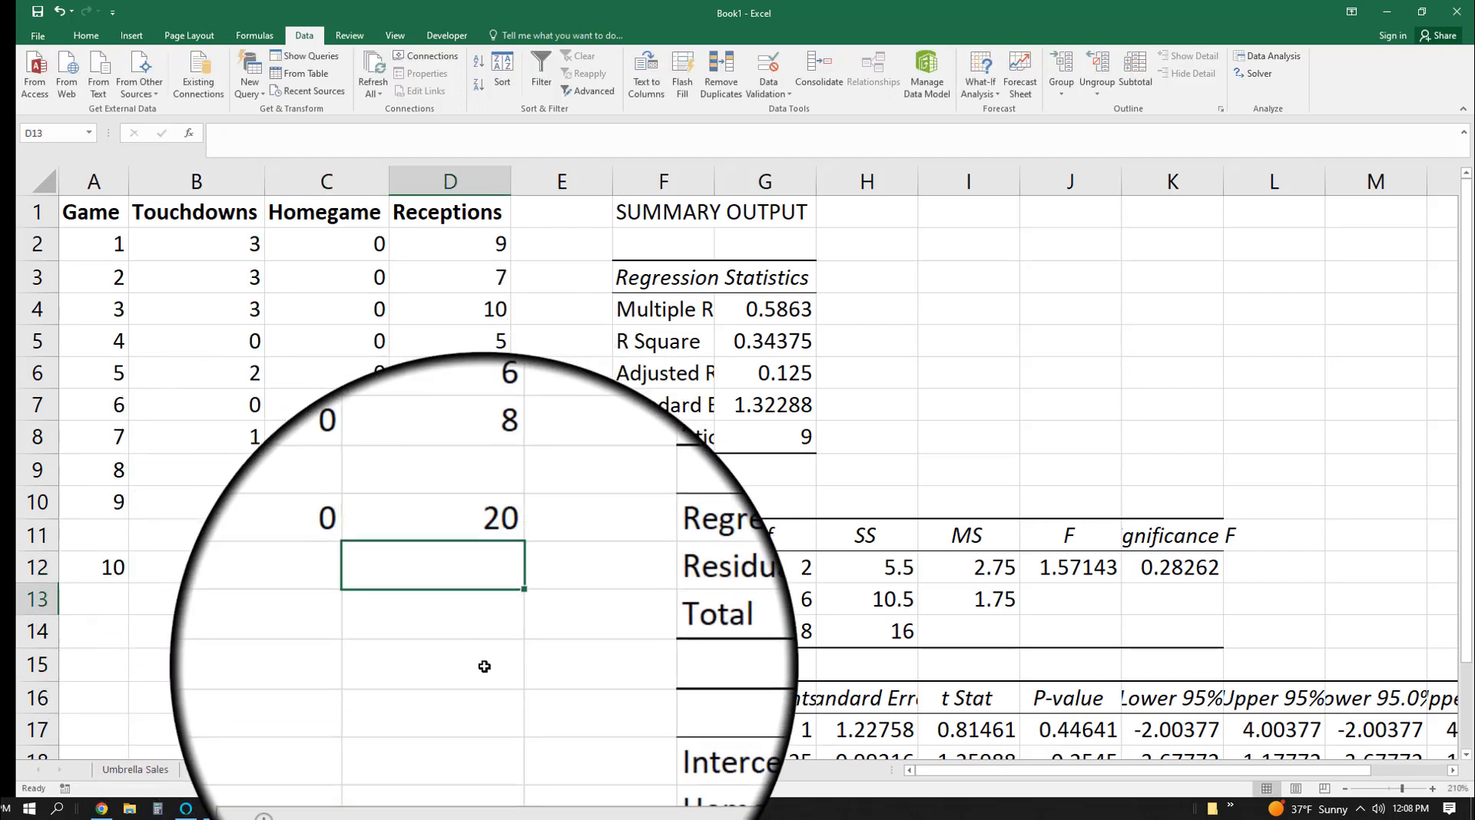
click(451, 563)
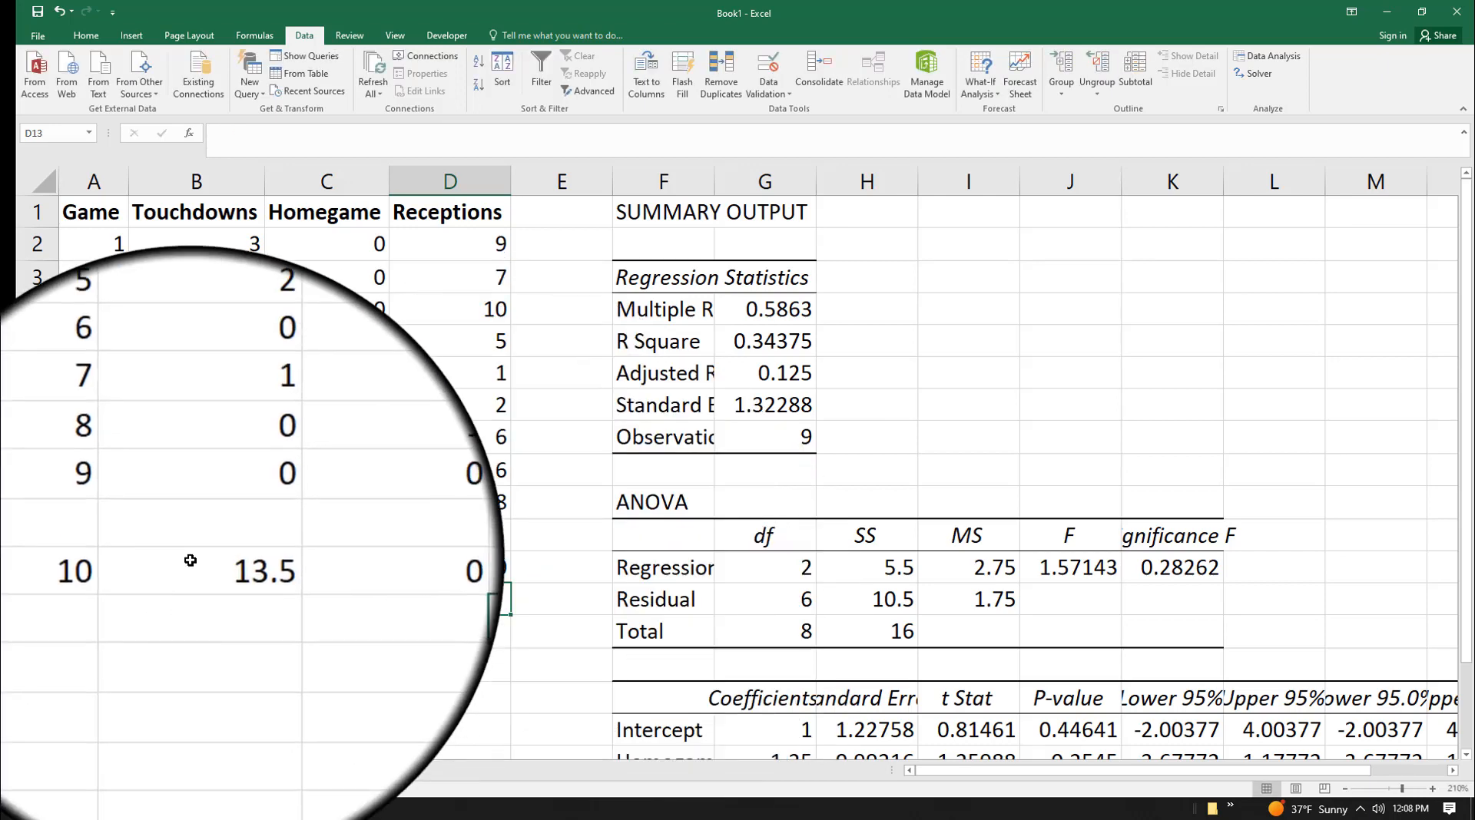
click(247, 568)
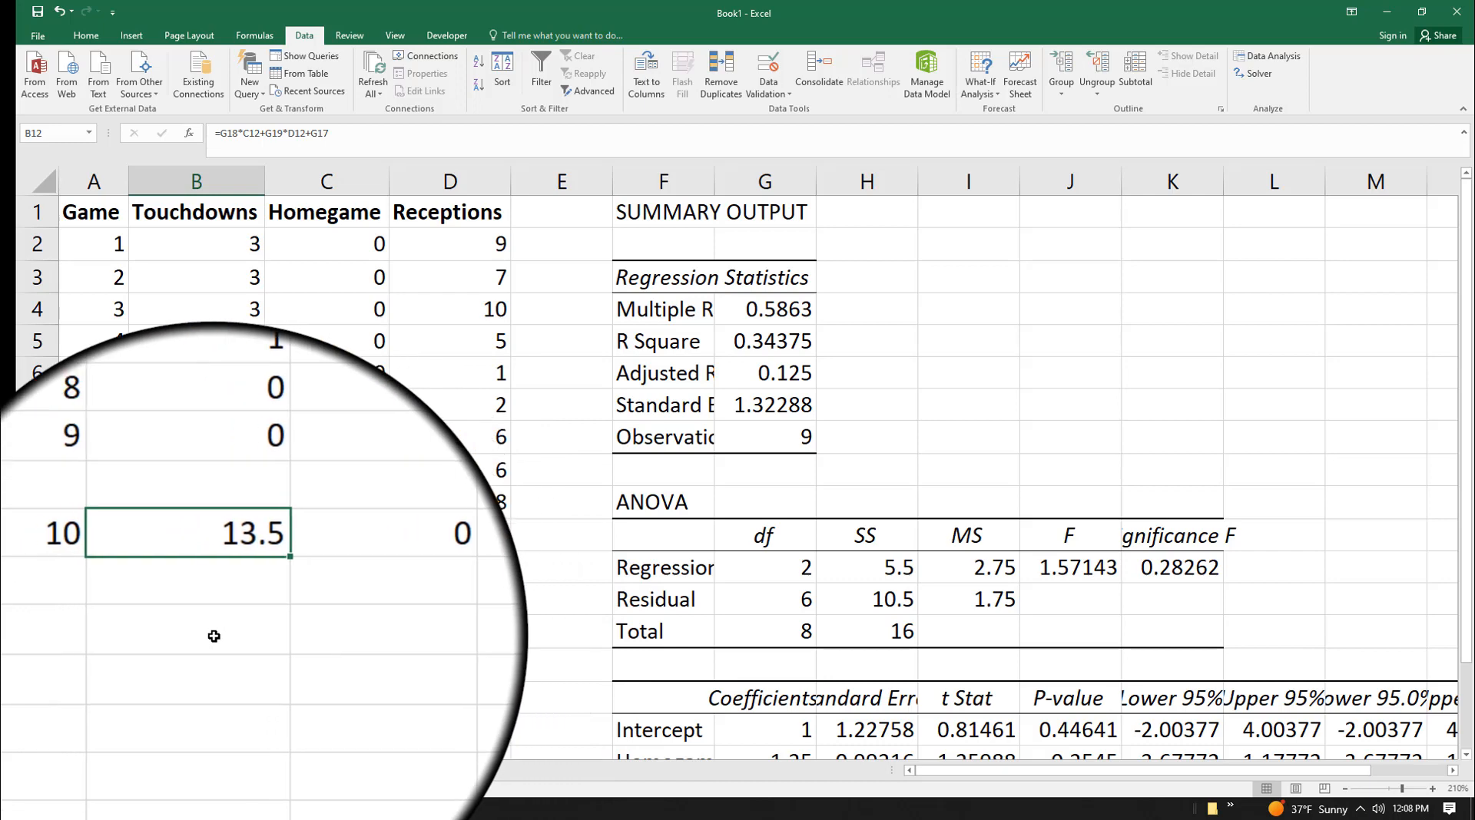
click(460, 576)
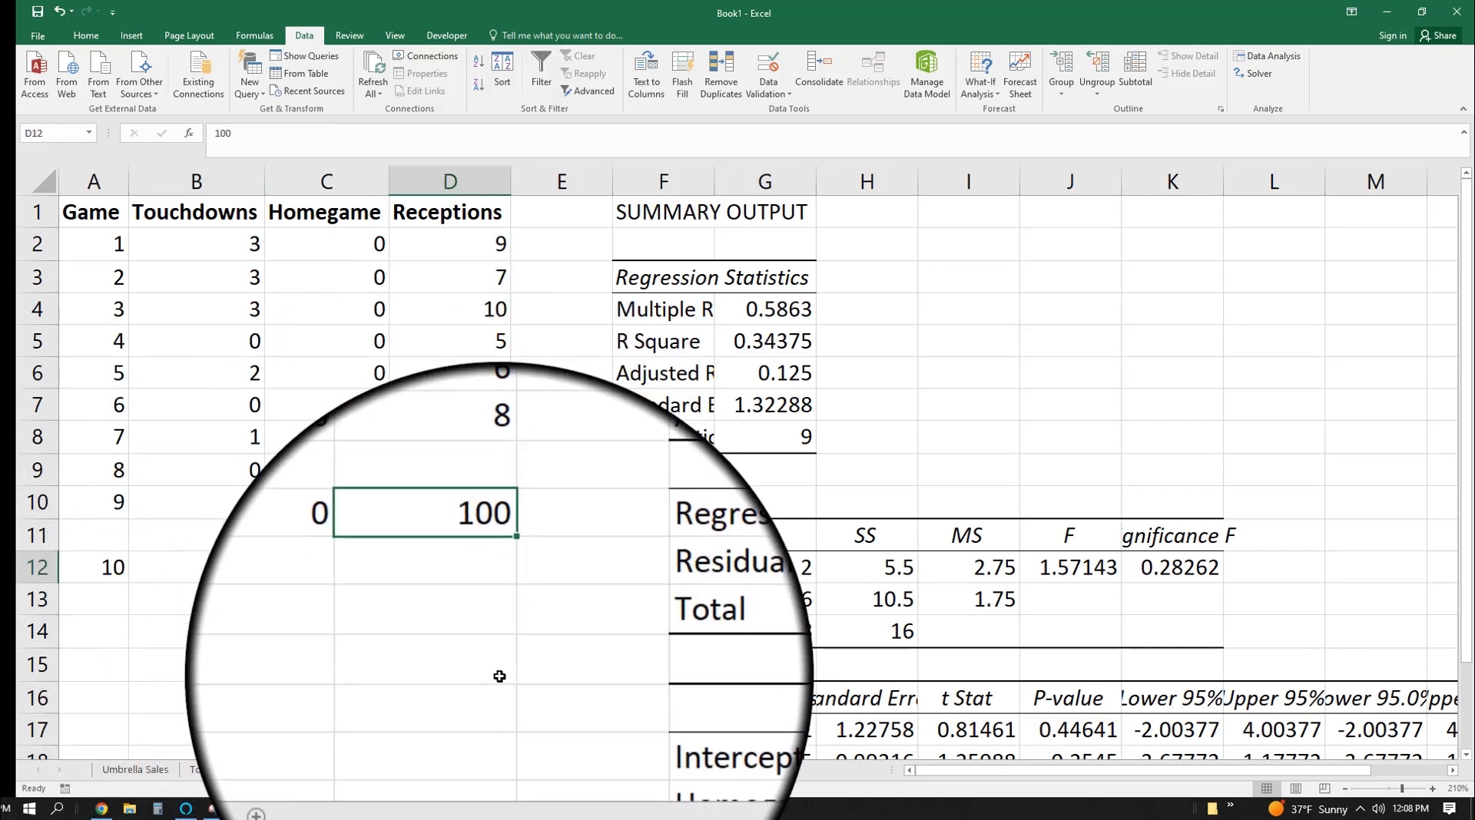
click(486, 627)
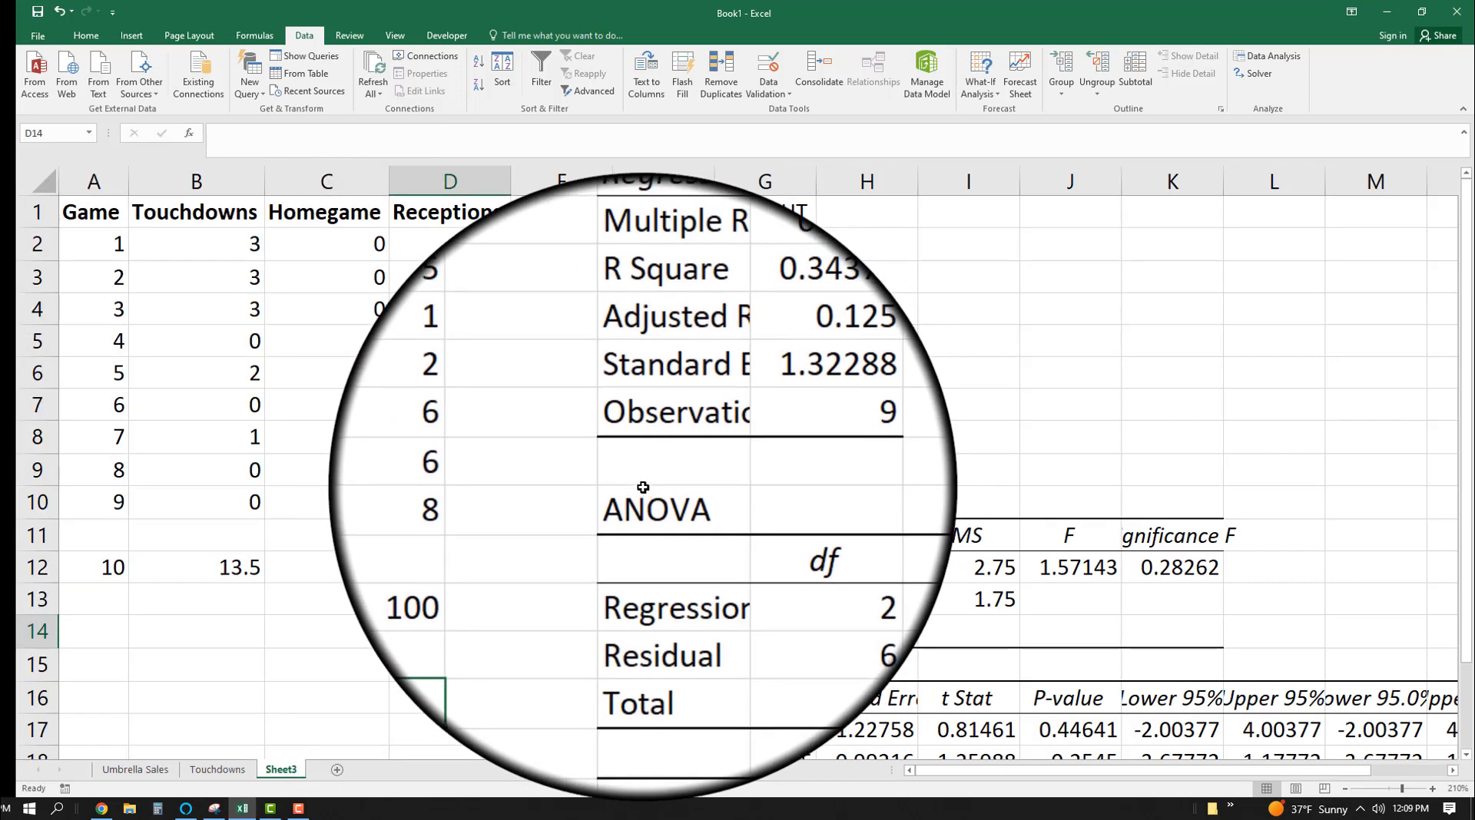
Replace the Homegame values of games 1 to 5 in C2:C6 with the text No.
click(296, 244)
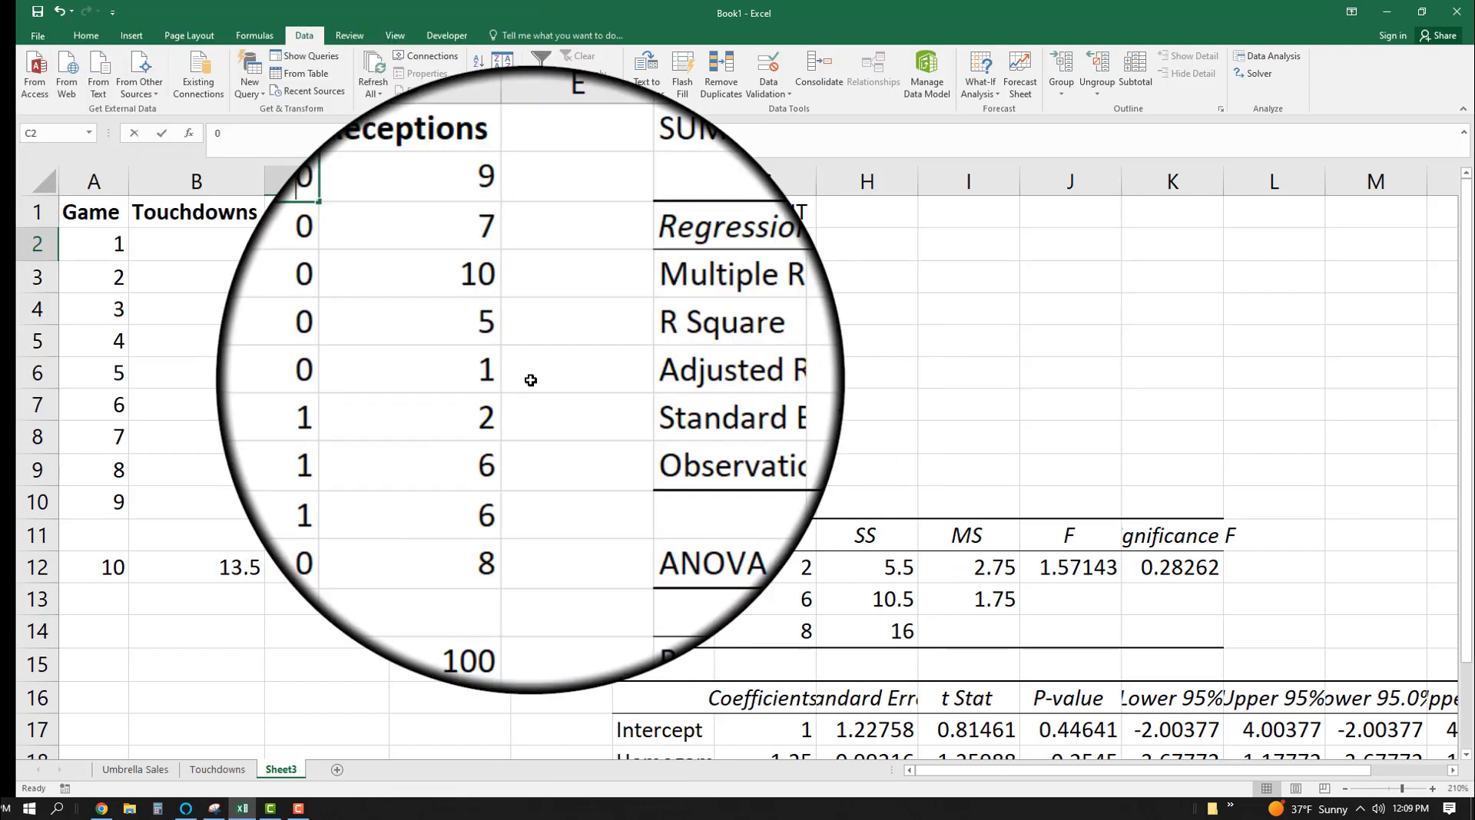
text(No)
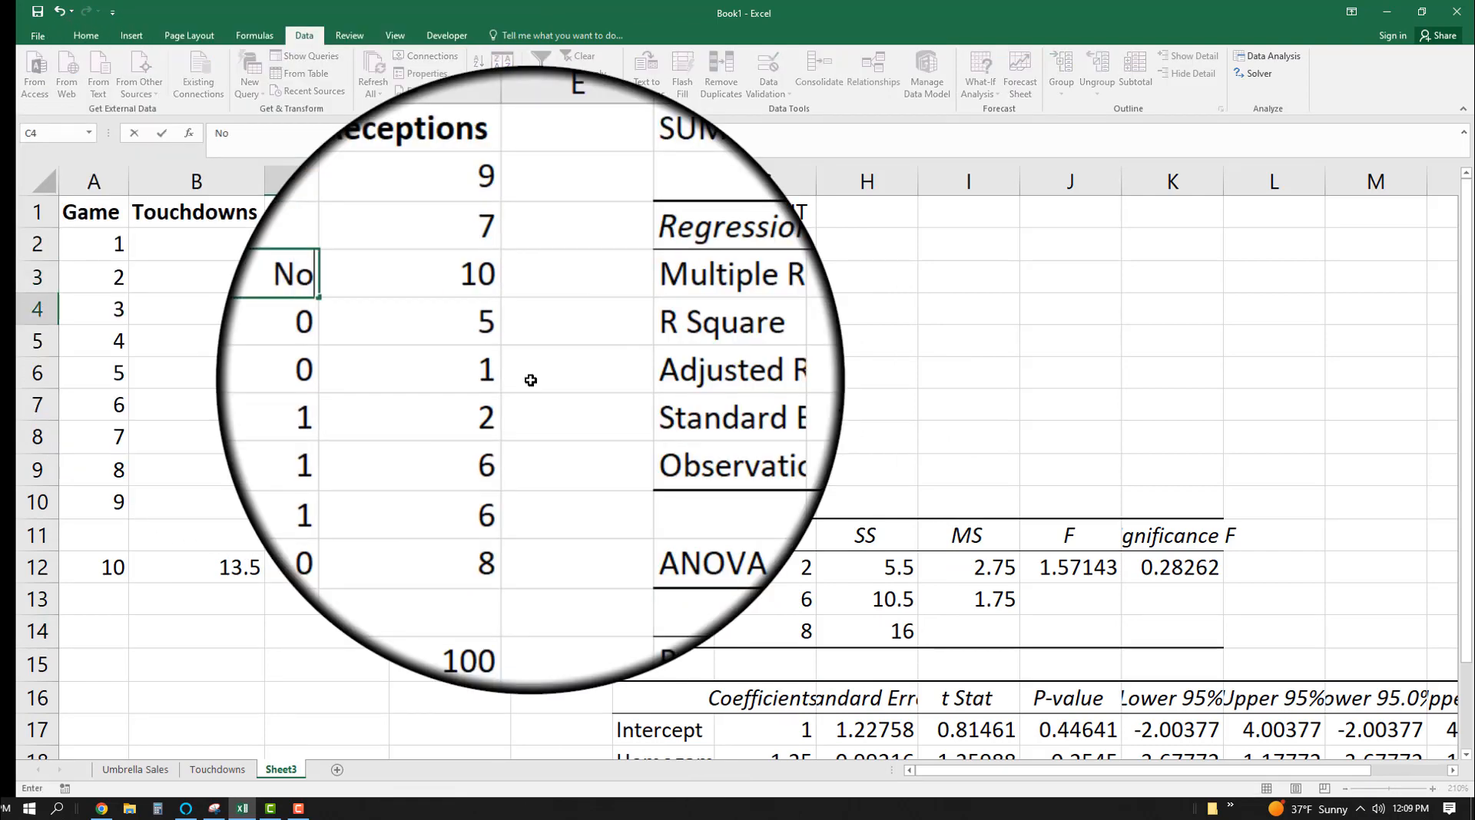
key(Return)
text(No)
key(Return)
text(No)
key(BackSpace)
key(BackSpace)
key(Return)
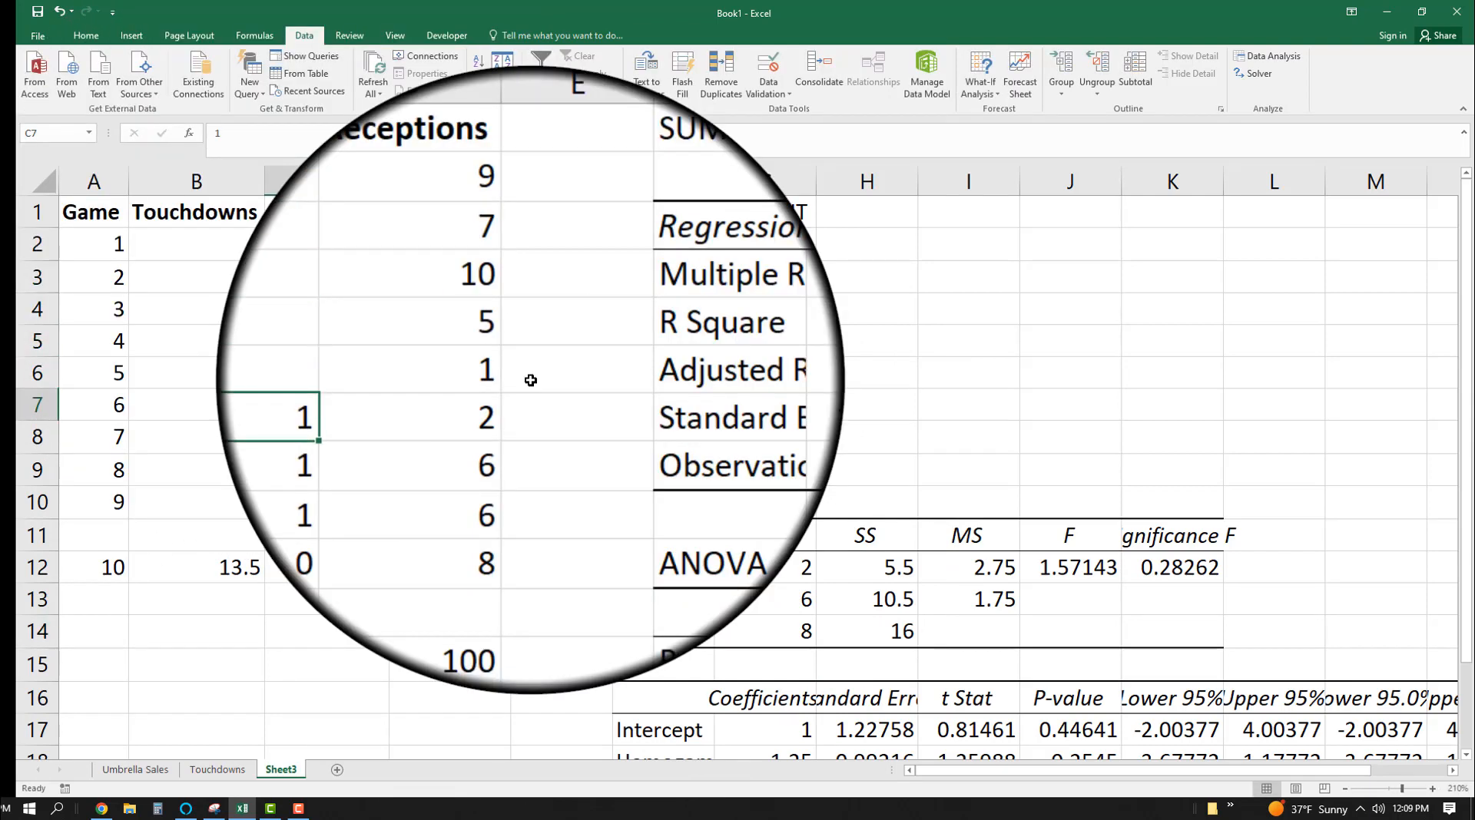
Replace the Receptions values in D2:D5 with the category names Sales, Discount, Rebate and Coupon, and select Rebate.
key(Up)
key(Right)
key(Up)
key(Up)
key(Up)
key(Up)
text(Sales)
key(Return)
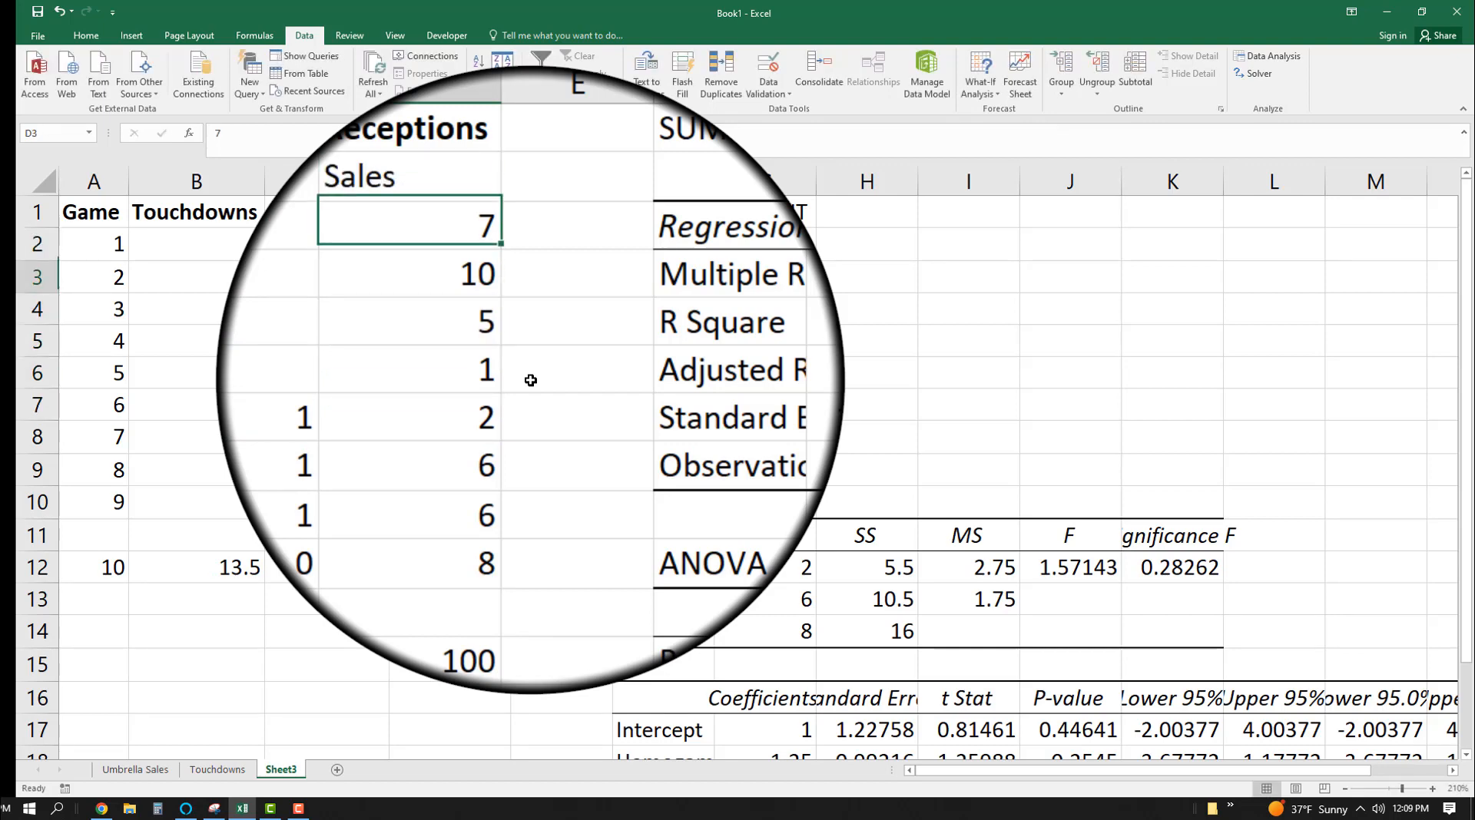
text(Discount)
key(Return)
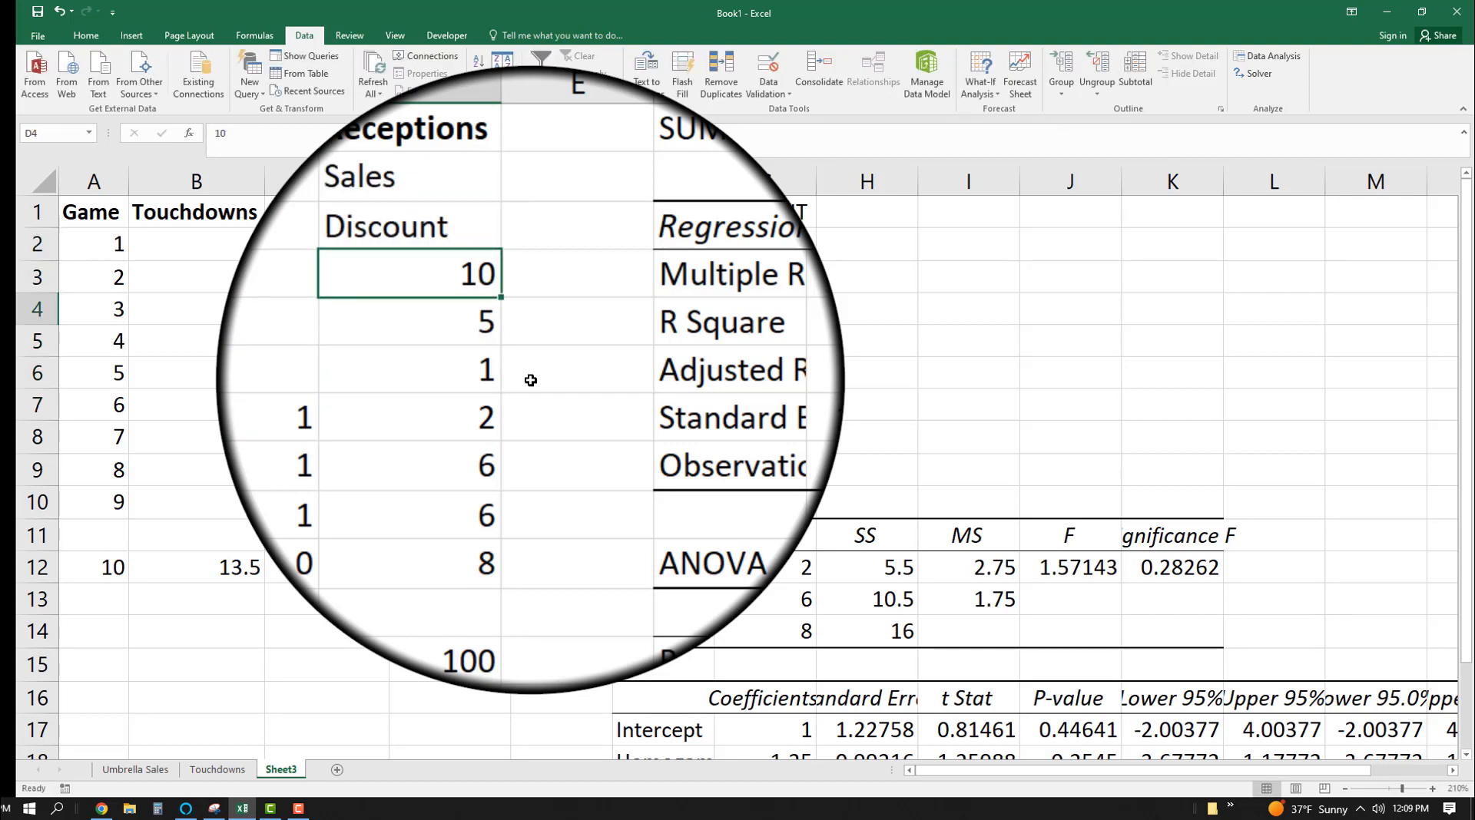
text(Rebate)
key(Return)
text(Coupon)
key(Return)
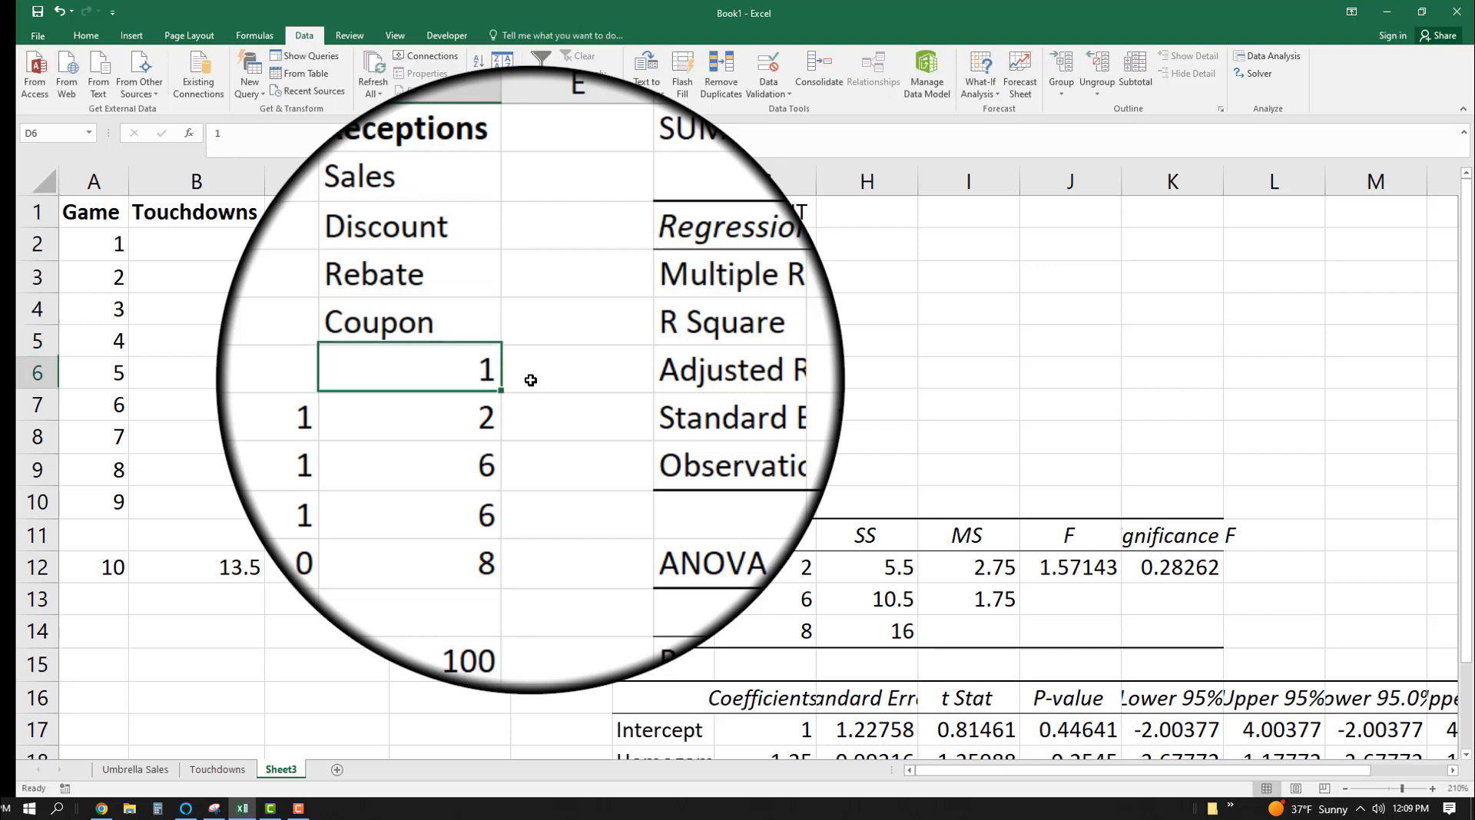
key(Up)
key(Up)
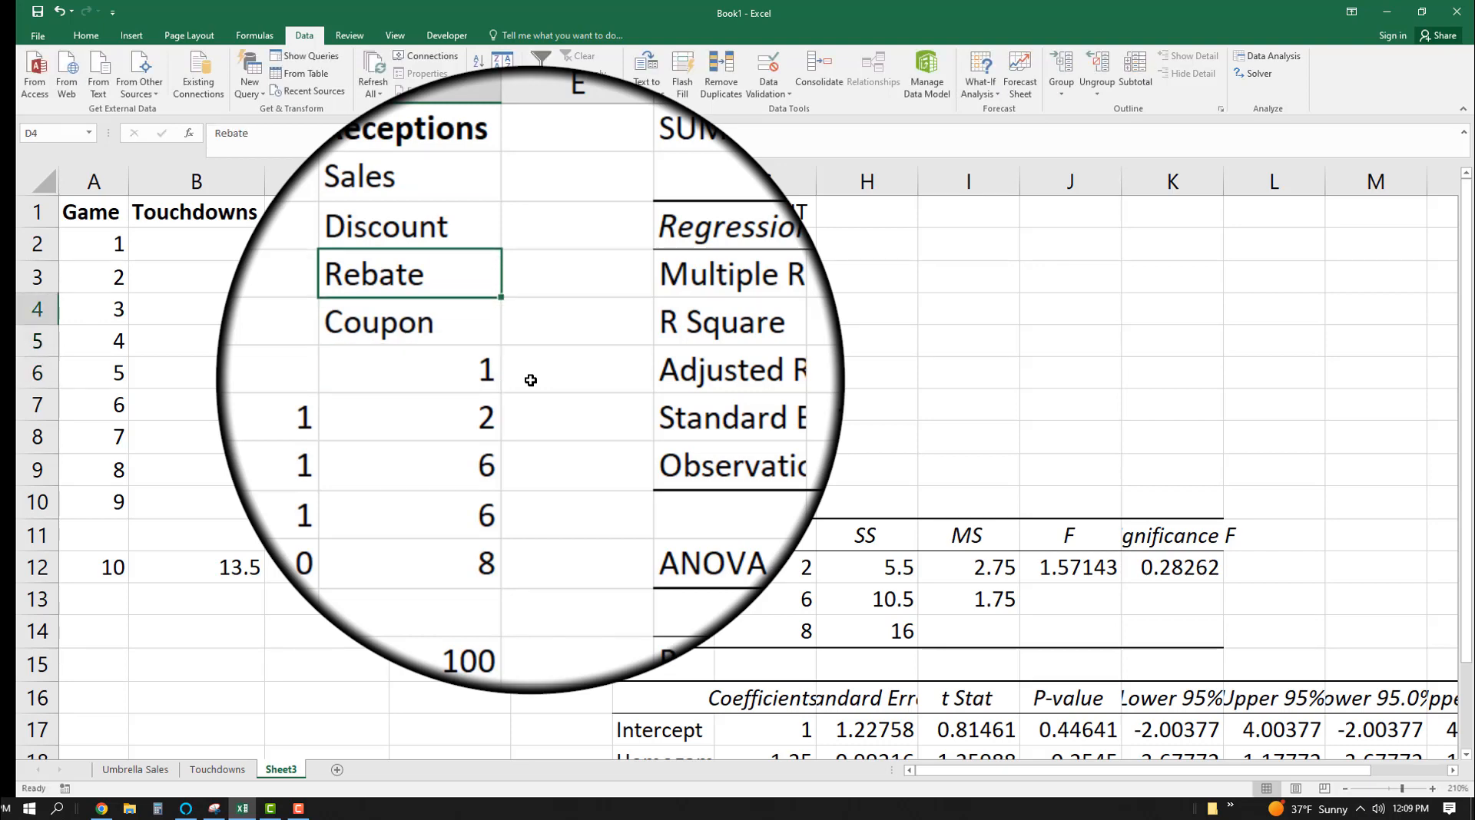